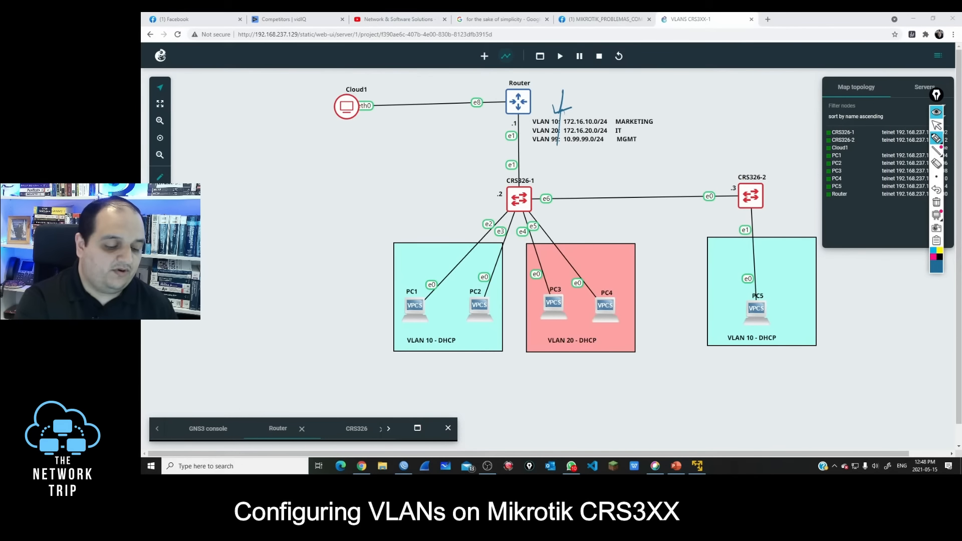
Step: Box the three VLAN subnets, circle Router, and label the link between Router and CRS326-1 as trunk with the pen
drag(554, 107, 560, 145)
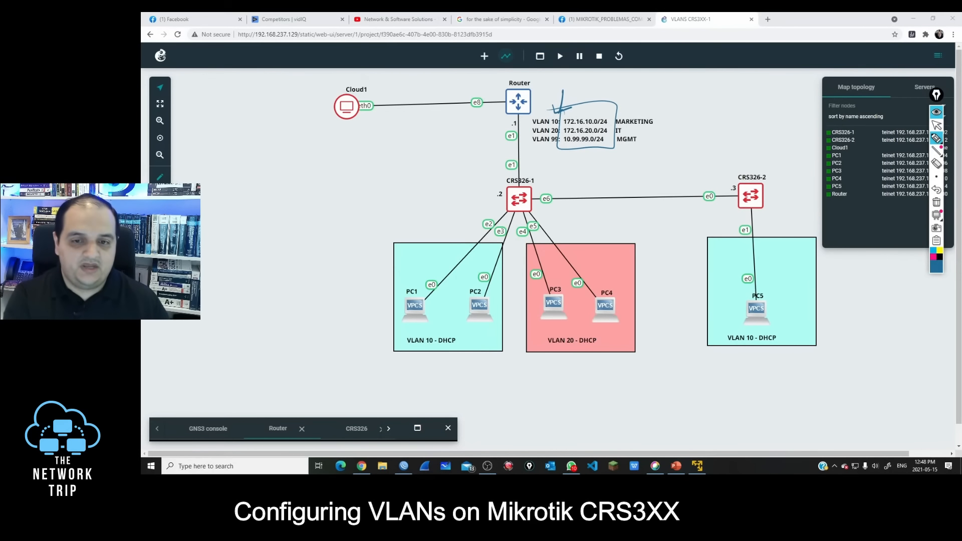
drag(511, 149, 489, 157)
mouse_move(495, 148)
mouse_down()
mouse_move(498, 158)
mouse_move(465, 169)
mouse_move(478, 158)
mouse_up()
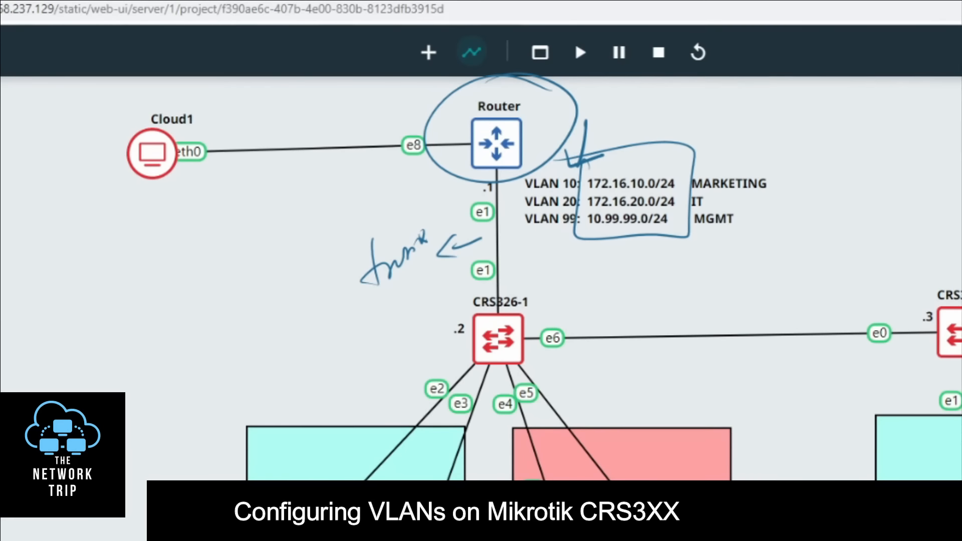
mouse_move(582, 276)
mouse_down()
mouse_move(538, 303)
mouse_move(558, 300)
mouse_up()
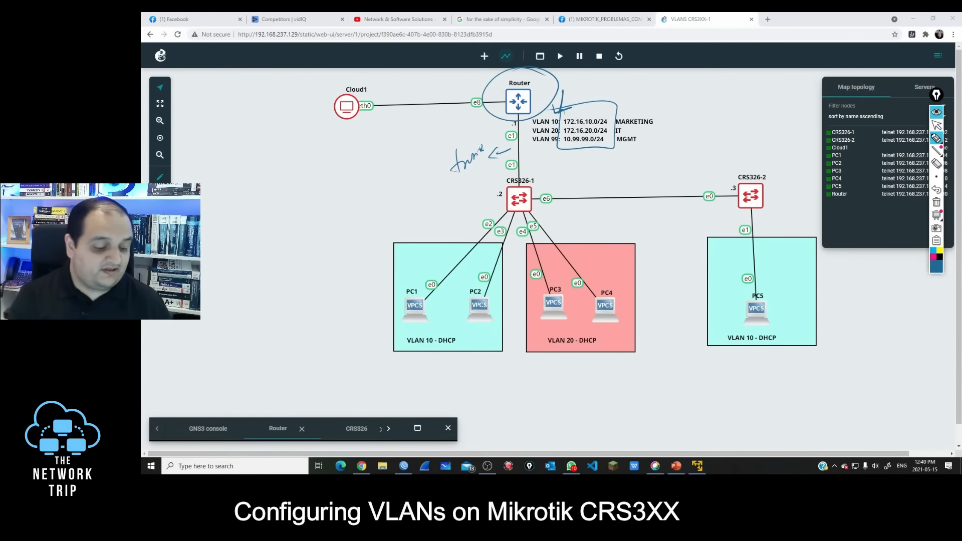
Step: Circle PC1 and PC2 in the VLAN 10 area and draw an arrow along PC1's link to CRS326-1
drag(401, 276, 440, 277)
drag(502, 273, 464, 285)
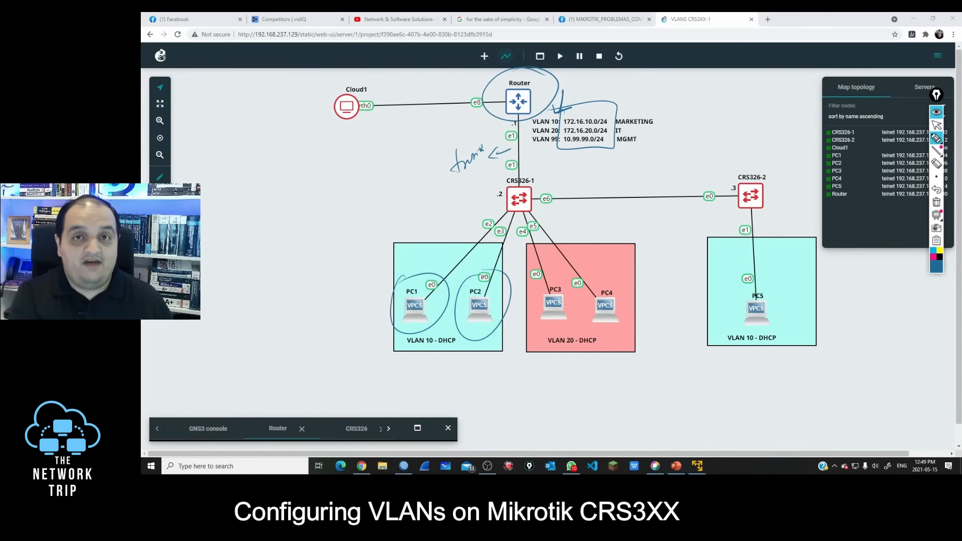
drag(418, 290, 486, 212)
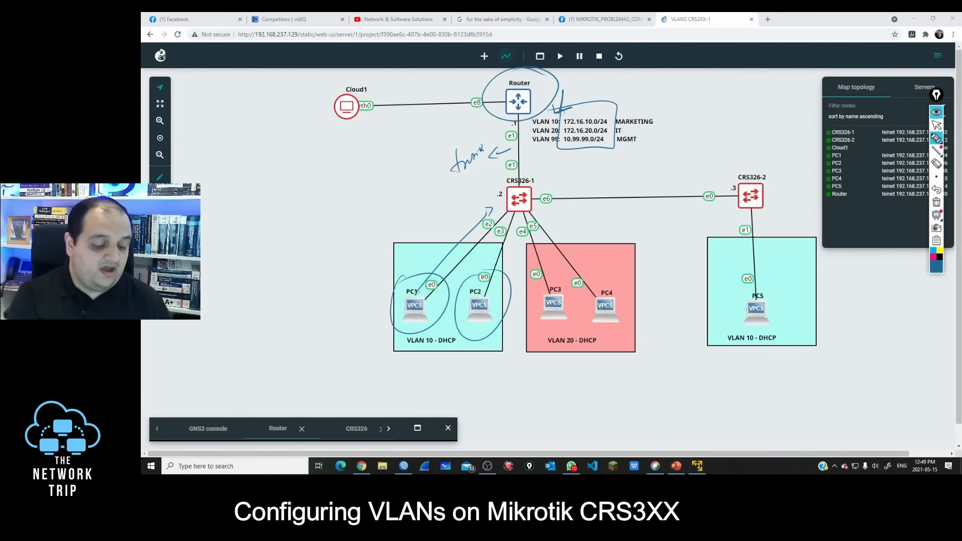
drag(608, 223, 600, 259)
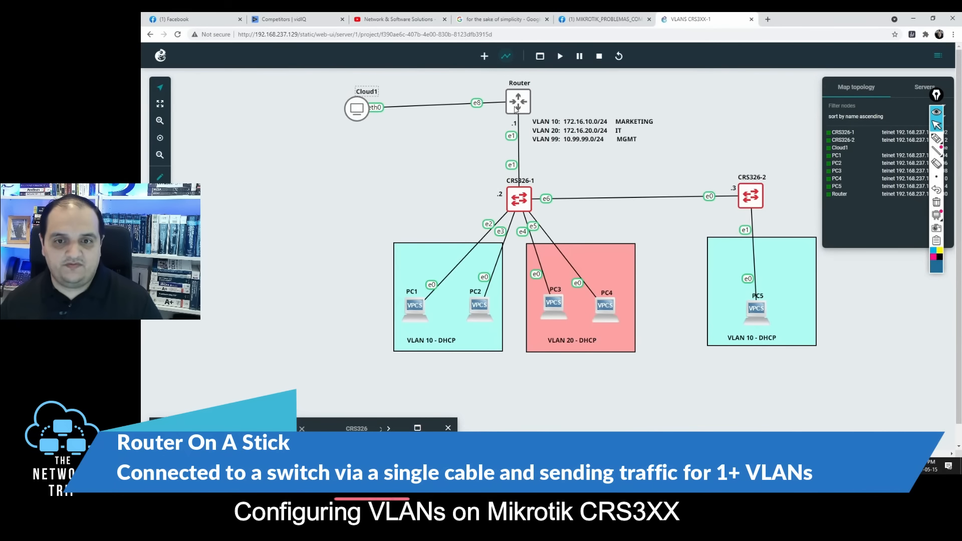
Step: Connect to the MikroTik CHR neighbor in WinBox as admin, and circle Router in the topology diagram
click(417, 427)
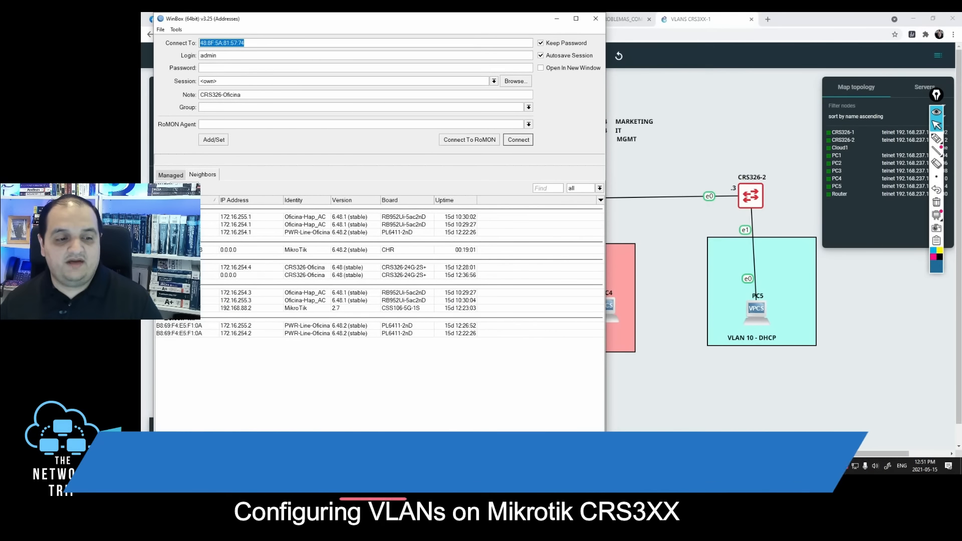
click(389, 250)
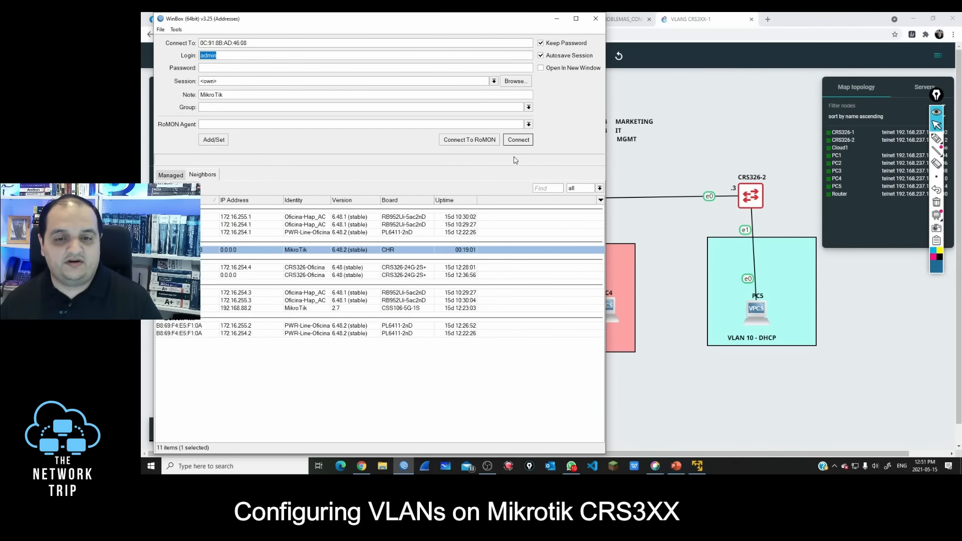
click(518, 140)
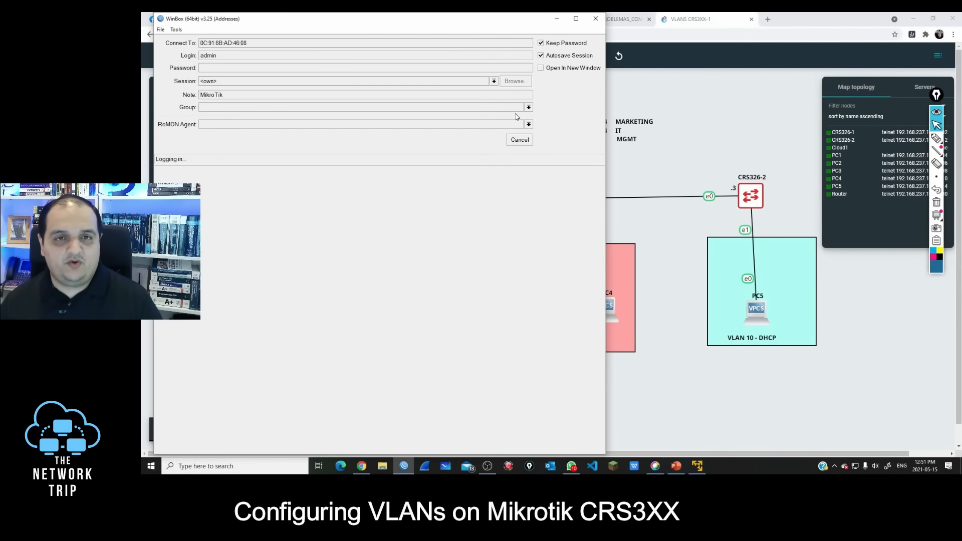
mouse_move(369, 93)
mouse_down()
mouse_move(421, 120)
mouse_move(417, 94)
mouse_up()
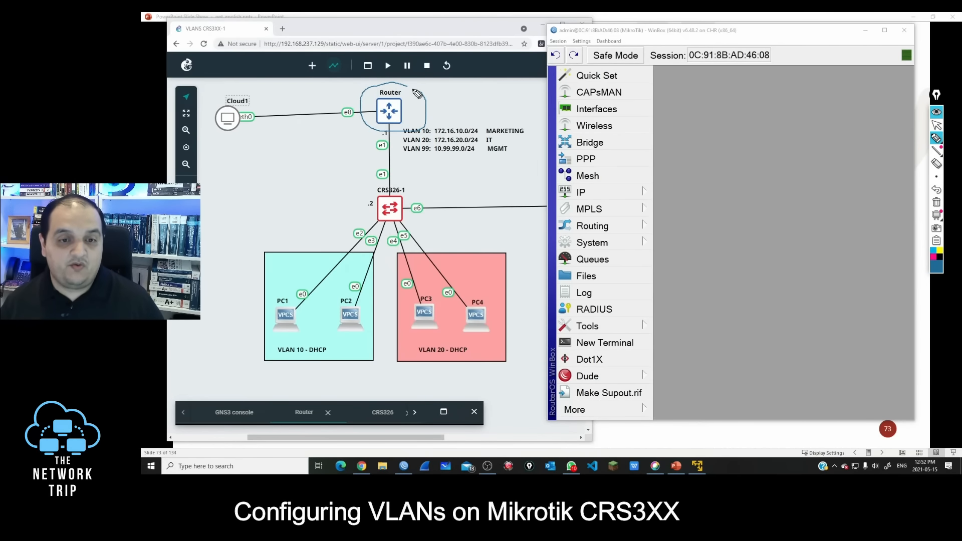
click(936, 125)
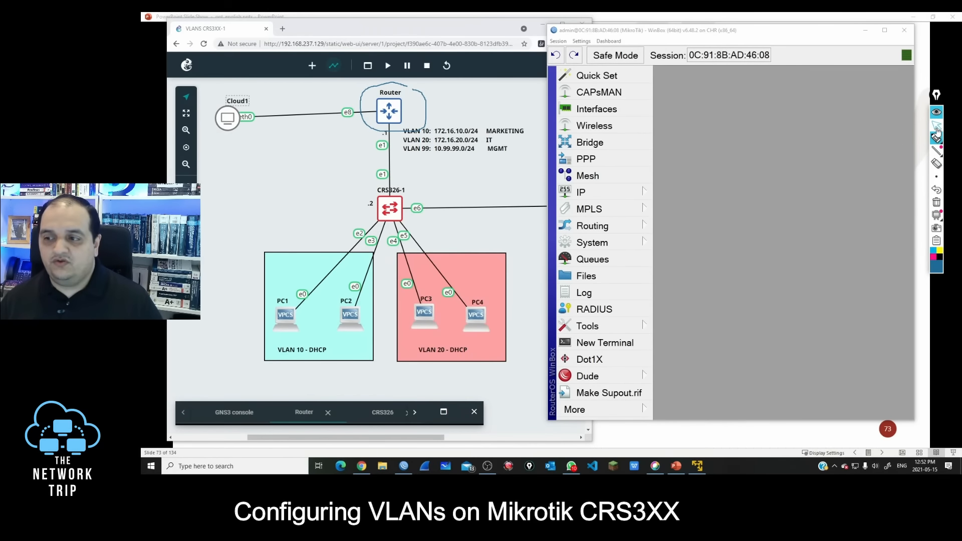
Step: Add the comment "Link to CRS 326-1" to the ether1 interface
click(607, 110)
click(711, 165)
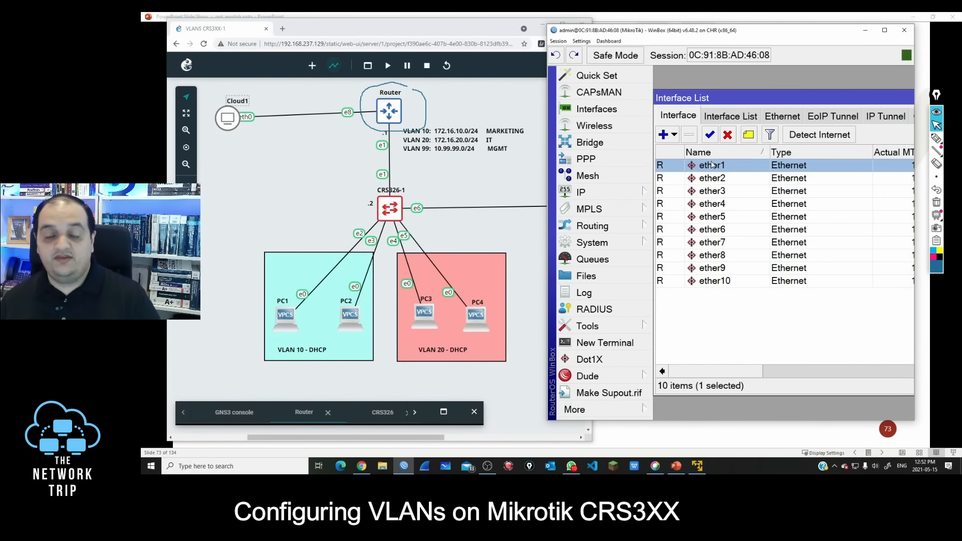
click(750, 136)
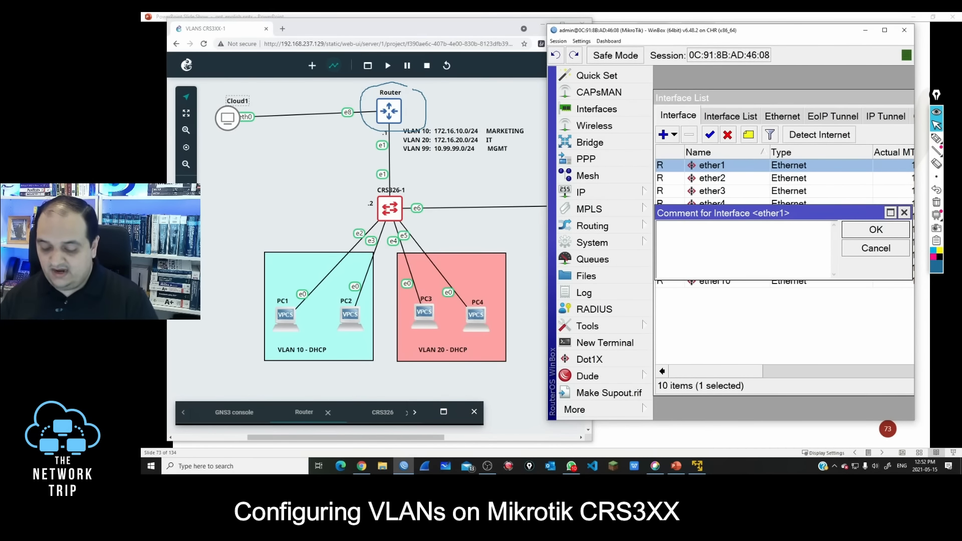
text(lINK)
key(BackSpace)
key(BackSpace)
key(BackSpace)
text(Link )
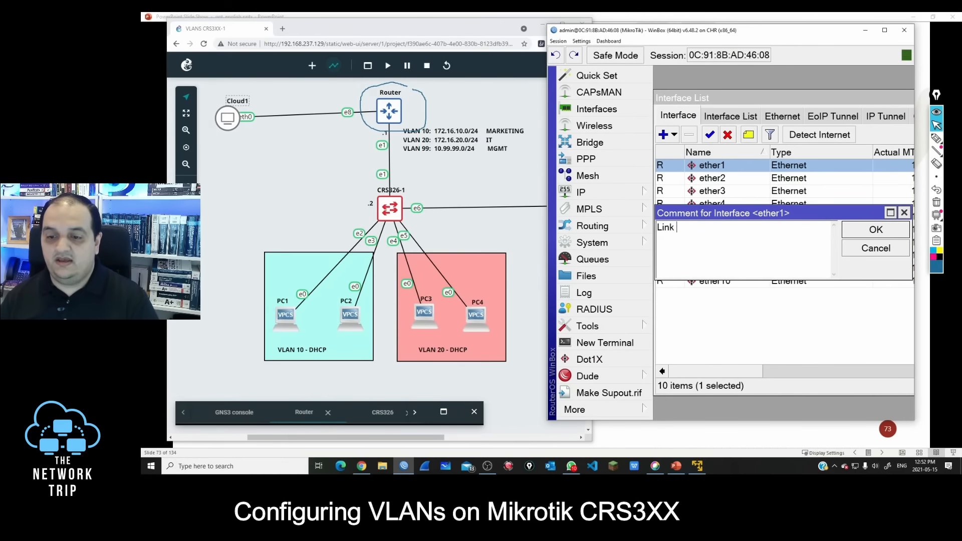
text(to CRS)
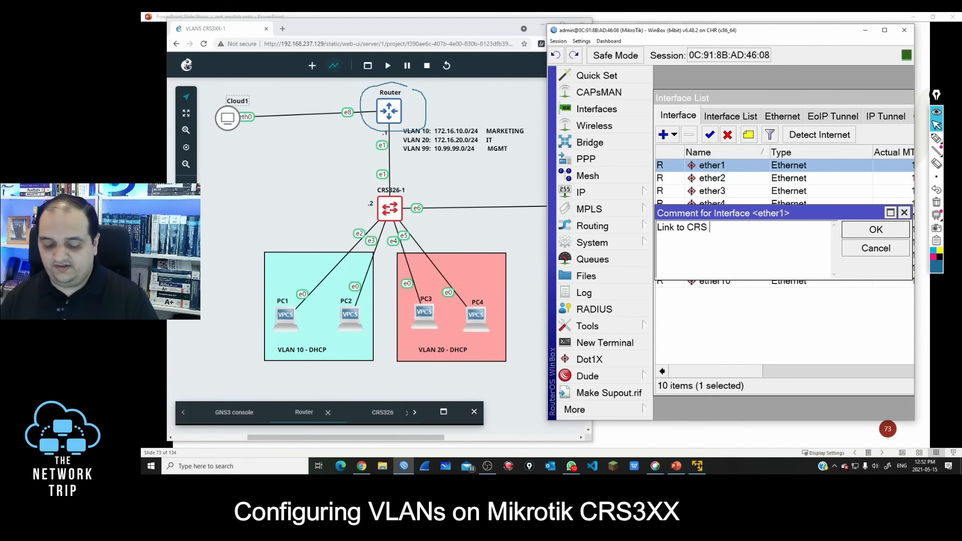
text( 326-1)
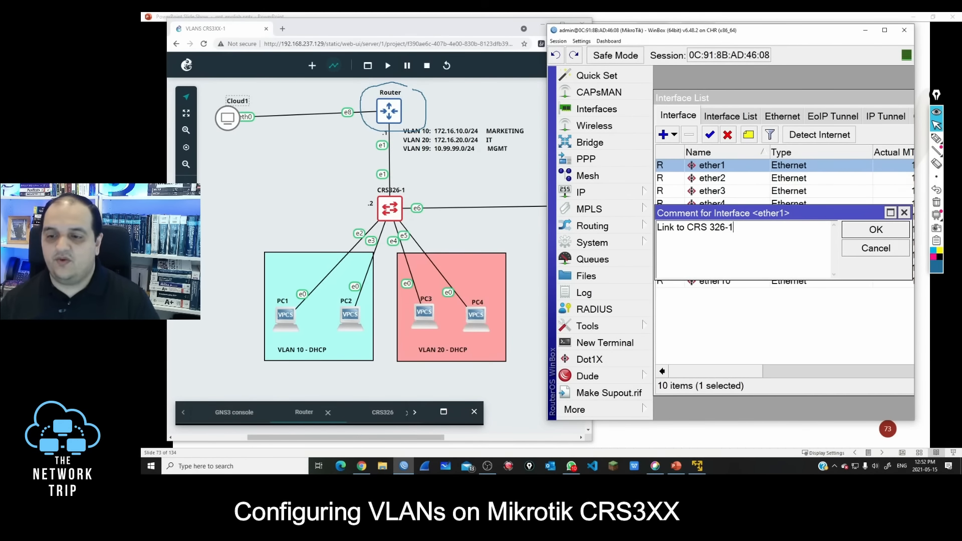
click(885, 231)
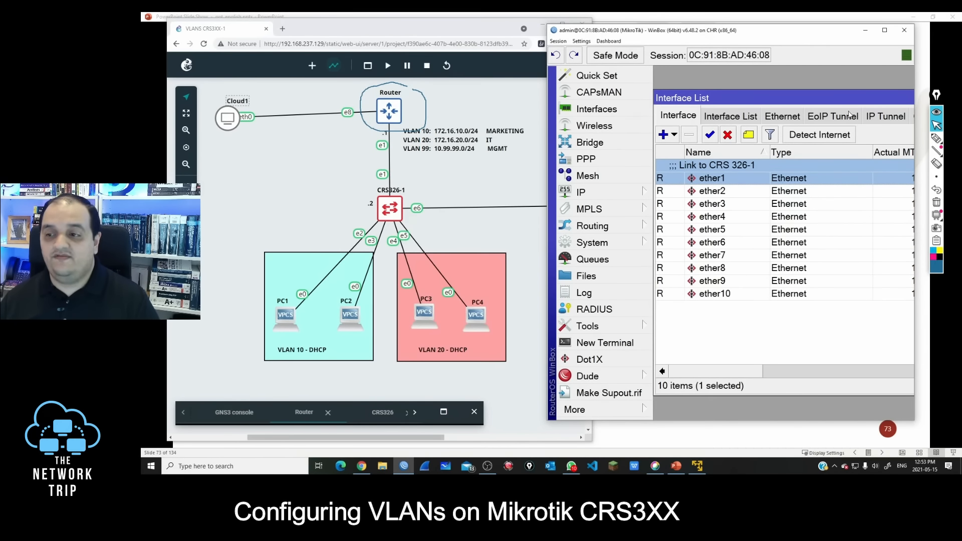
Step: Set up a new VLAN interface named vlan-10 with VLAN ID 10 on ether1
drag(755, 370, 818, 371)
double_click(828, 99)
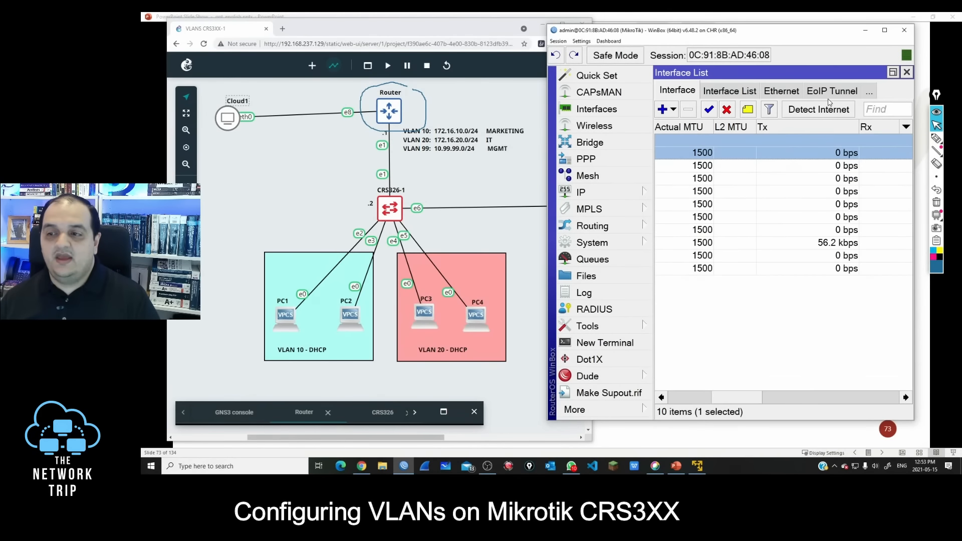
click(870, 93)
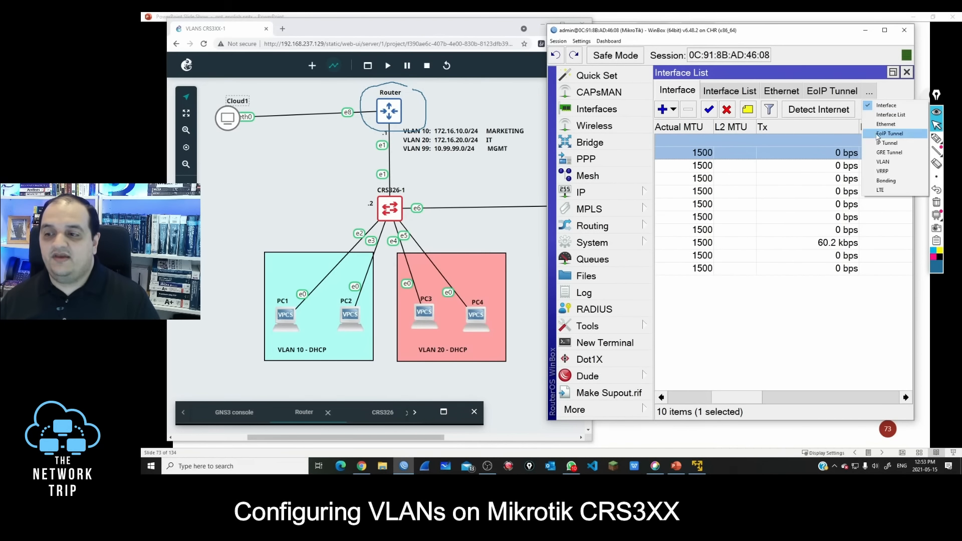
click(882, 162)
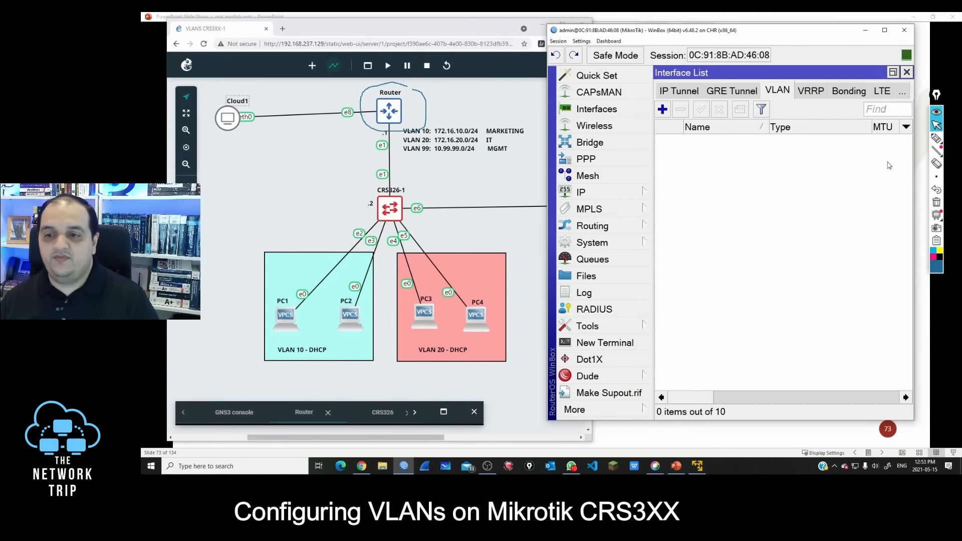
click(670, 111)
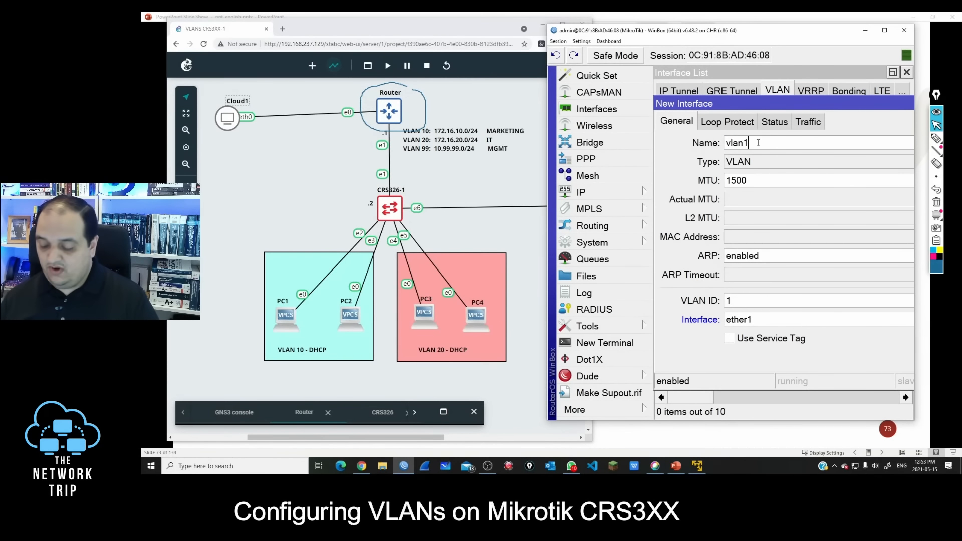
text(-10)
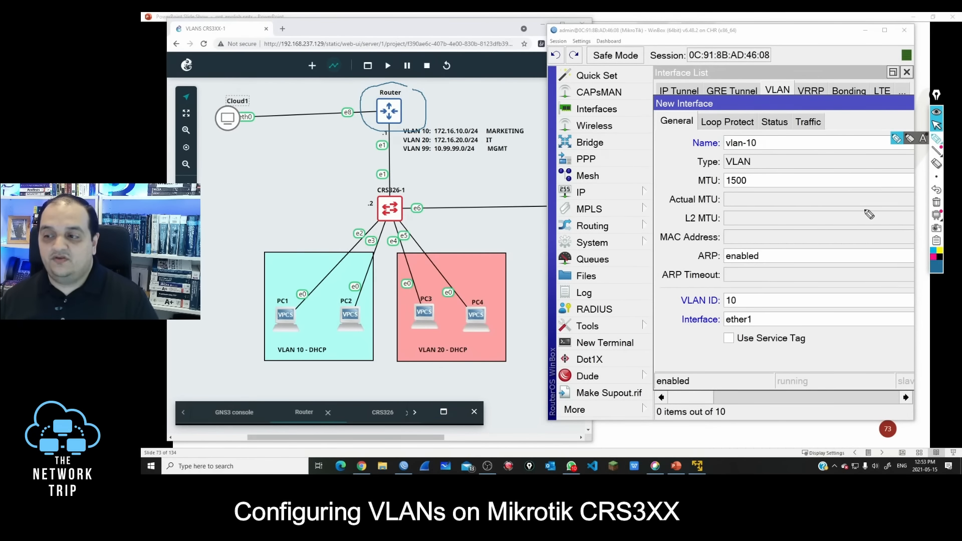
Step: Mark the ether1 parent interface and connect it to Router's downlink with the pen, and erase all annotations
click(936, 138)
mouse_move(768, 316)
mouse_down()
mouse_move(724, 306)
mouse_move(731, 313)
mouse_move(694, 324)
mouse_move(400, 145)
mouse_move(398, 168)
mouse_move(405, 160)
mouse_up()
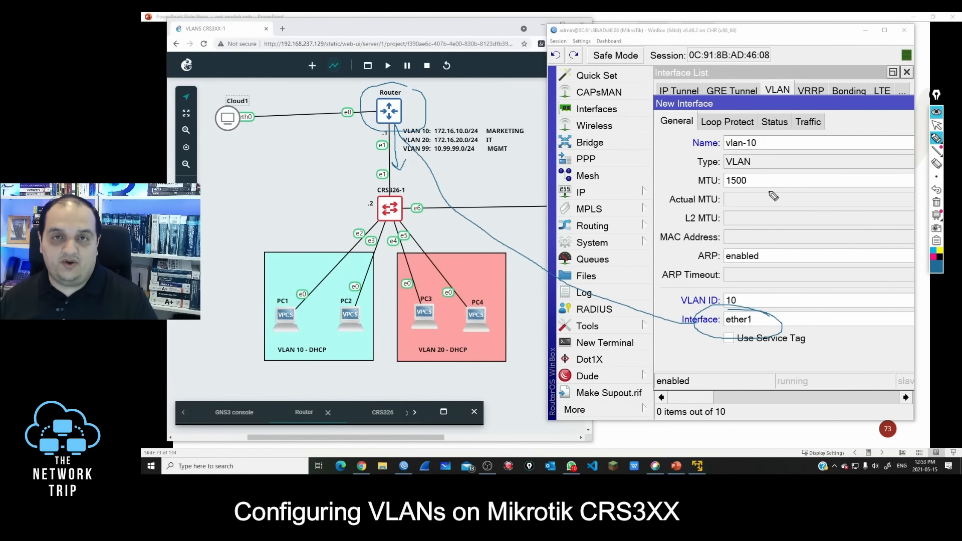
click(936, 202)
click(936, 125)
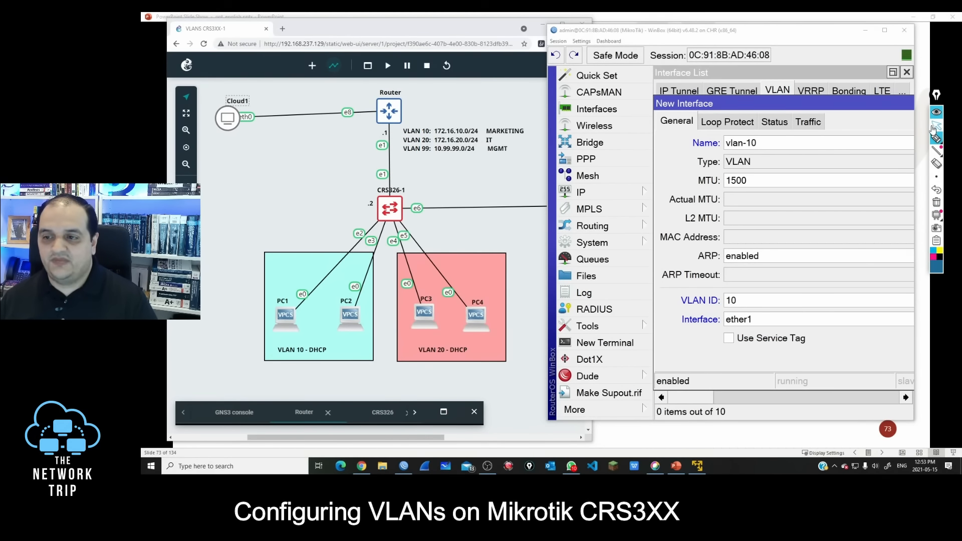
Step: Save the vlan-10 interface and create a VLAN interface named vlan-20 with VLAN ID 20 on ether1
click(875, 94)
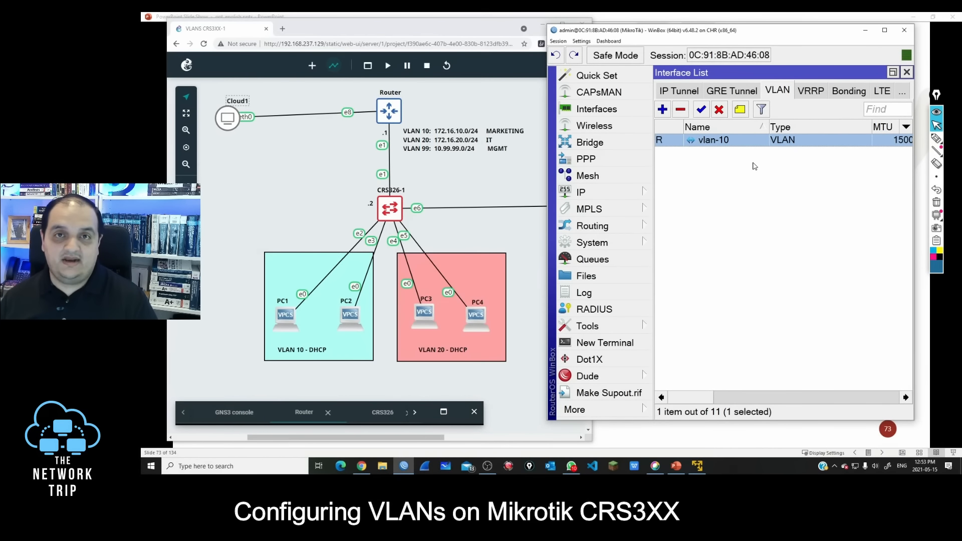
click(665, 114)
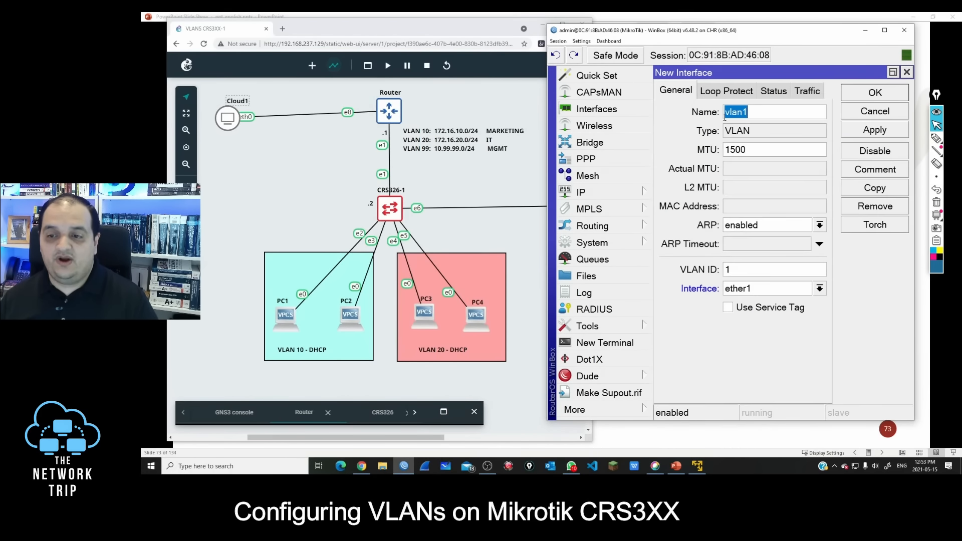
click(749, 113)
text(-20)
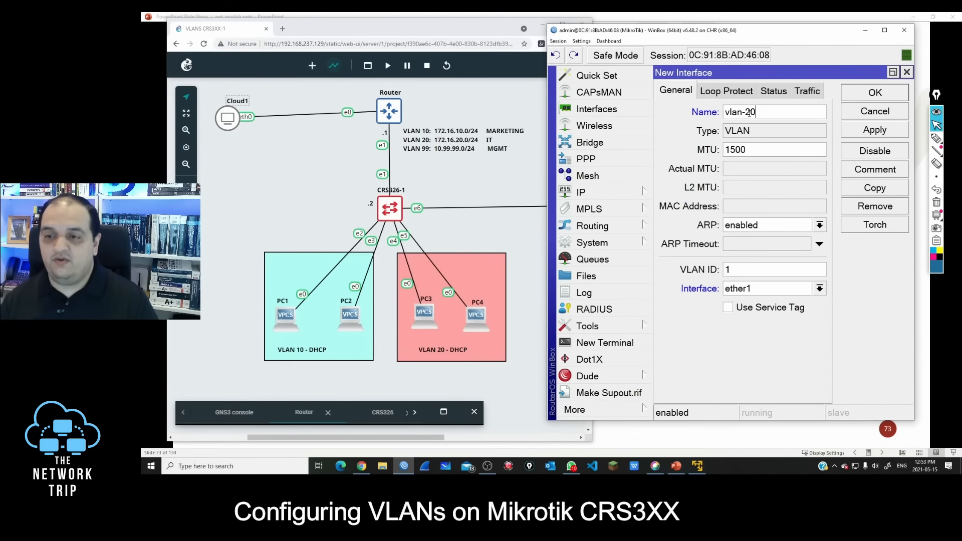
double_click(732, 268)
text(20)
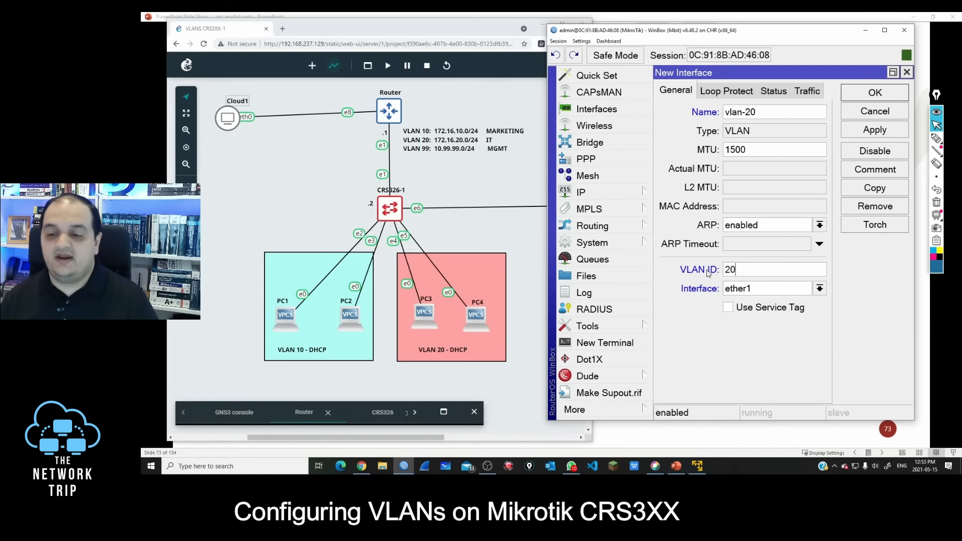
click(862, 95)
Step: Create a VLAN interface named vlan-99 with VLAN ID 99 on ether1
click(662, 109)
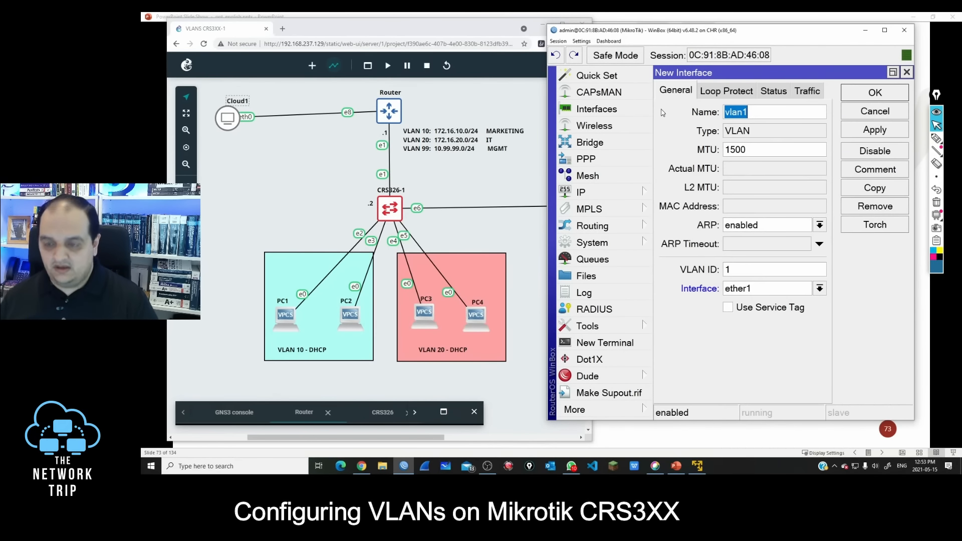
text(vlan)
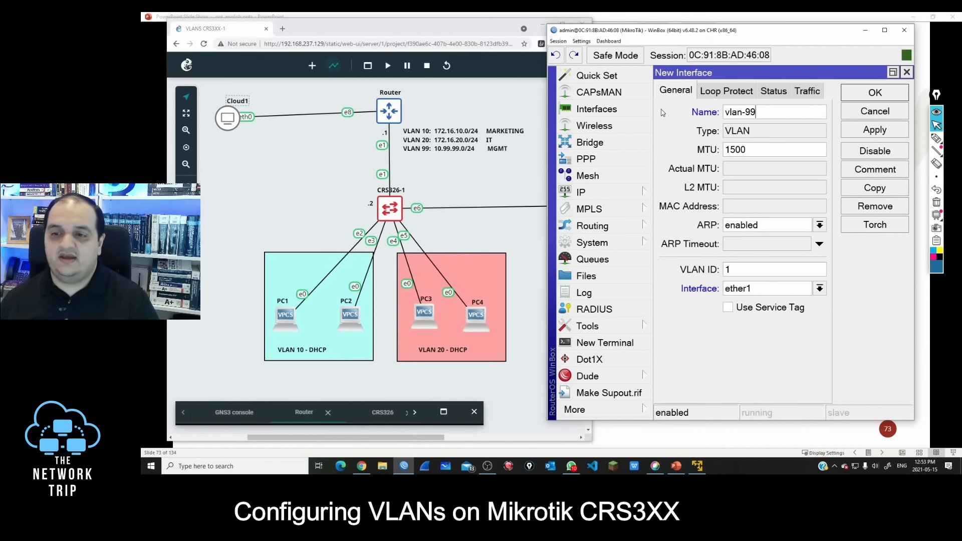
double_click(736, 271)
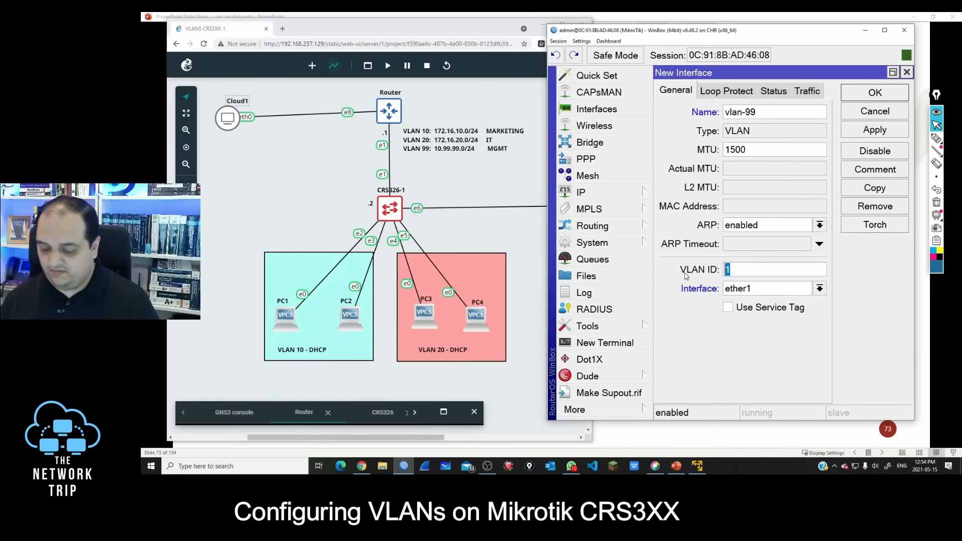
text(99)
click(864, 95)
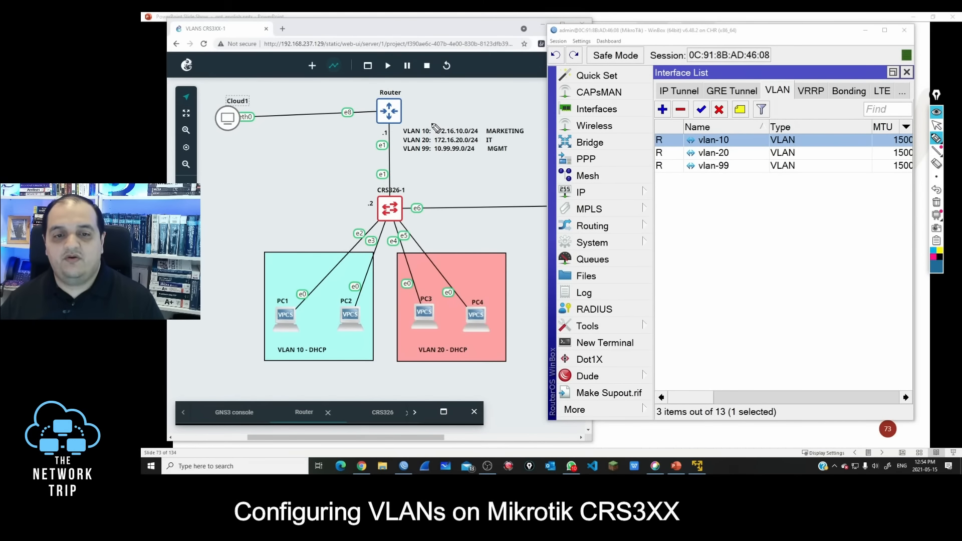
Step: Box the VLAN address list in the topology diagram and underline the VLAN 10 and VLAN 20 entries
mouse_move(433, 125)
mouse_down()
mouse_move(481, 121)
mouse_move(481, 155)
mouse_move(395, 160)
mouse_up()
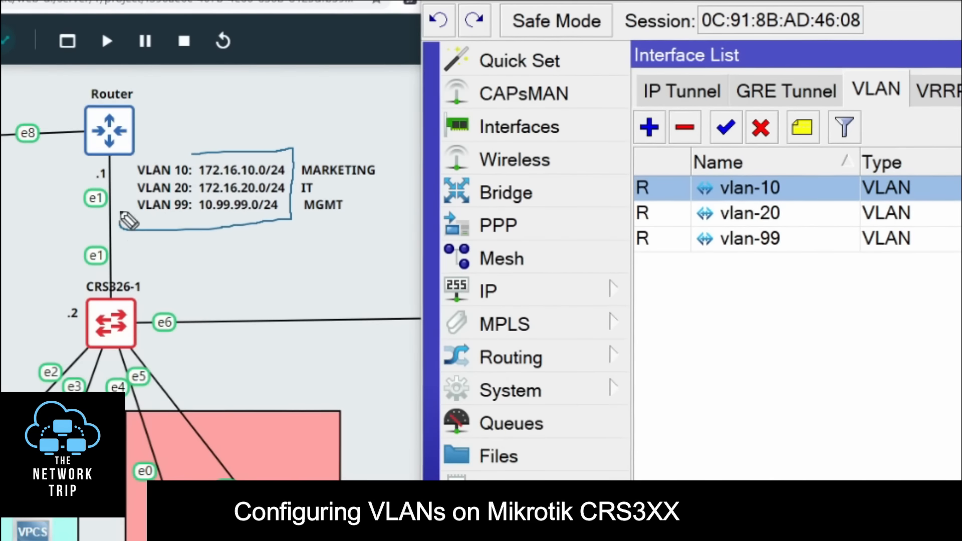
mouse_move(120, 212)
mouse_down()
mouse_move(214, 140)
mouse_move(229, 150)
mouse_up()
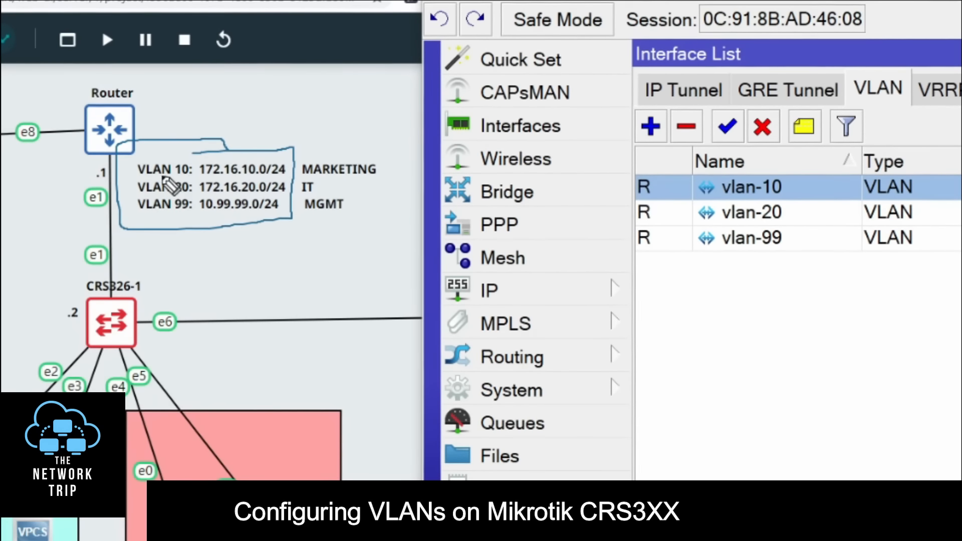
drag(143, 178, 290, 177)
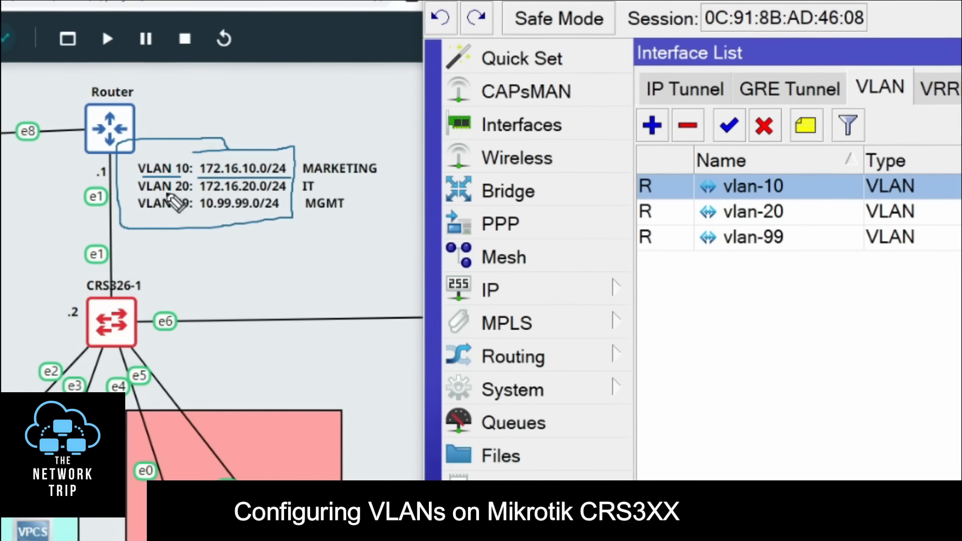
drag(143, 193, 307, 194)
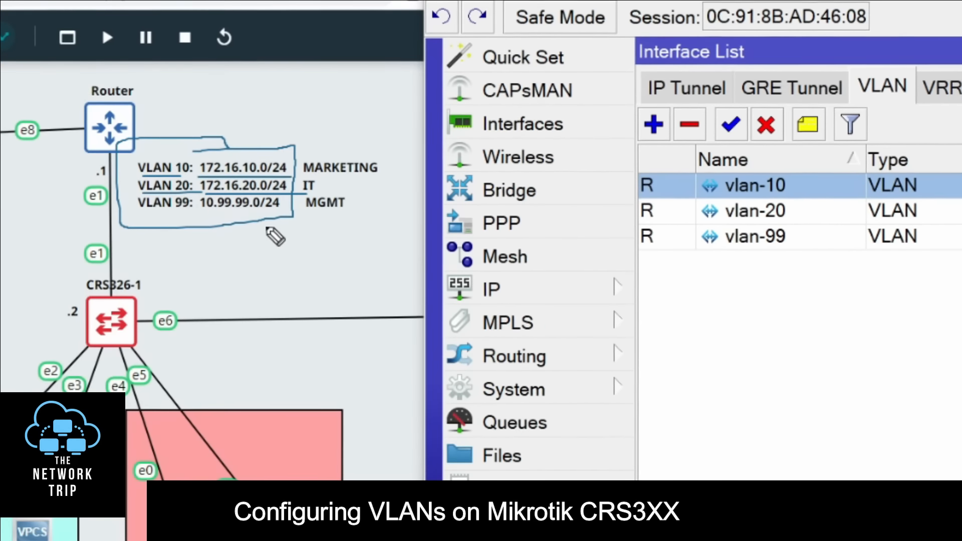
Step: Circle the .1 label below Router with the pen, and add the IP address 172.16.10.1/24 on interface vlan-10
mouse_move(120, 151)
mouse_down()
mouse_move(97, 183)
mouse_move(123, 165)
mouse_up()
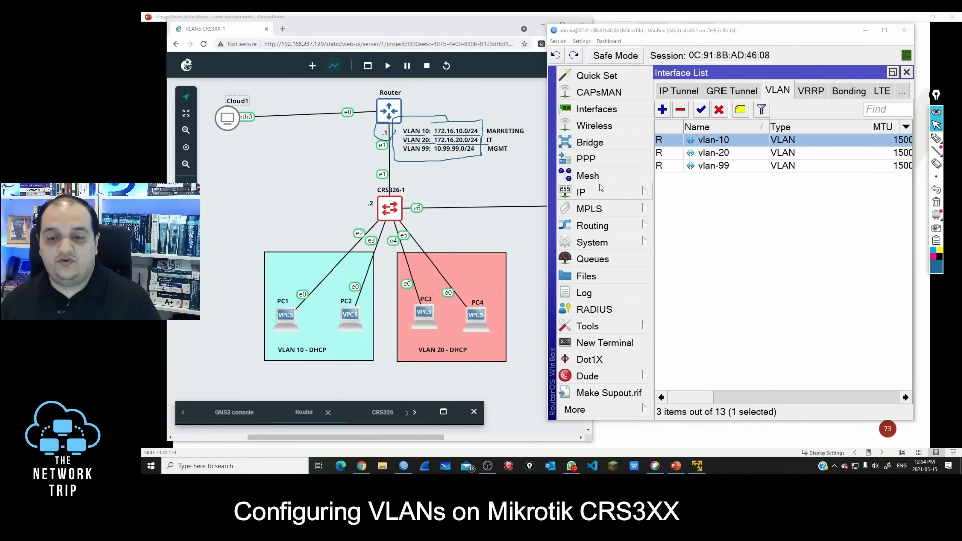
click(582, 193)
click(683, 80)
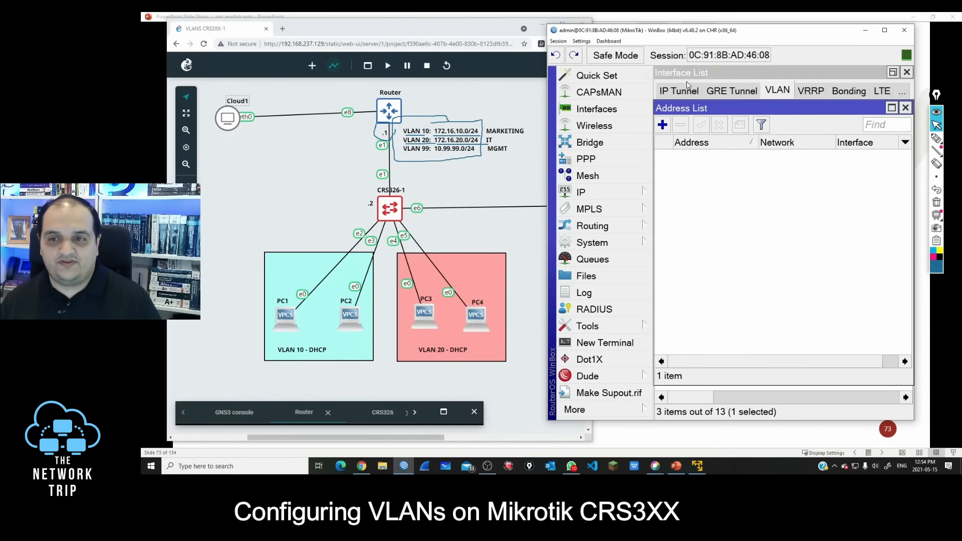
click(662, 125)
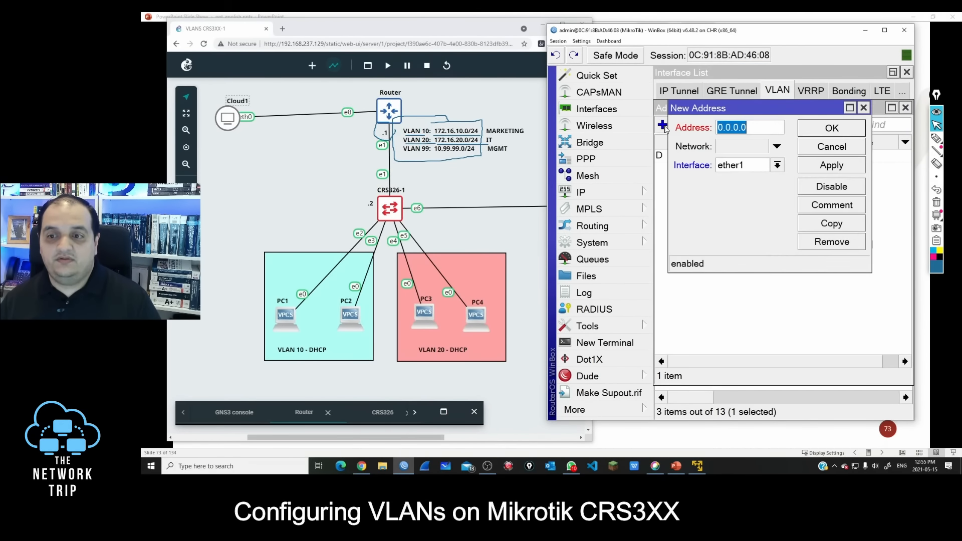
text(1)
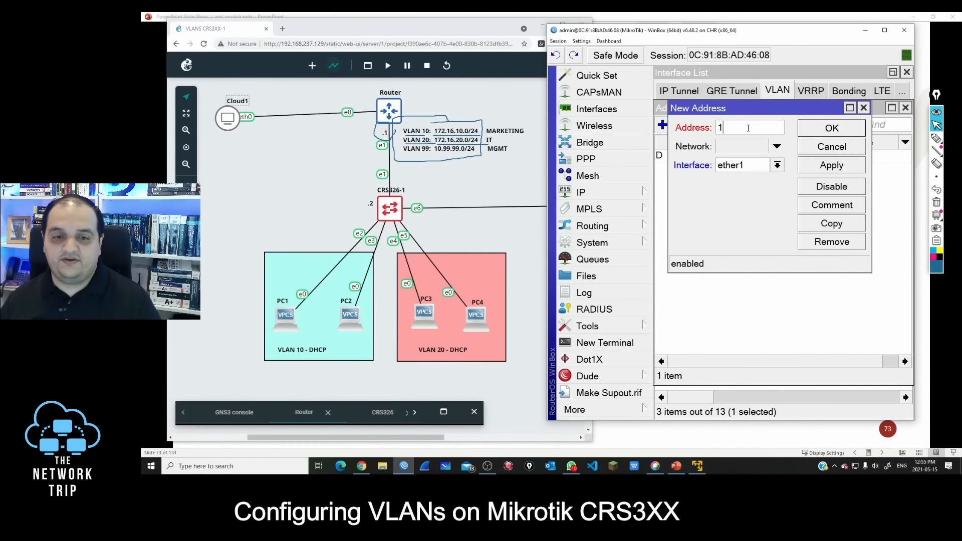
text(72.16)
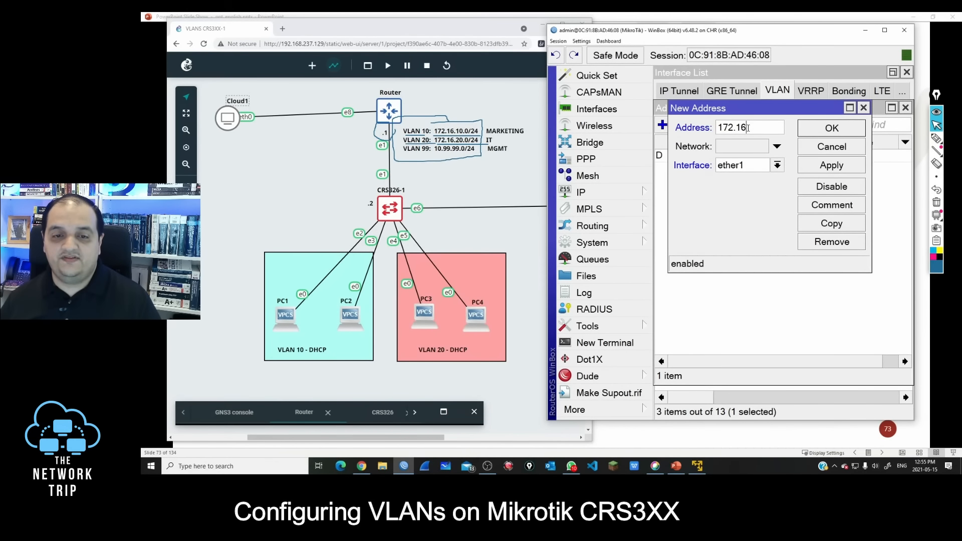
text(.10.1/24)
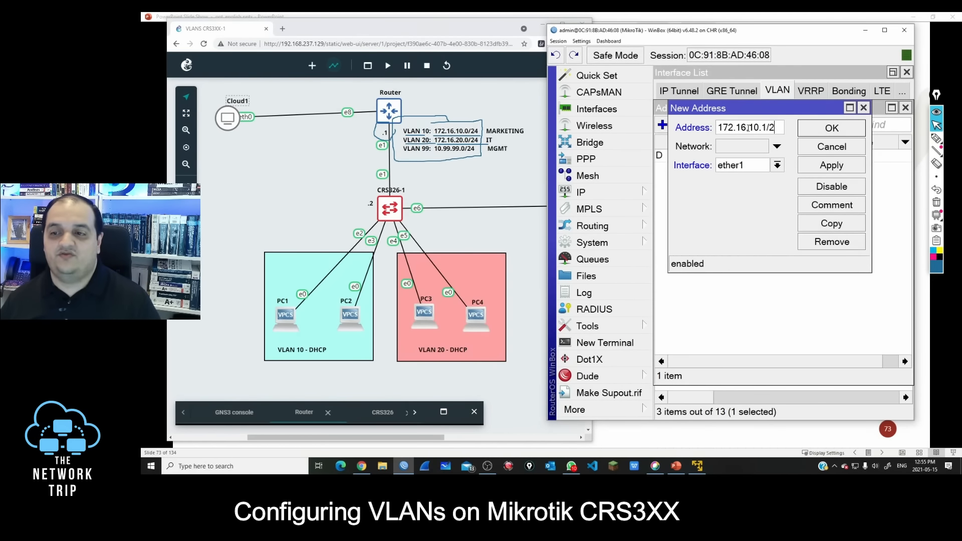
click(735, 169)
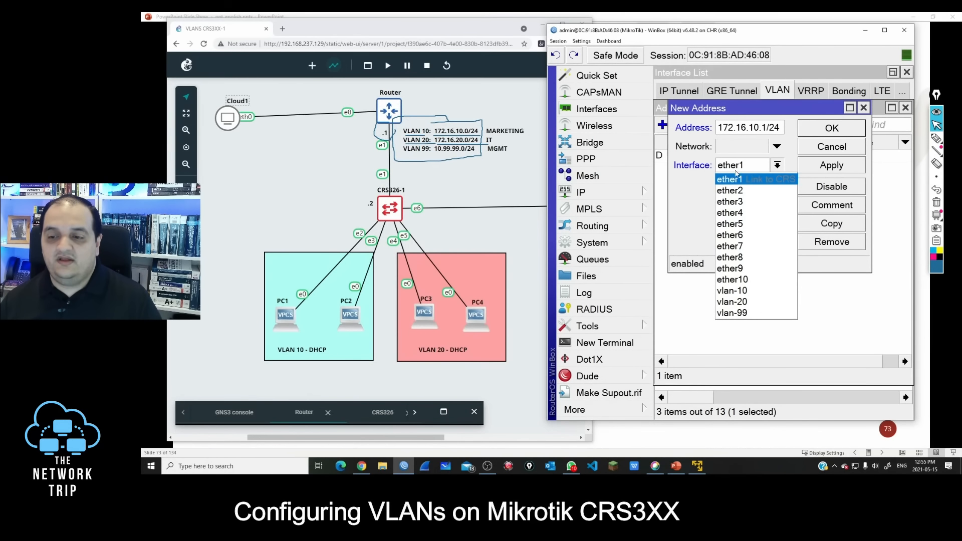
click(744, 291)
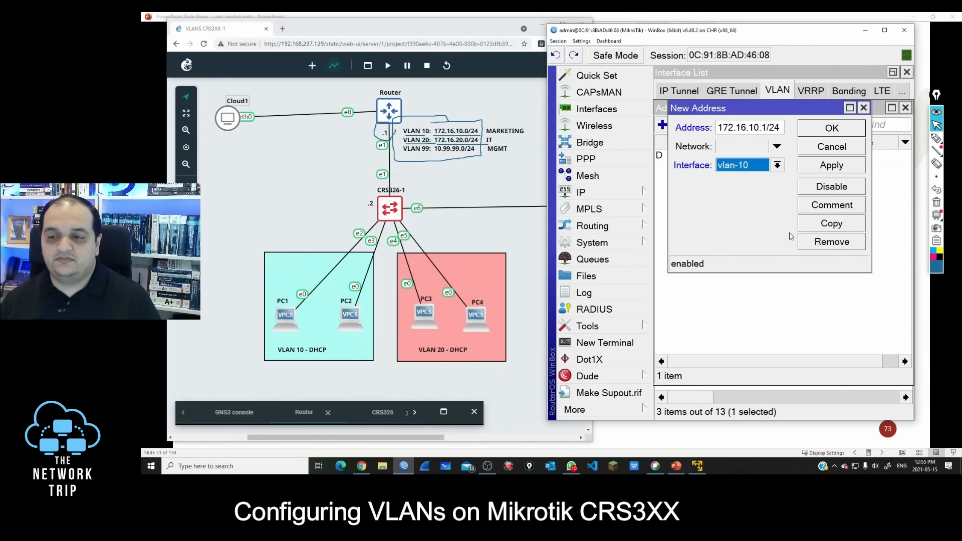
click(832, 128)
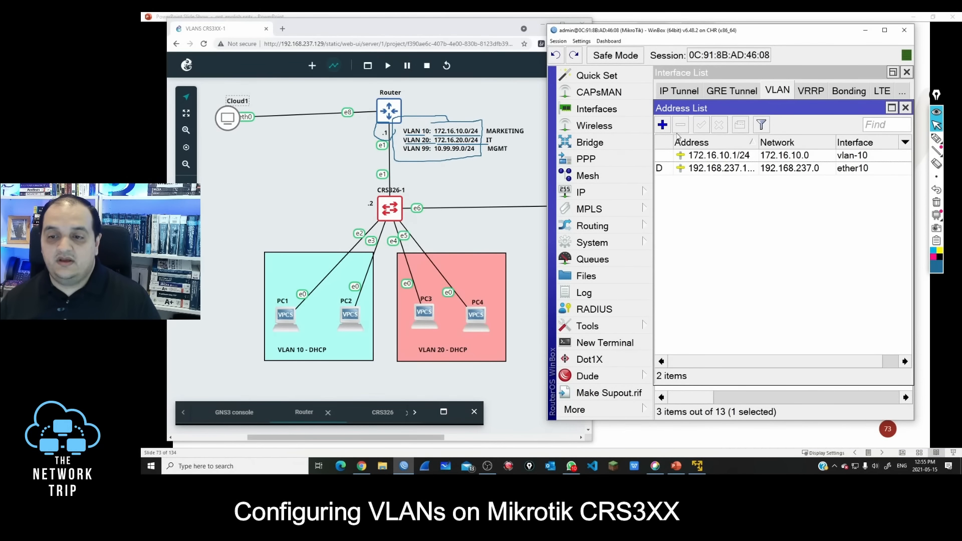
Step: Add the IP address 172.16.20.1/24 on interface vlan-20
click(662, 125)
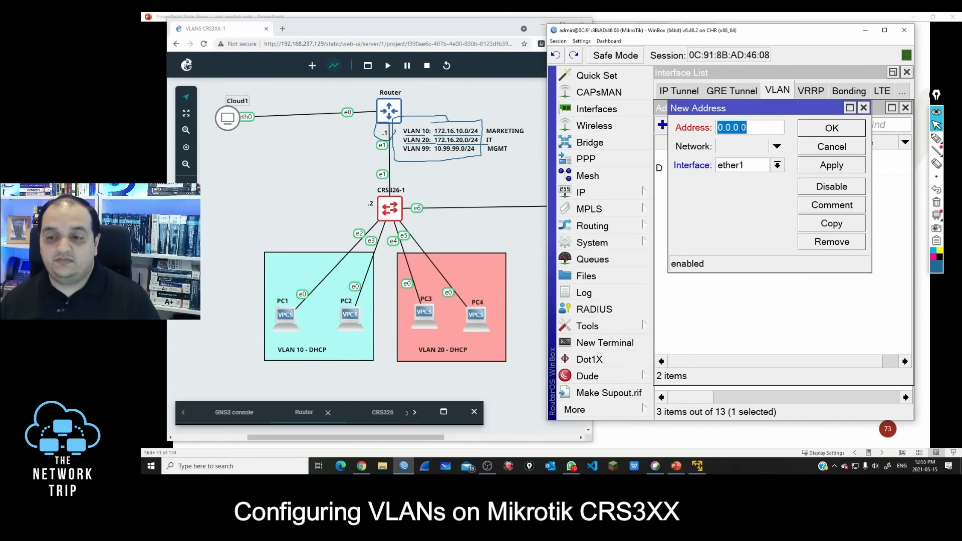
text(17)
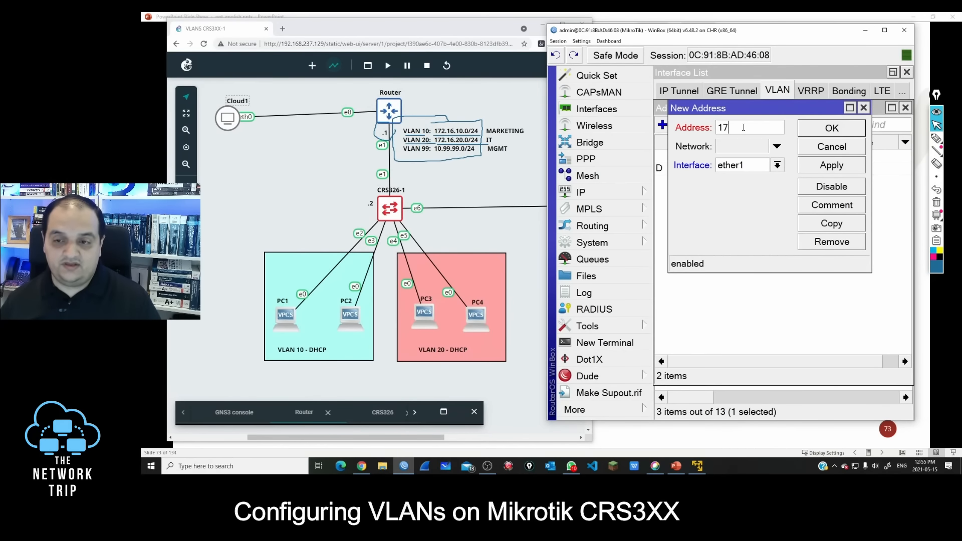
text(2.16.20.1/24)
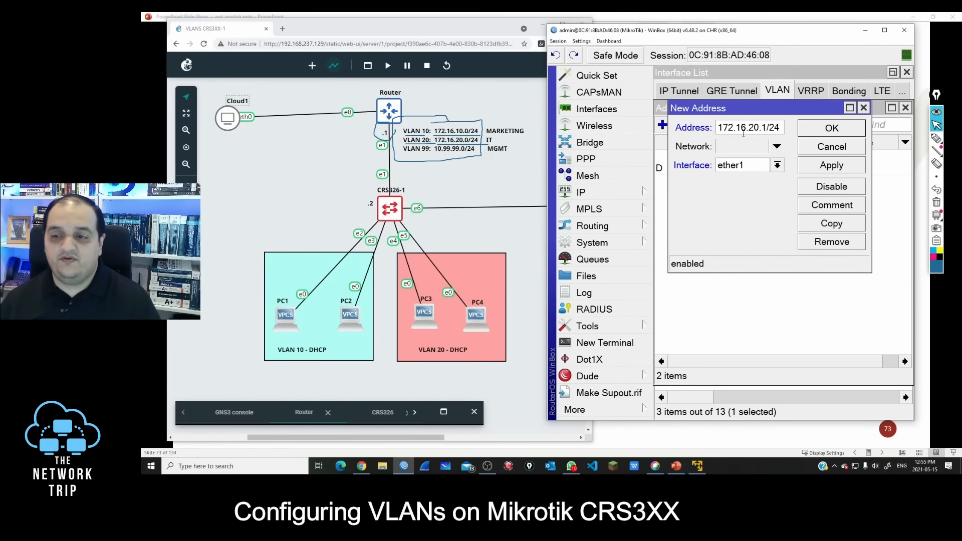
click(740, 170)
click(744, 302)
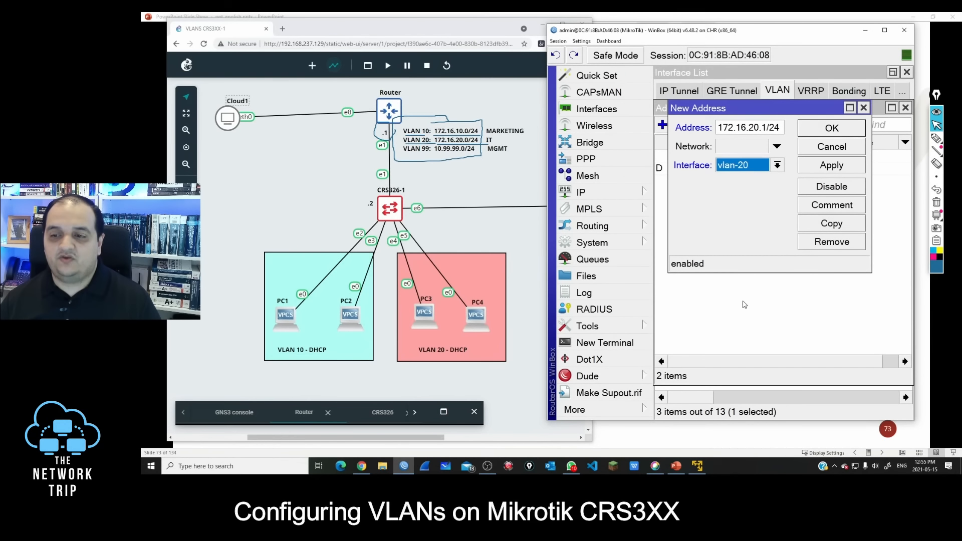
click(832, 128)
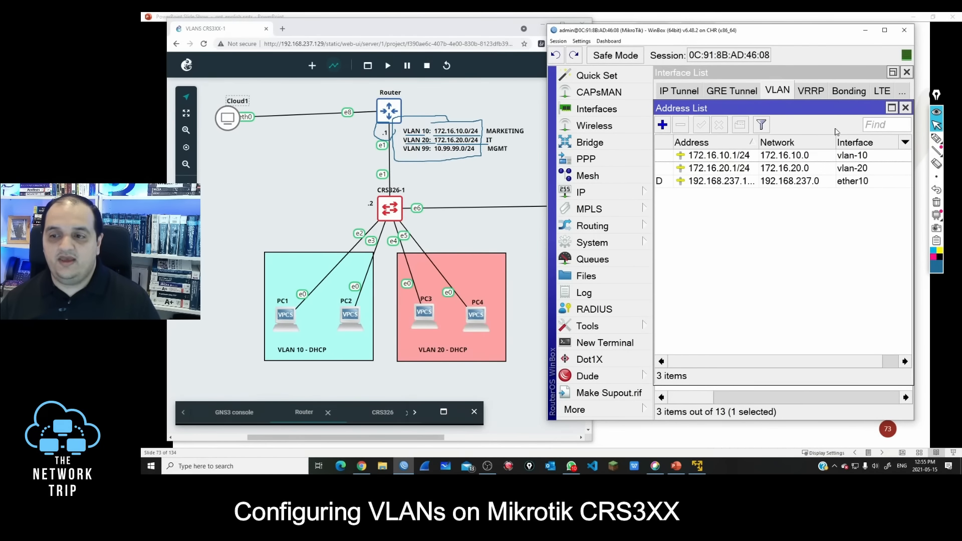
Step: Add the IP address 10.99.99.1/24 on interface vlan-99
click(662, 125)
text(10.)
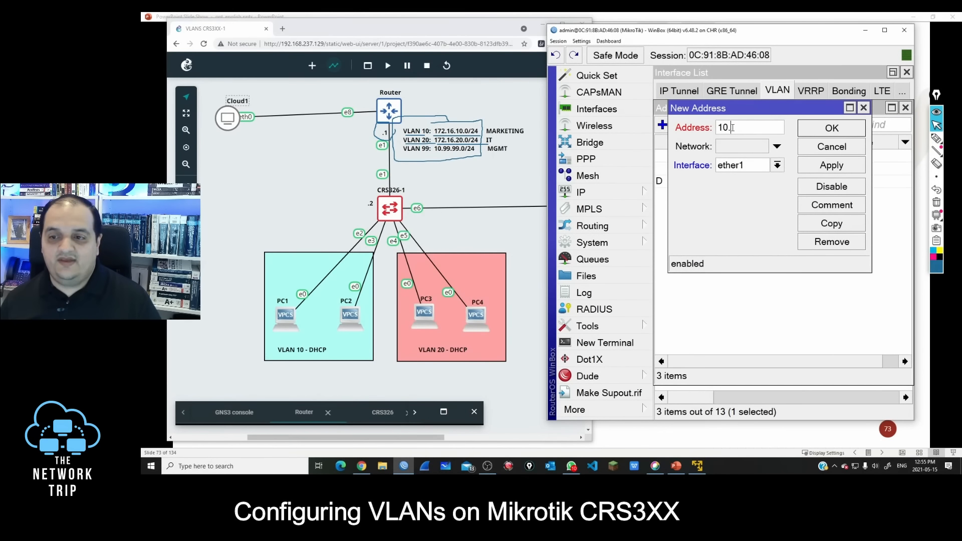
text(99.99.1/)
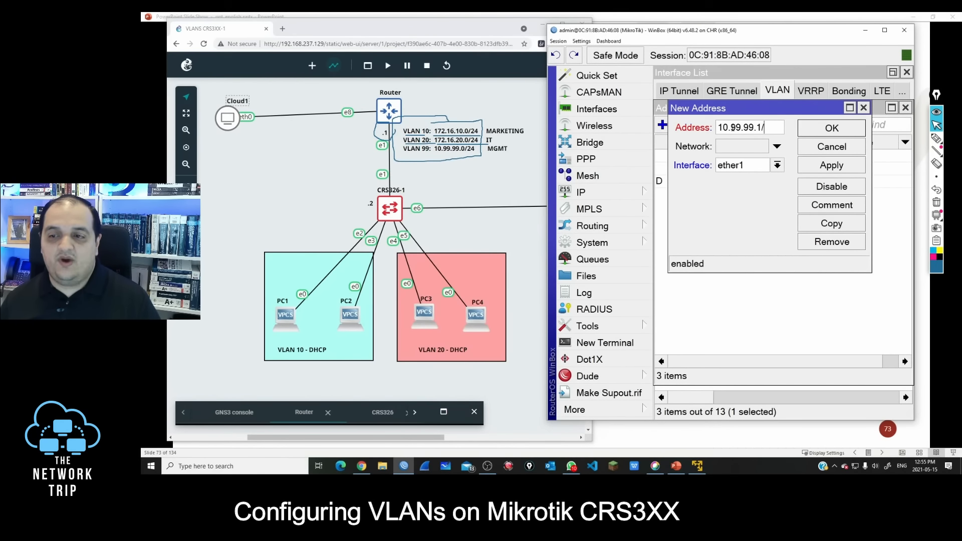
text(24)
click(740, 166)
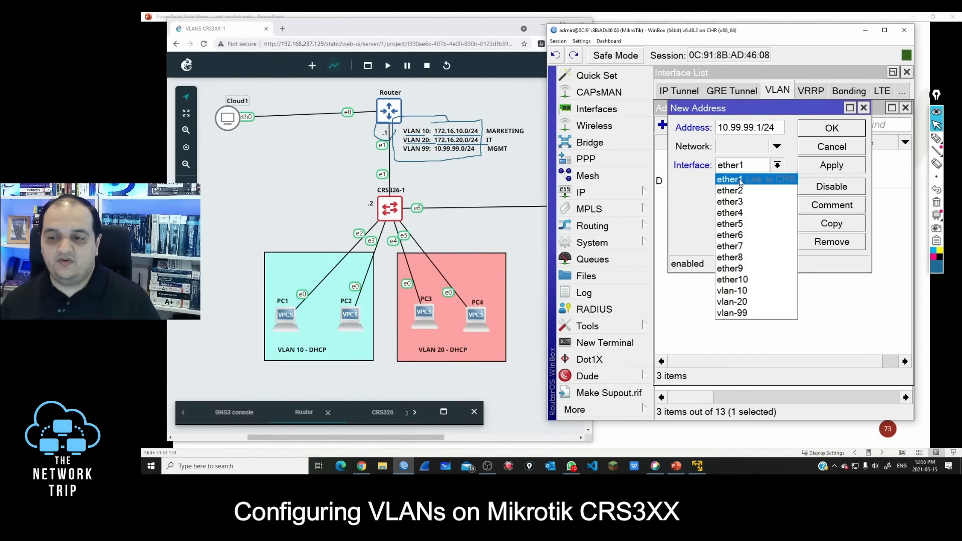
click(741, 316)
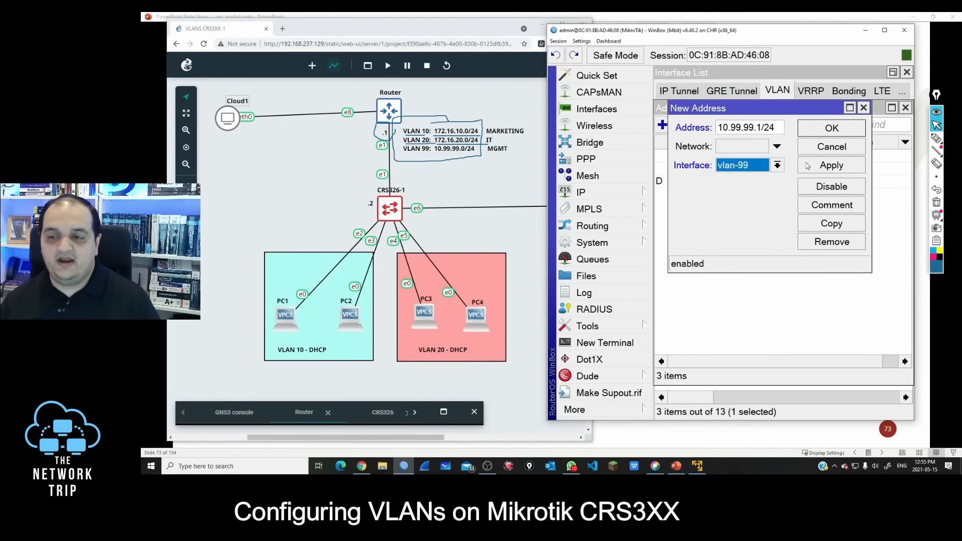
click(831, 129)
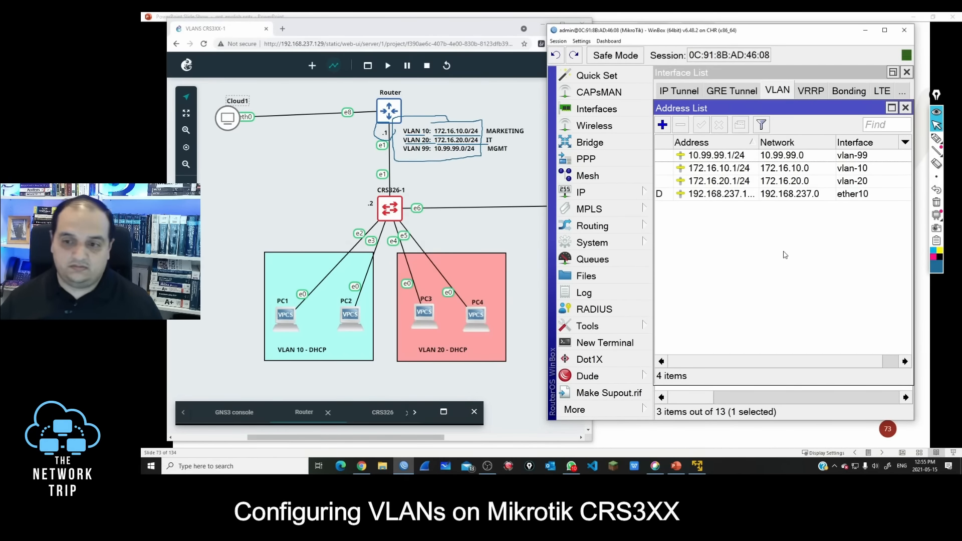
Step: Circle the CRS326-1 switch in the topology diagram with the pen and draw an arrow pointing to it
click(935, 138)
mouse_move(421, 189)
mouse_down()
mouse_move(386, 179)
mouse_move(419, 184)
mouse_move(404, 181)
mouse_up()
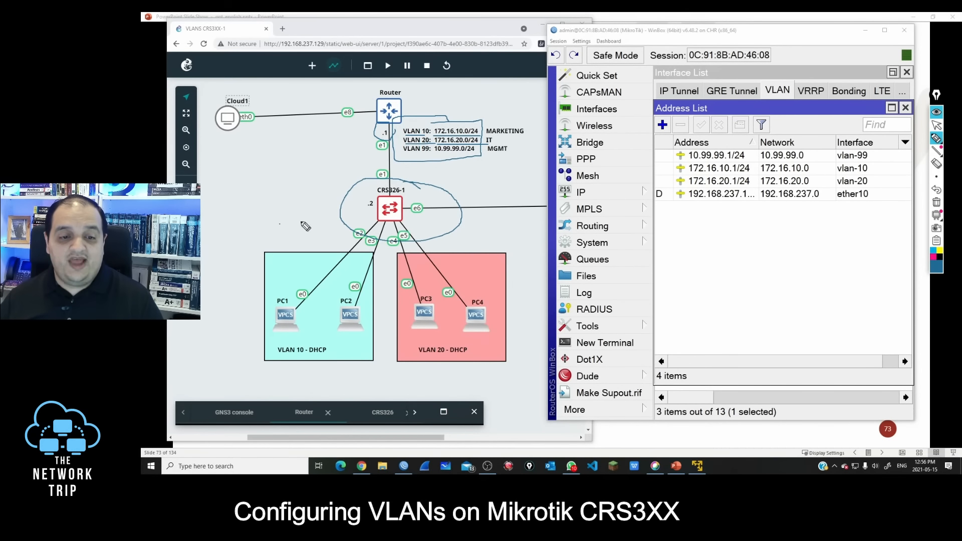
drag(279, 223, 348, 215)
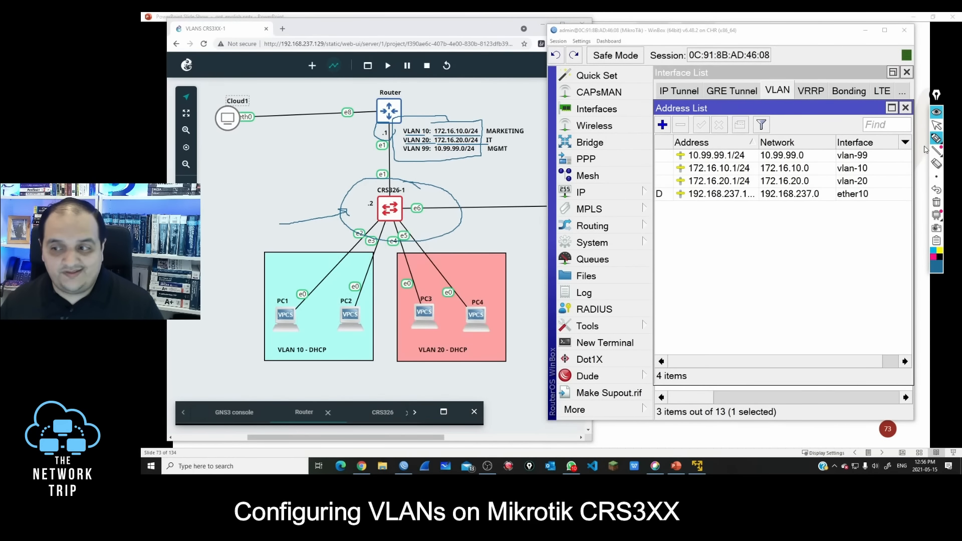
click(934, 176)
Step: Trace the path from Cloud1 through Router to CRS326-1 with the pen and handwrite "Rom" beside it
drag(211, 92, 221, 104)
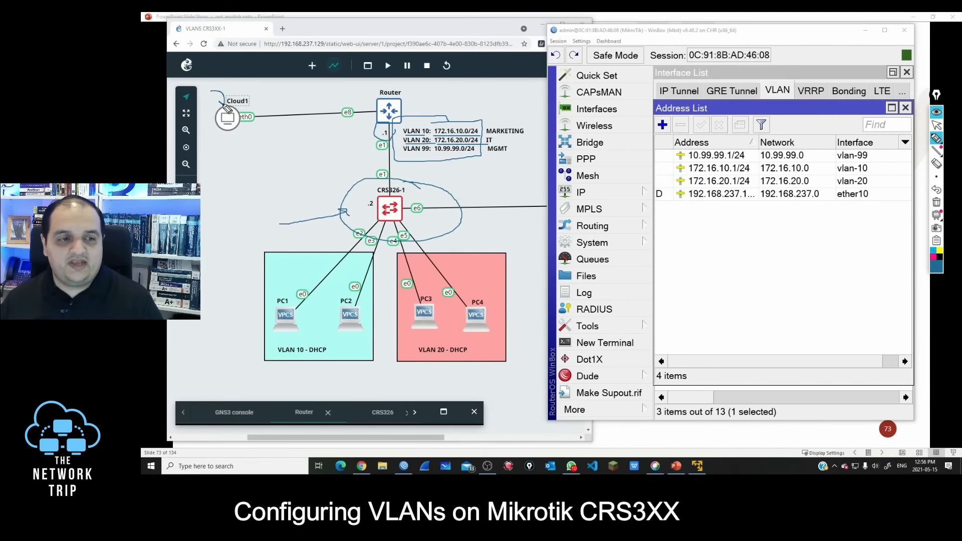
mouse_move(250, 134)
mouse_down()
mouse_move(373, 123)
mouse_move(367, 195)
mouse_move(388, 194)
mouse_up()
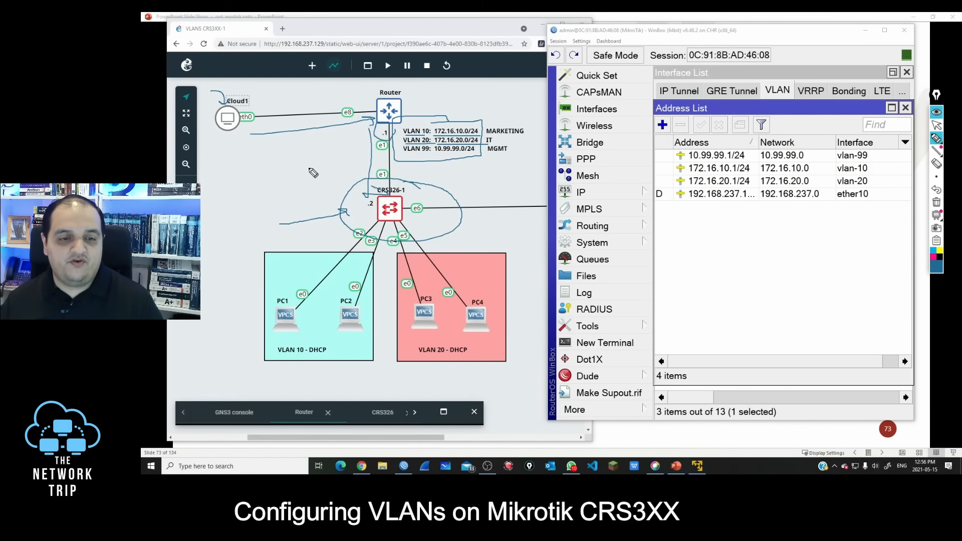
drag(307, 163, 308, 186)
mouse_move(306, 162)
mouse_down()
mouse_move(319, 181)
mouse_move(348, 174)
mouse_up()
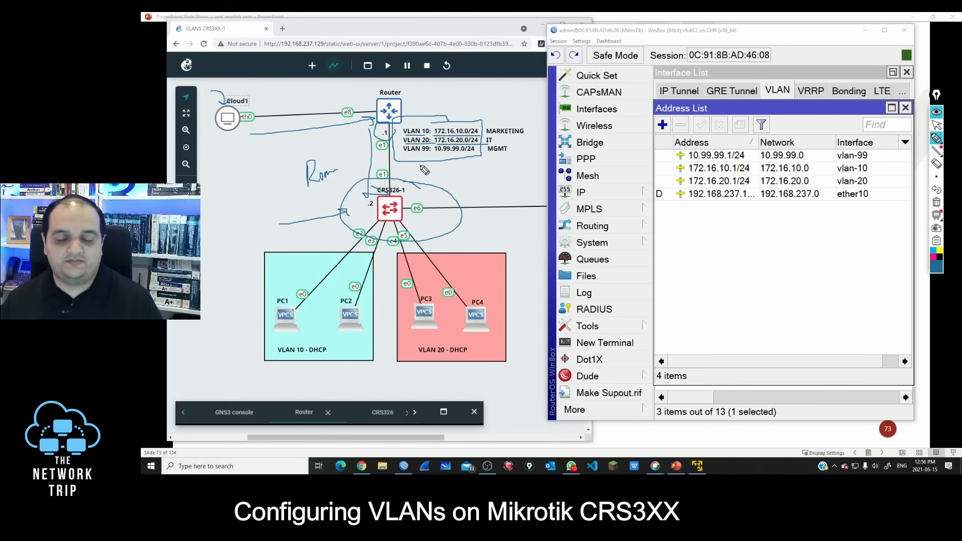
Step: Erase all pen annotations, move the annotation toolbar aside and switch back to the pointer
click(937, 112)
drag(937, 95, 944, 69)
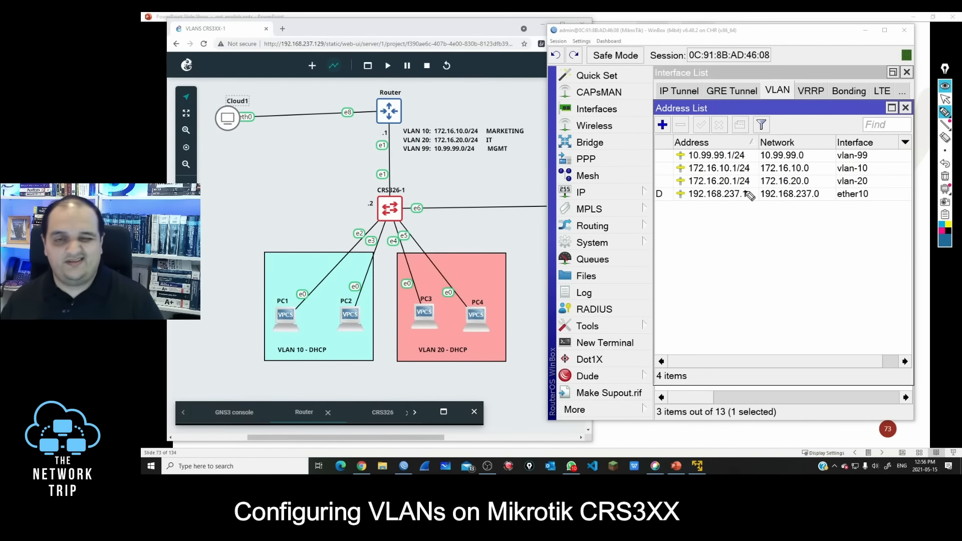
click(945, 98)
Step: Enable RoMON on the router, apply the settings and close the address list
click(608, 326)
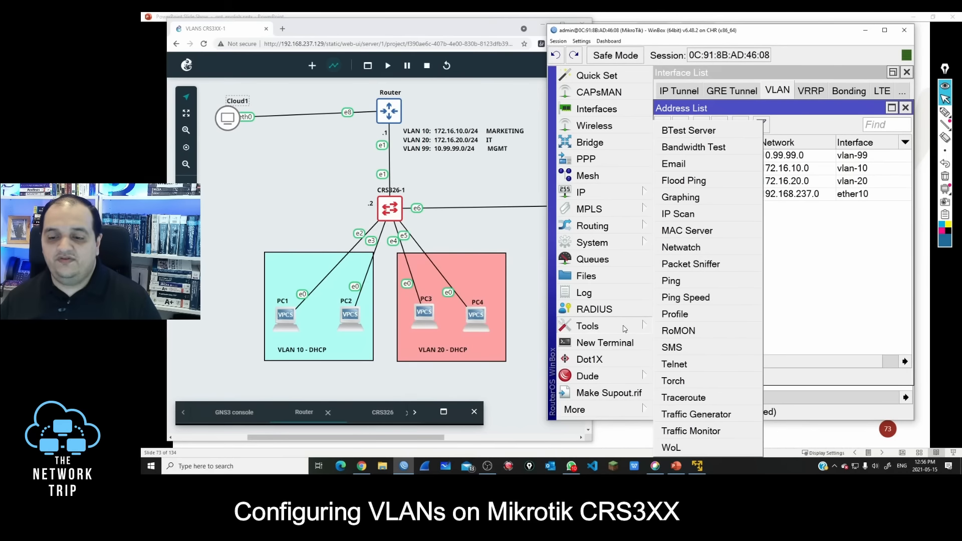
click(687, 332)
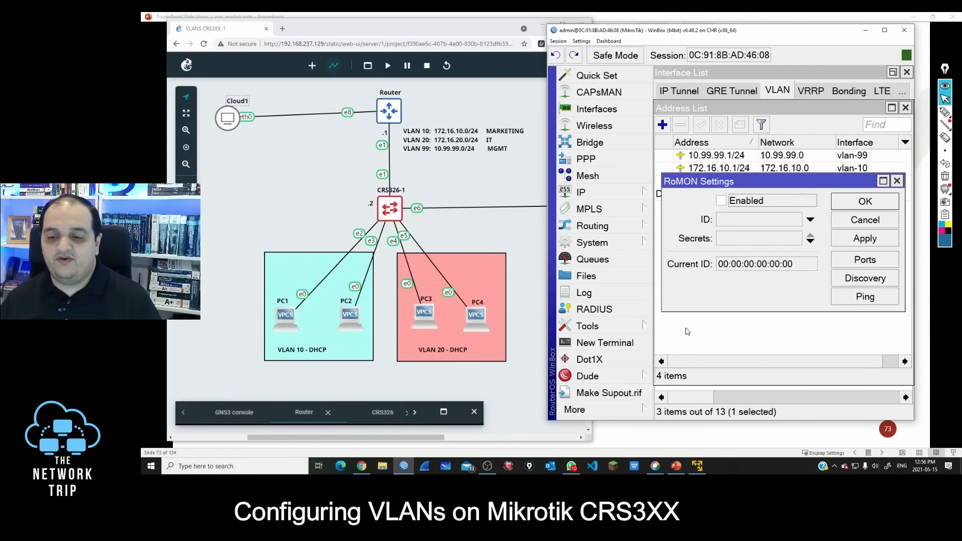
click(871, 240)
click(866, 202)
click(905, 107)
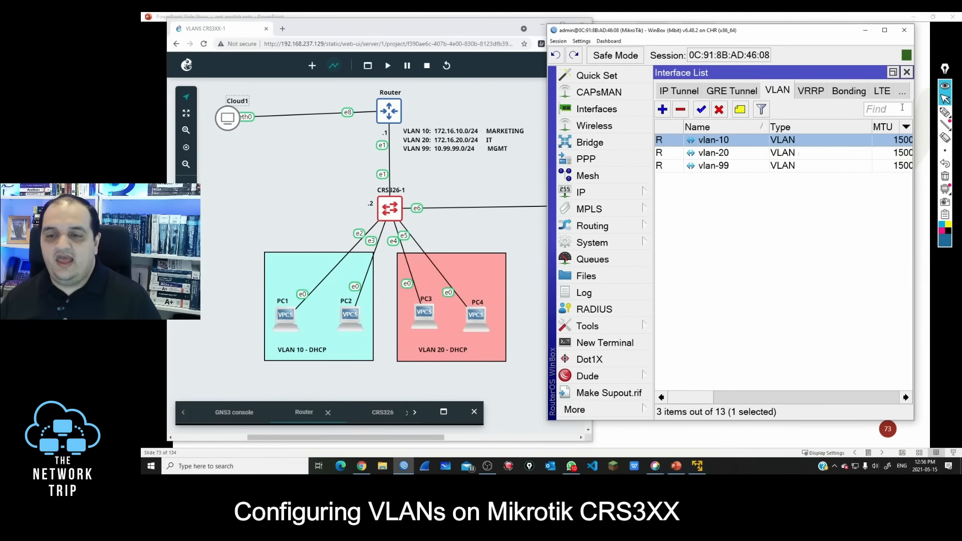
Step: Open the web console of CRS326-1 and enable RoMON with /tool romo set enabled=yes
right_click(394, 209)
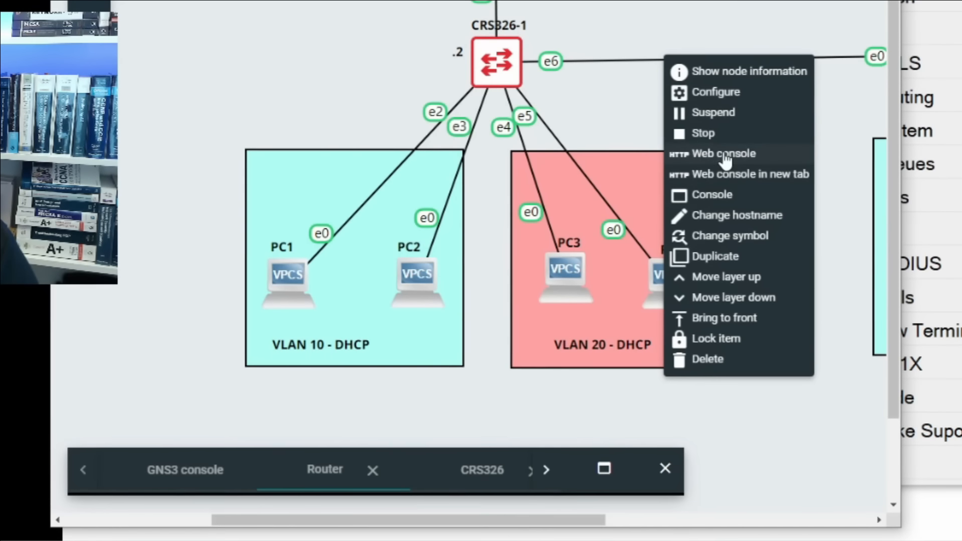
click(503, 254)
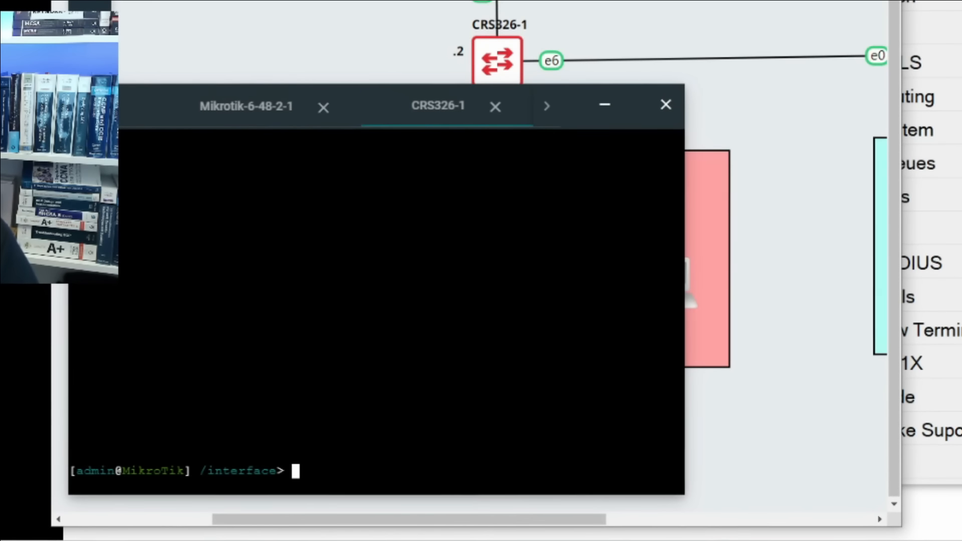
text(/too)
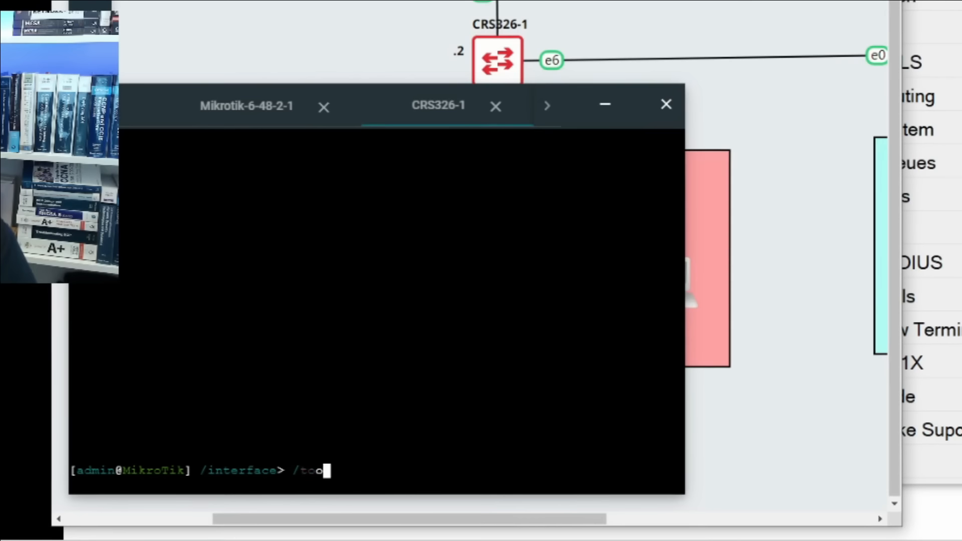
text(l romo se)
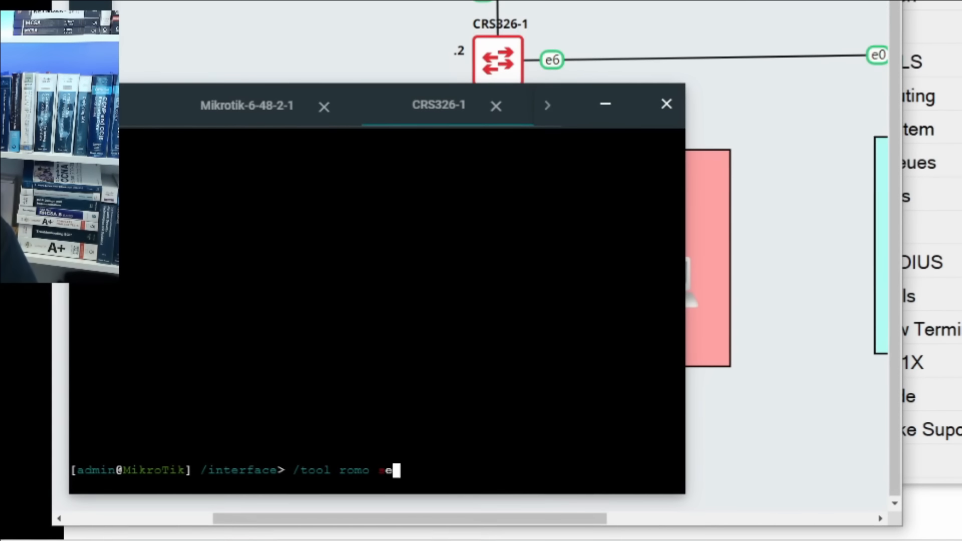
text(t enabled=yes)
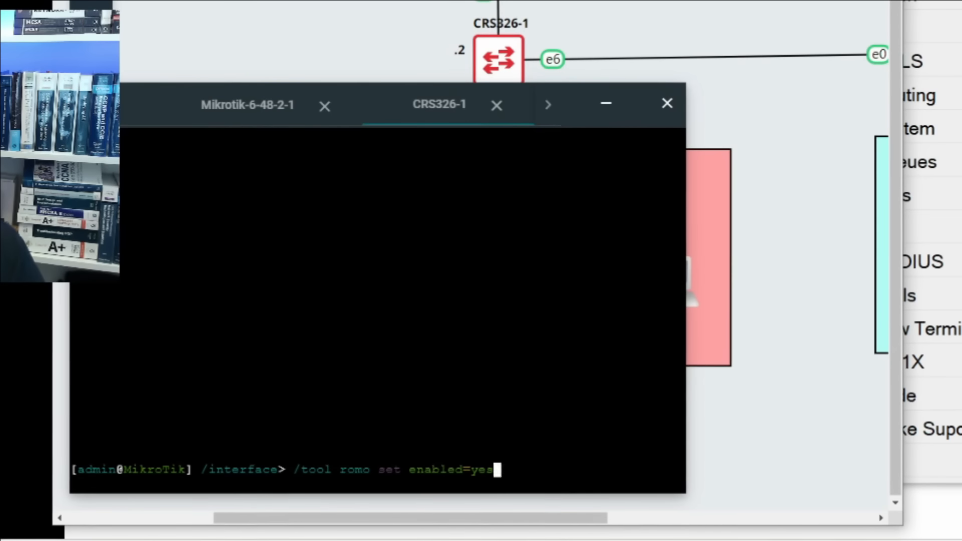
key(Return)
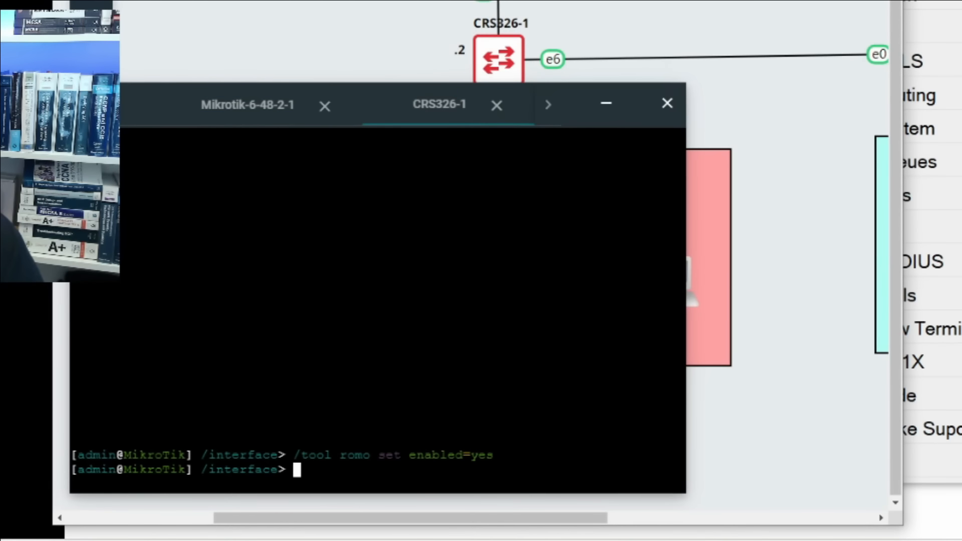
Step: Set the switch's system identity to CRS326-1 with /system identity set name=CRS326-1 and minimize the console
text(/system )
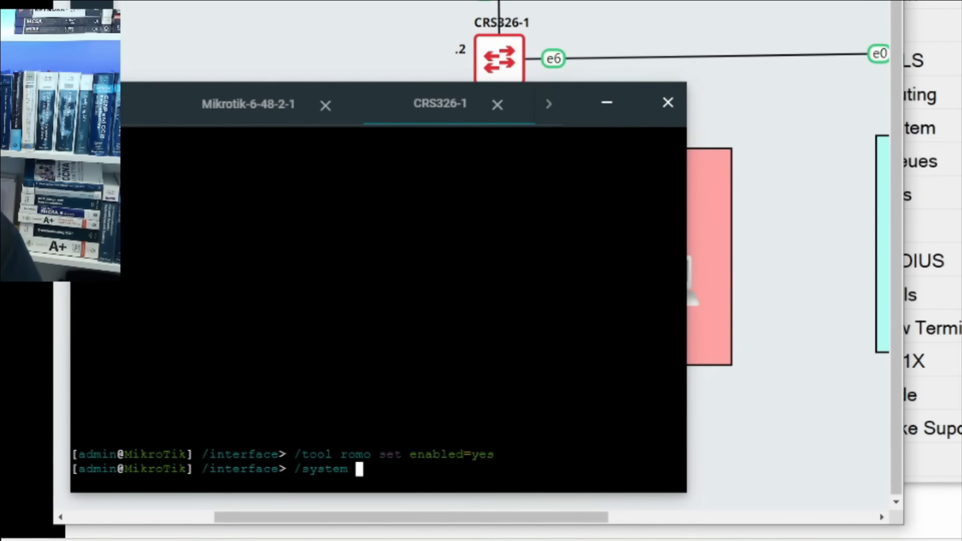
text(identity s)
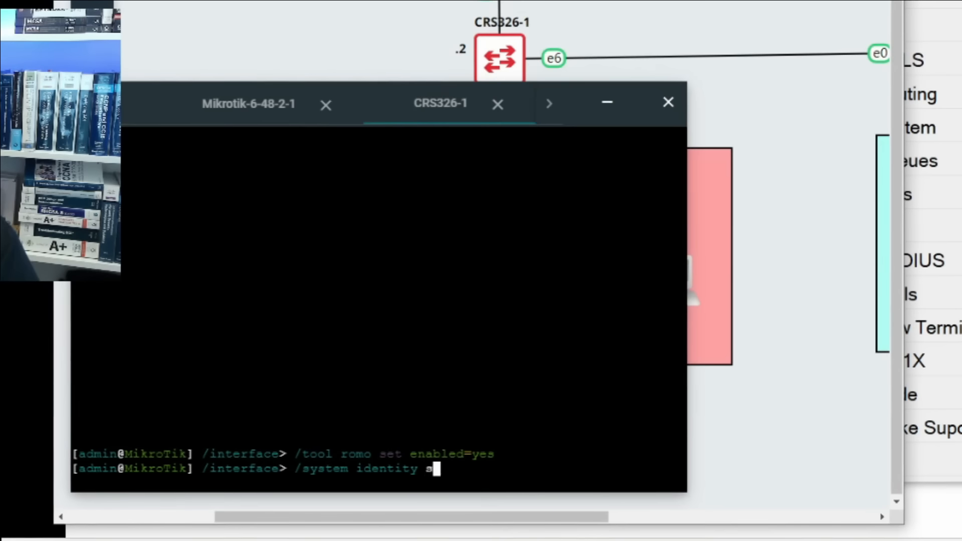
text(et name=Cr)
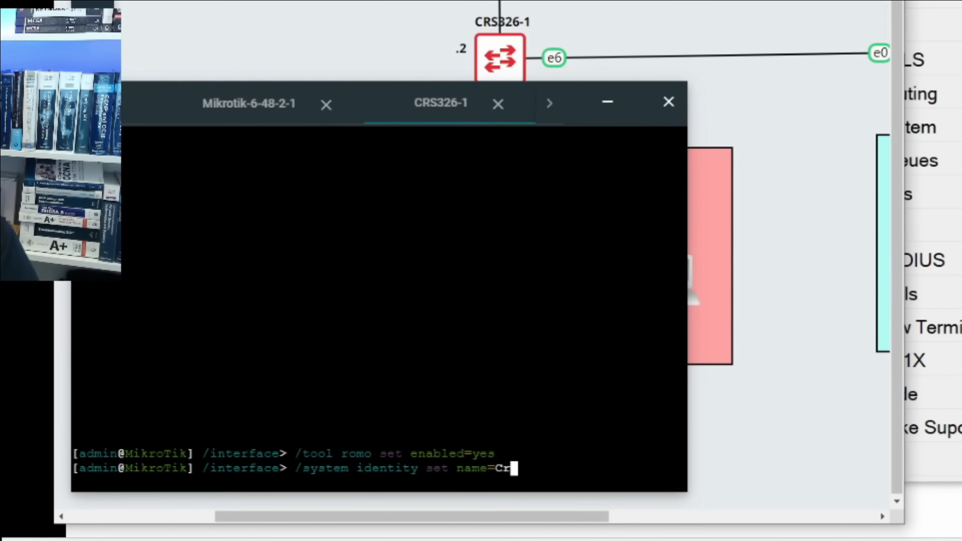
text(s)
key(BackSpace)
key(BackSpace)
text(RS)
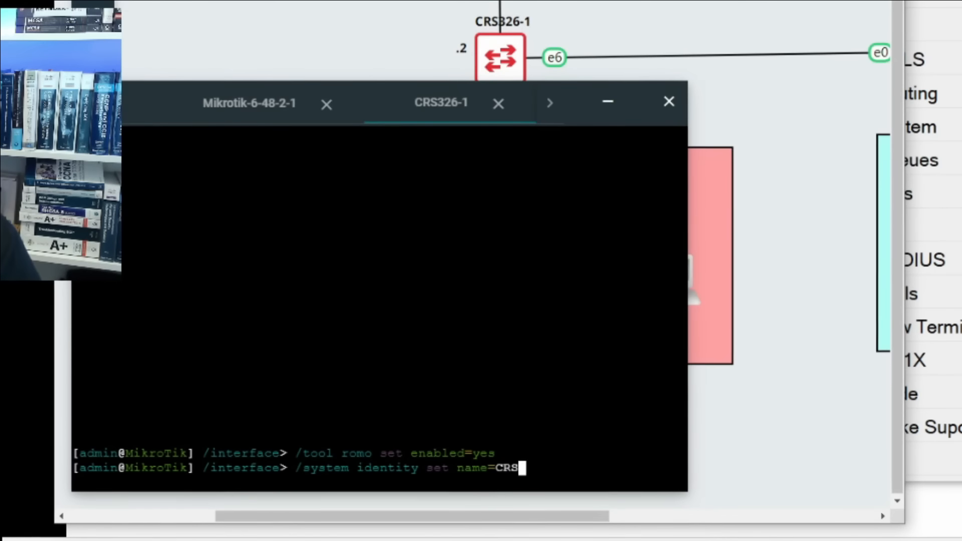
text(326-)
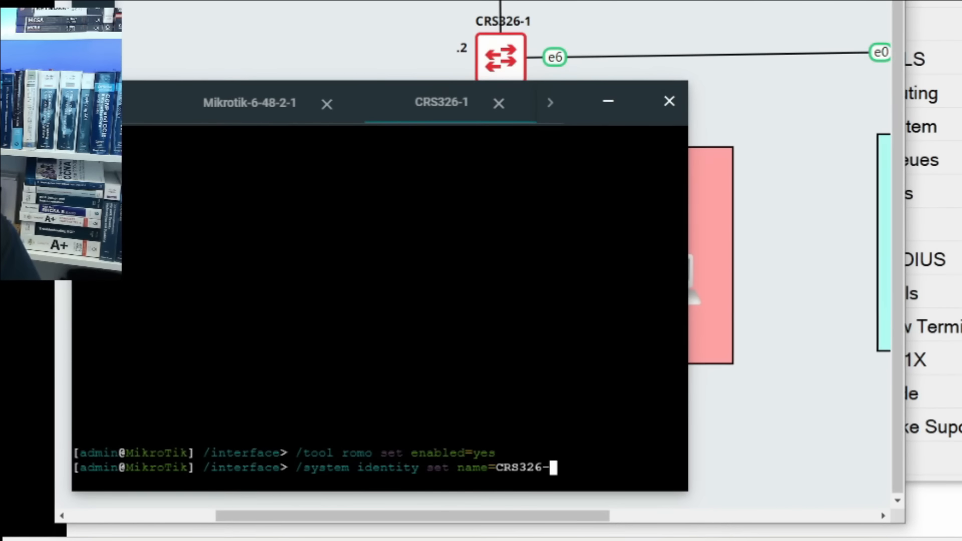
text(1)
key(Return)
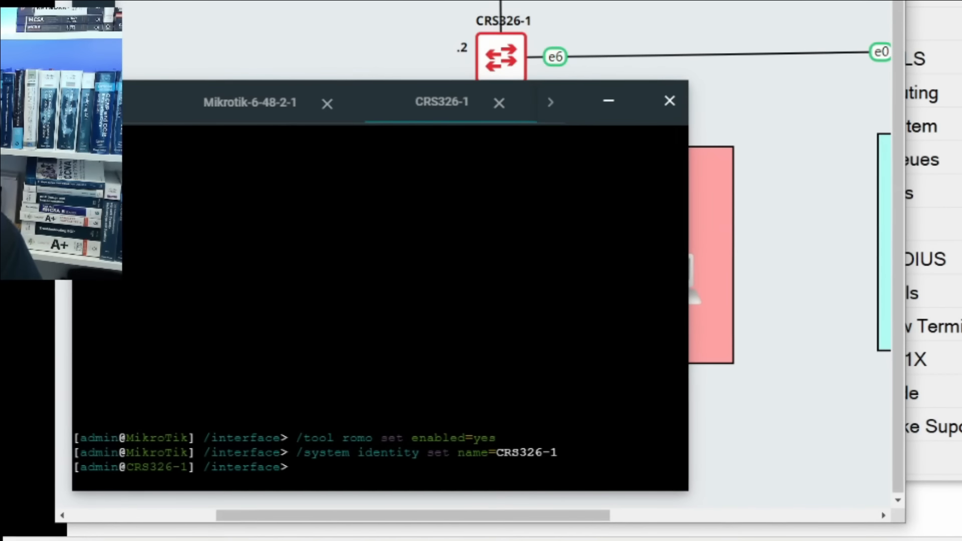
click(612, 104)
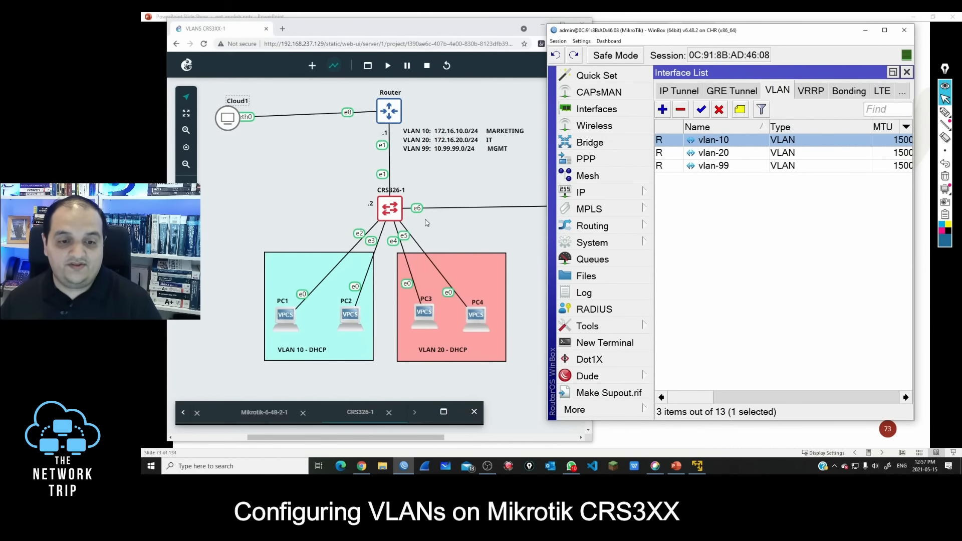
Step: From a new WinBox, connect to RoMON through the MikroTik CHR neighbor and open a session on CRS326-1
click(637, 410)
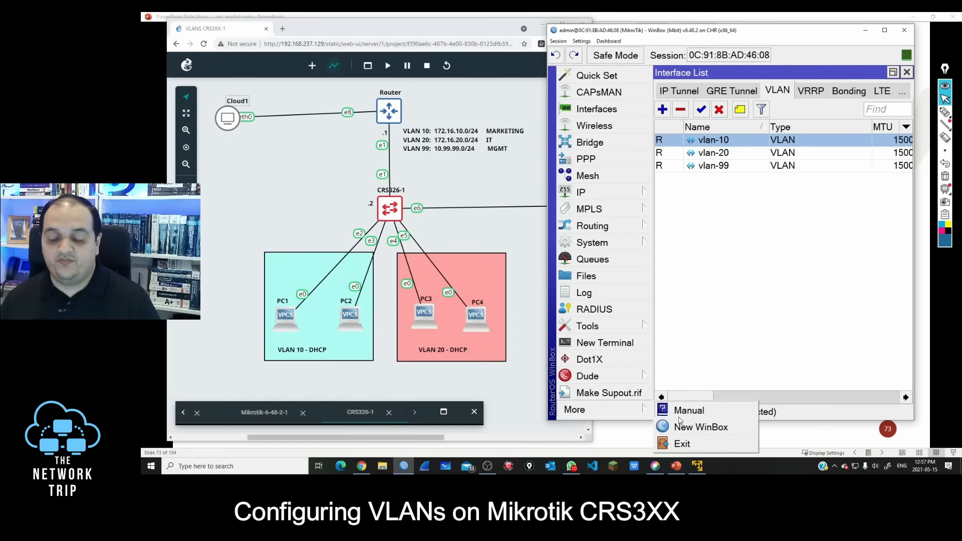
click(643, 414)
click(643, 413)
click(666, 427)
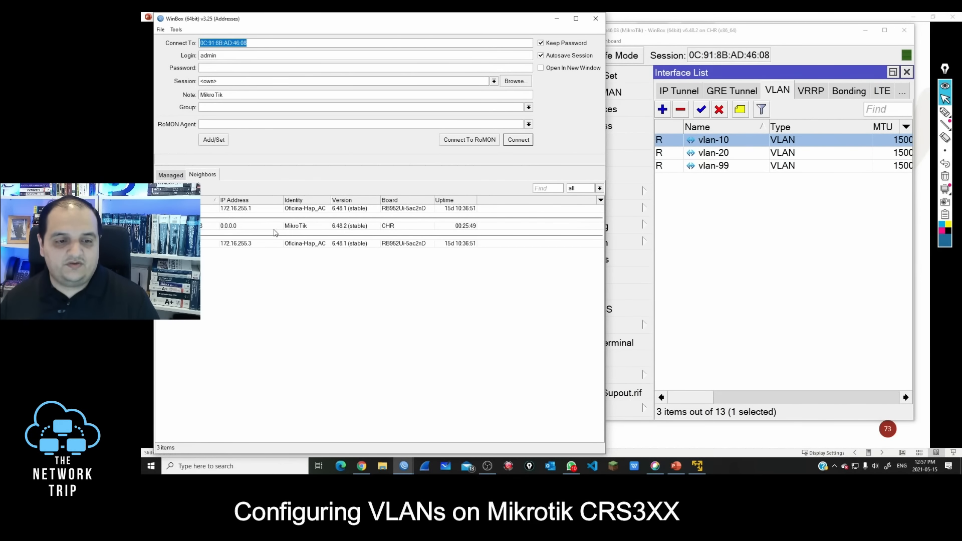
click(226, 227)
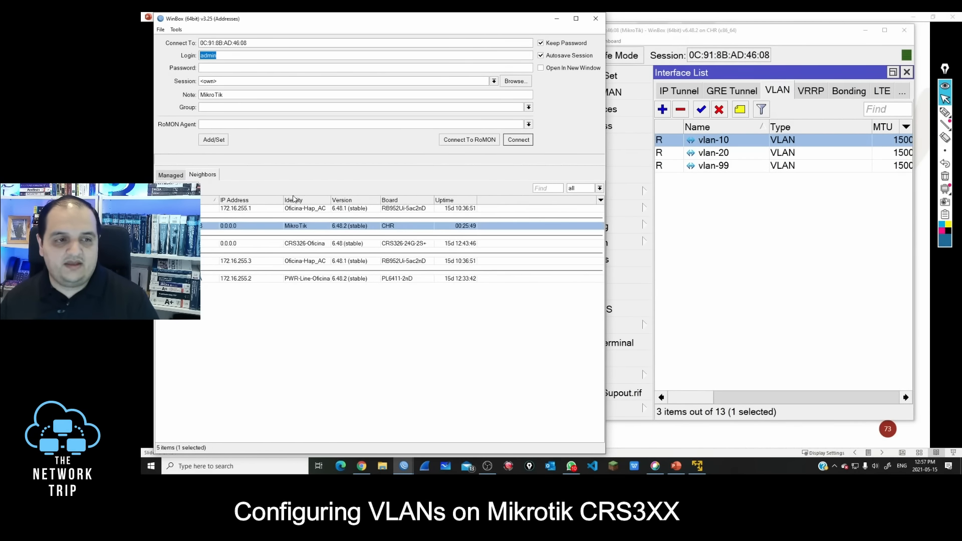
click(473, 142)
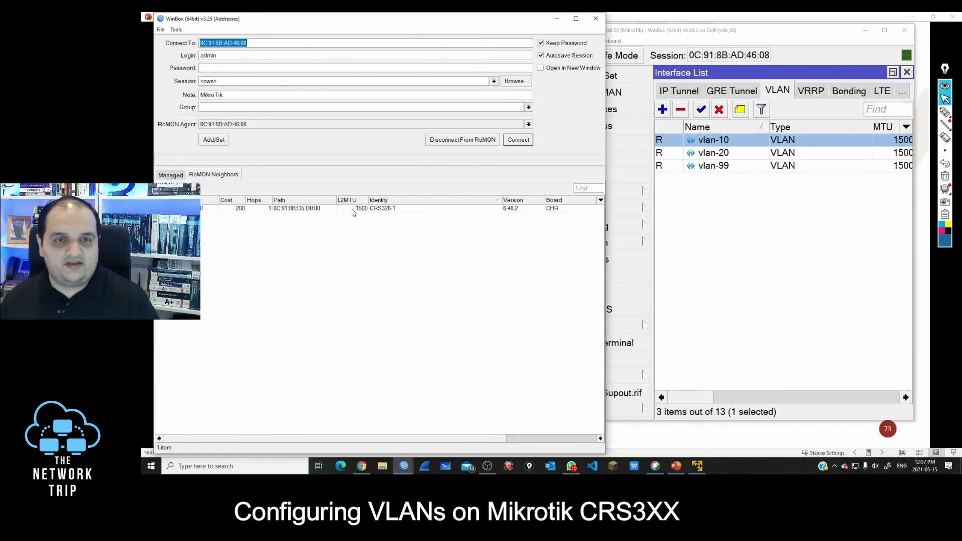
click(279, 208)
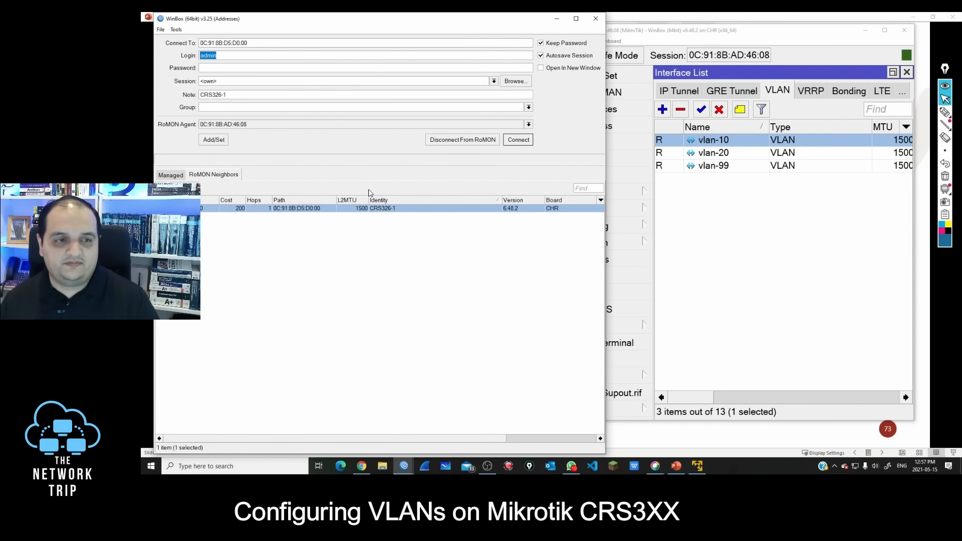
click(518, 140)
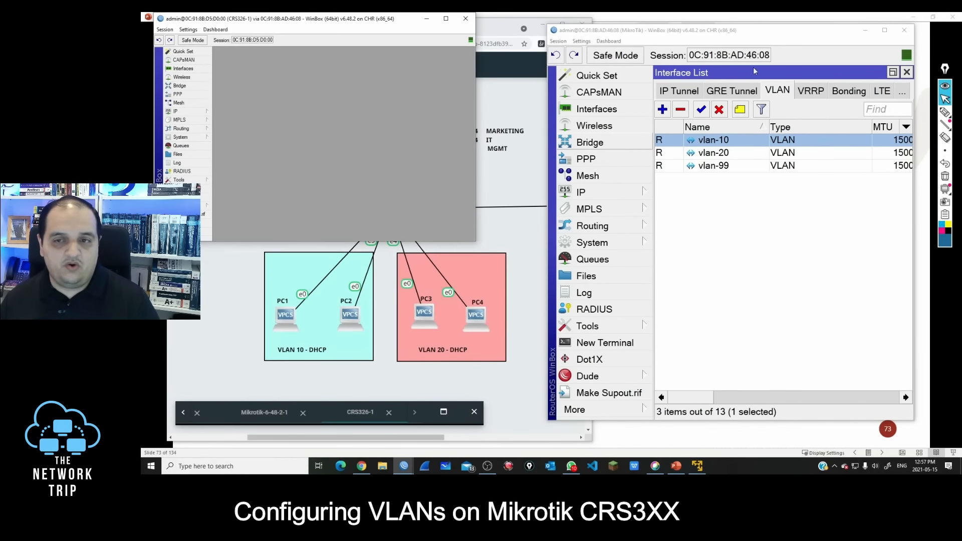
Step: Minimize the router session, then move the CRS326-1 session window beside the topology and enlarge it
click(865, 30)
drag(415, 19, 793, 46)
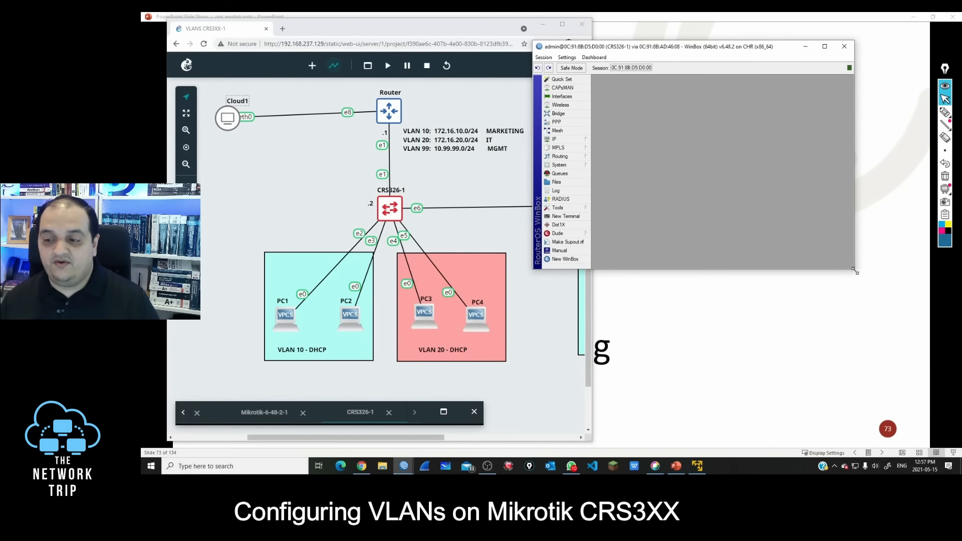
drag(855, 271, 922, 397)
click(567, 57)
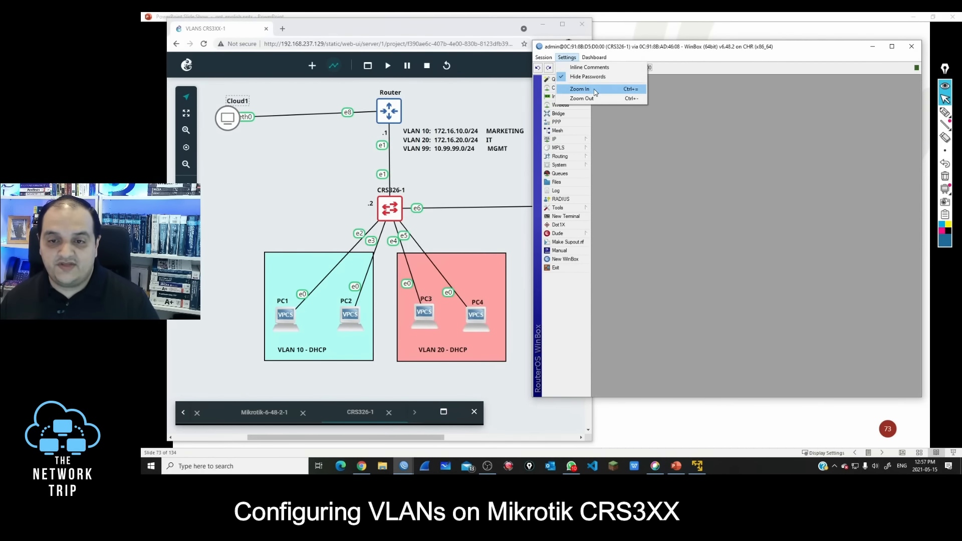
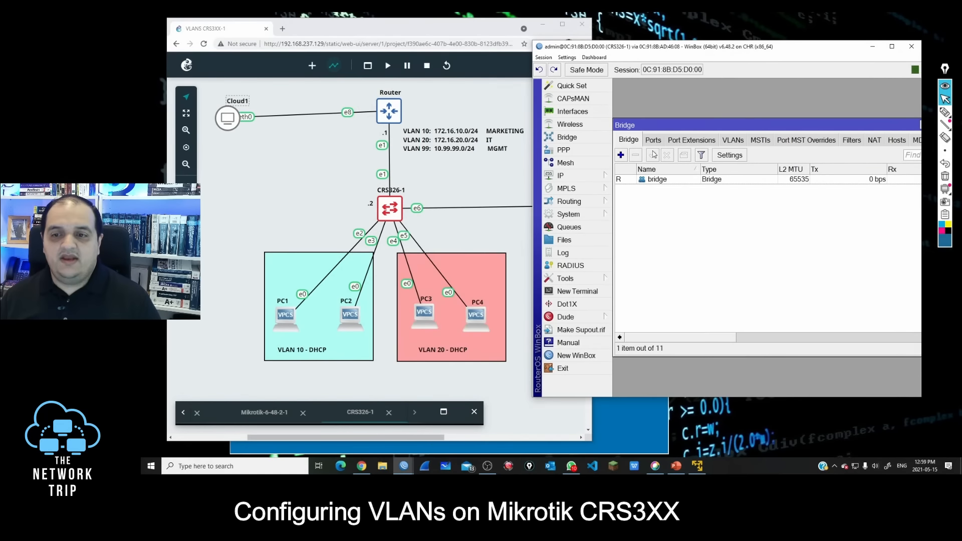
Step: Show the bridge's port list and mark CRS326-1's ports e1 to e6 on the topology with the pen
click(654, 142)
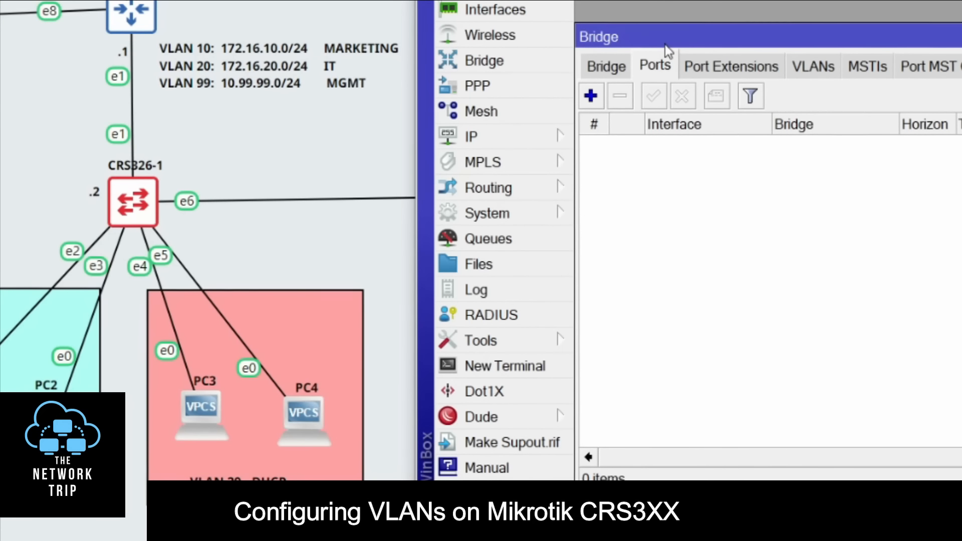
mouse_move(639, 149)
mouse_down()
mouse_move(629, 307)
mouse_move(624, 299)
mouse_up()
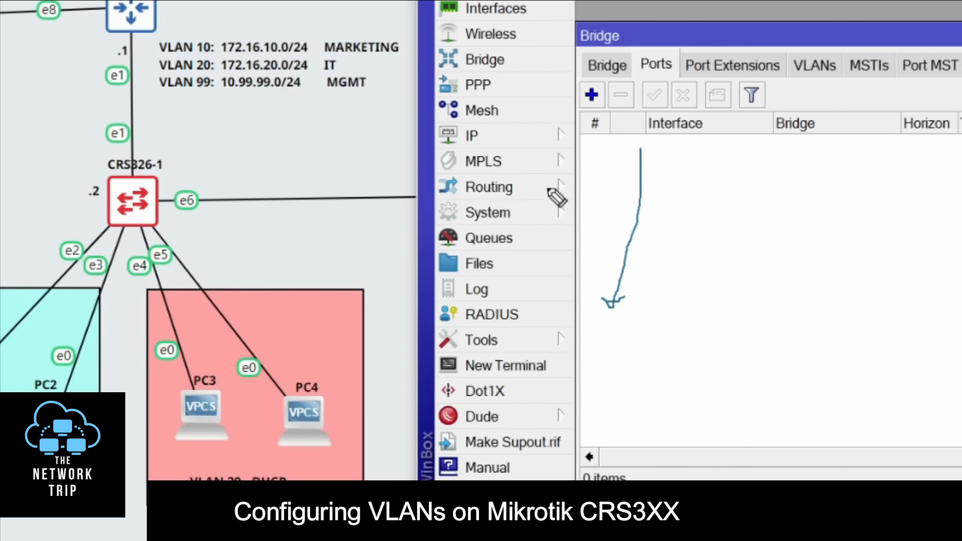
mouse_move(134, 115)
mouse_down()
mouse_move(95, 125)
mouse_move(131, 151)
mouse_move(141, 128)
mouse_up()
mouse_move(72, 215)
mouse_down()
mouse_move(92, 249)
mouse_move(169, 238)
mouse_up()
drag(198, 152, 197, 177)
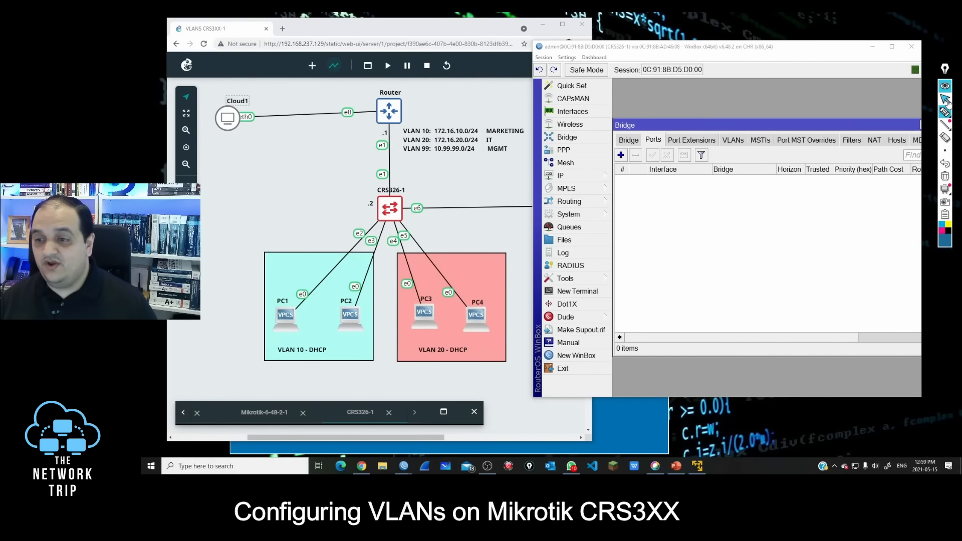
click(945, 99)
Step: Add ether1 as a port of the bridge, then copy that entry to add ether2
click(621, 155)
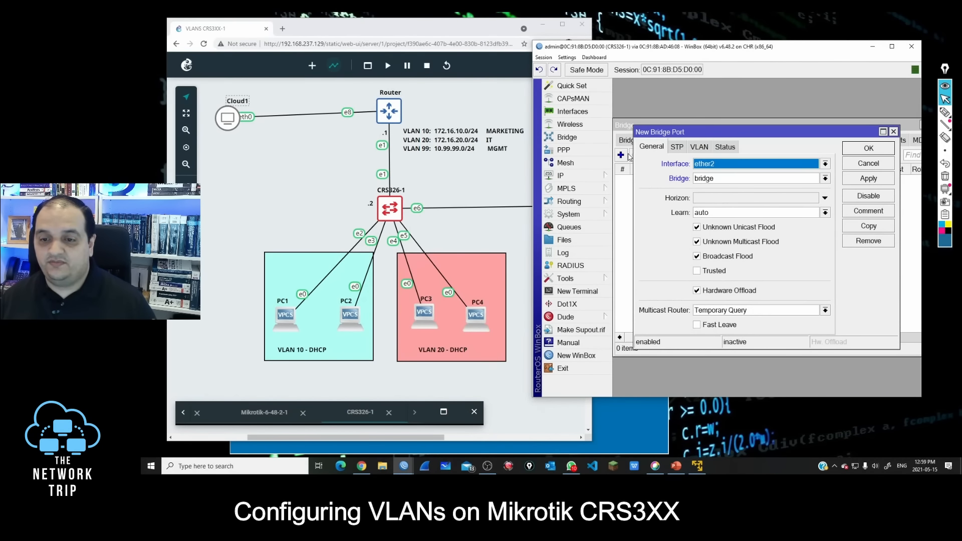
click(721, 164)
click(720, 192)
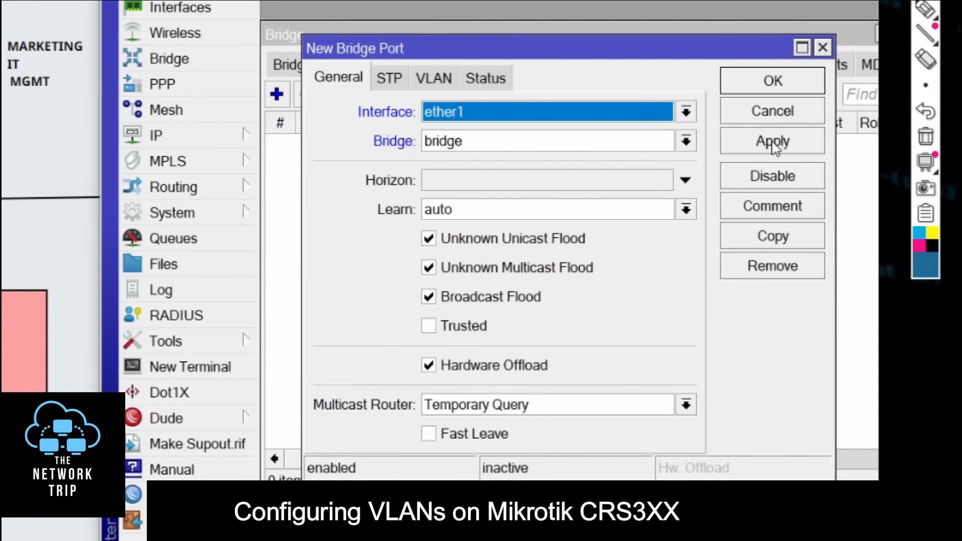
click(773, 146)
click(761, 235)
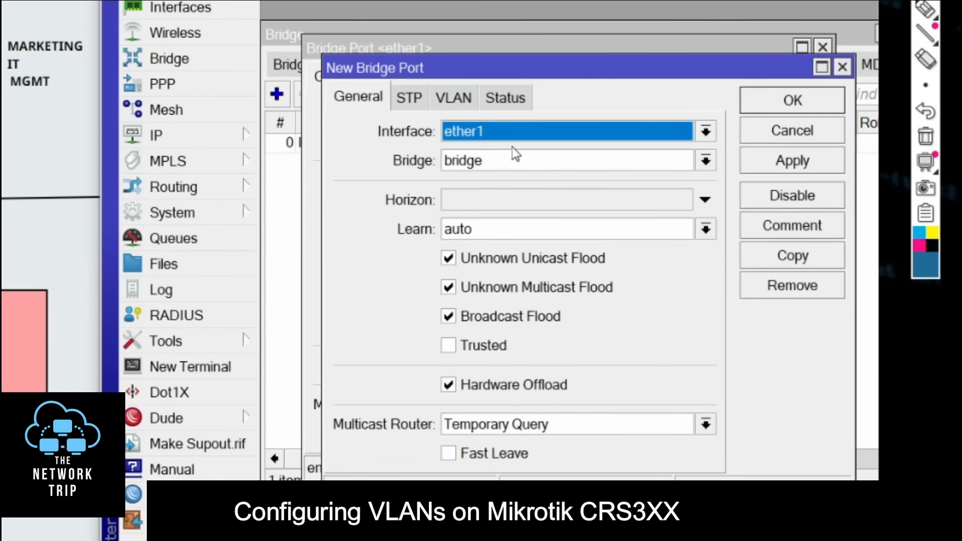
click(508, 132)
click(499, 204)
click(792, 160)
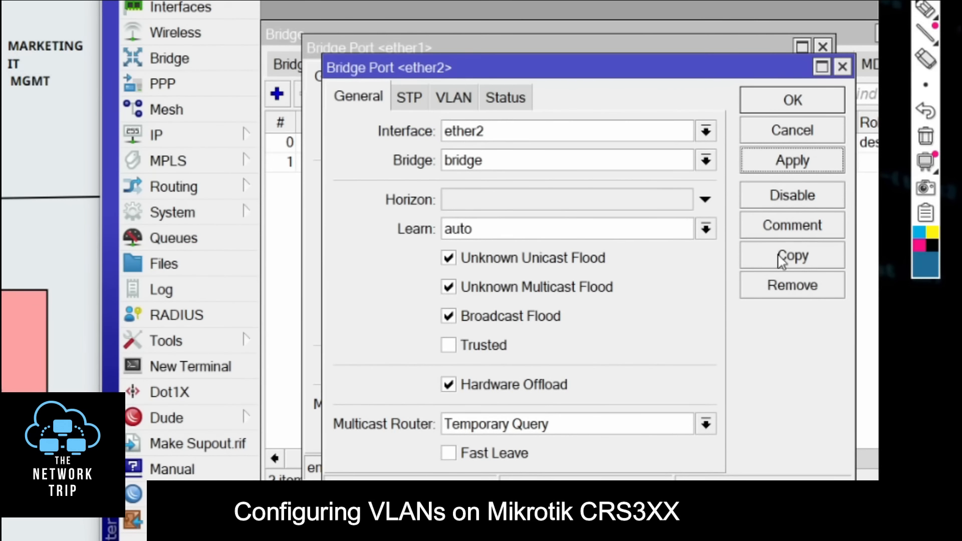
Step: Copy the port entry to add ether3 and ether4 to the bridge
click(792, 255)
click(505, 151)
click(526, 242)
click(781, 181)
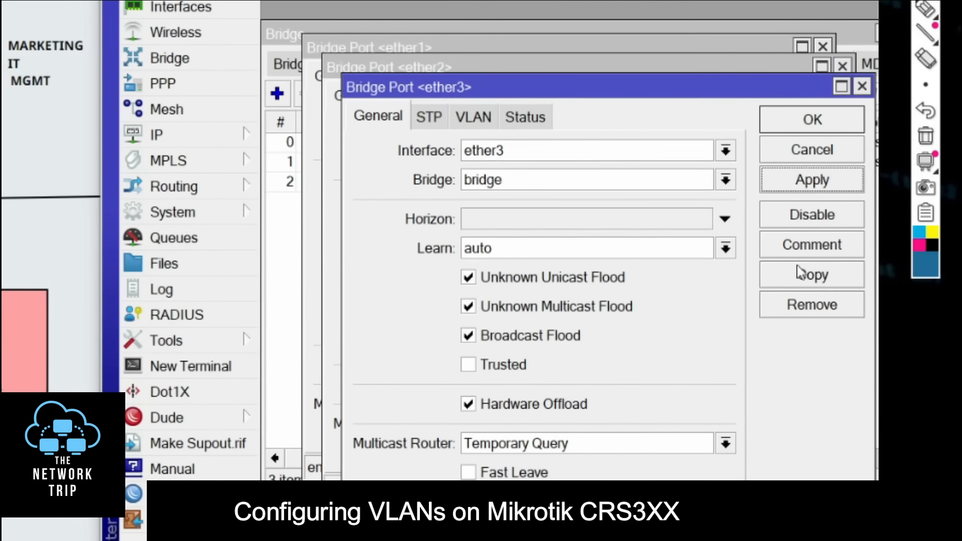
click(801, 274)
click(482, 173)
click(436, 276)
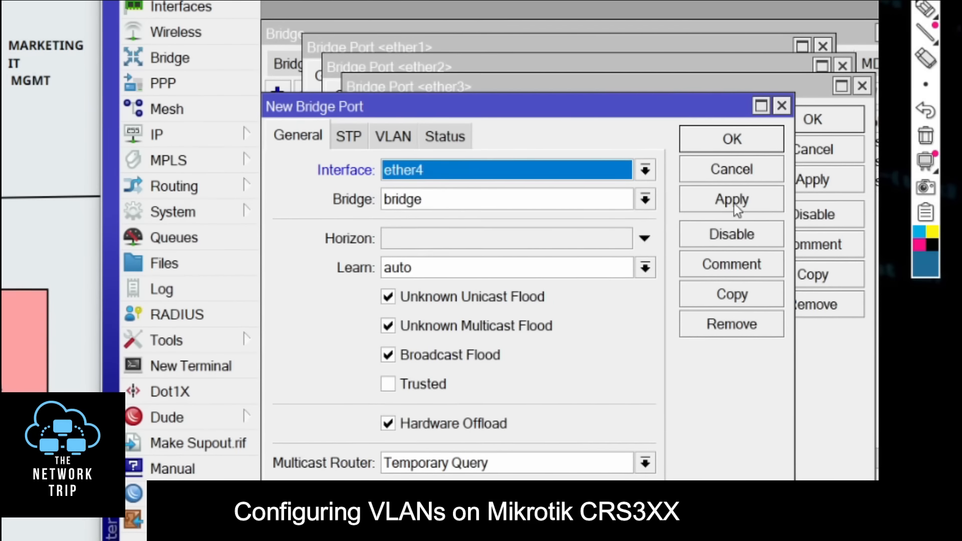
click(732, 201)
Step: Add ether5 and ether6 to the bridge by copying the port entry, and close all open port entries
click(735, 294)
click(446, 196)
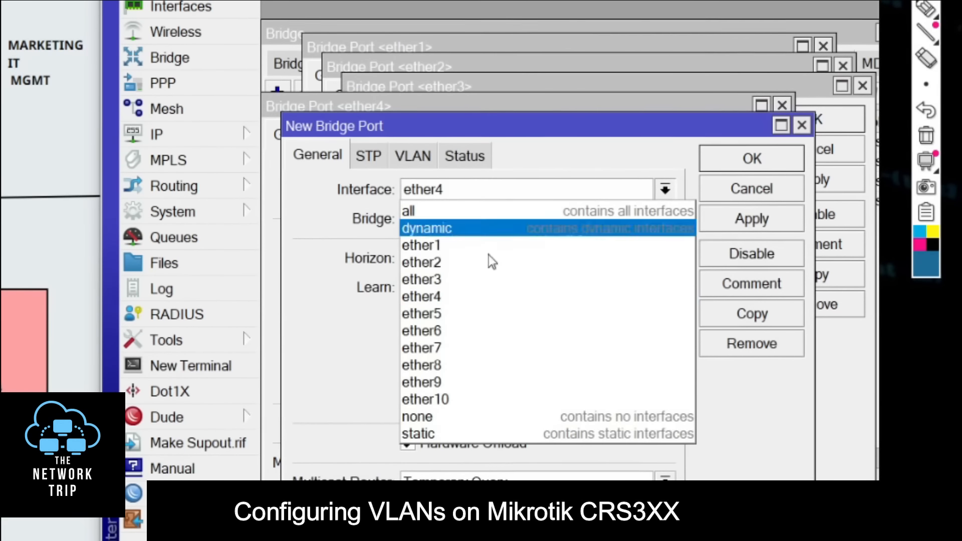
click(465, 310)
click(735, 220)
click(745, 317)
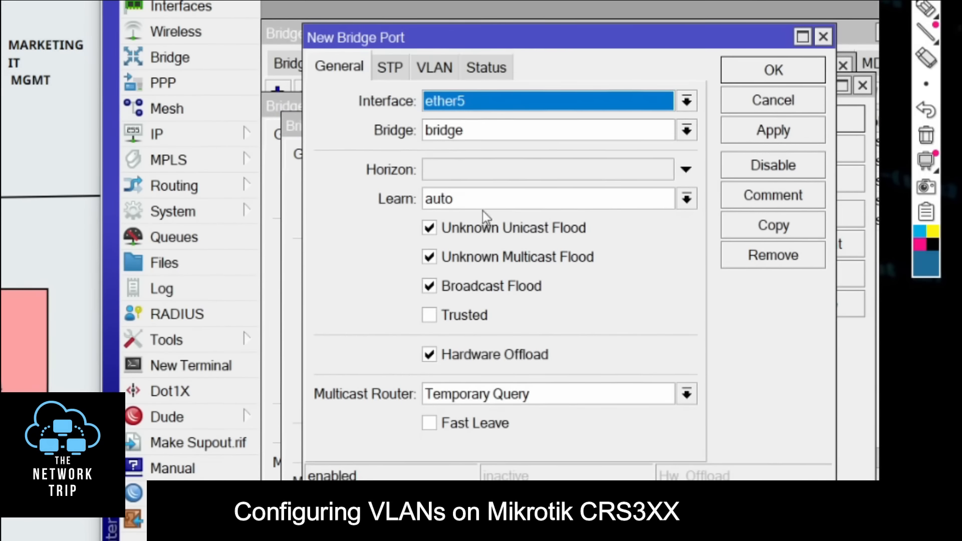
click(474, 108)
click(483, 240)
click(765, 65)
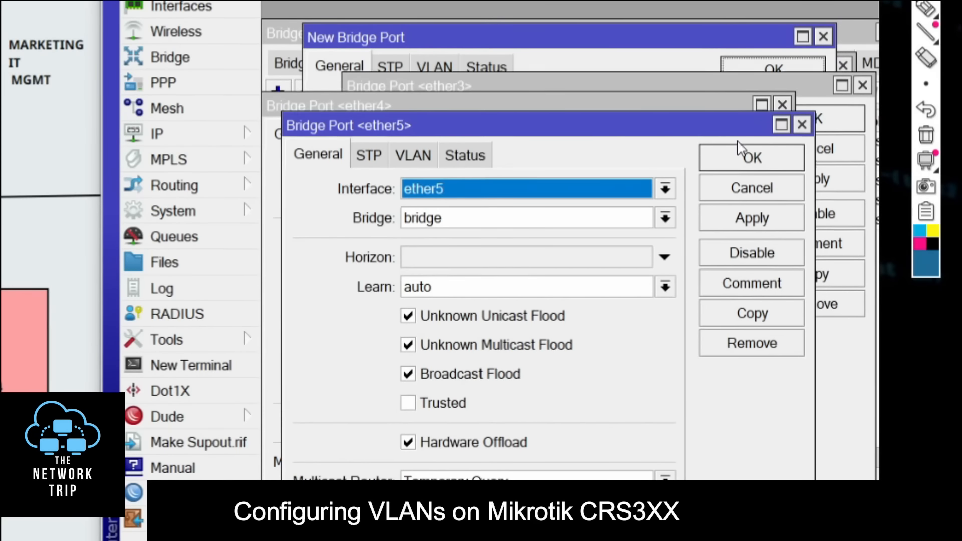
click(749, 158)
click(729, 139)
click(804, 115)
click(799, 98)
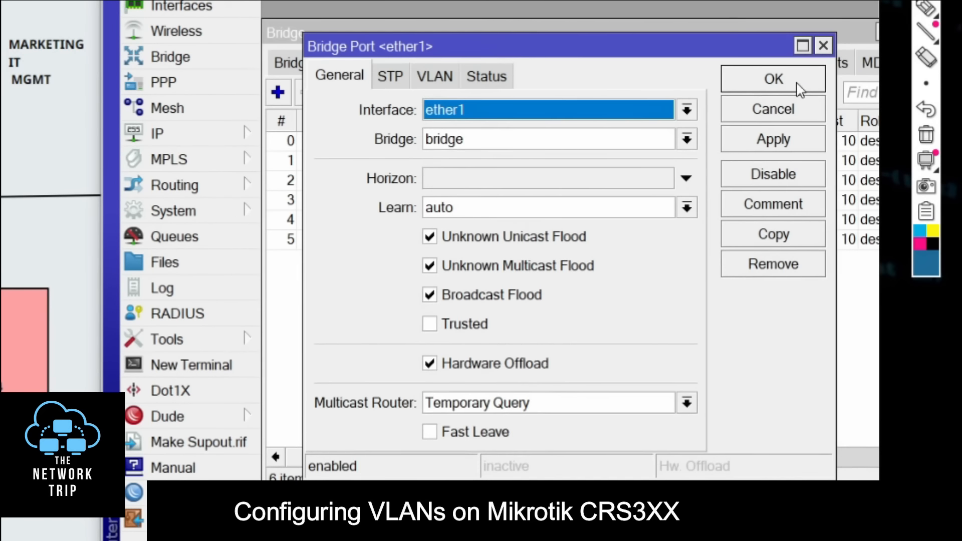
click(799, 88)
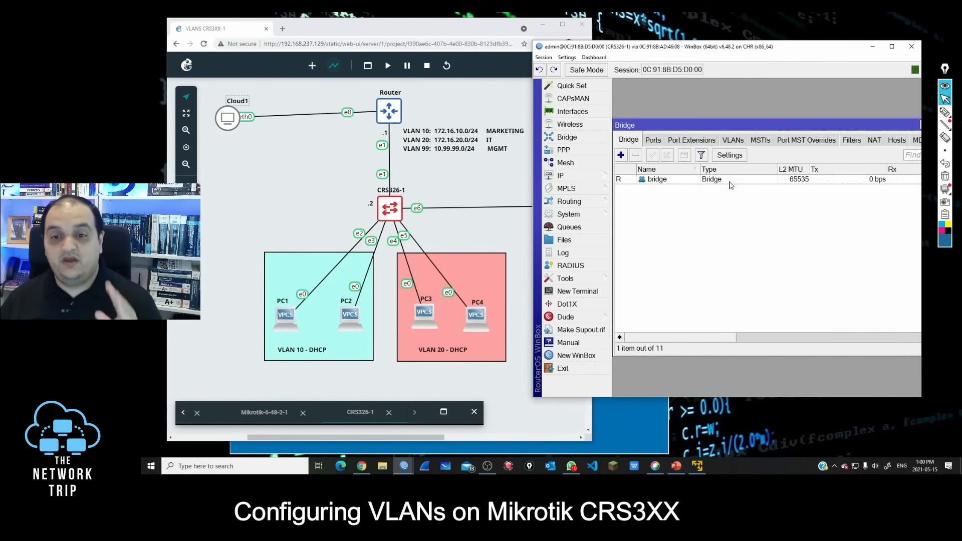
Step: Disable the unused interfaces ether7 to ether10 in the interface list and return to the bridge's port list
click(592, 114)
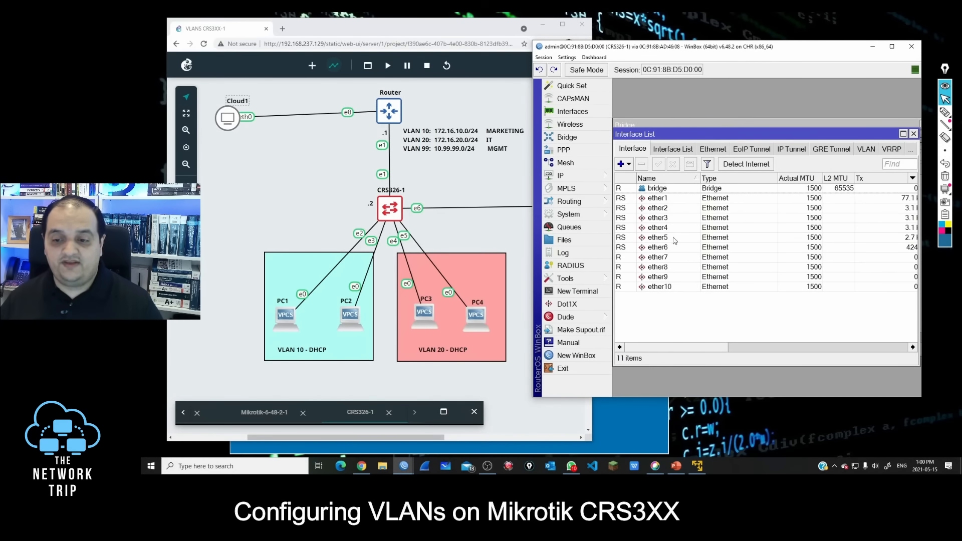
click(658, 257)
key(shift+Down)
key(shift+Down)
key(shift+Down)
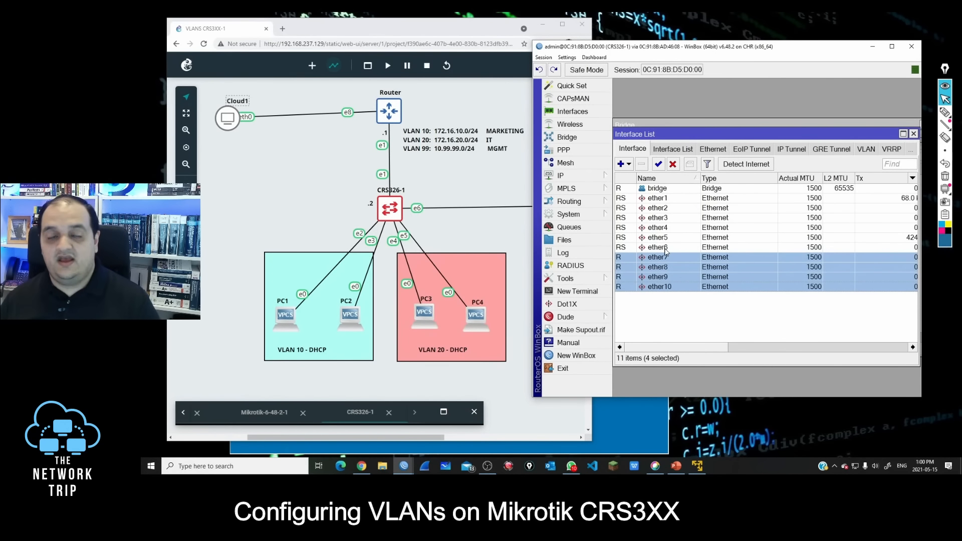
click(673, 165)
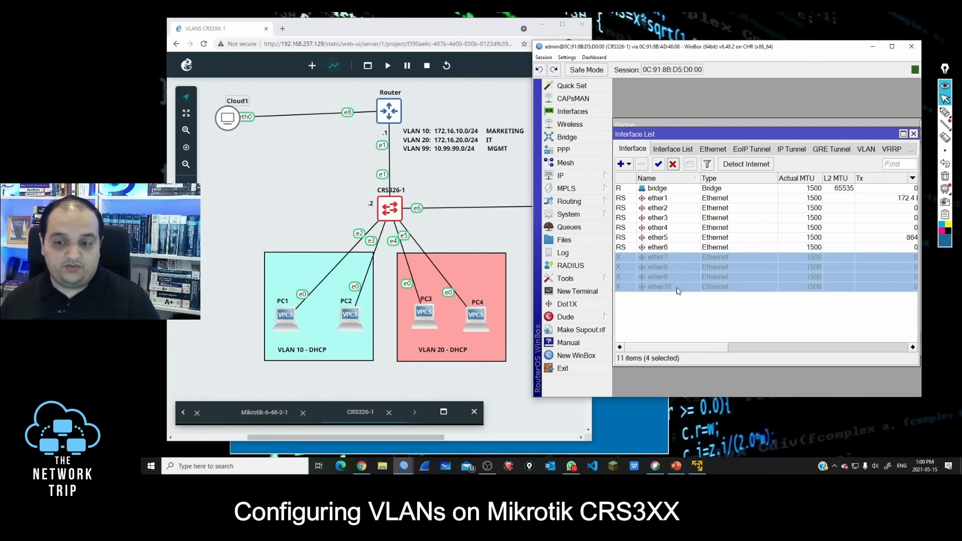
click(914, 134)
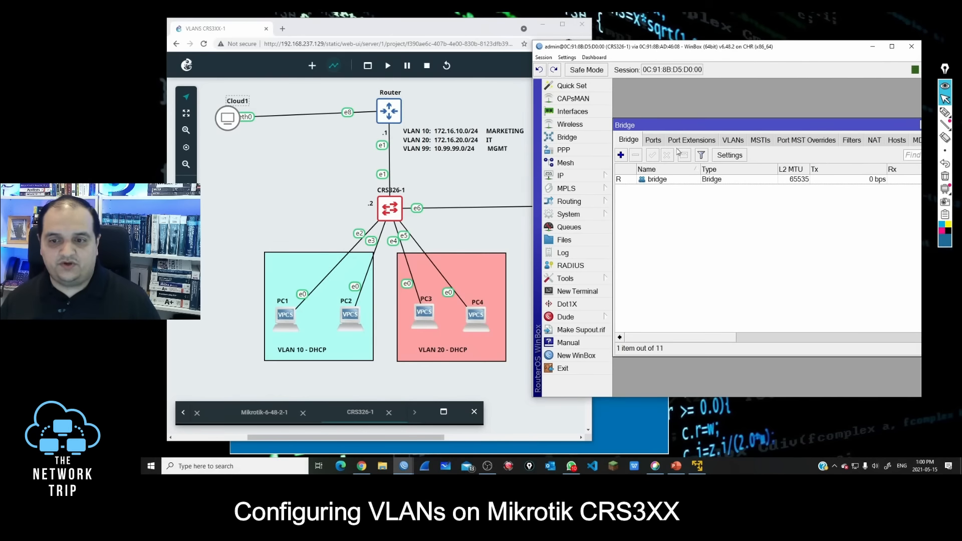
click(665, 180)
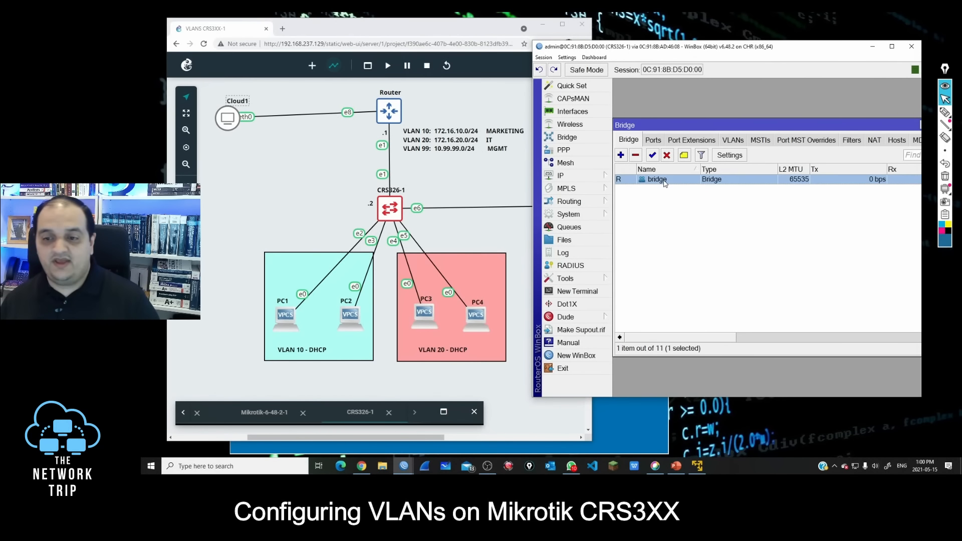
click(653, 141)
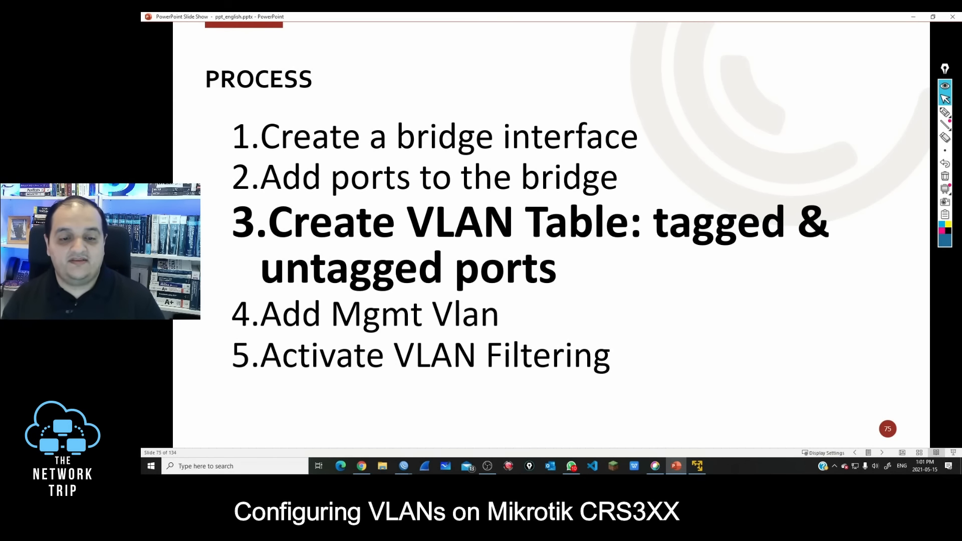
Step: Annotate the process slide with trunk for tagged and access for untagged ports, clear the notes and minimize the slide show
key(ctrl+shift+3)
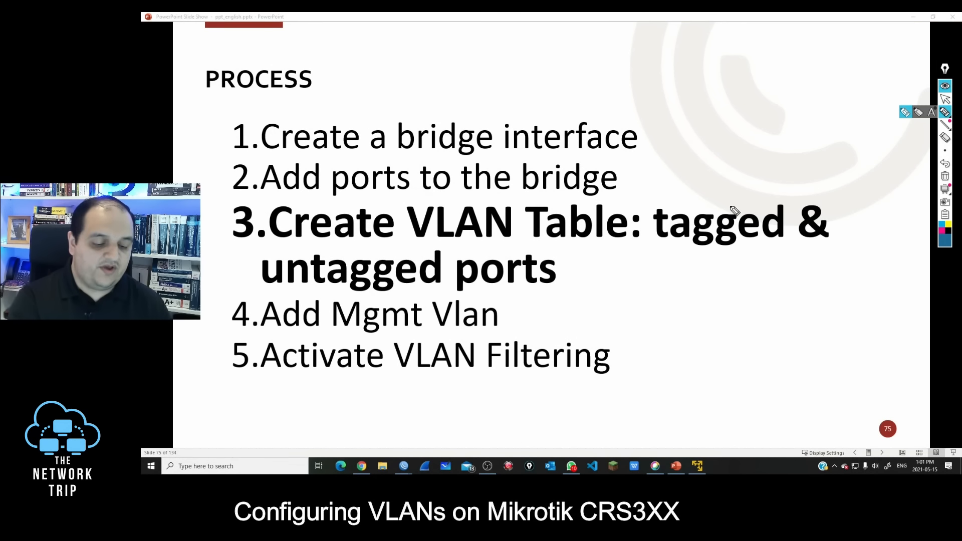
drag(718, 211, 750, 182)
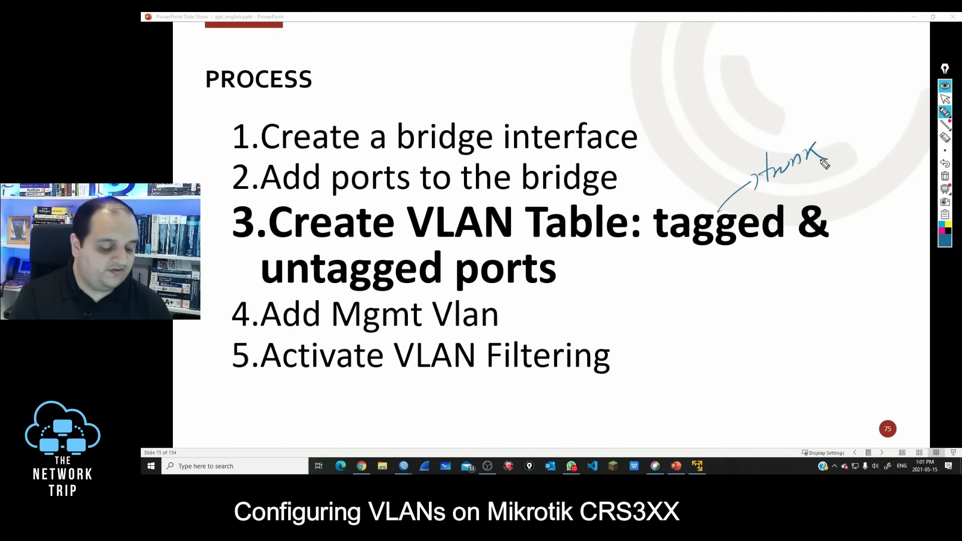
drag(258, 268, 241, 279)
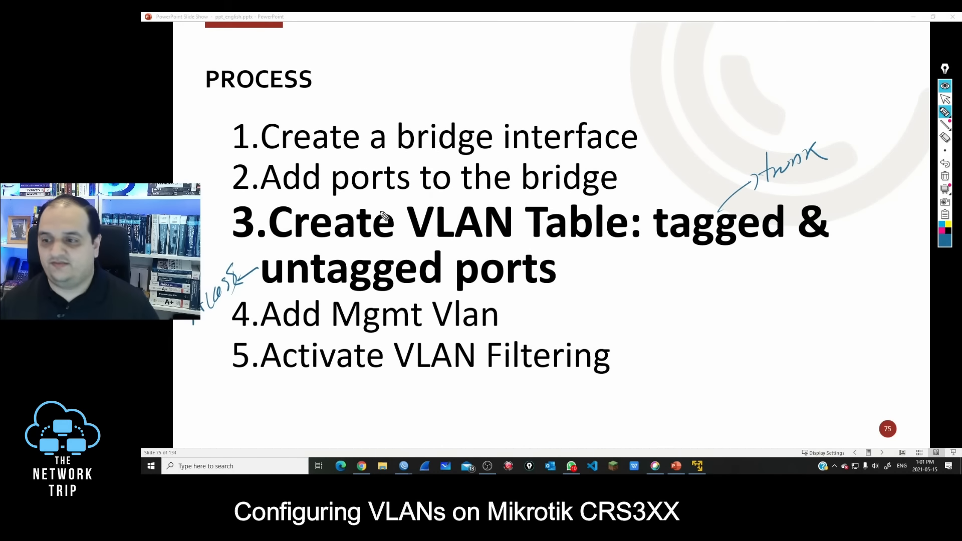
click(945, 177)
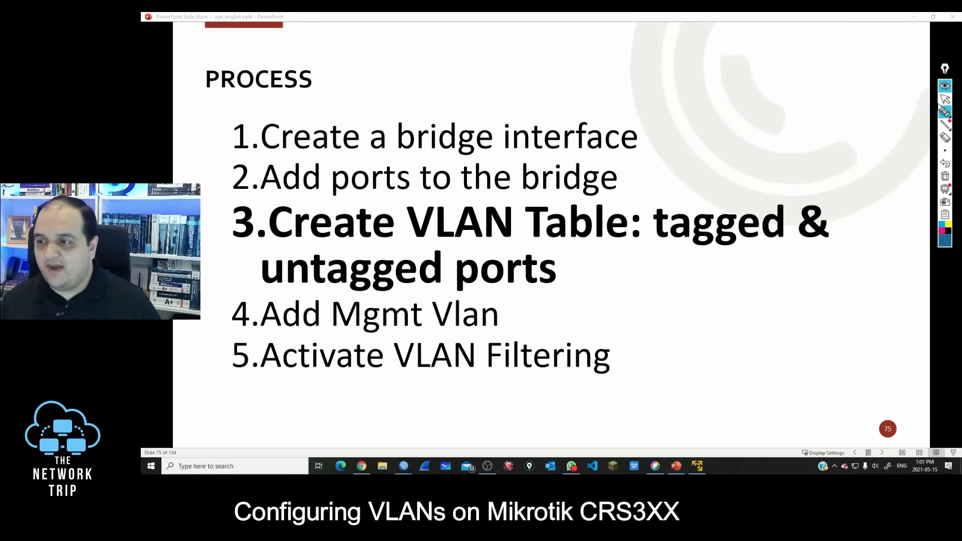
click(913, 16)
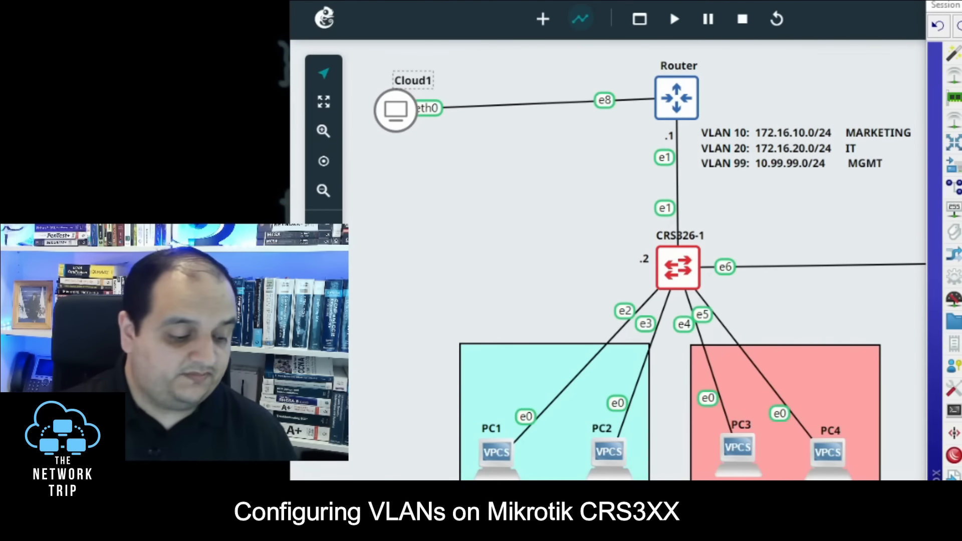
Step: Circle the e1 and e6 links of CRS326-1 on the topology and label them as trunk
drag(669, 182, 785, 196)
mouse_move(818, 249)
mouse_down()
mouse_move(829, 283)
mouse_move(805, 258)
mouse_move(809, 202)
mouse_move(795, 219)
mouse_move(802, 198)
mouse_up()
drag(803, 196, 848, 194)
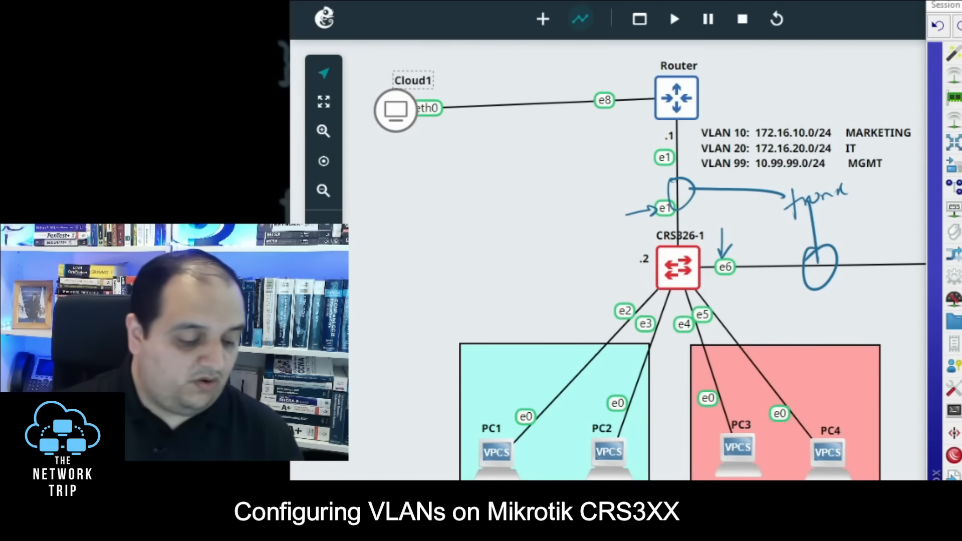
Step: Circle ports e2 to e5 of CRS326-1 on the topology, label them Access and put the pen away
mouse_move(721, 289)
mouse_down()
mouse_move(714, 349)
mouse_move(719, 282)
mouse_up()
mouse_move(506, 306)
mouse_down()
mouse_move(503, 337)
mouse_move(520, 334)
mouse_up()
drag(504, 325, 517, 323)
drag(533, 310, 537, 330)
mouse_move(549, 303)
mouse_down()
mouse_move(552, 315)
mouse_move(560, 310)
mouse_up()
drag(565, 294, 560, 308)
drag(576, 286, 568, 302)
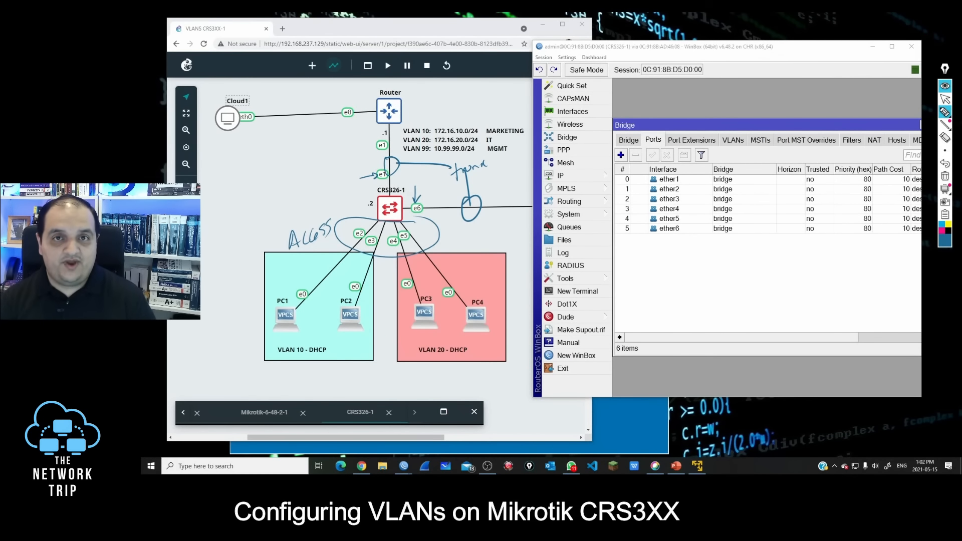
click(945, 100)
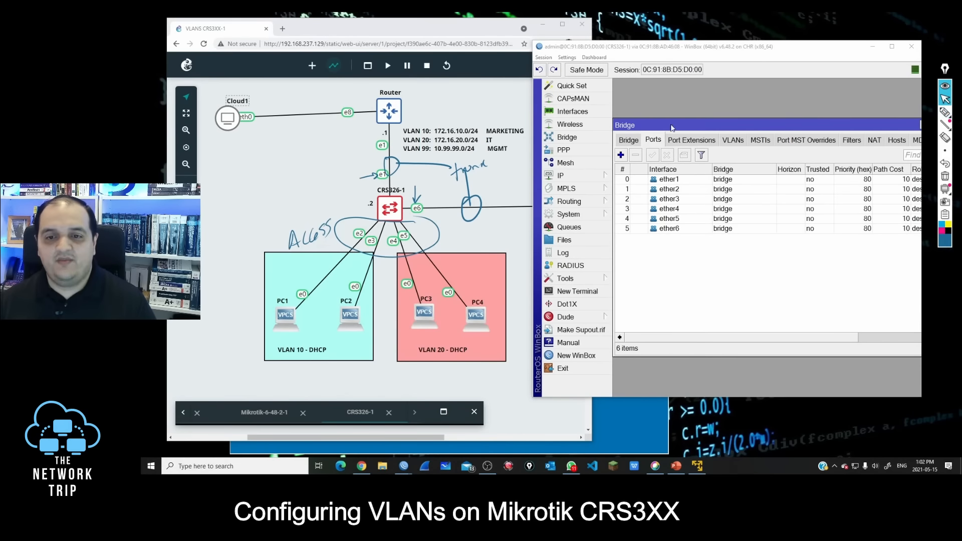
Step: Start a new bridge VLAN entry with VLAN ID 10 on the bridge and add one tagged and one untagged port field
click(571, 141)
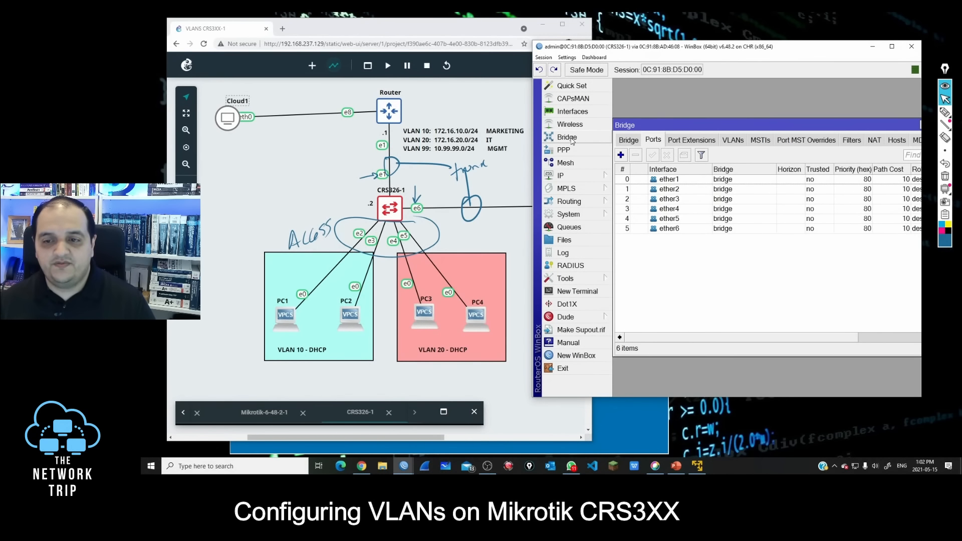
click(733, 141)
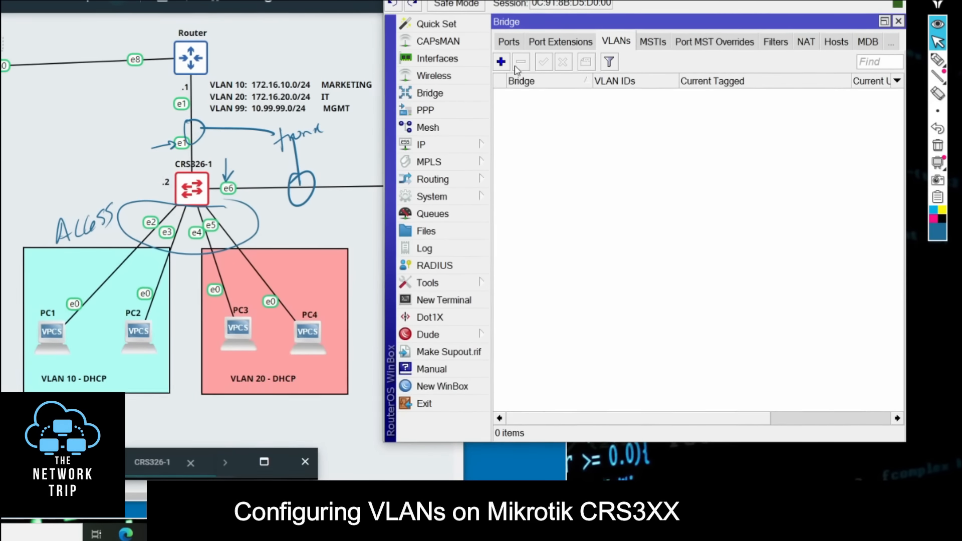
click(502, 63)
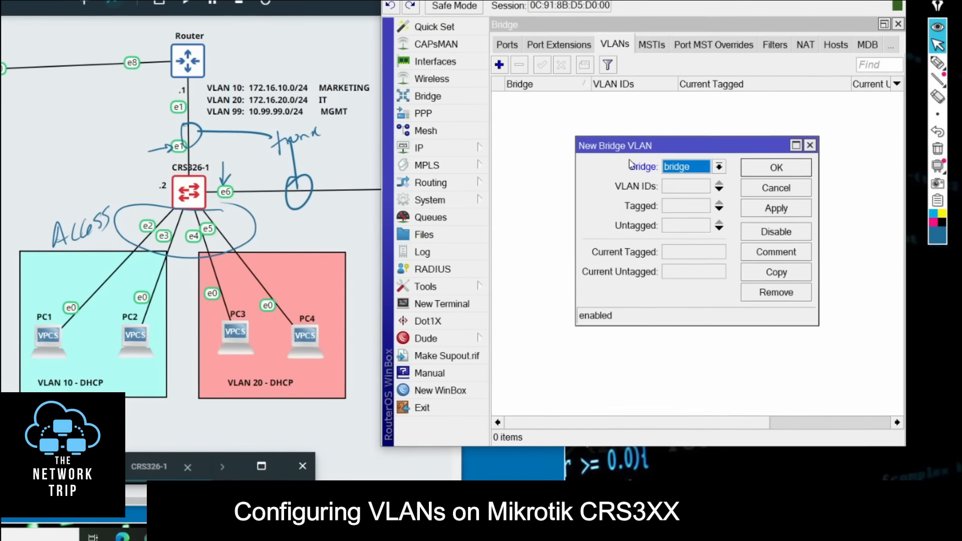
click(687, 190)
text(10)
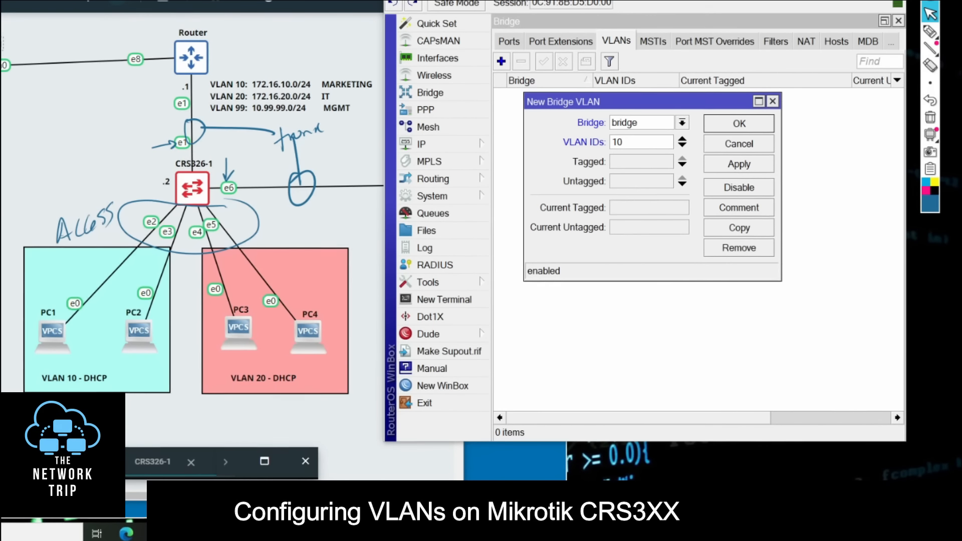
click(632, 166)
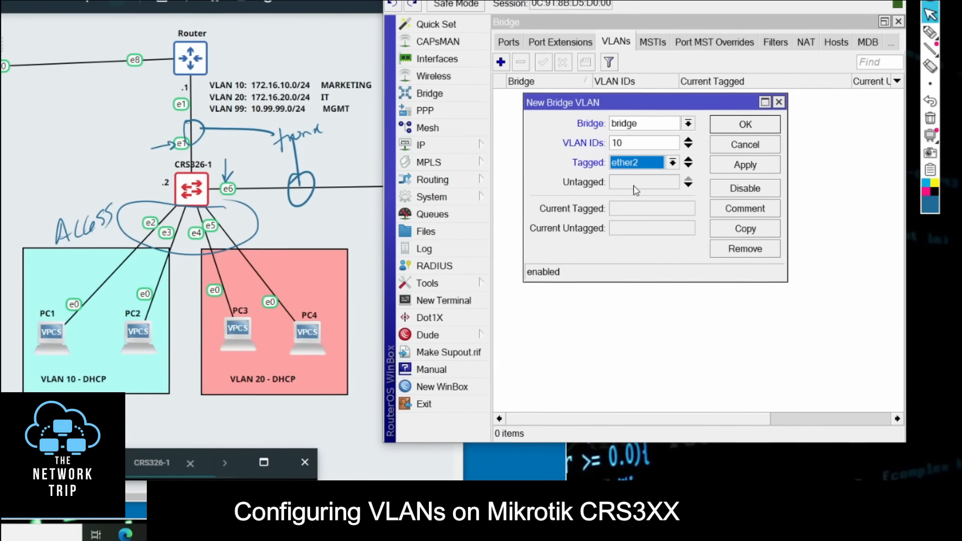
click(635, 183)
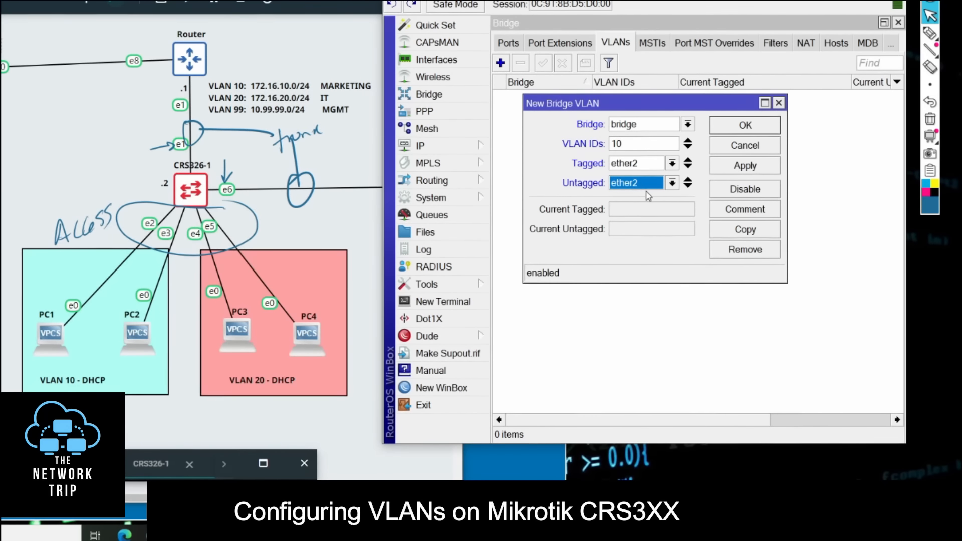
Step: Draw an arrow to the router–CRS326-1 link on the topology, mark access ports e2 and e3, and put the pen away
click(930, 33)
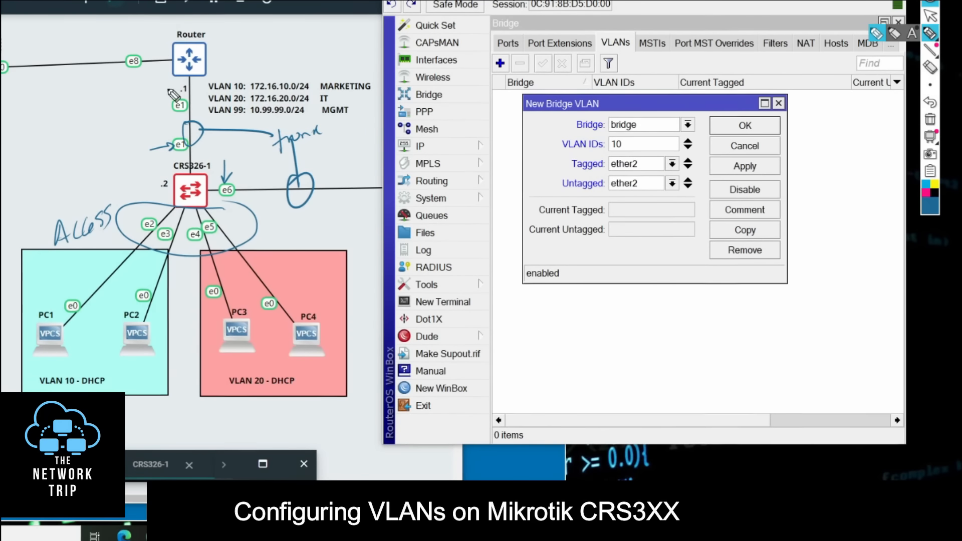
mouse_move(103, 122)
mouse_down()
mouse_move(163, 114)
mouse_move(160, 126)
mouse_up()
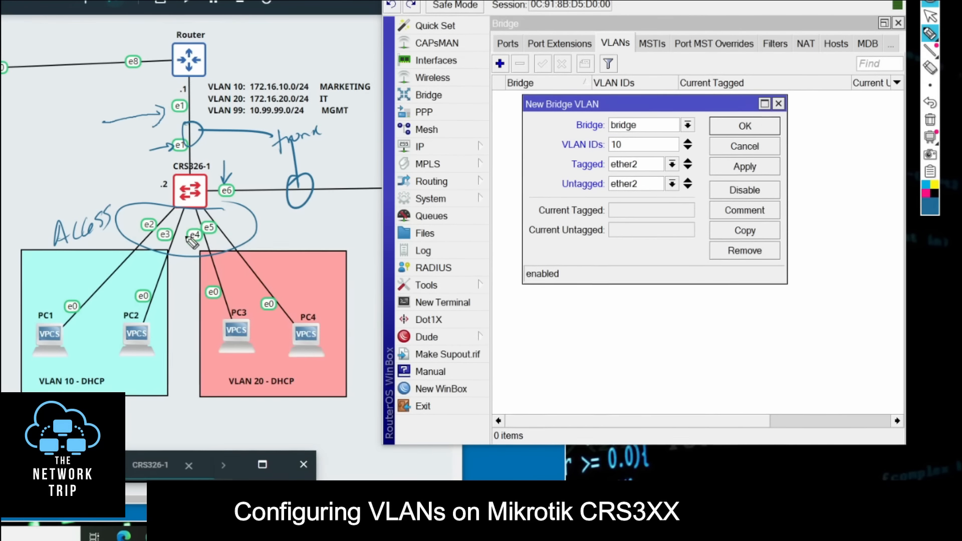
drag(169, 194, 129, 211)
drag(135, 202, 161, 230)
mouse_move(162, 224)
mouse_down()
mouse_move(173, 224)
mouse_move(145, 236)
mouse_move(163, 244)
mouse_up()
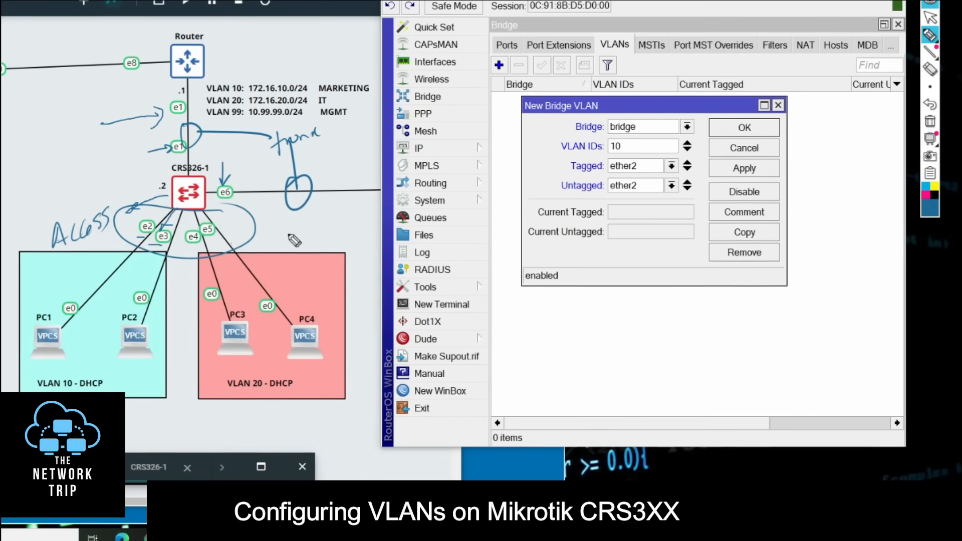
click(929, 17)
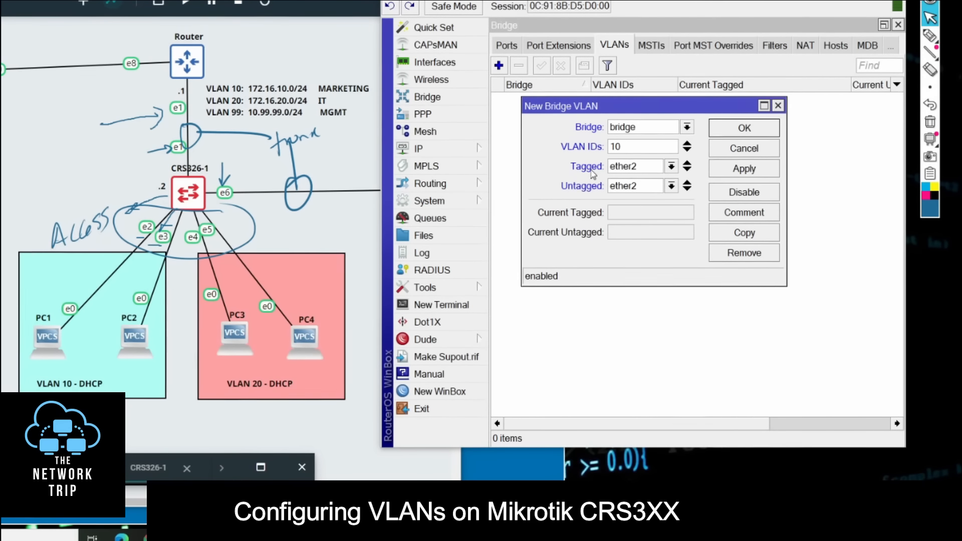
Step: Set ether1 as tagged and ether2 and ether3 as untagged for VLAN 10, and save the entry
click(624, 168)
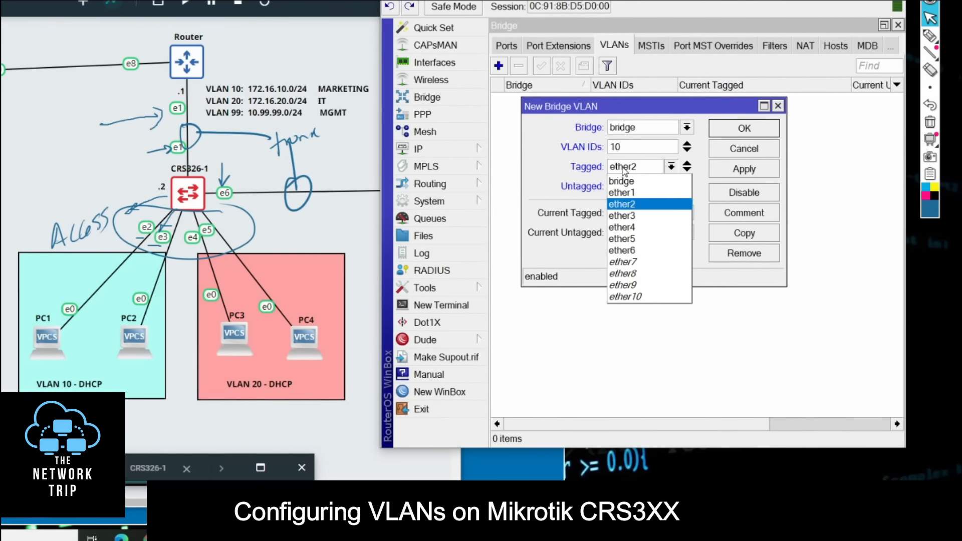
click(622, 192)
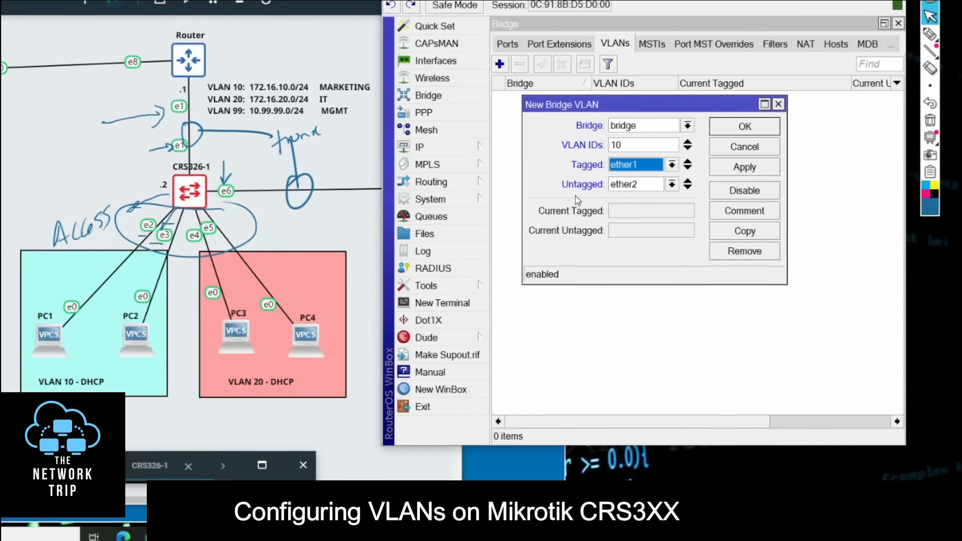
click(632, 189)
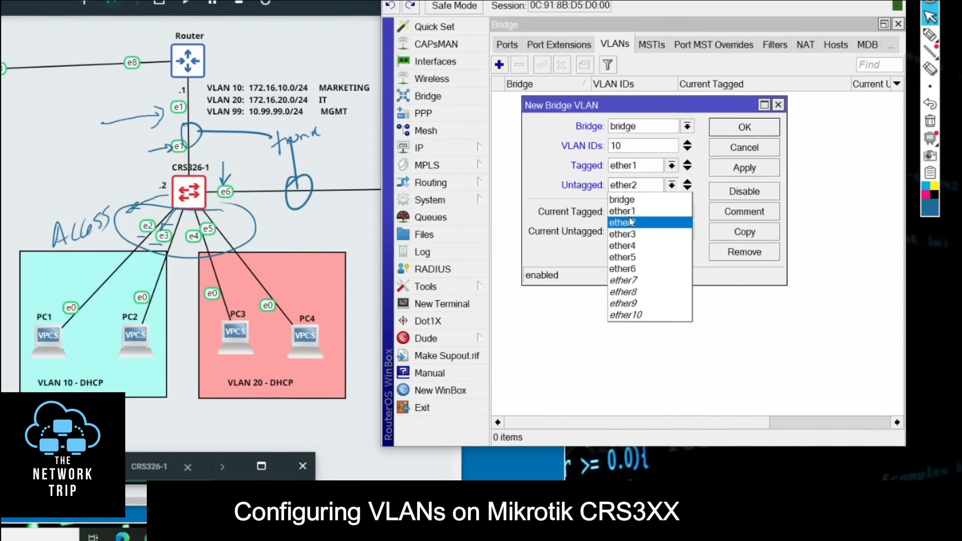
click(629, 216)
click(686, 189)
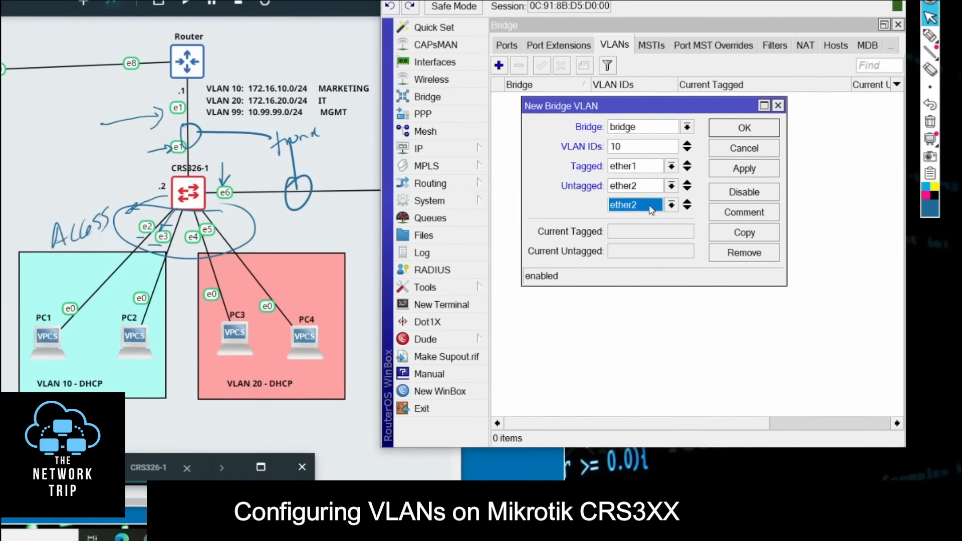
click(646, 208)
click(632, 254)
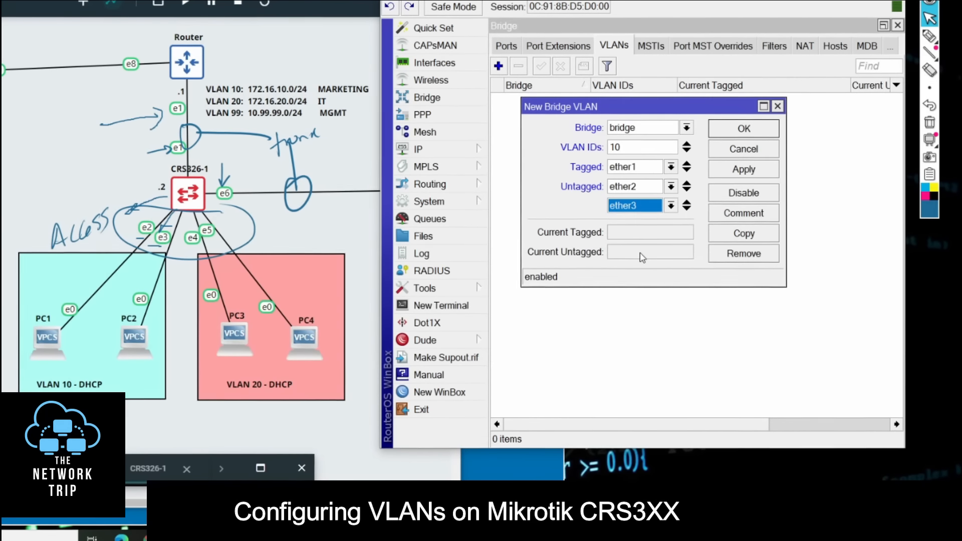
click(740, 168)
click(745, 128)
double_click(781, 97)
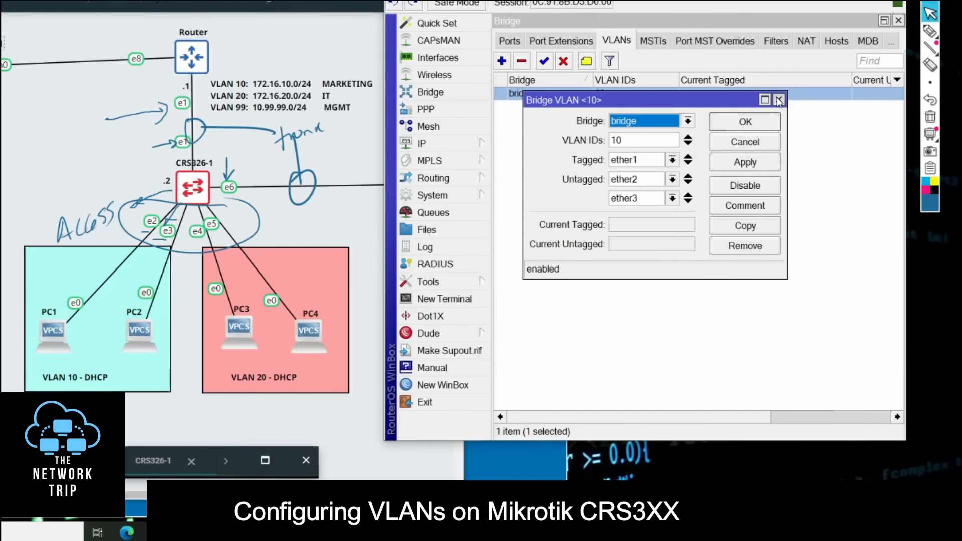
click(779, 103)
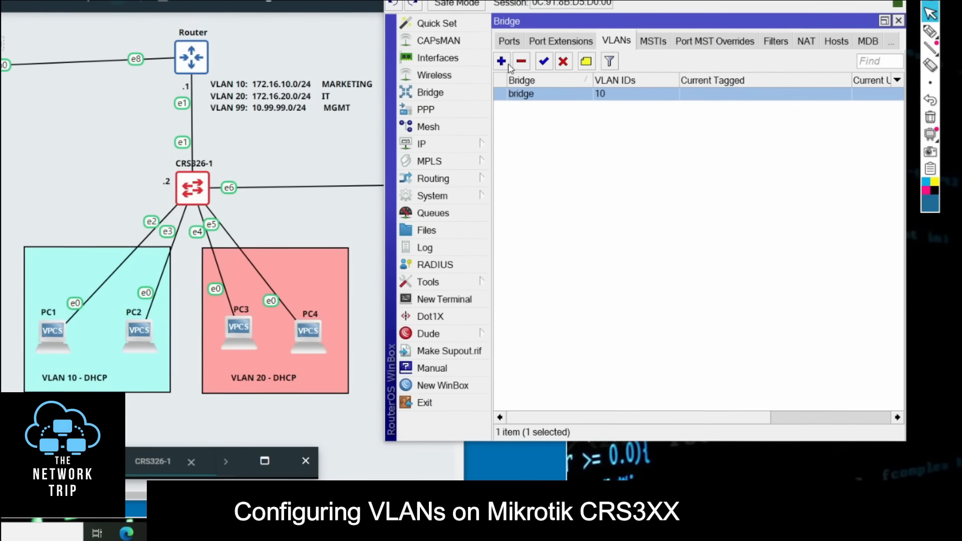
Step: Start another bridge VLAN entry on the bridge with VLAN ID 20
click(501, 61)
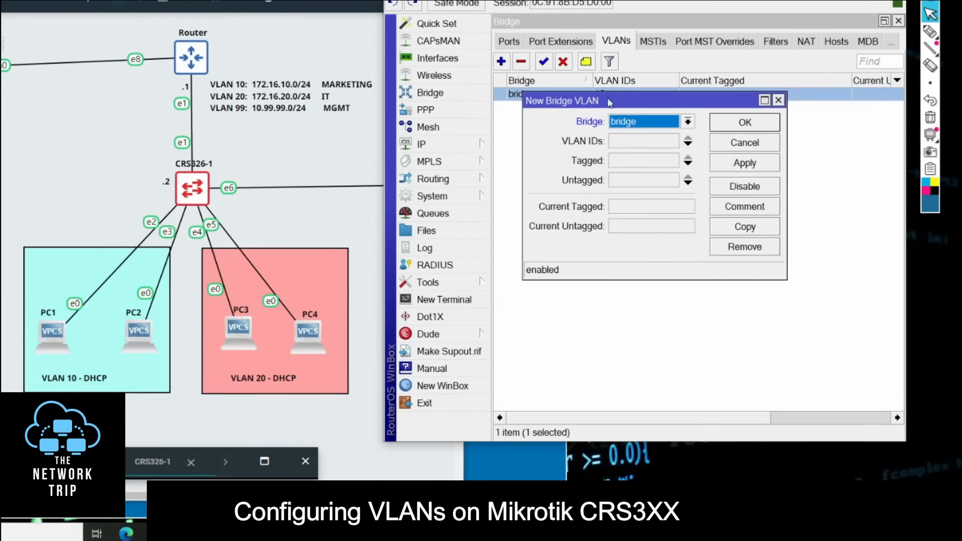
click(635, 141)
text(20)
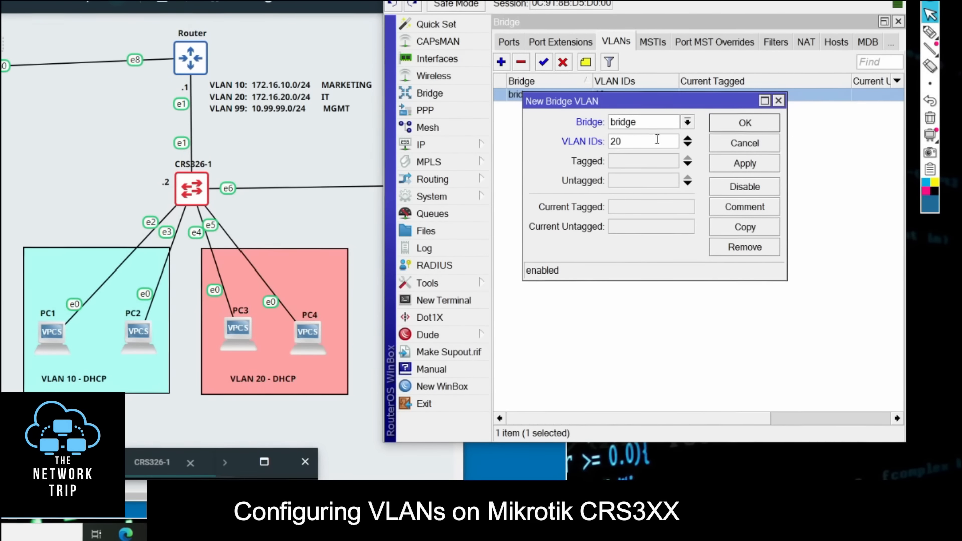
Step: Circle the router–CRS326-1 link and mark it T, circle ports e4 and e5 and mark them U, and put the pen away
click(930, 32)
mouse_move(199, 115)
mouse_down()
mouse_move(208, 133)
mouse_move(198, 114)
mouse_up()
mouse_move(132, 128)
mouse_down()
mouse_move(129, 140)
mouse_move(132, 121)
mouse_up()
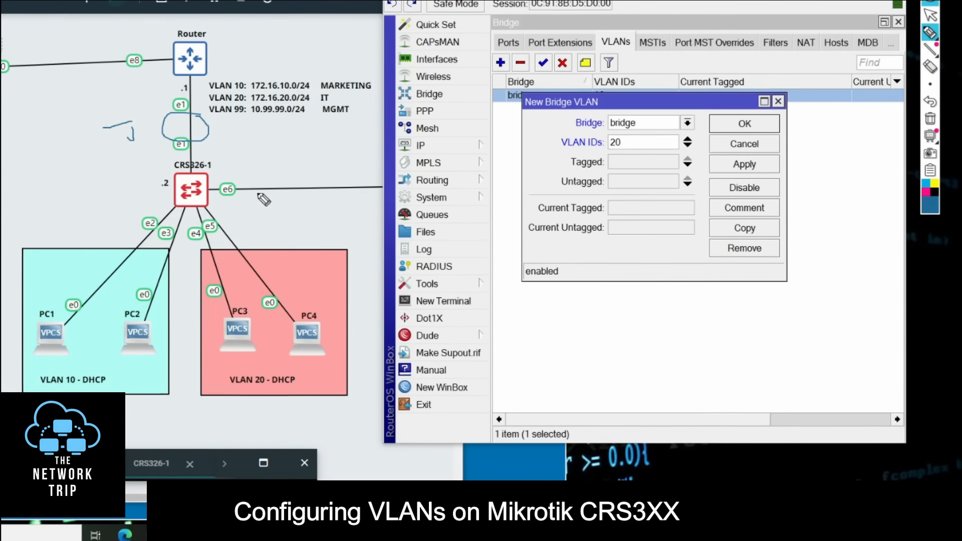
mouse_move(229, 210)
mouse_down()
mouse_move(237, 224)
mouse_move(235, 210)
mouse_move(256, 211)
mouse_up()
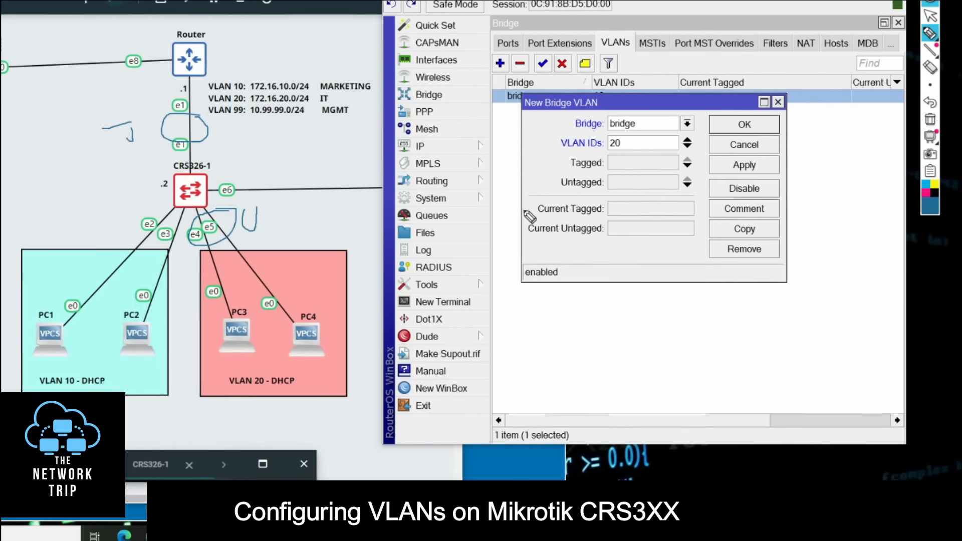
click(930, 17)
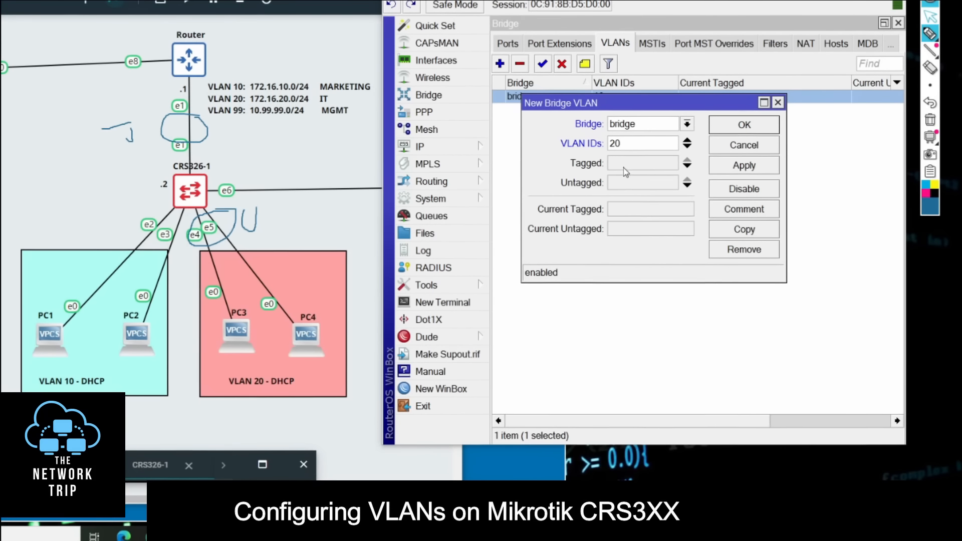
Step: Set ether1 as tagged and ether4 and ether5 as untagged for VLAN 20, and save the entry
click(643, 165)
click(624, 165)
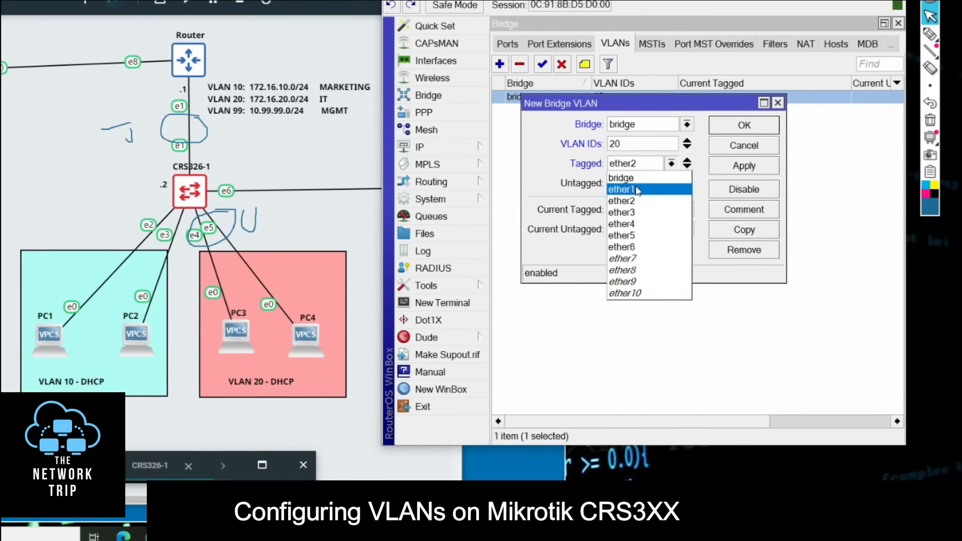
click(624, 187)
click(626, 185)
click(624, 186)
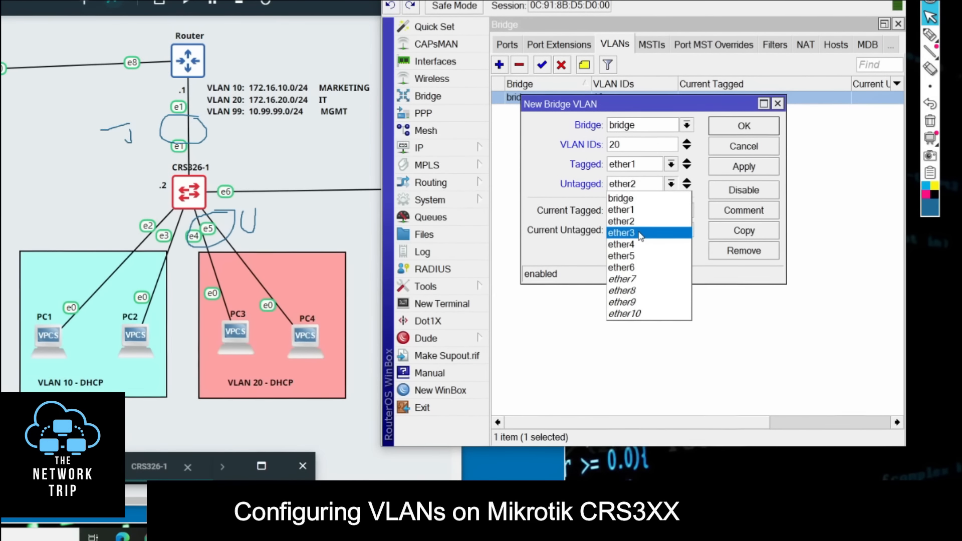
click(640, 245)
click(687, 187)
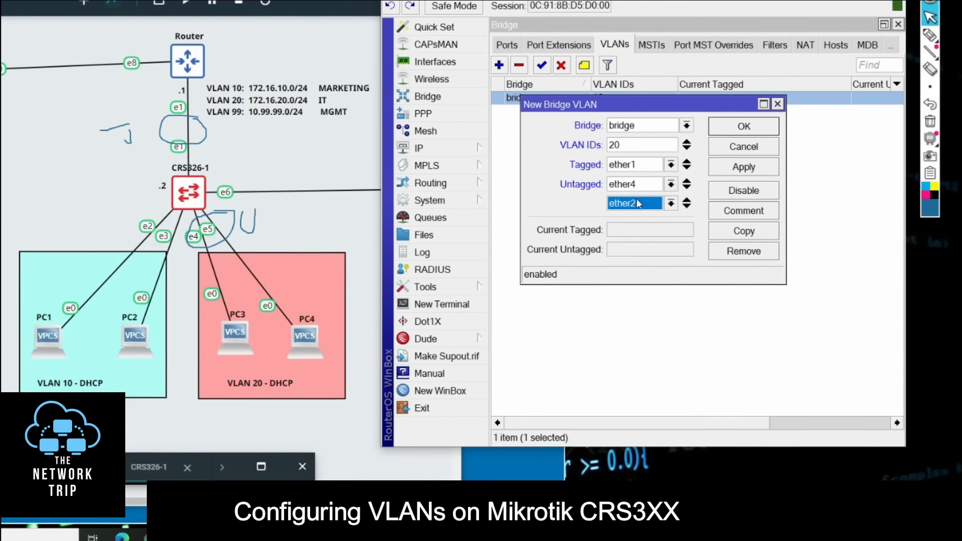
click(632, 205)
click(641, 276)
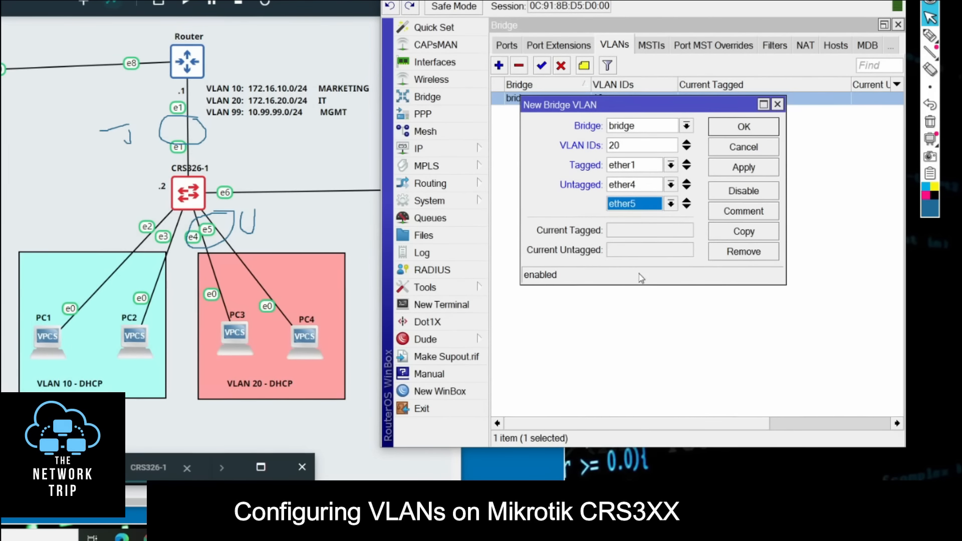
click(738, 129)
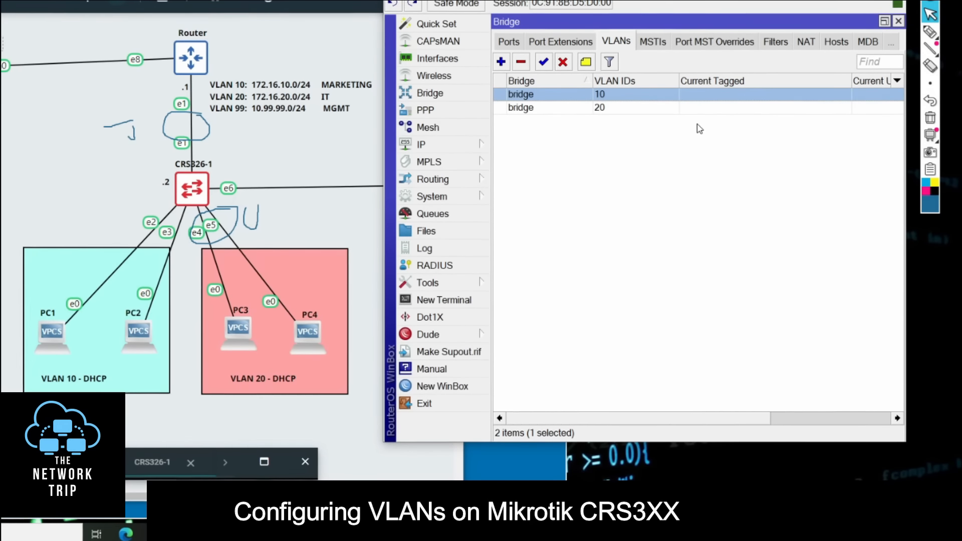
Step: Start a third bridge VLAN entry on the bridge with VLAN ID 99
click(500, 65)
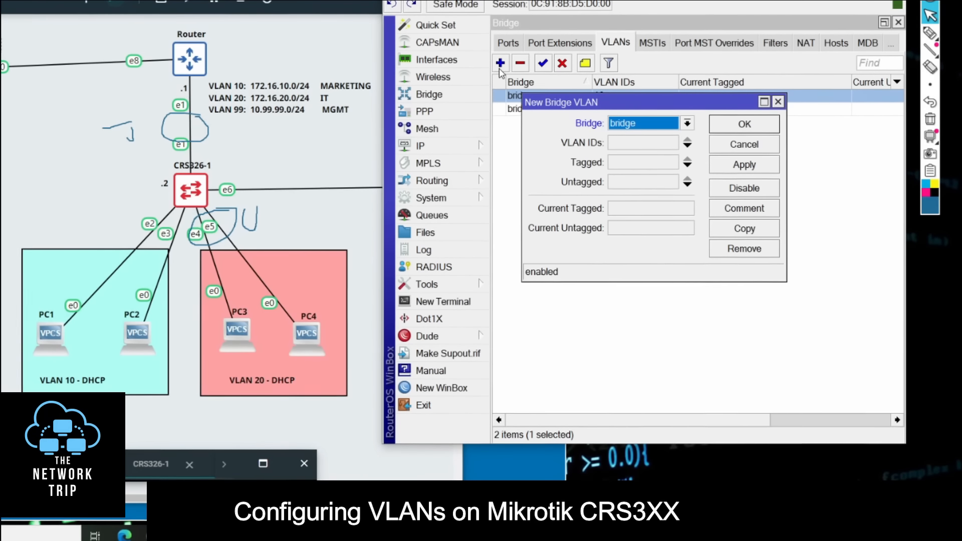
click(635, 148)
text(99)
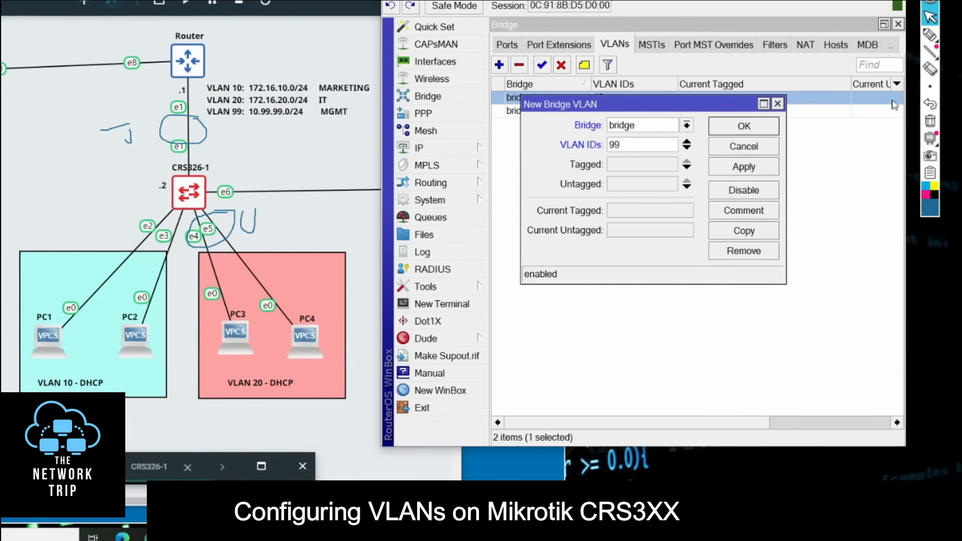
Step: Clear the topology annotations and mark the link between the router and CRS326-1 with a T and an arrow
click(930, 121)
click(929, 36)
drag(128, 143, 164, 137)
mouse_move(106, 128)
mouse_down()
mouse_move(106, 145)
mouse_move(117, 125)
mouse_up()
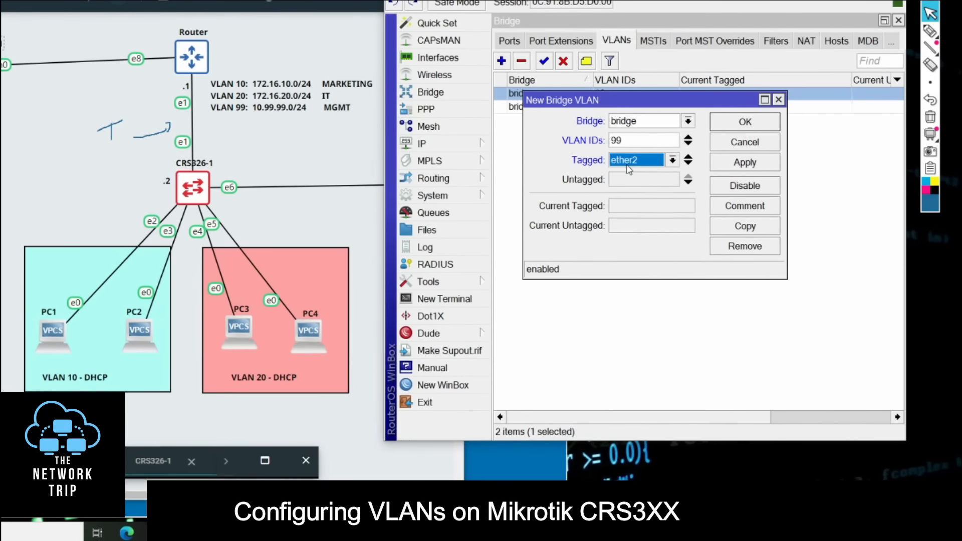
Step: Set ether1 and the bridge itself as tagged for VLAN 99, and save the entry
click(630, 166)
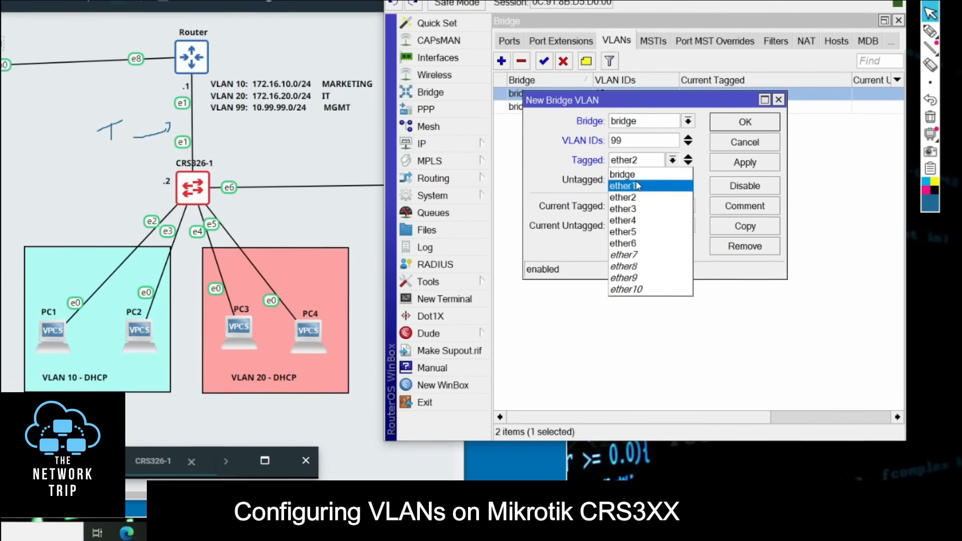
click(638, 186)
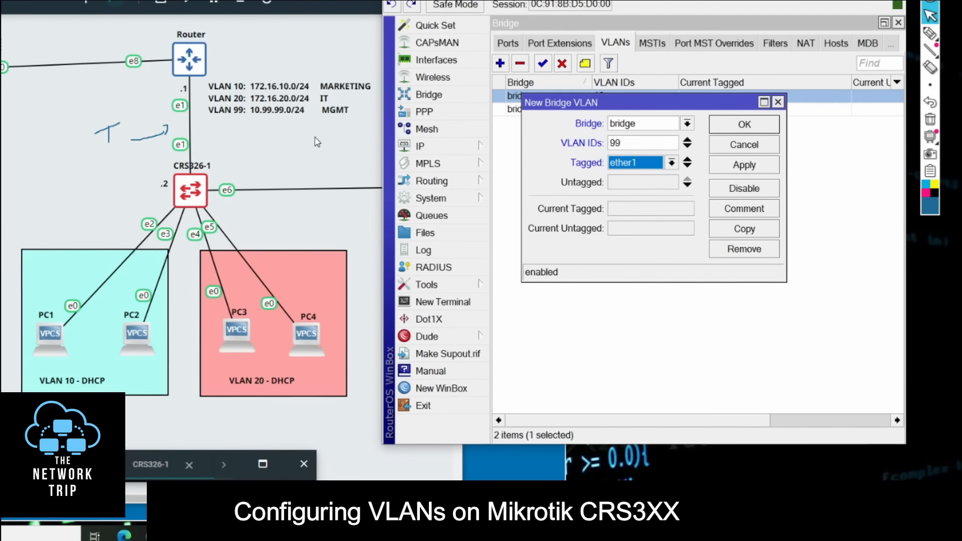
click(687, 167)
click(655, 183)
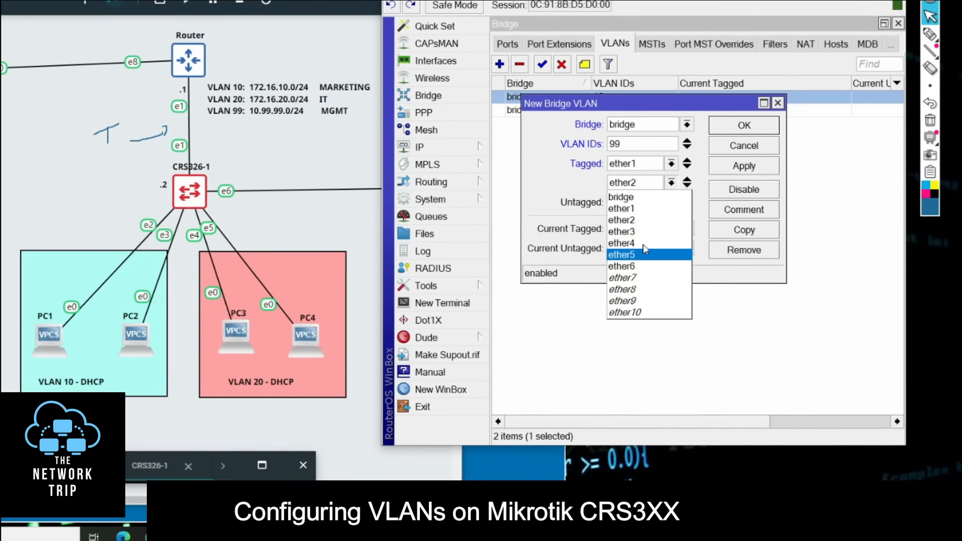
click(632, 197)
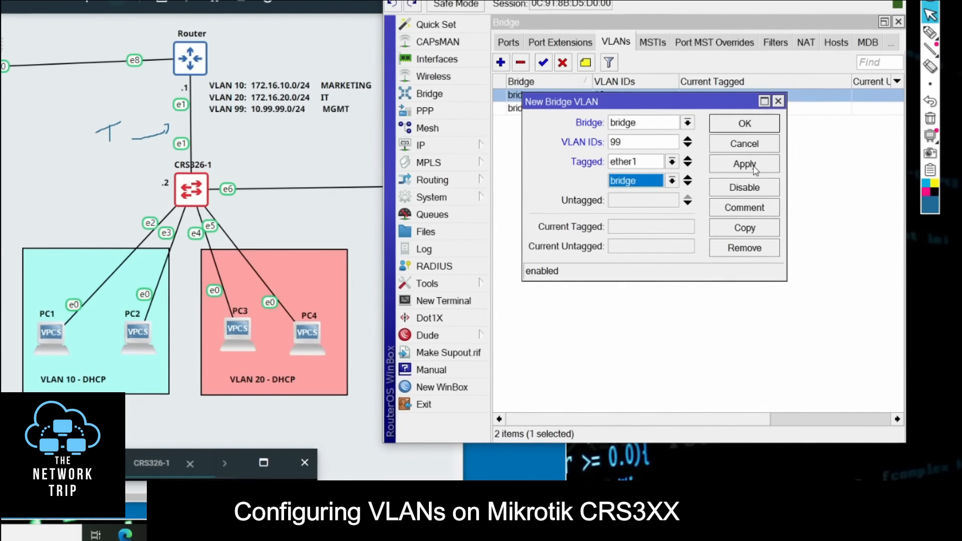
click(752, 168)
click(744, 125)
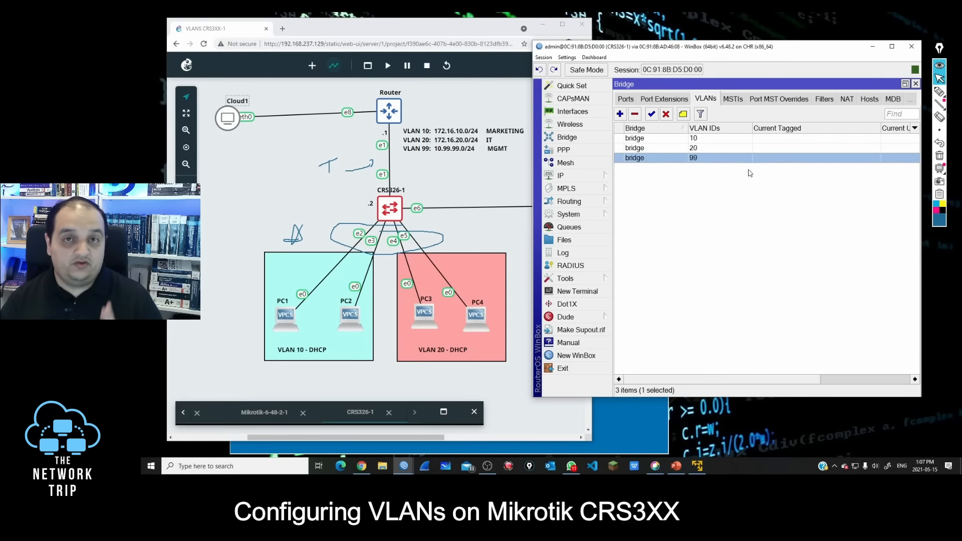
Step: Set the PVID of bridge port ether2 to 10, and mark the e2 and e3 links to the PCs with arrows
click(628, 100)
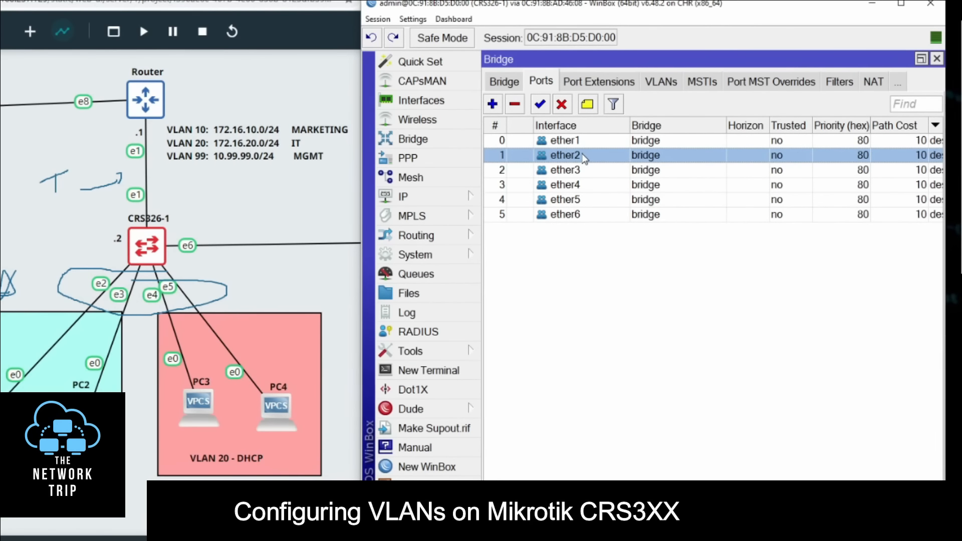
double_click(582, 155)
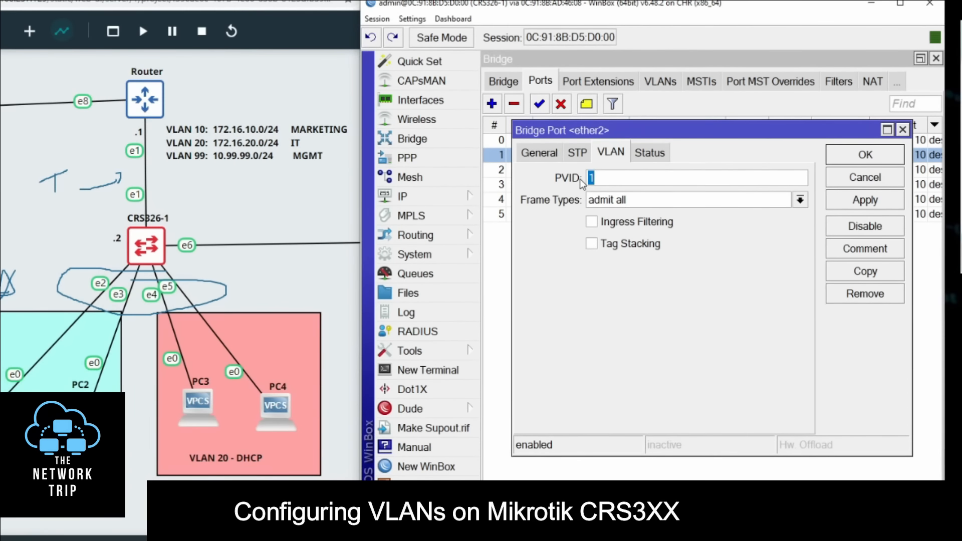
text(20)
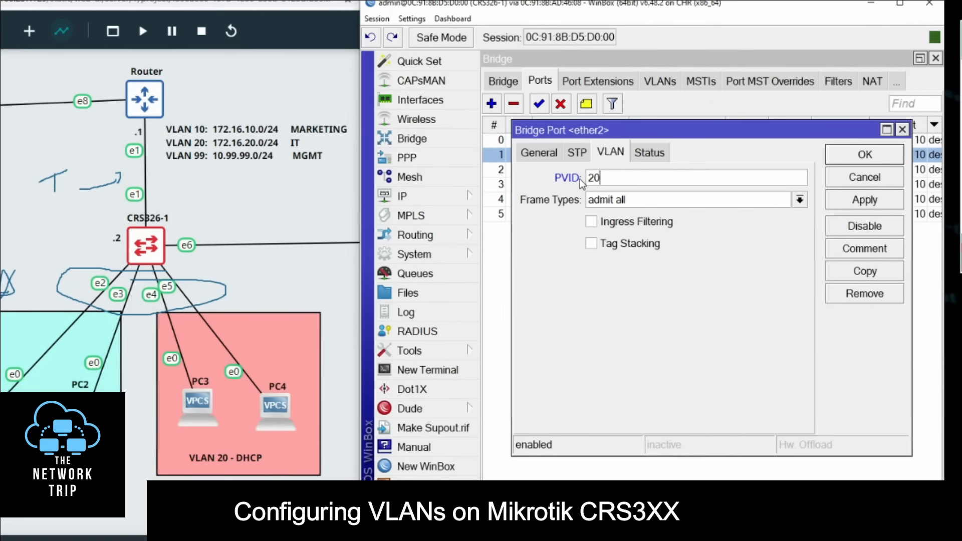
key(BackSpace)
key(BackSpace)
text(10)
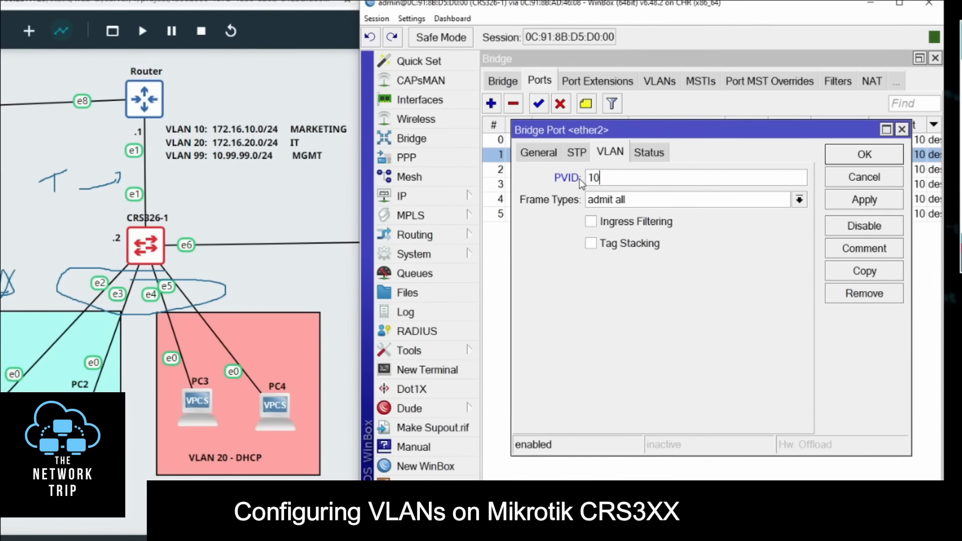
click(910, 70)
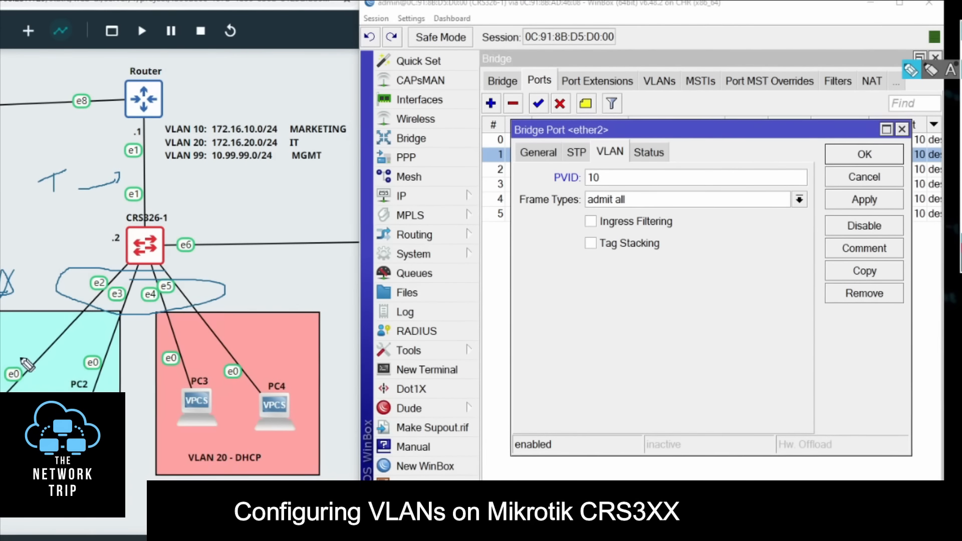
drag(80, 291, 20, 350)
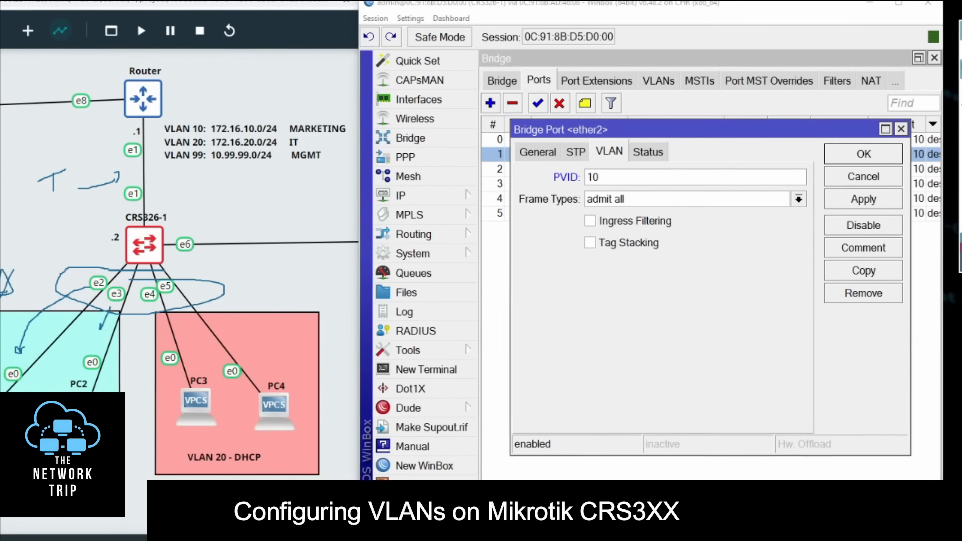
click(863, 154)
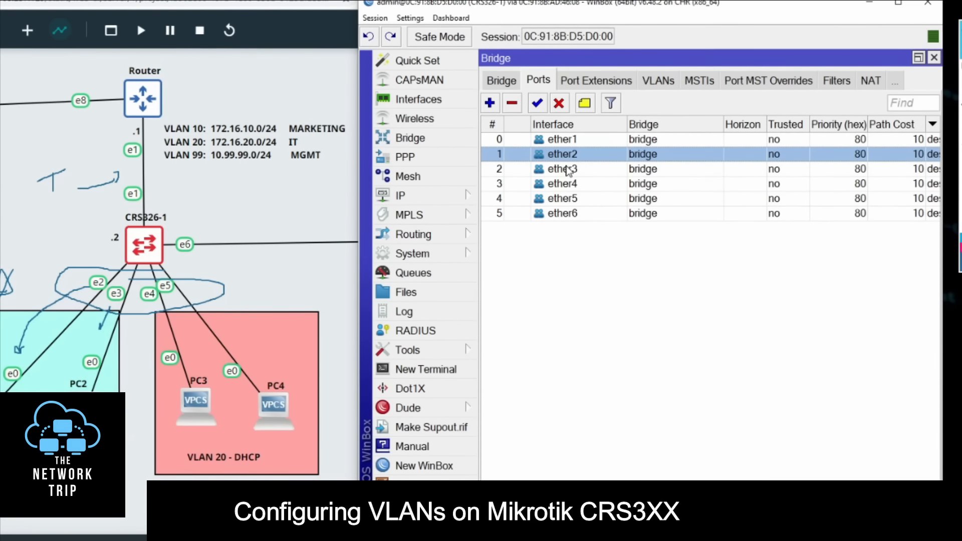
Step: Set the PVID of bridge port ether3 to 10 and save the port
double_click(570, 173)
click(598, 178)
text(0)
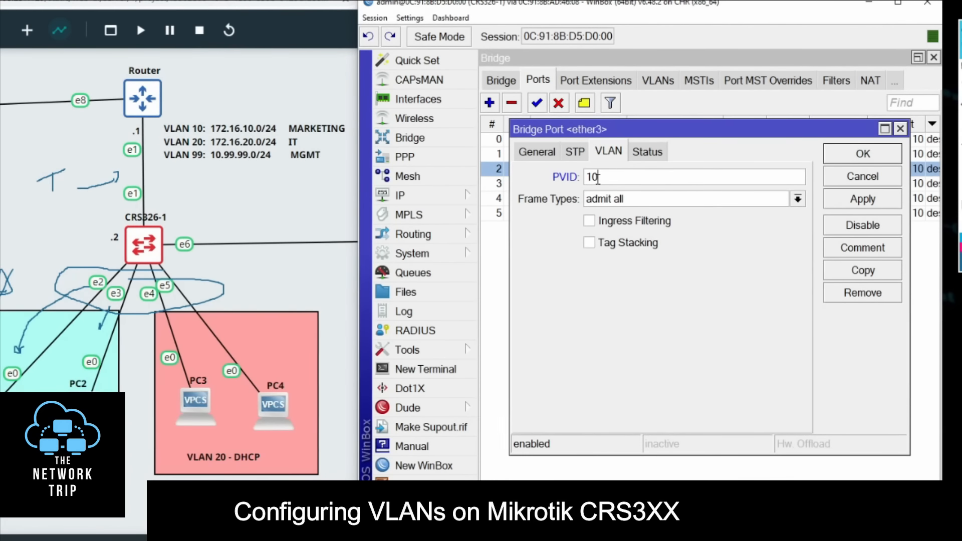
click(859, 155)
Step: Set the PVID of bridge ports ether4 and ether5 to 20, saving each port
double_click(576, 184)
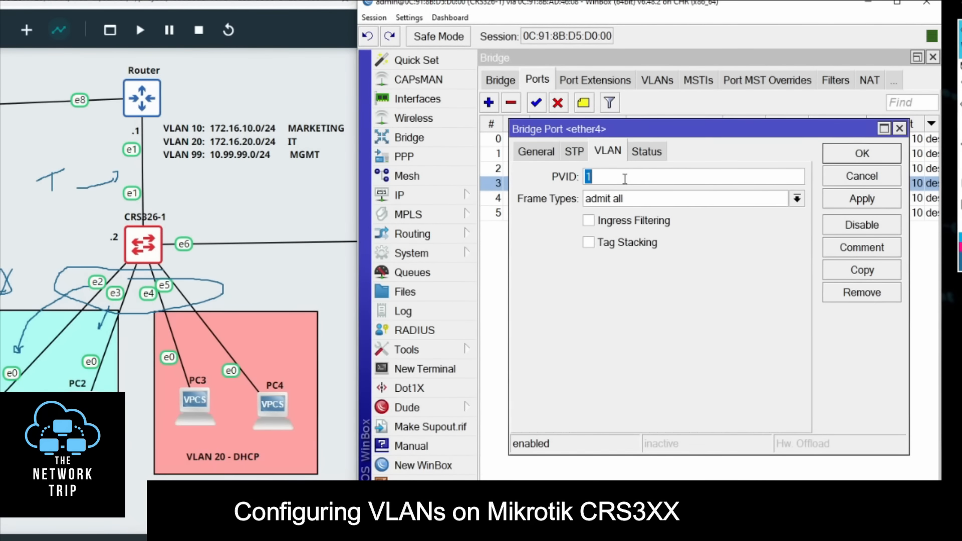
text(20)
key(Return)
key(Down)
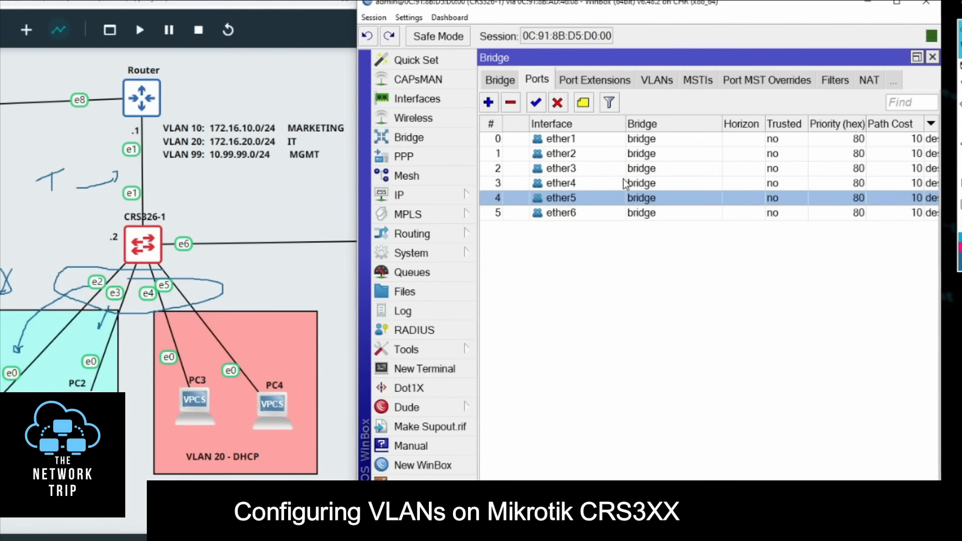
key(Return)
text(20)
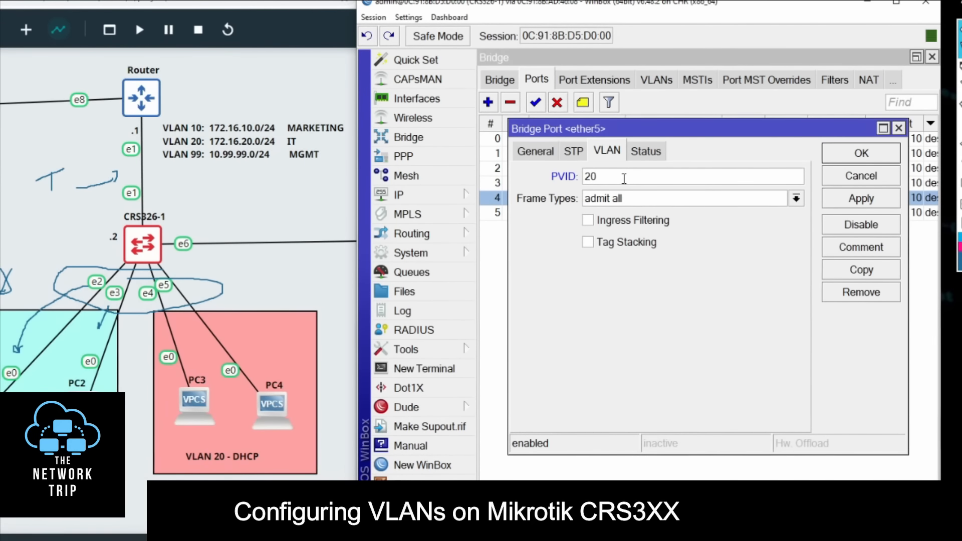
key(Return)
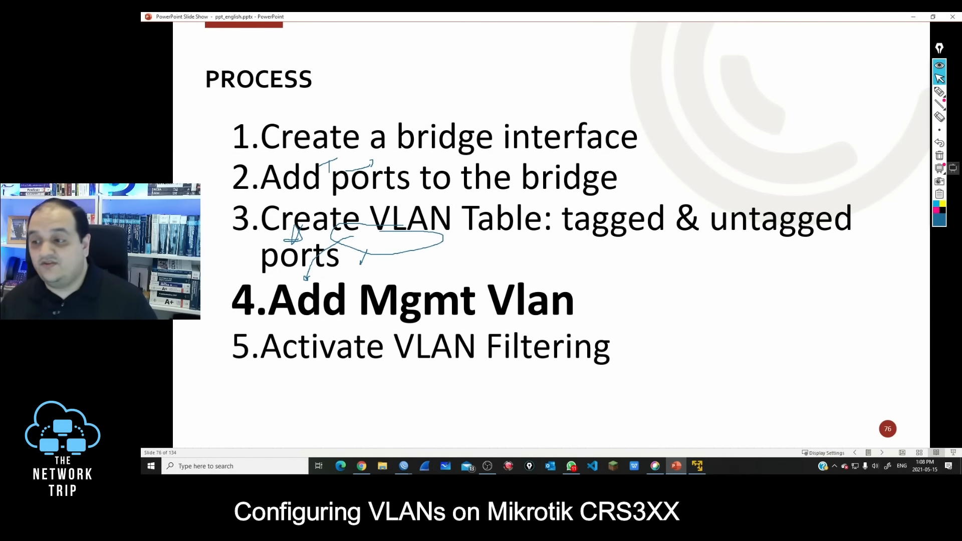
Step: Clear the screen annotations and switch from the slide show to WinBox, showing CRS326-1's list of VLAN interfaces
click(940, 157)
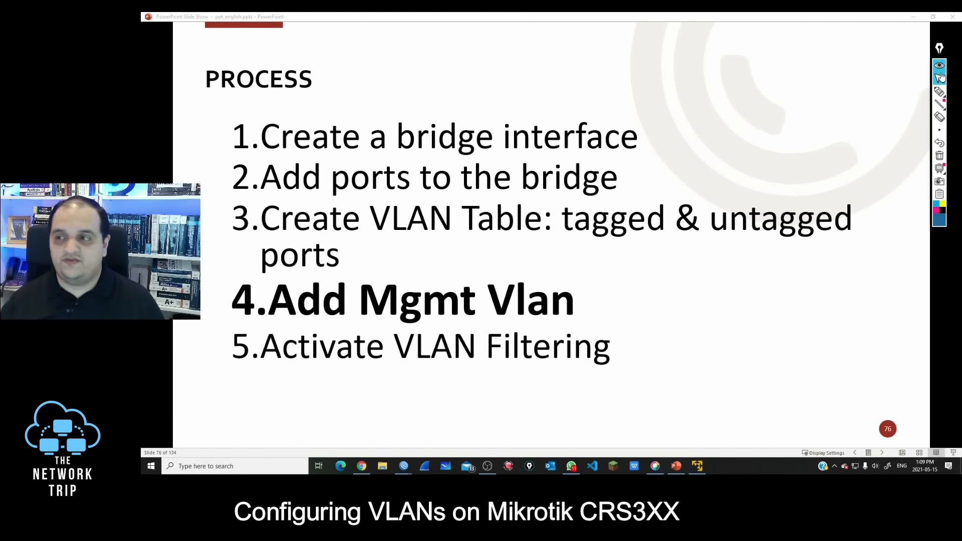
click(913, 17)
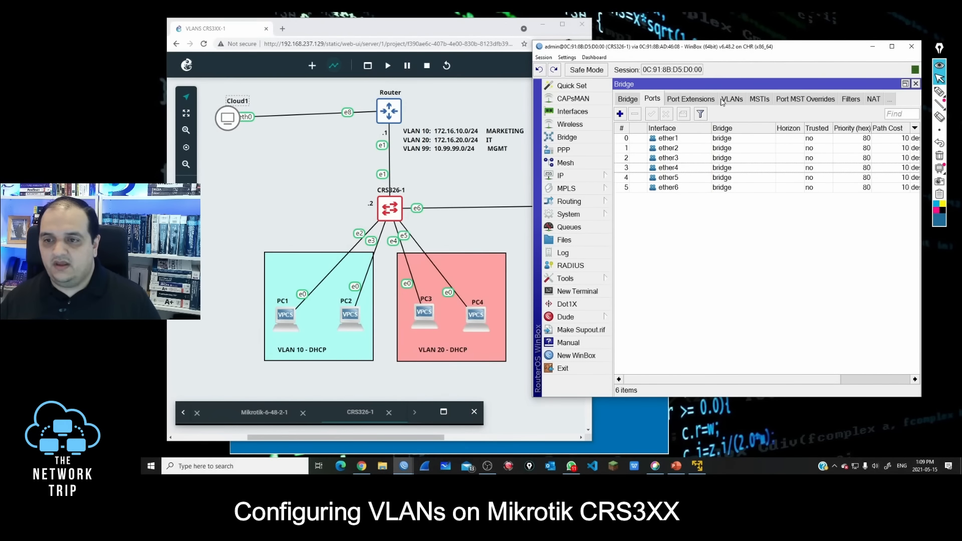
click(581, 115)
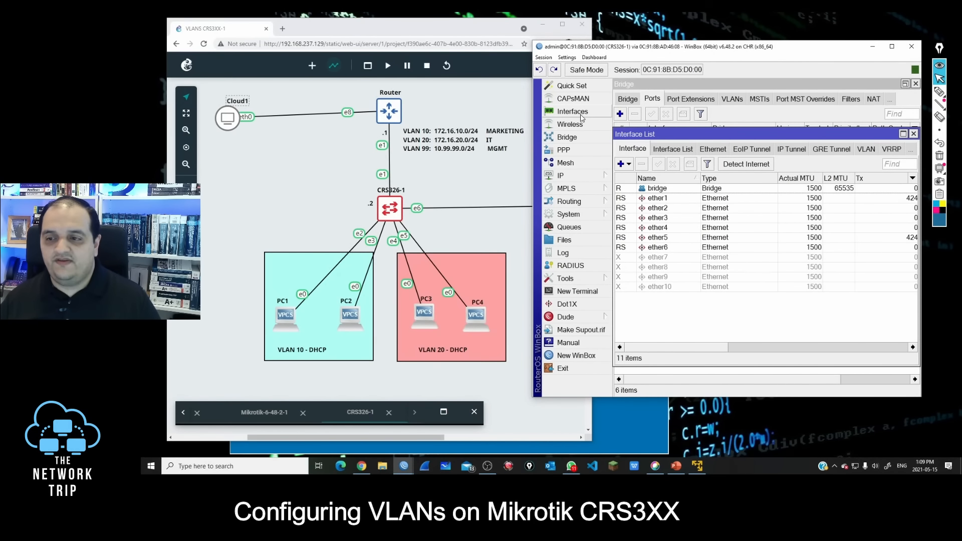
click(866, 150)
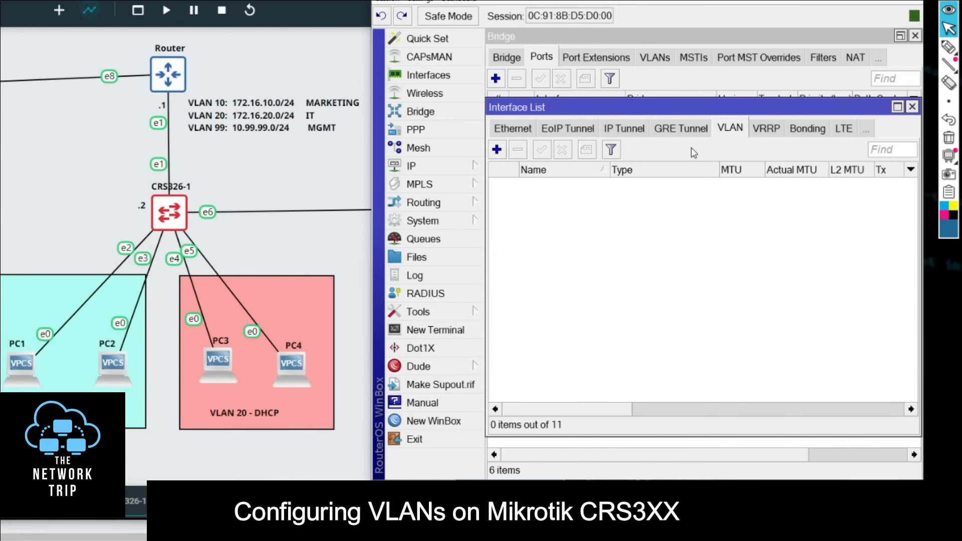
Step: Start a new VLAN interface named vlan-99 with VLAN ID 99
click(501, 151)
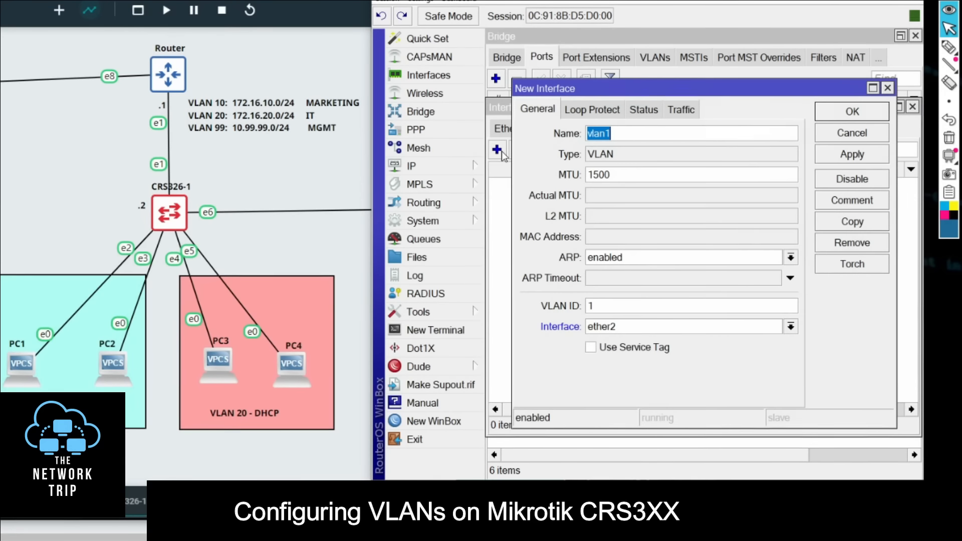
text(vlan)
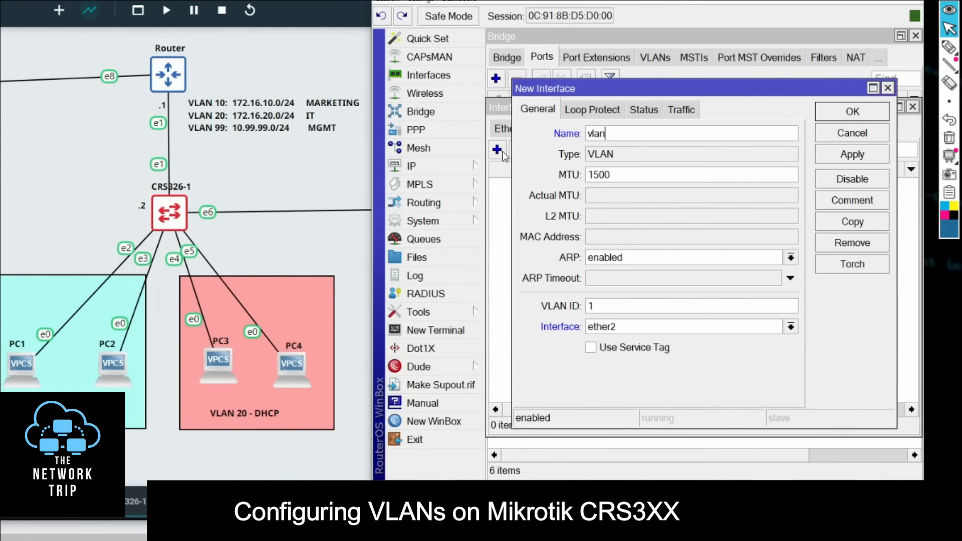
text(-99)
key(Tab)
key(Tab)
key(Tab)
key(Tab)
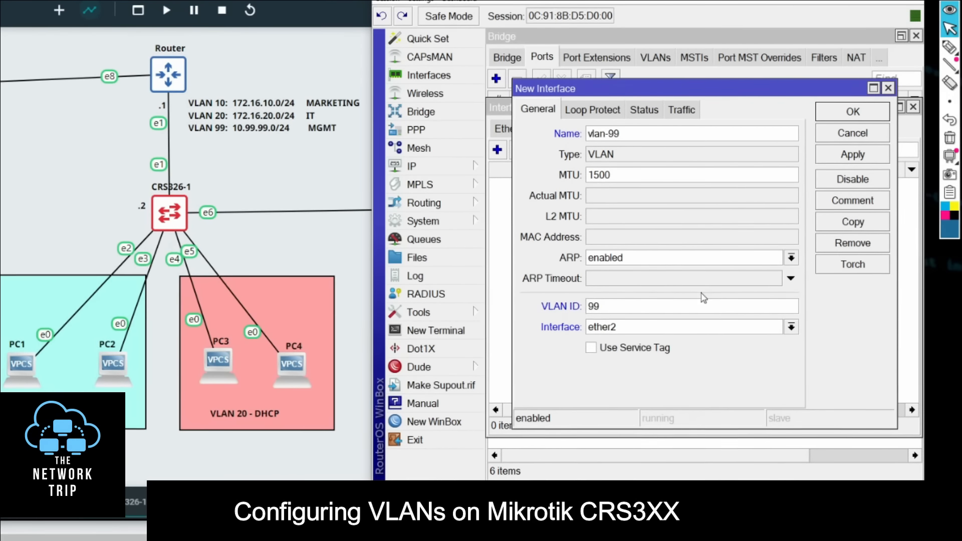
Step: Highlight the parent Interface setting of vlan-99 with the annotation pen, and save the VLAN interface
click(949, 47)
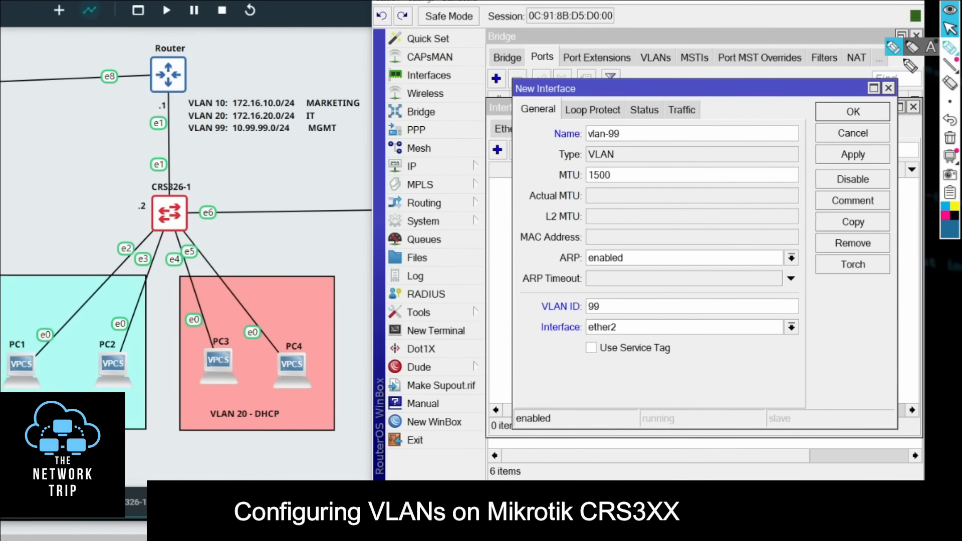
mouse_move(537, 318)
mouse_down()
mouse_move(635, 321)
mouse_move(516, 344)
mouse_up()
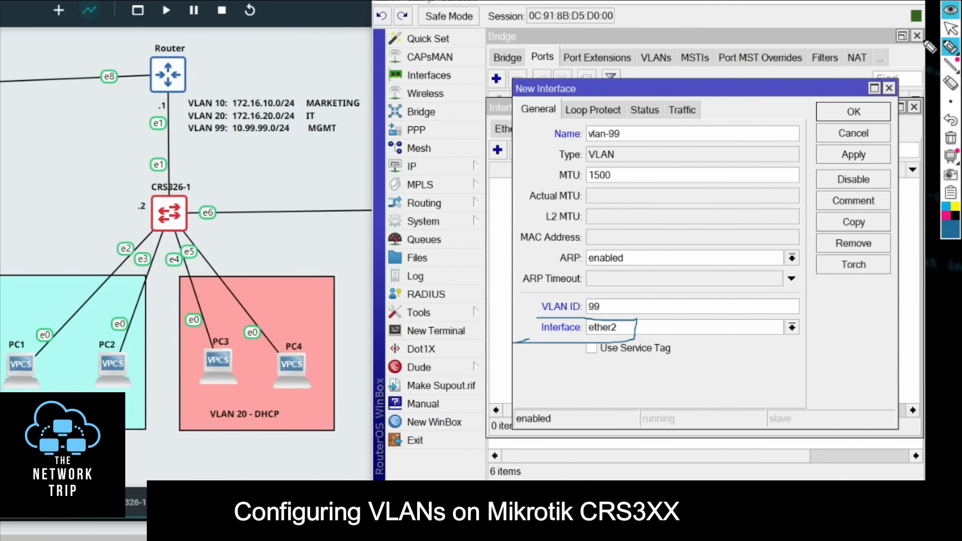
click(952, 29)
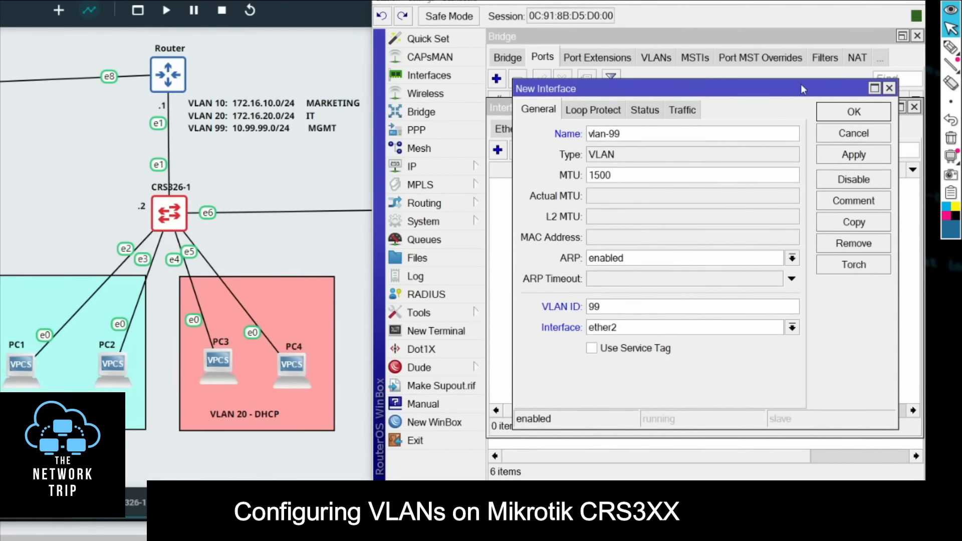
click(852, 111)
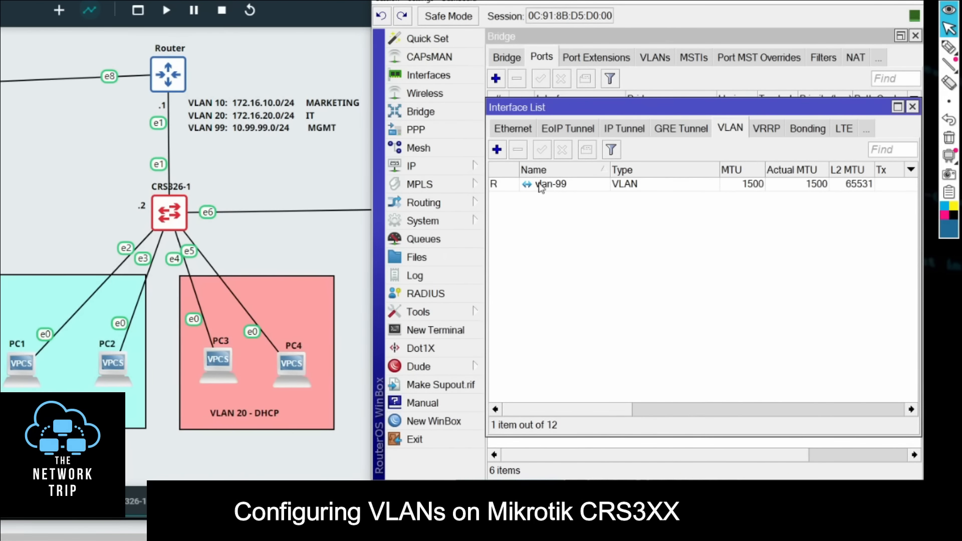
Step: Start a new IP address entry on CRS326-1
click(425, 167)
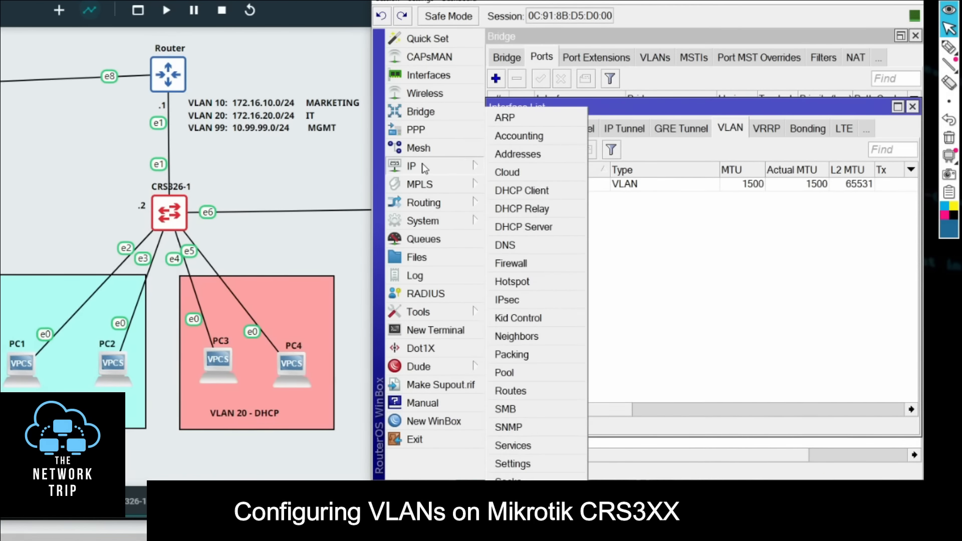
click(502, 155)
click(568, 127)
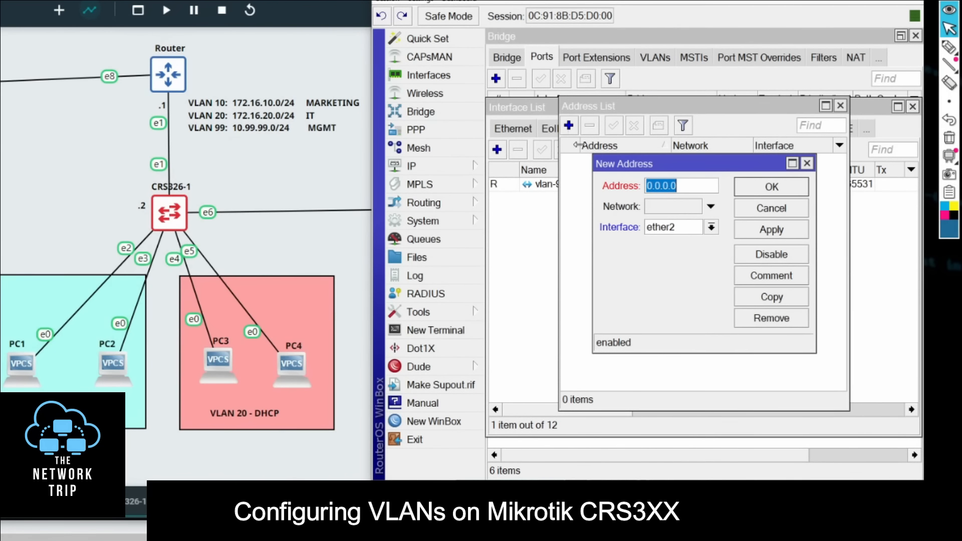
Step: Circle the .2 beside CRS326-1 in the topology and underline the VLAN 99 network 10.99.99.0/24
click(948, 47)
mouse_move(131, 198)
mouse_down()
mouse_move(128, 207)
mouse_move(142, 200)
mouse_up()
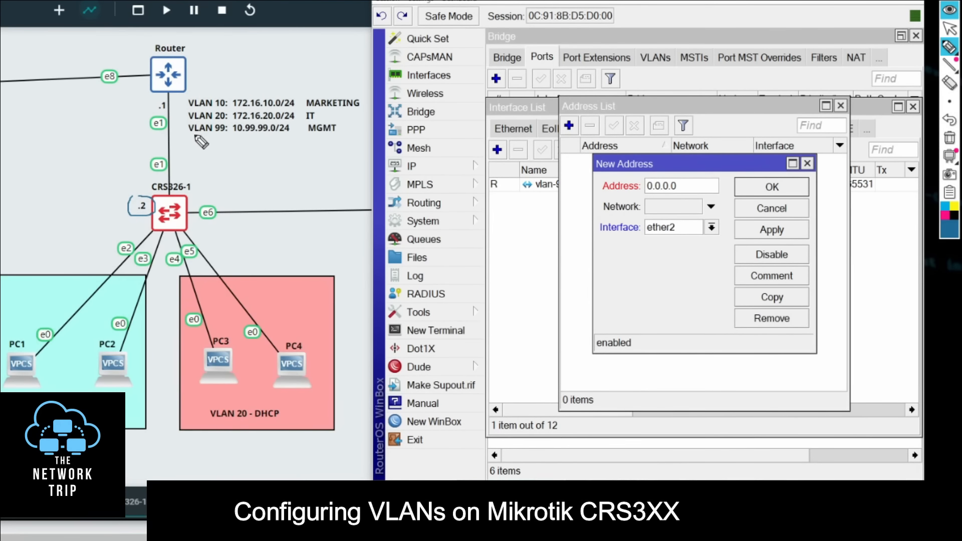
drag(189, 133, 288, 133)
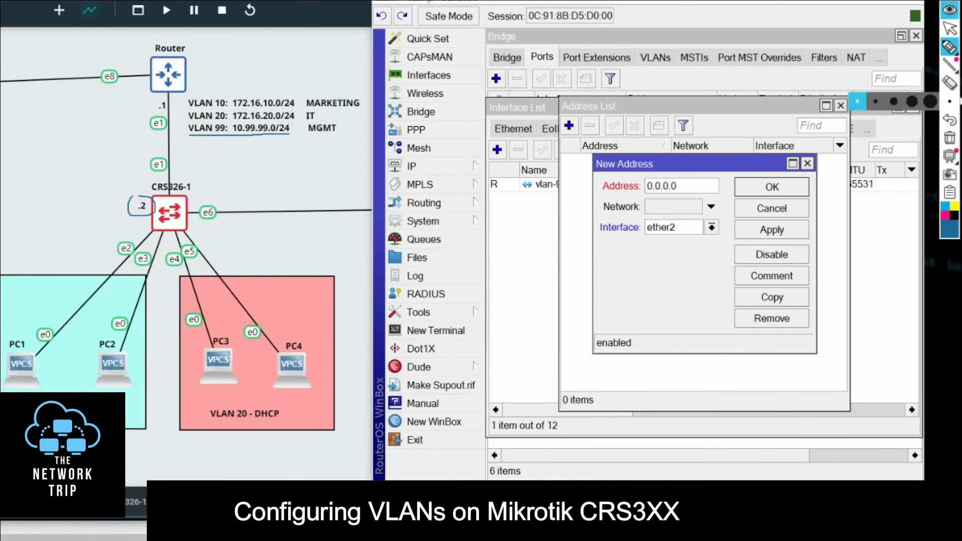
click(949, 29)
Step: Assign the address 10.99.99.2/24 to interface vlan-99, save the entry and reposition the address list window
drag(685, 183, 570, 190)
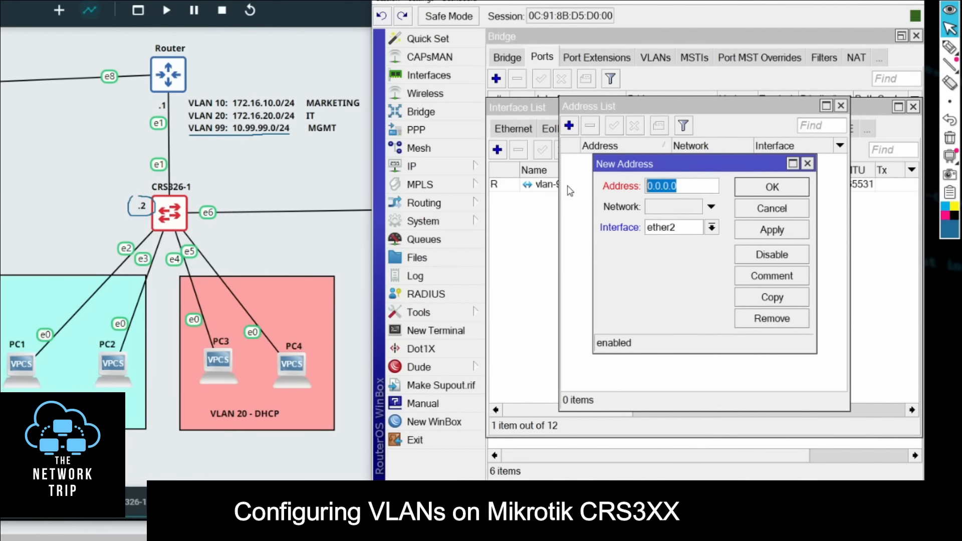
text(10.99.9)
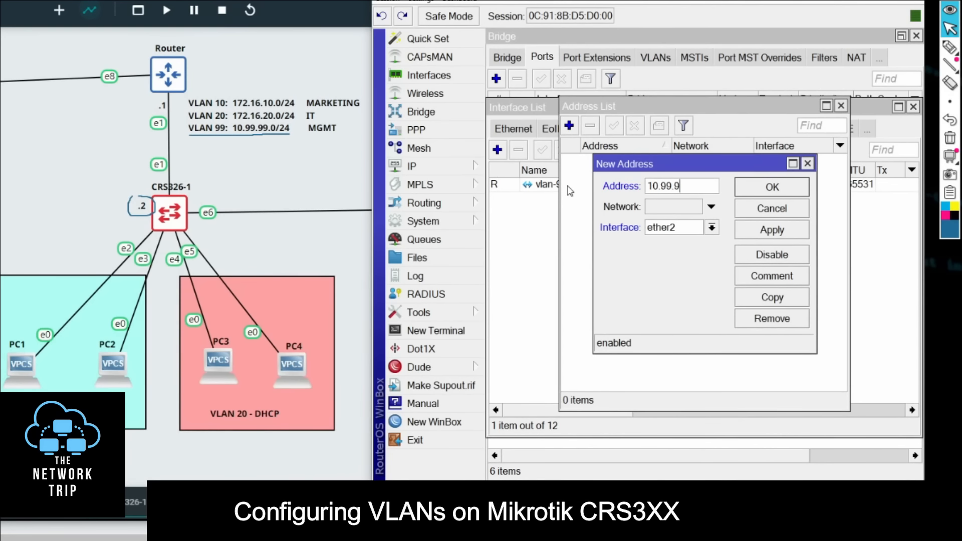
text(9.2/24)
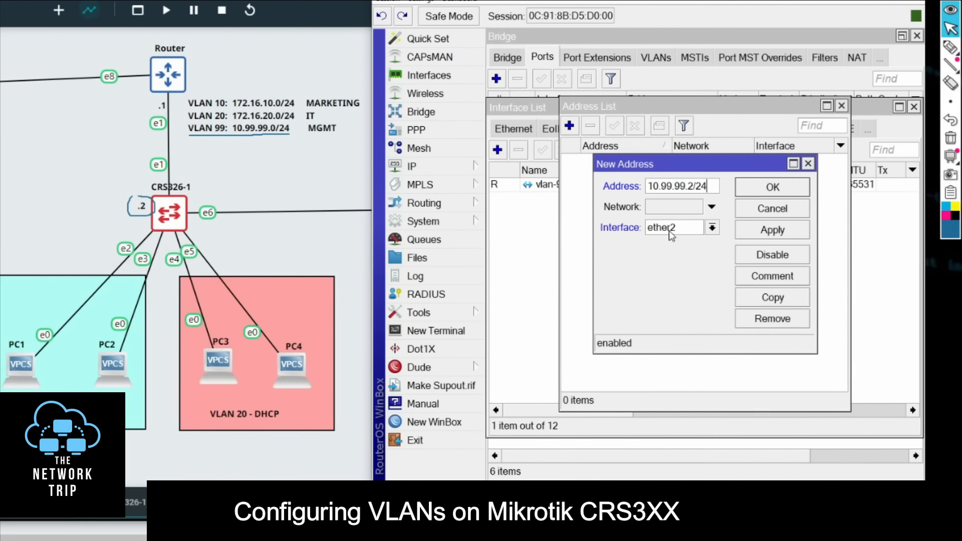
click(671, 236)
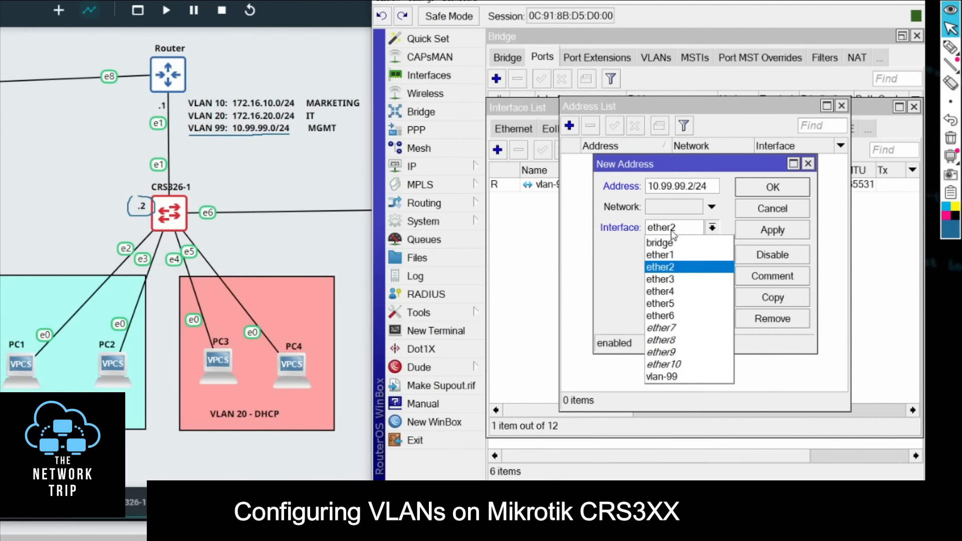
click(676, 379)
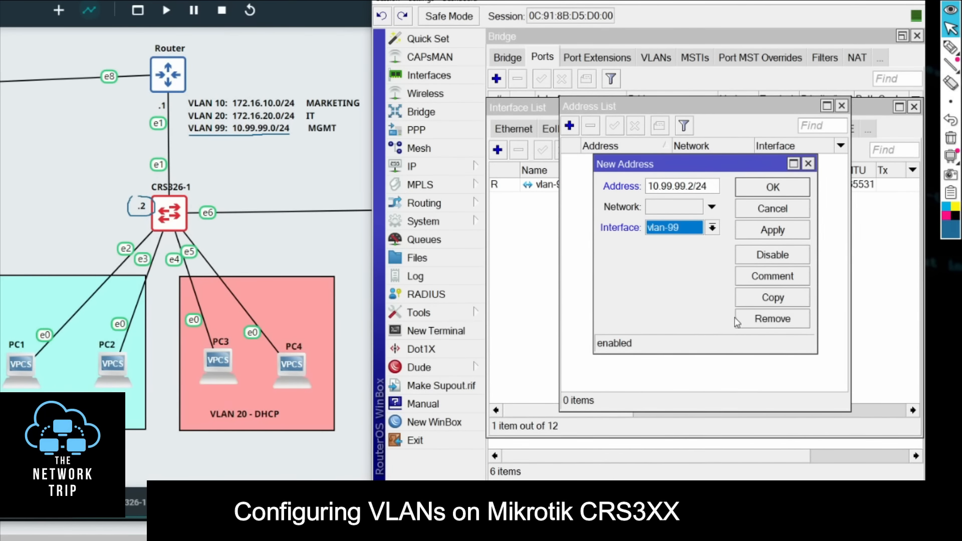
click(778, 233)
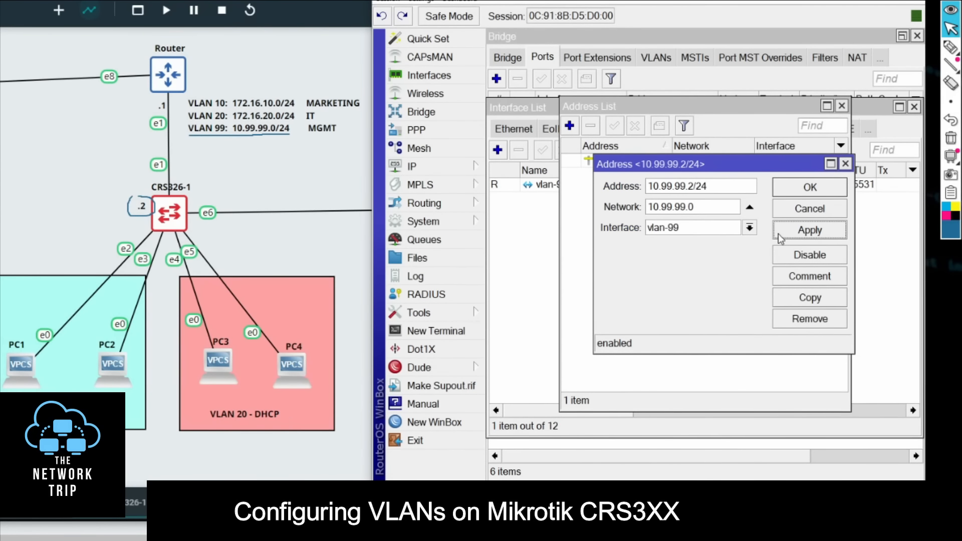
click(809, 188)
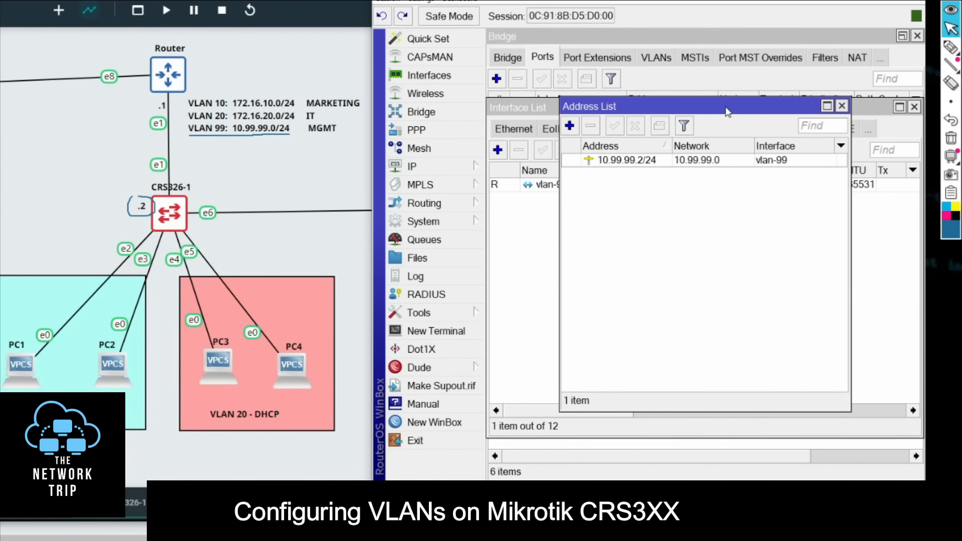
drag(727, 111, 662, 78)
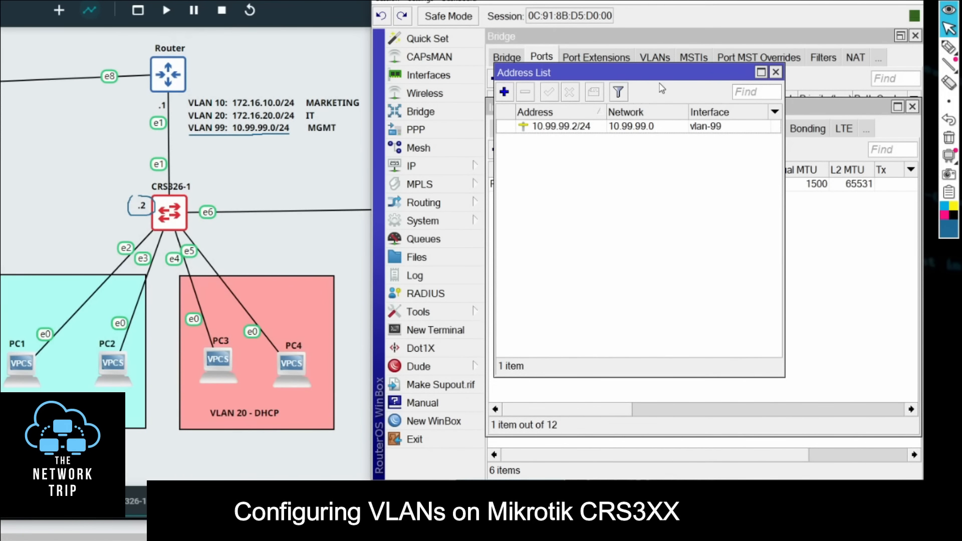
Step: Start a new default route on CRS326-1 for destination 0.0.0.0/0 and set its gateway to 10.99.99.1
click(437, 172)
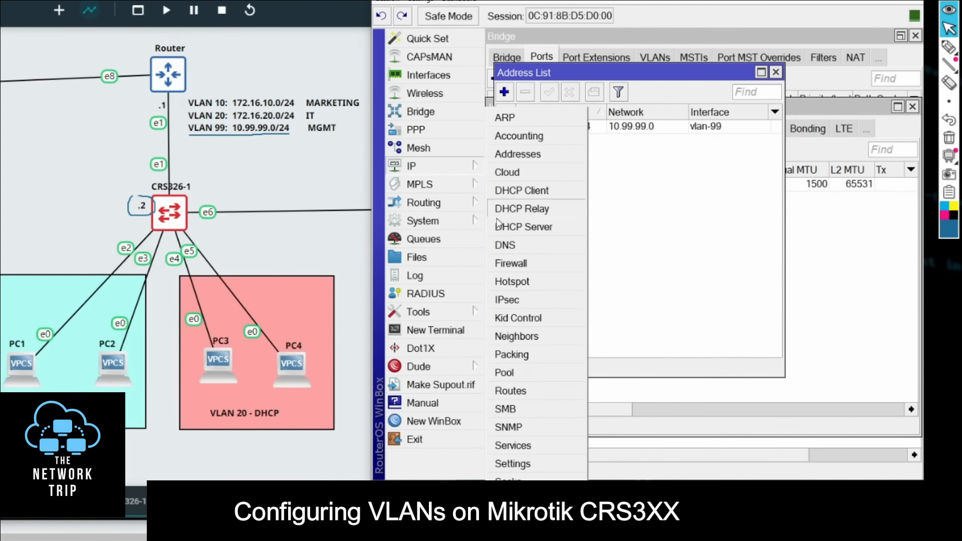
click(521, 392)
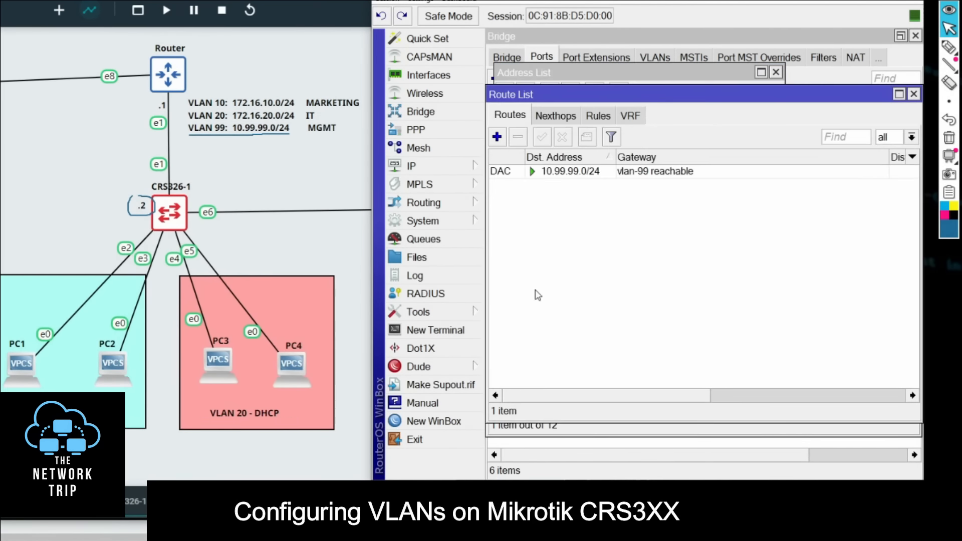
click(497, 138)
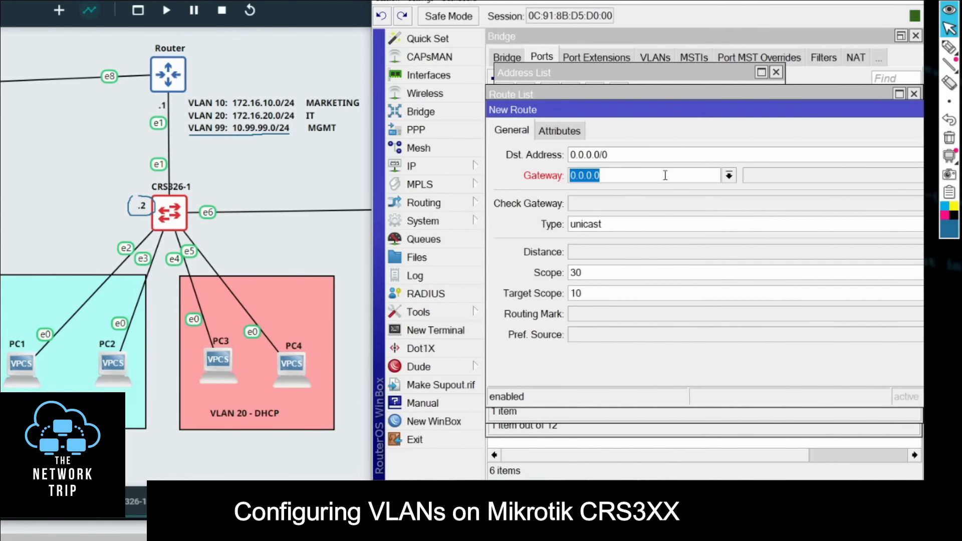
text(10.99)
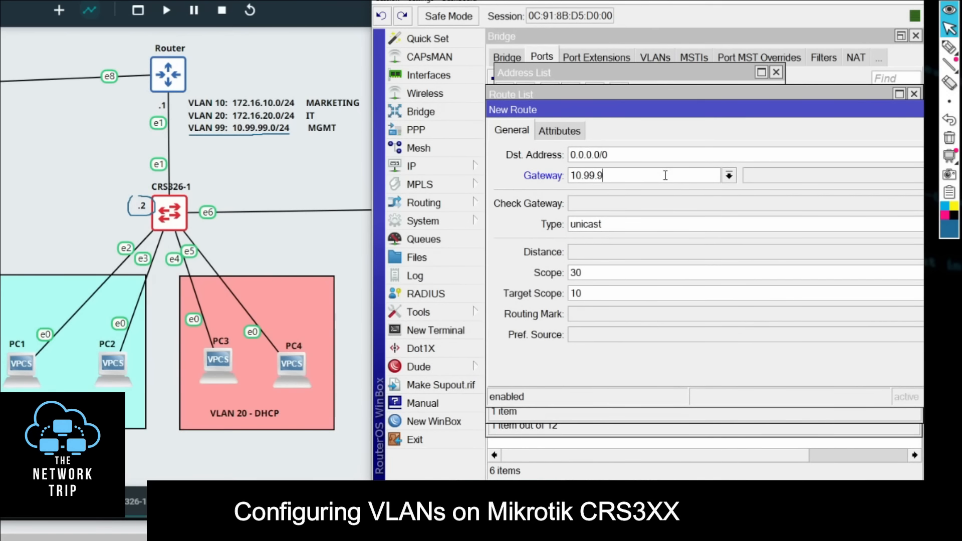
Step: Draw the path from CRS326-1's .2 to the router's .1, mark VLAN 99 and circle the router with the annotation pen
click(949, 46)
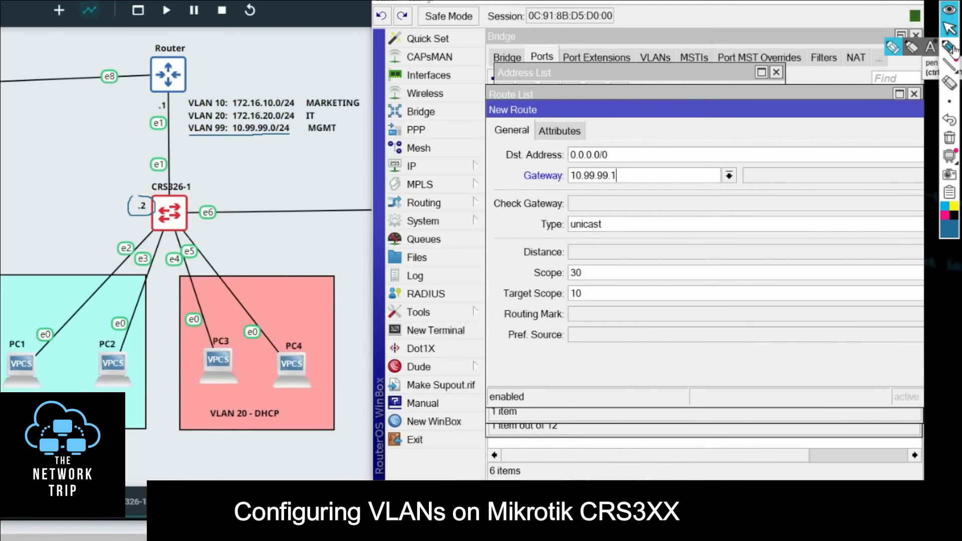
mouse_move(146, 206)
mouse_down()
mouse_move(134, 143)
mouse_move(150, 105)
mouse_move(180, 93)
mouse_move(171, 88)
mouse_up()
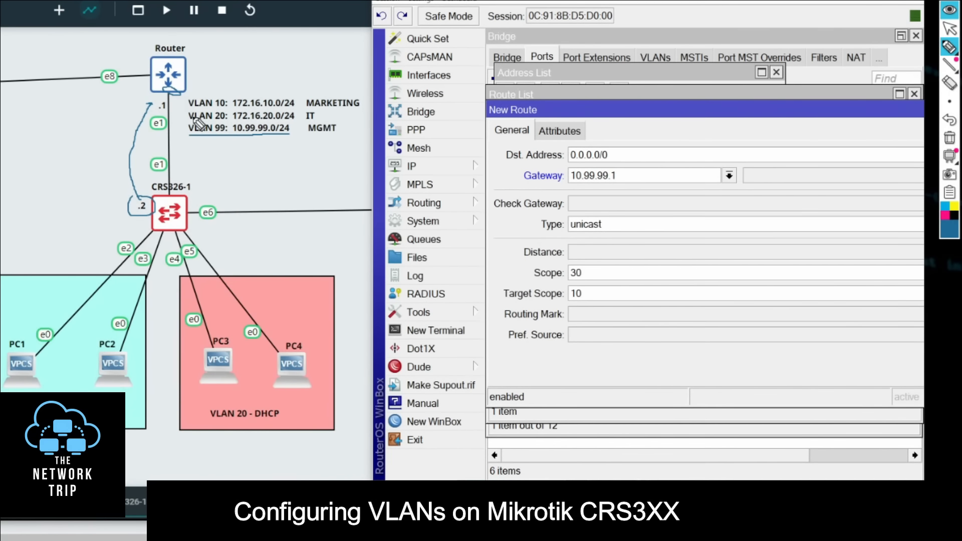
drag(211, 151, 213, 138)
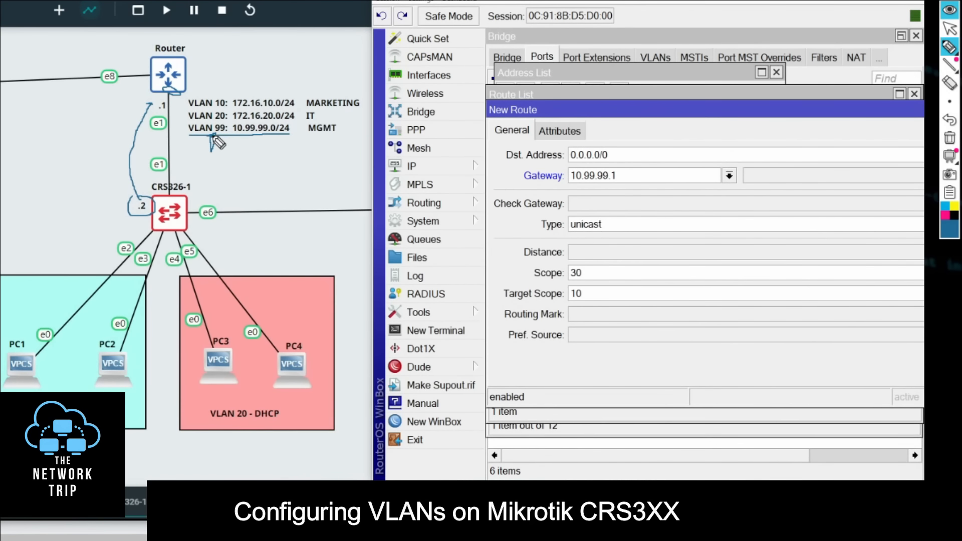
drag(150, 61, 187, 56)
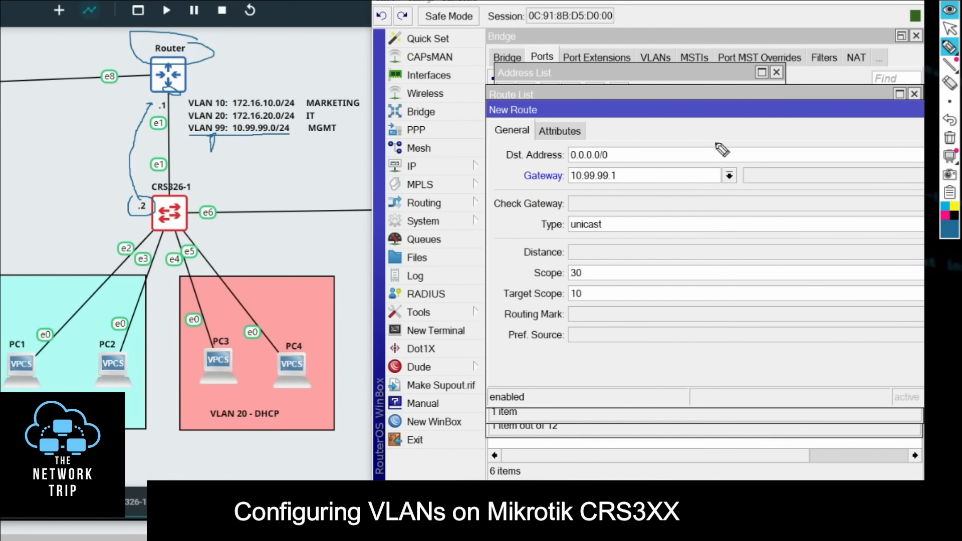
click(950, 27)
Step: Maximize the new route's window and save the default route
click(826, 110)
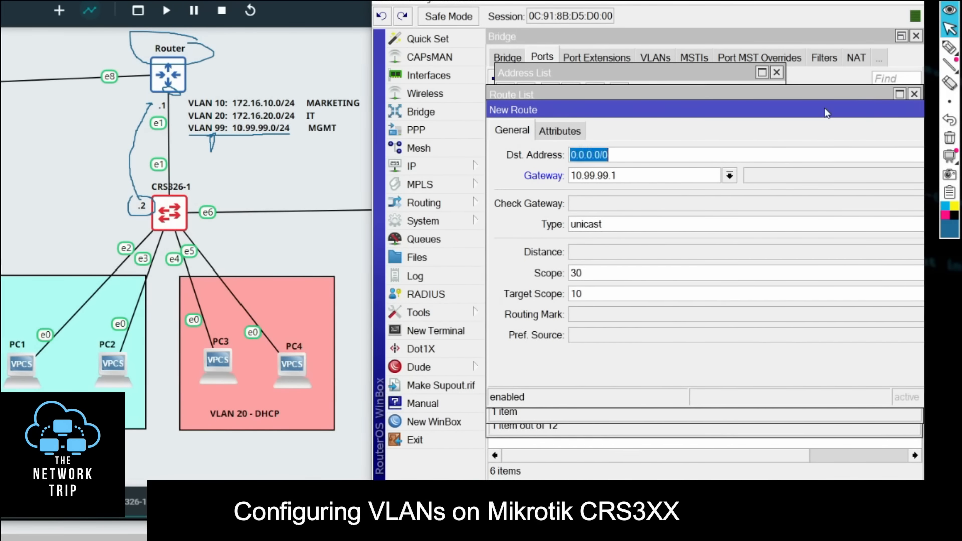
double_click(824, 107)
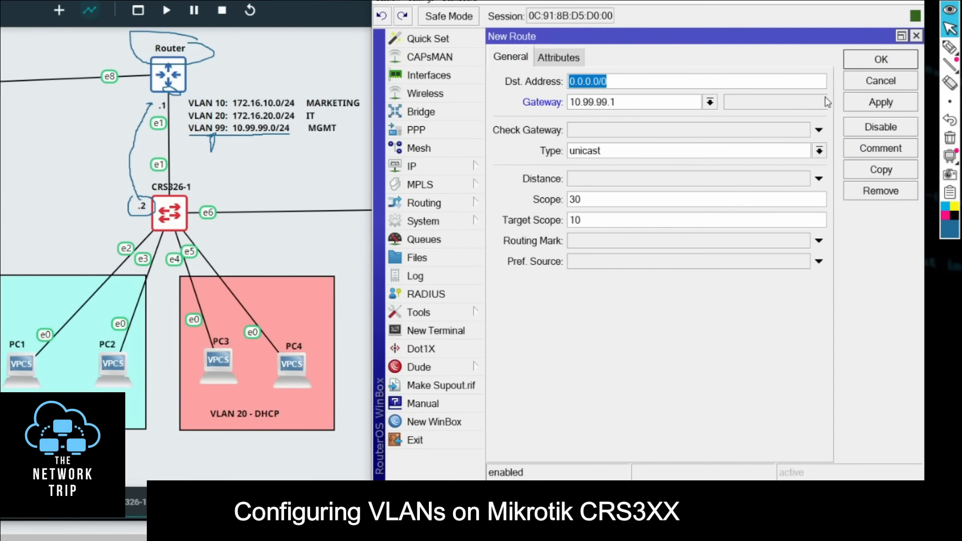
click(903, 64)
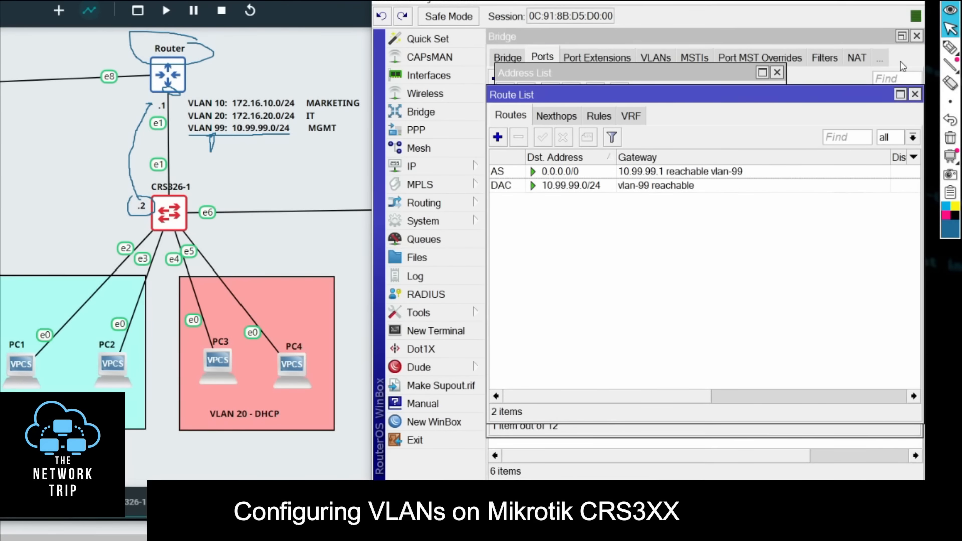
Step: Ping 10.99.99.1 from a new CRS326-1 terminal, stop the ping, highlight the replies and close the terminal
click(436, 331)
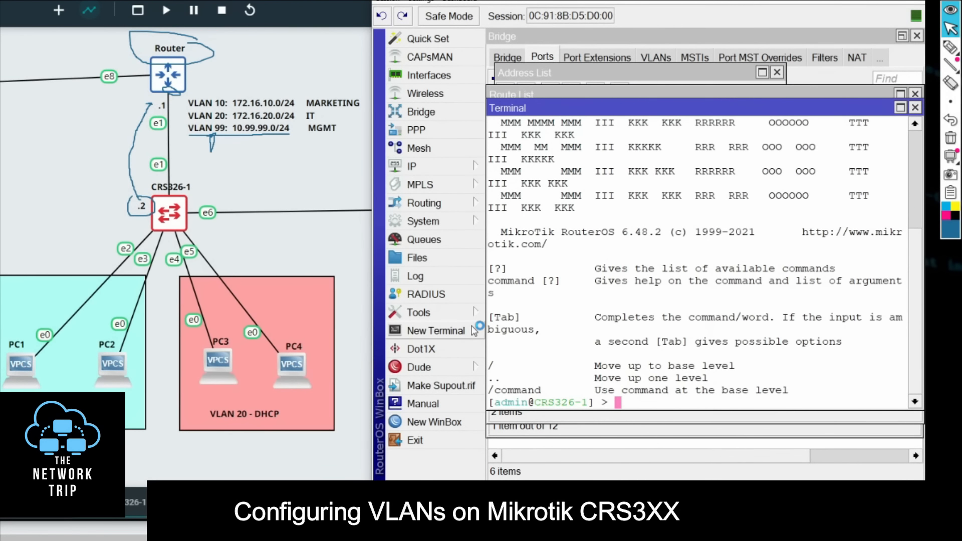
text(ping )
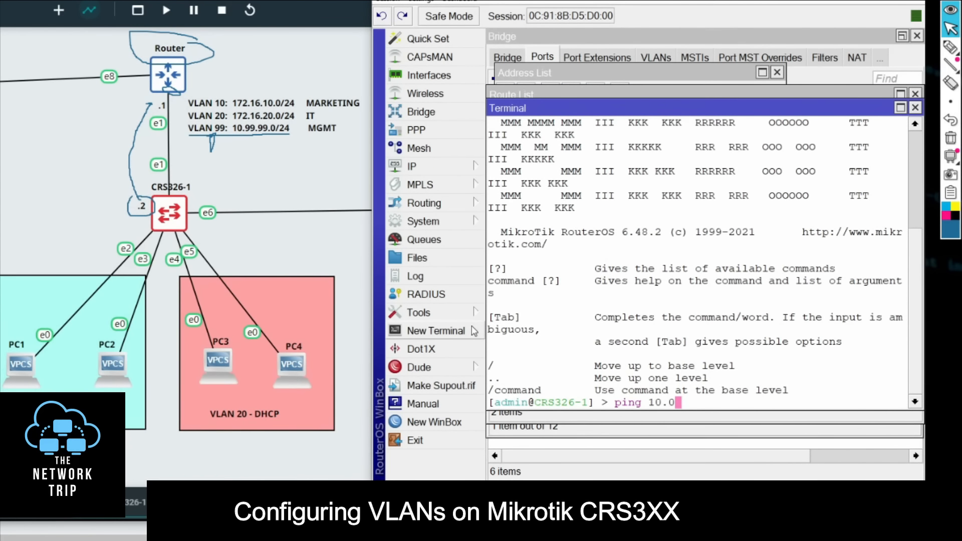
text(10.99.99.1)
key(Return)
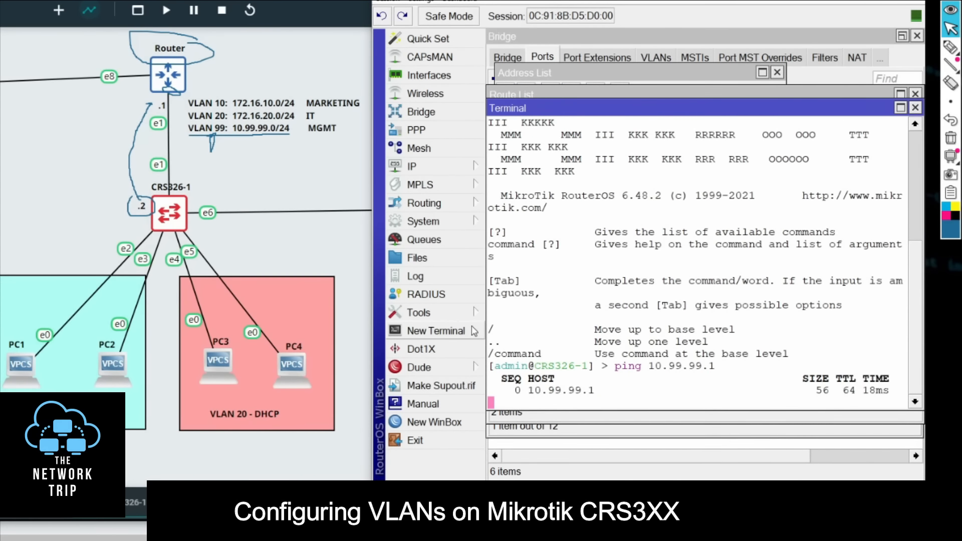
key(ctrl+c)
drag(886, 356, 862, 343)
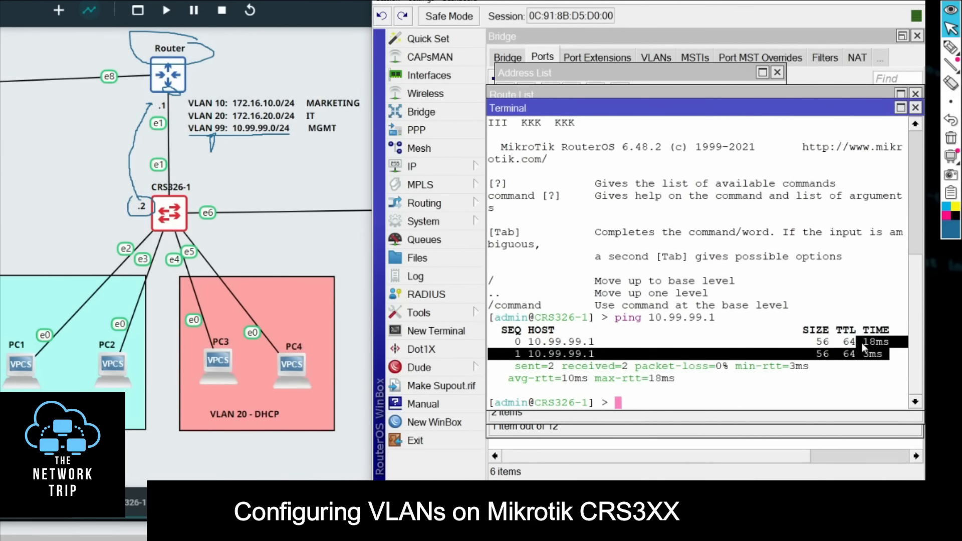
click(915, 108)
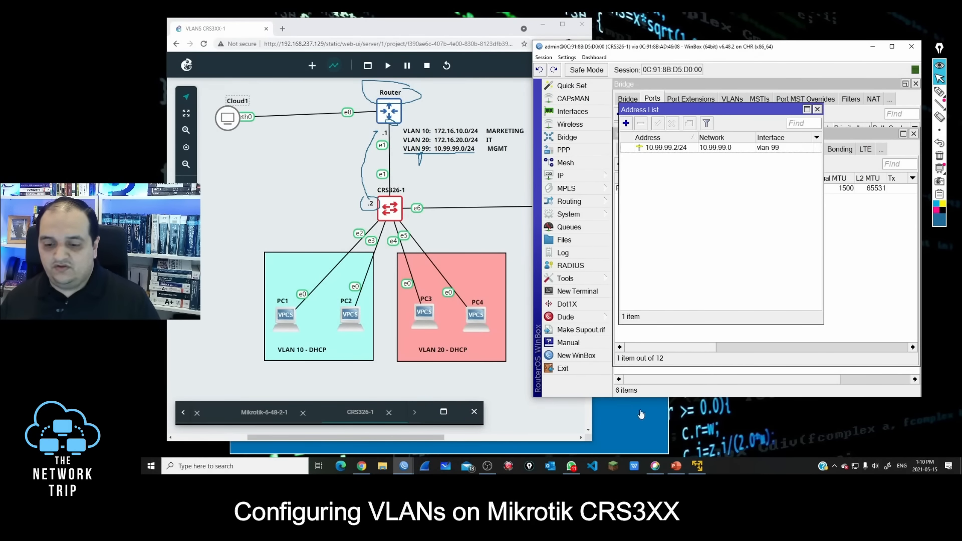
Step: Switch to the PowerPoint slide show, advance to "Activate VLAN Filtering", bracket steps 1-4, outline step 5 and clear the annotations
click(676, 465)
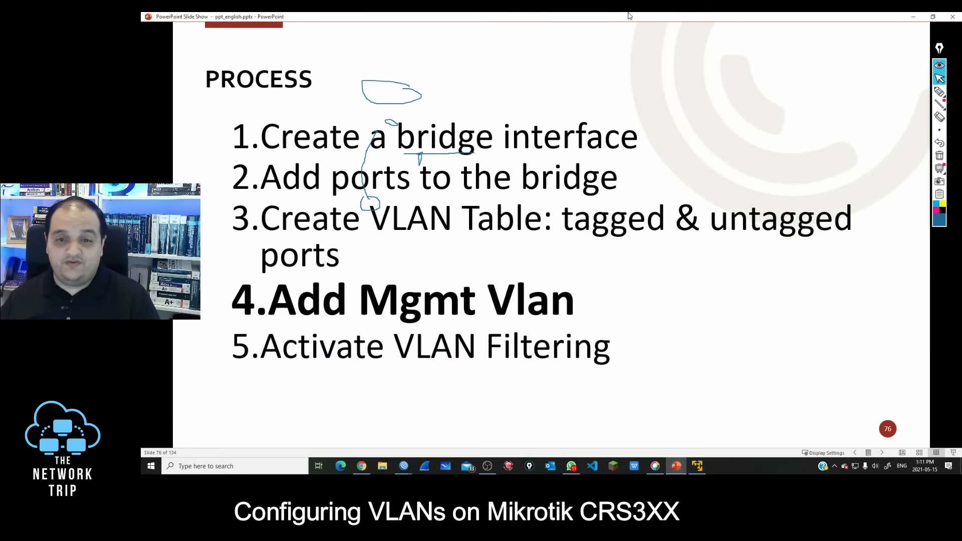
key(Right)
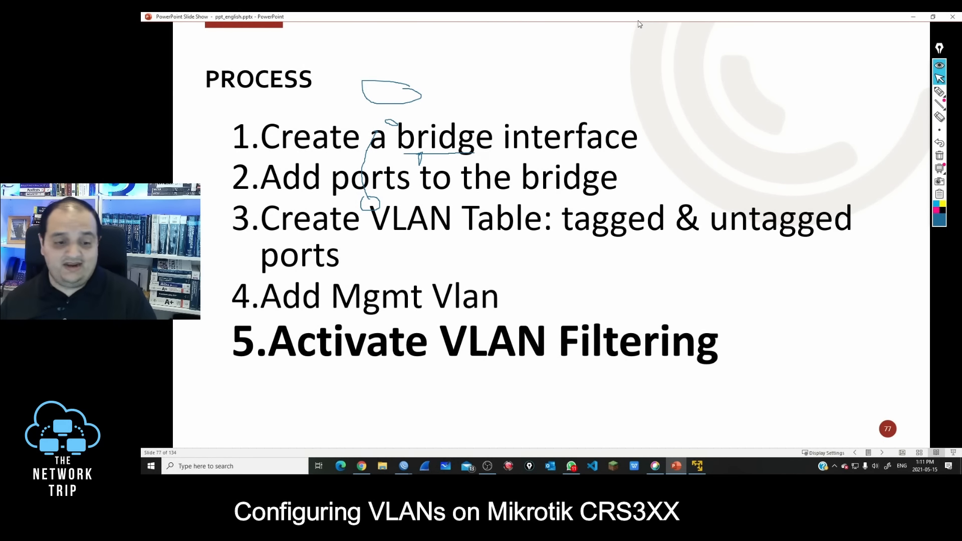
click(939, 156)
click(938, 92)
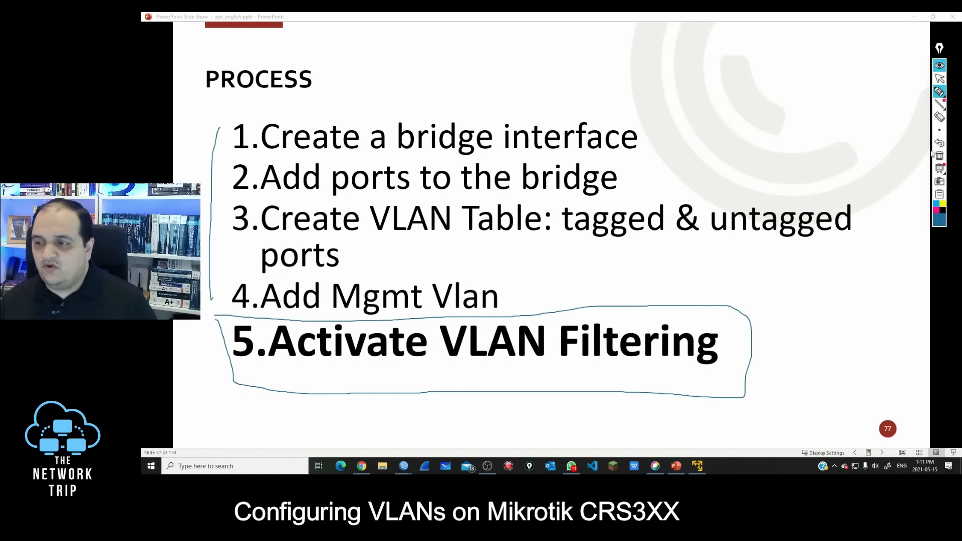
click(938, 155)
click(938, 79)
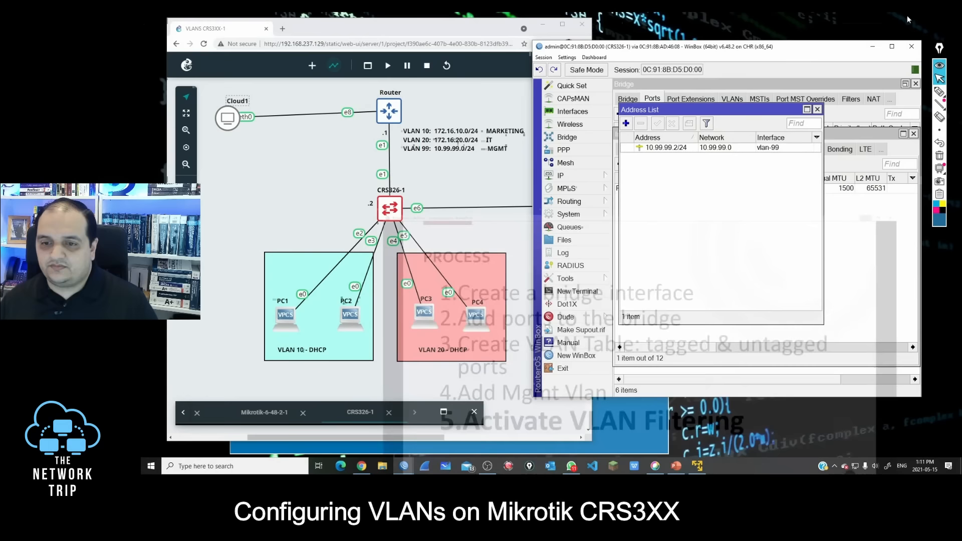
Step: Enable VLAN Filtering on CRS326-1's bridge interface and save the change
click(569, 138)
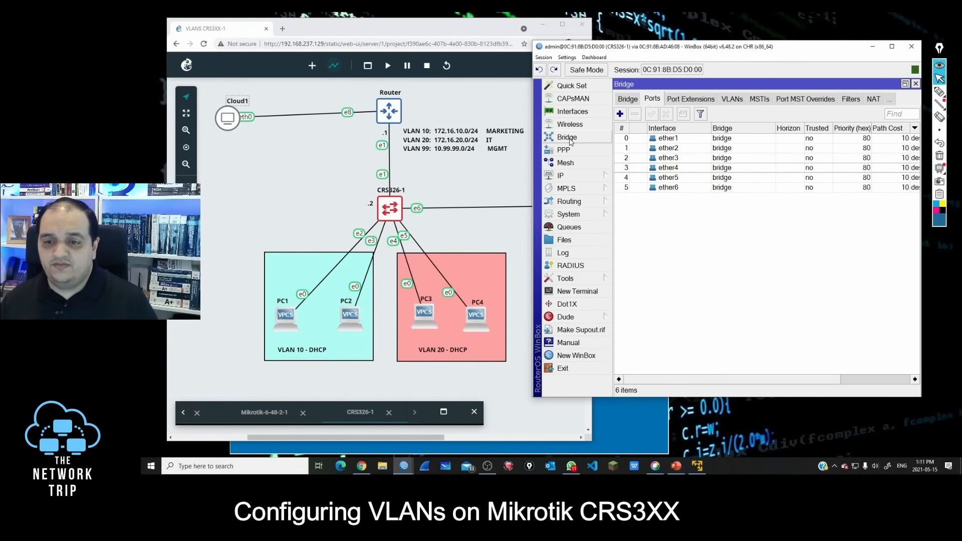
click(626, 100)
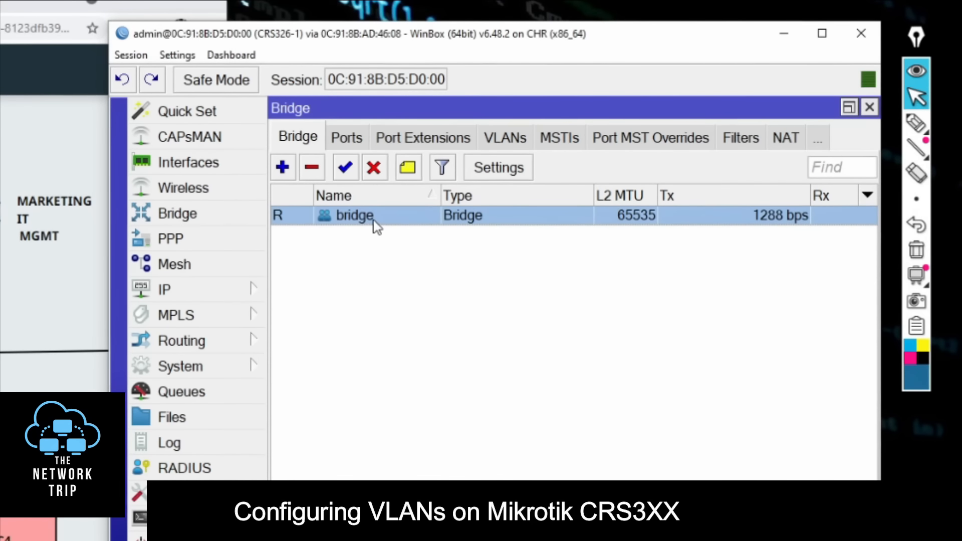
double_click(376, 226)
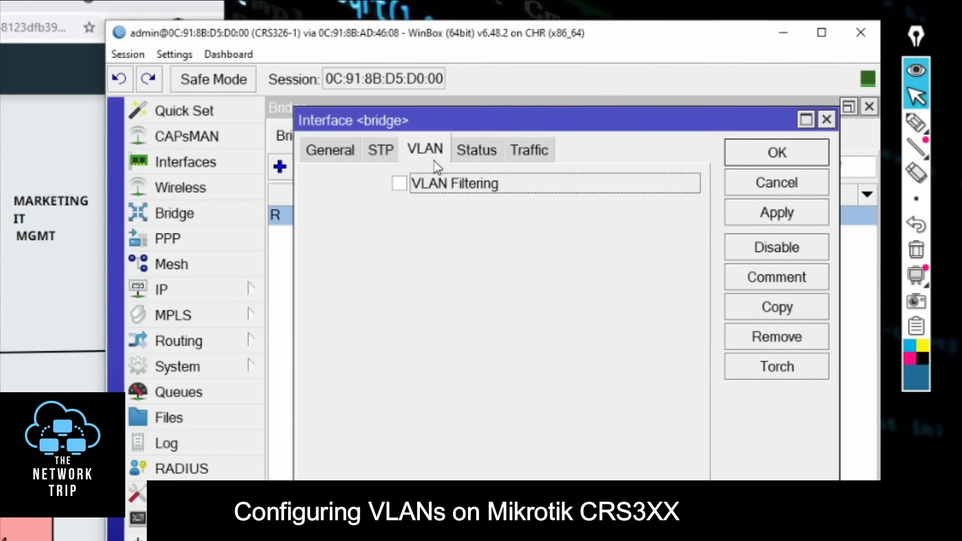
click(400, 184)
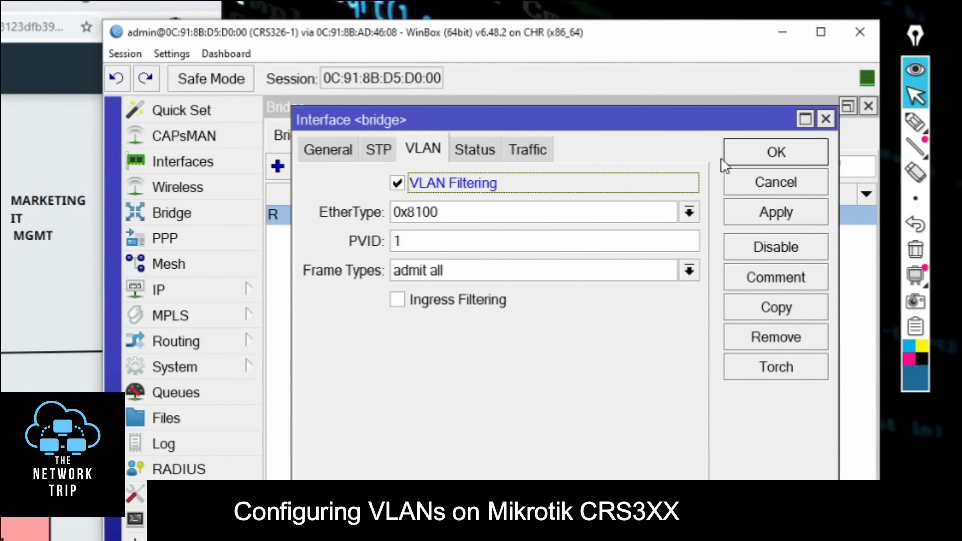
click(756, 162)
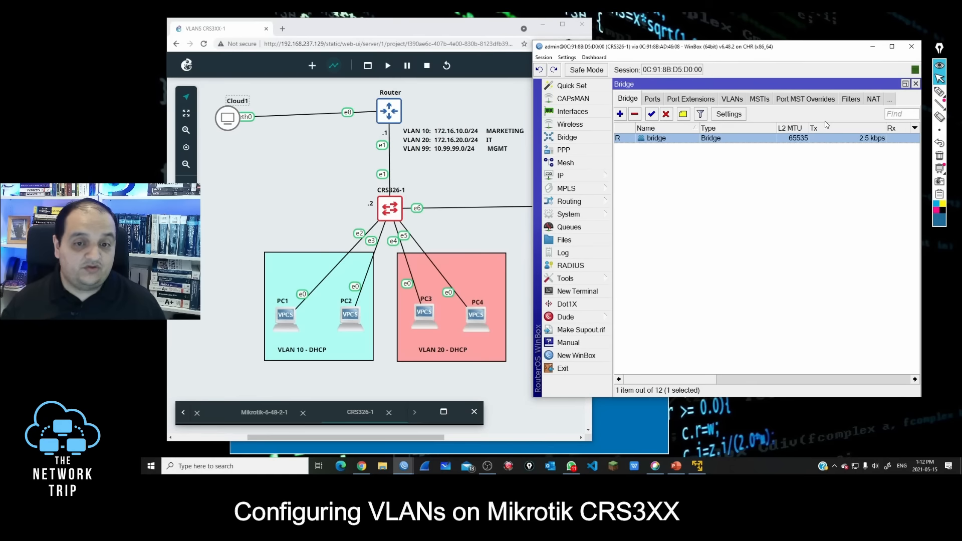
Step: Point an arrow at the router and circle PC1 through PC4 with the annotation pen, and clear the annotations
click(939, 92)
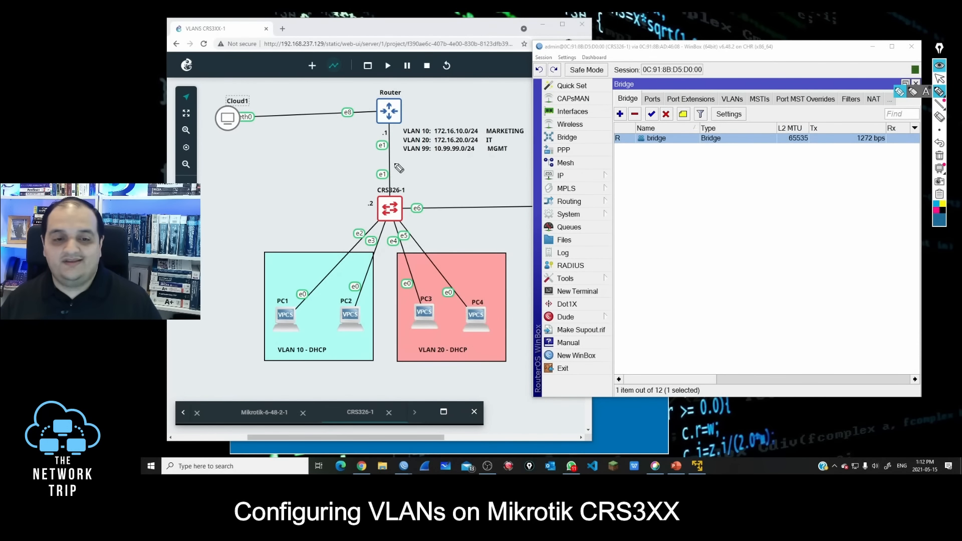
drag(329, 149, 370, 127)
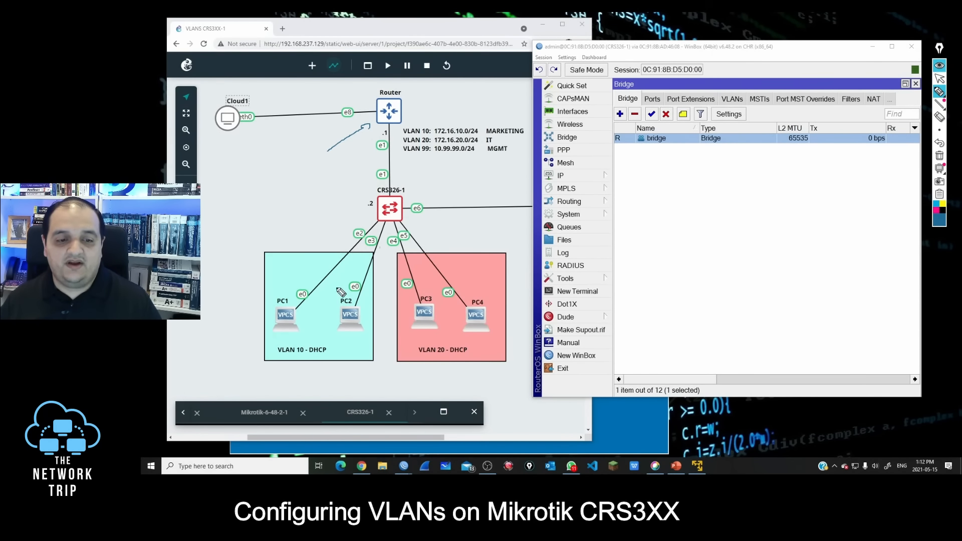
drag(261, 330, 315, 315)
mouse_move(347, 286)
mouse_down()
mouse_move(393, 320)
mouse_move(452, 321)
mouse_up()
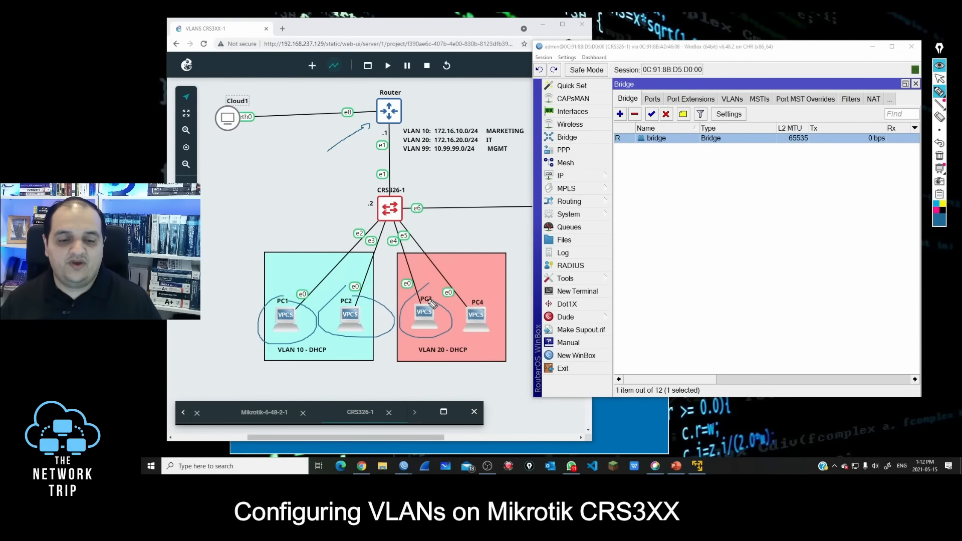
drag(469, 286, 511, 306)
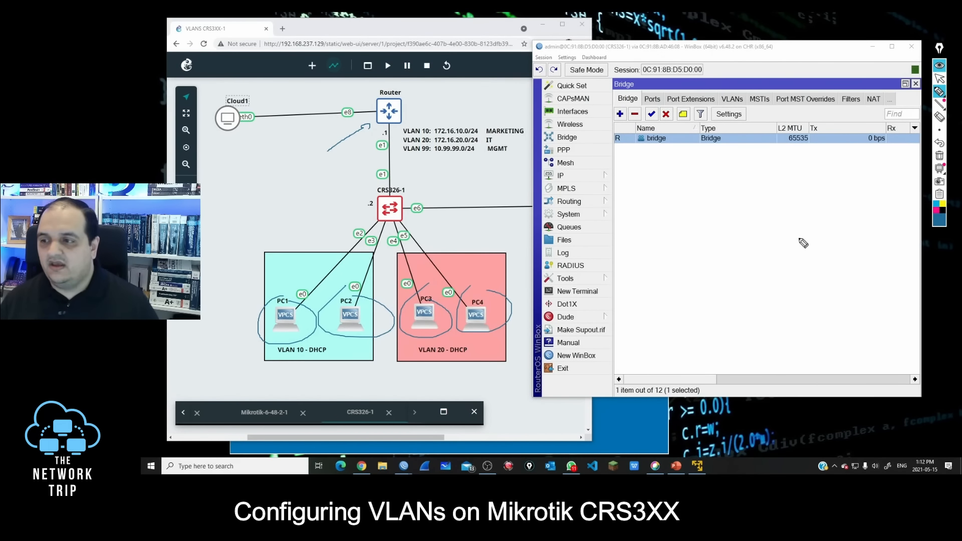
click(939, 156)
click(939, 78)
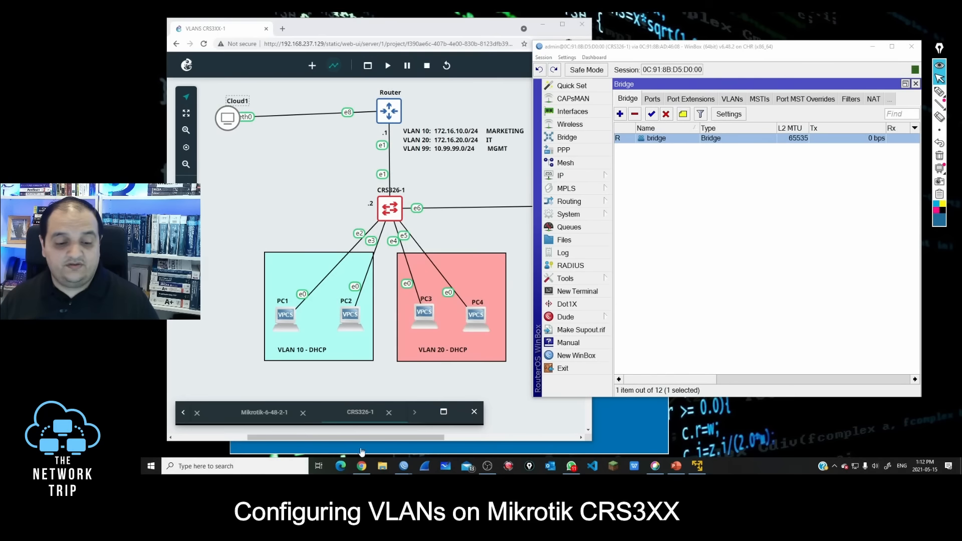
Step: Switch to the router's WinBox session and open its DHCP server settings
mouse_move(445, 463)
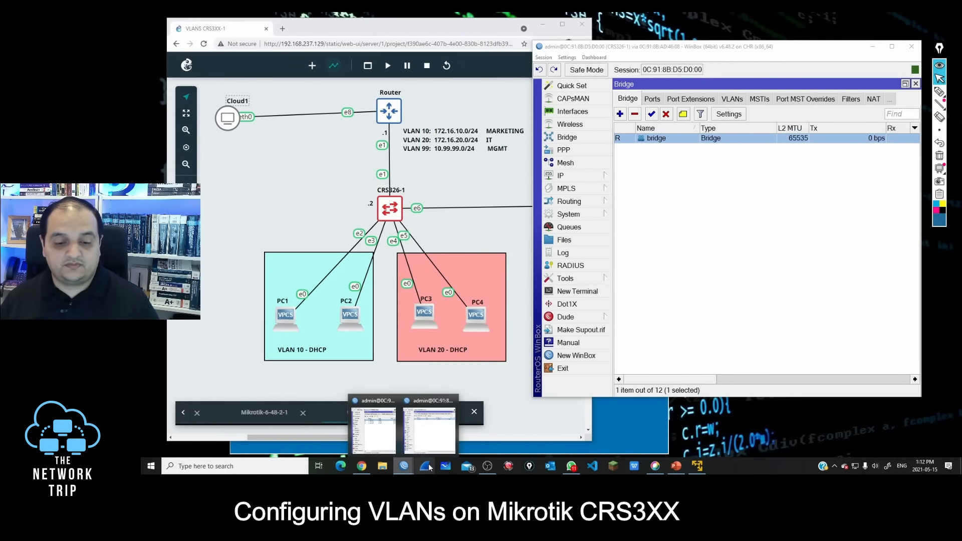
click(378, 435)
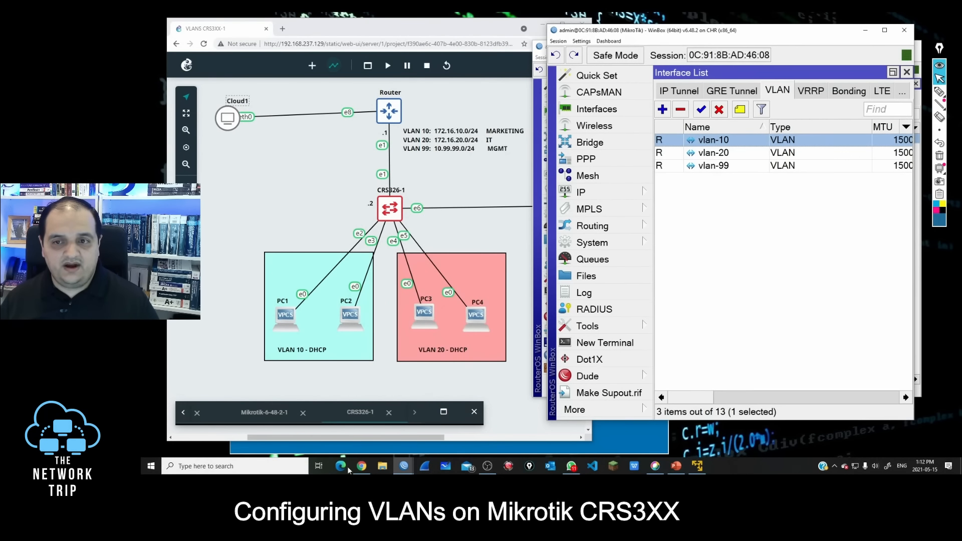
click(606, 195)
click(697, 145)
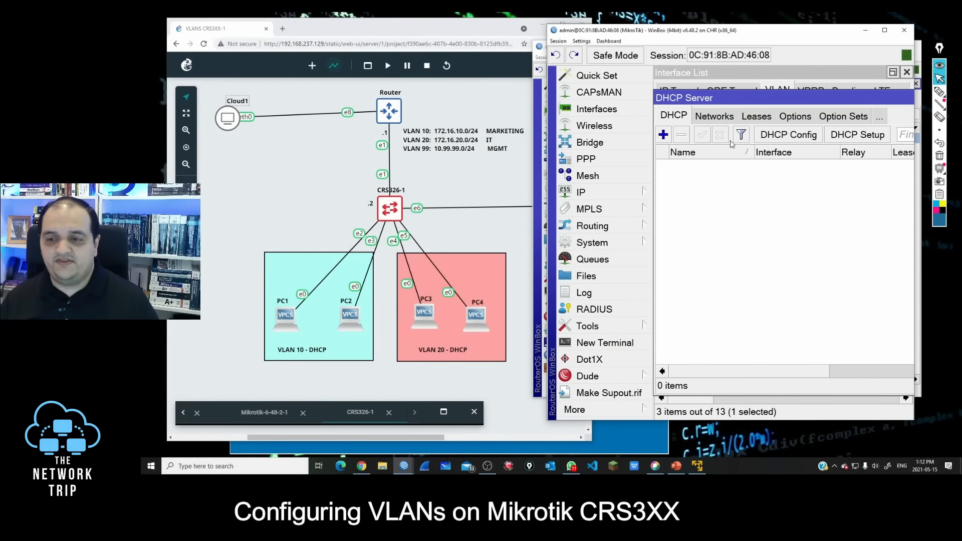
Step: Set up a DHCP server on vlan-10 through DHCP Setup with DNS server 1.1.1.1, accepting the suggested network, gateway, pool and lease time
click(843, 137)
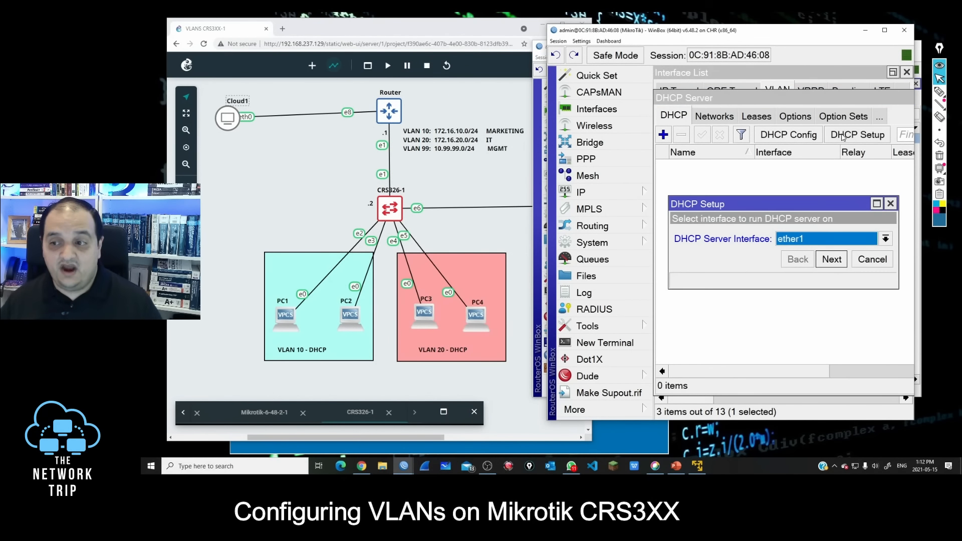
click(808, 240)
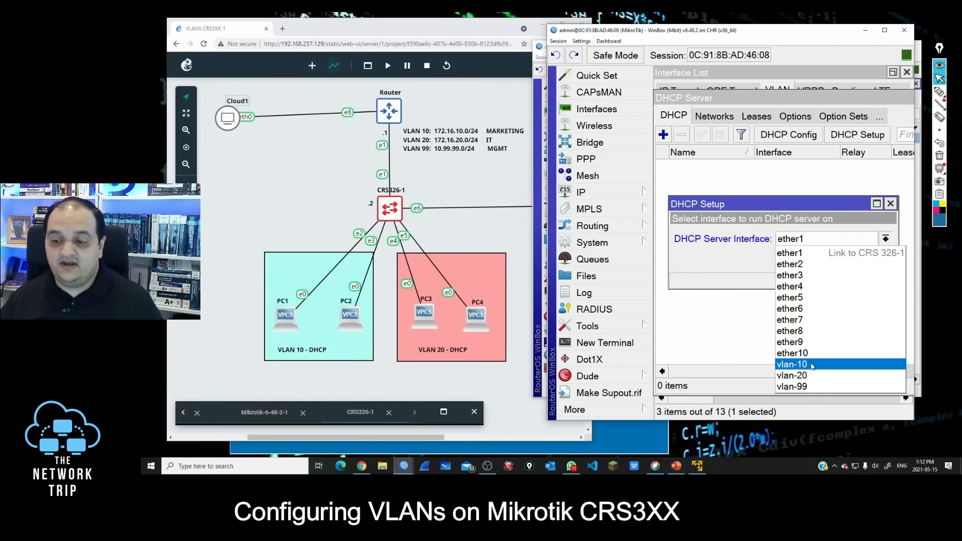
click(826, 362)
click(833, 261)
click(833, 260)
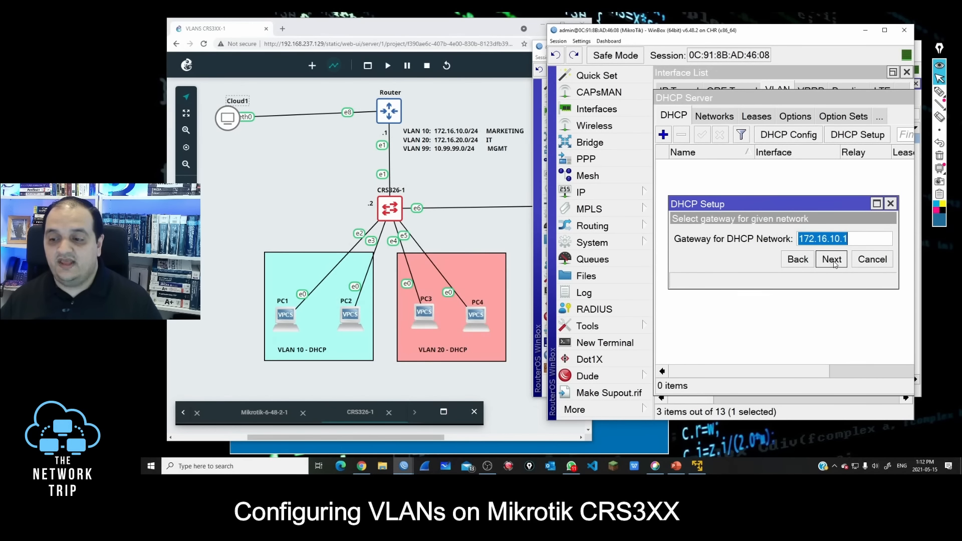
click(833, 261)
click(832, 260)
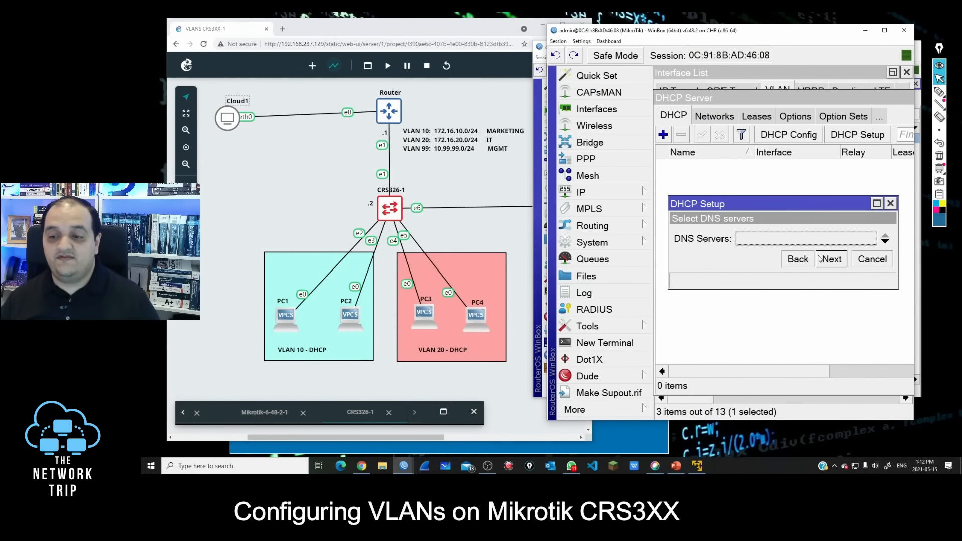
text(1.1.1.1)
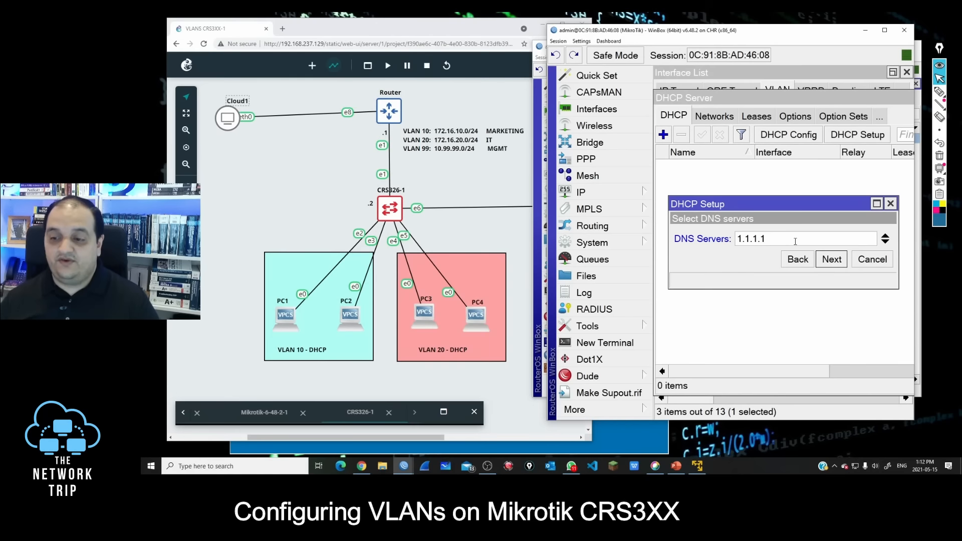
click(832, 260)
click(831, 259)
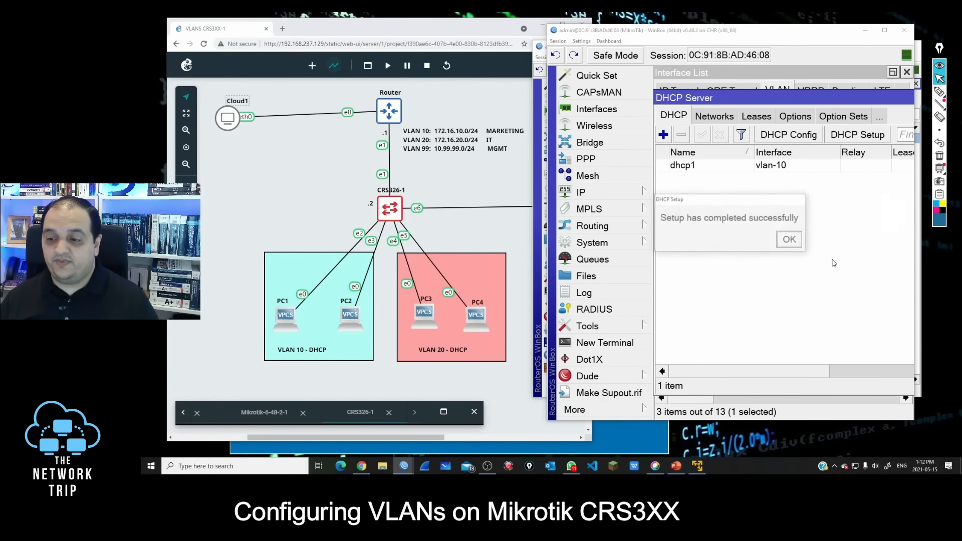
click(790, 241)
Step: Set up a second DHCP server on vlan-20 through DHCP Setup, accepting all suggested values including the 00:10:00 lease time
click(855, 138)
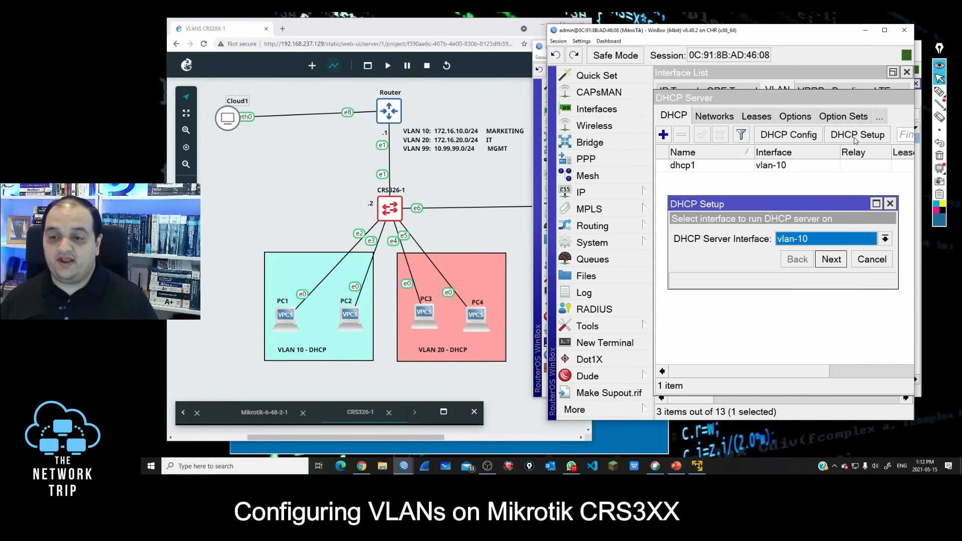
click(812, 241)
click(804, 374)
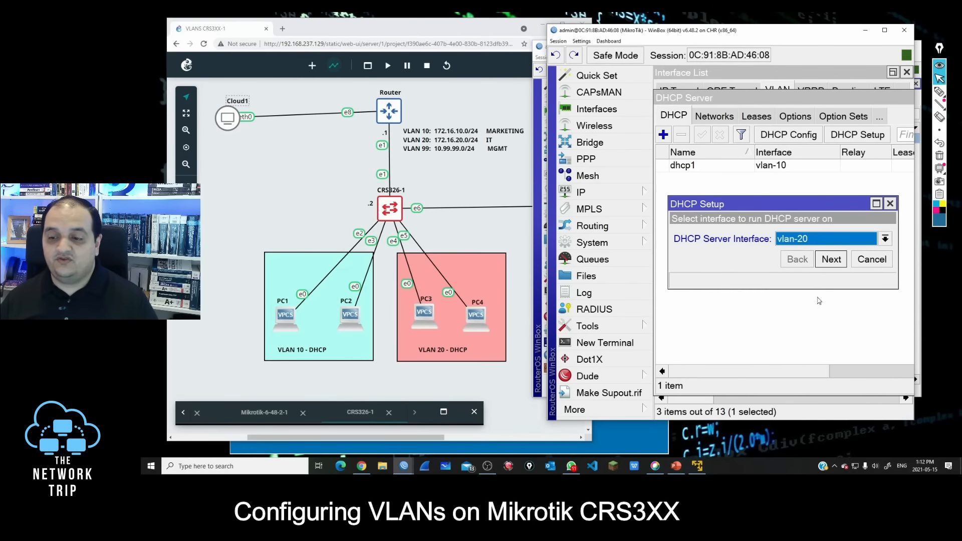
click(831, 261)
click(831, 260)
click(831, 260)
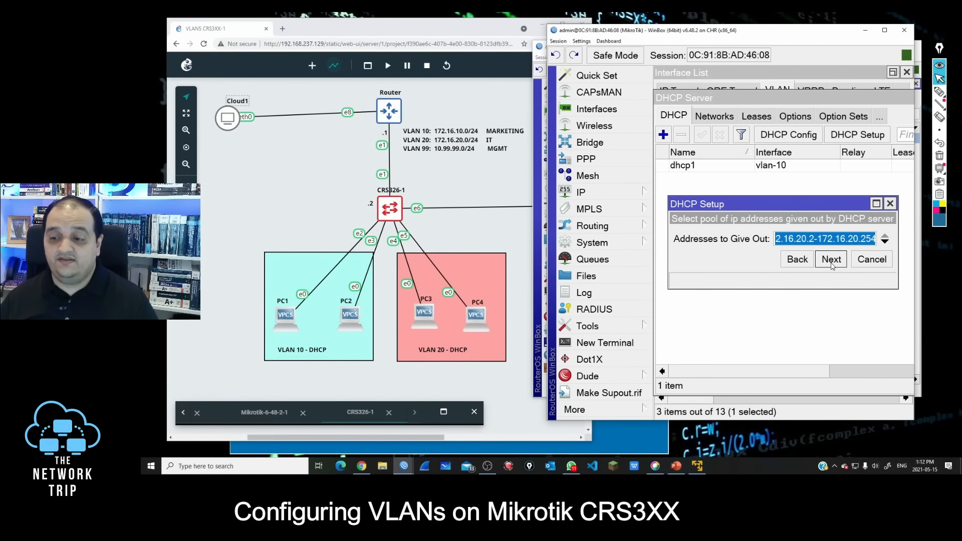
click(831, 260)
click(830, 261)
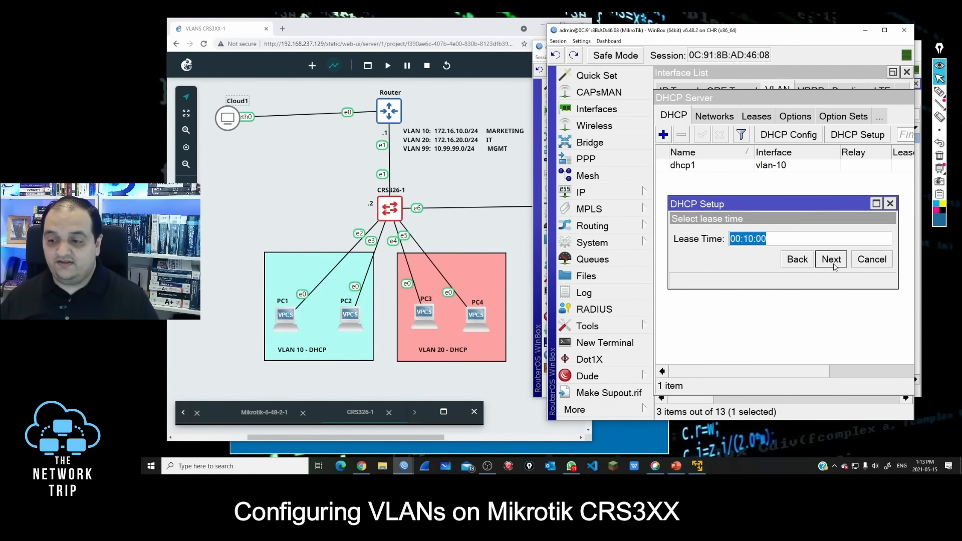
click(831, 260)
click(800, 242)
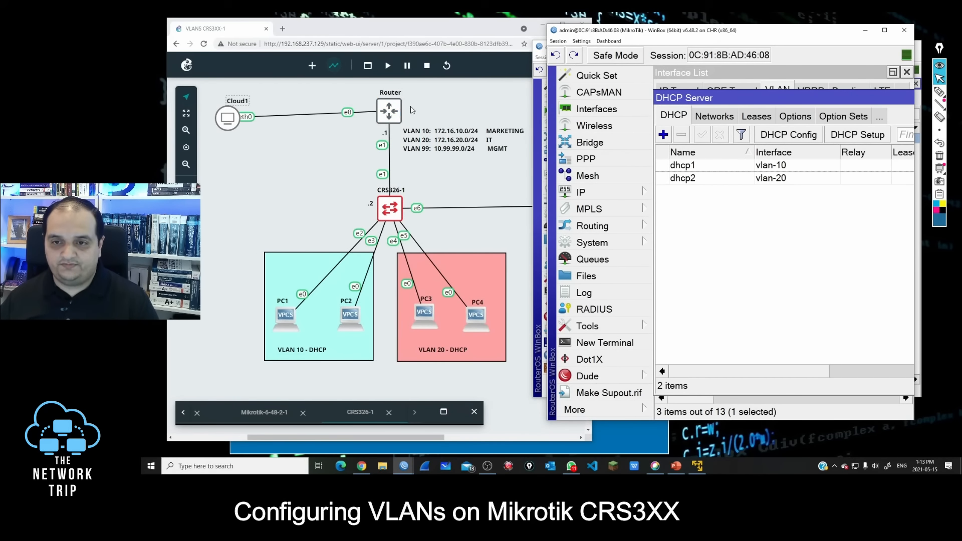
Step: Request a DHCP address on PC1 from its web console with "ip dhcp" and highlight the DORA reply and assigned IP address
right_click(289, 318)
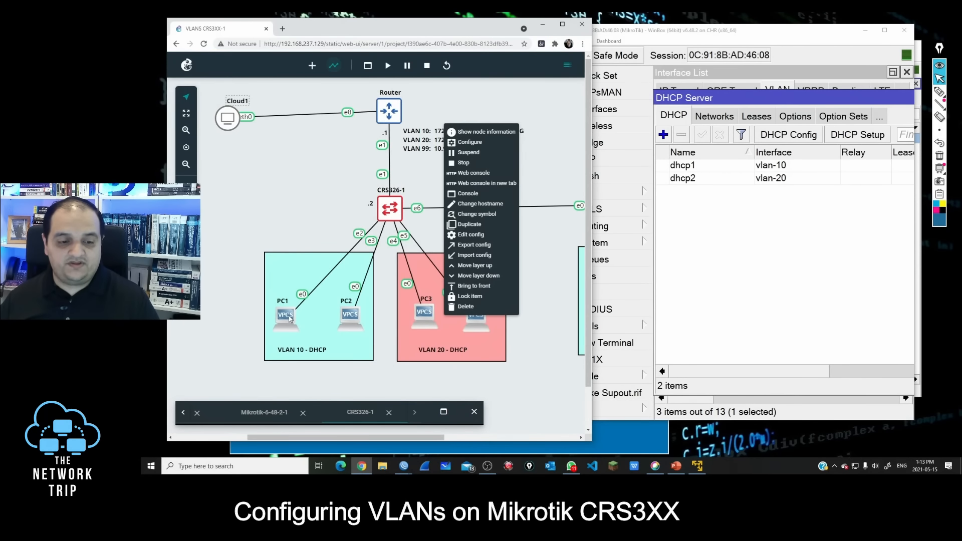
click(484, 173)
drag(426, 226, 490, 93)
text(ip)
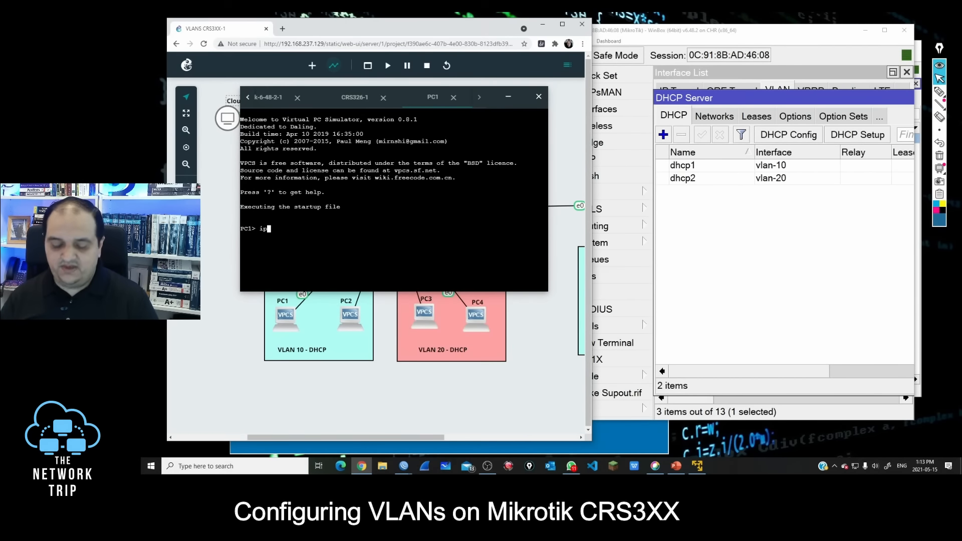
text( dhcp)
key(Return)
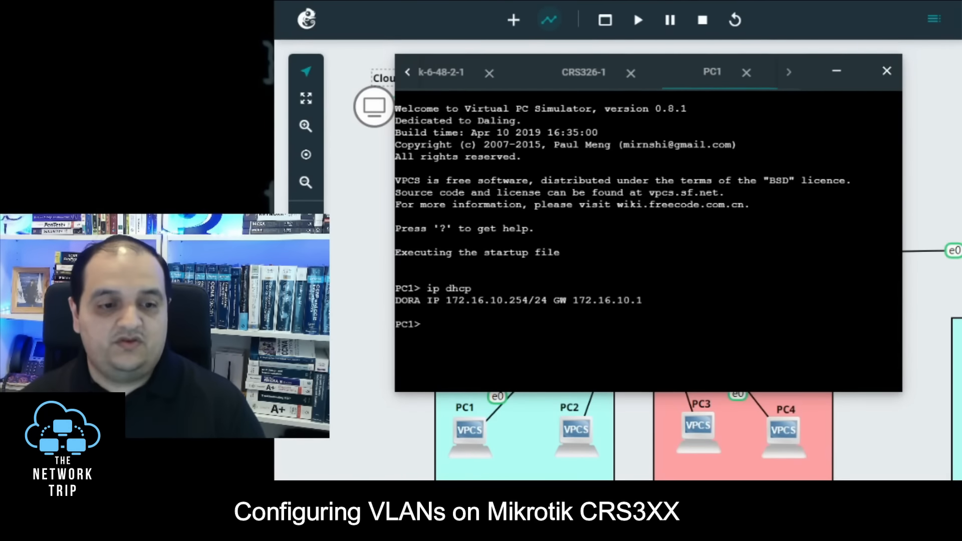
drag(420, 301, 360, 304)
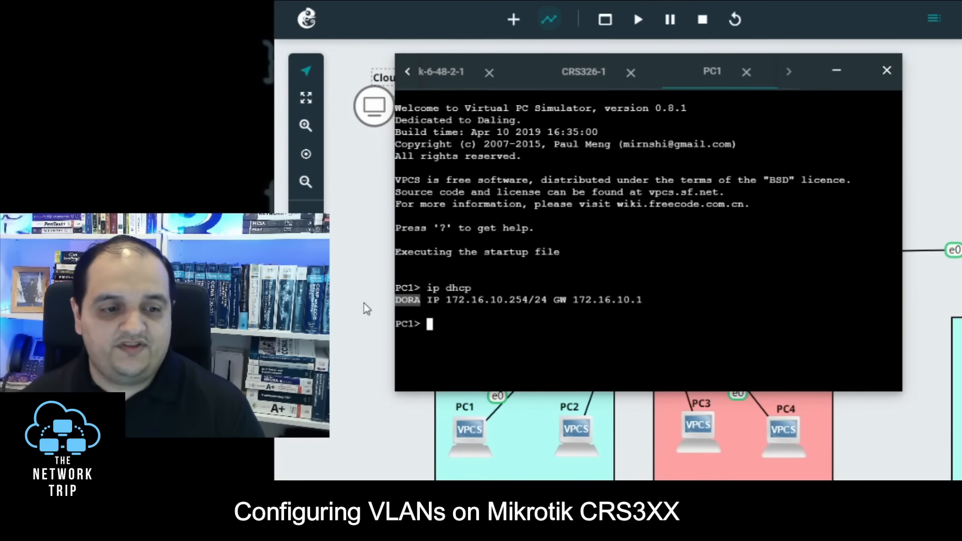
drag(446, 299, 528, 299)
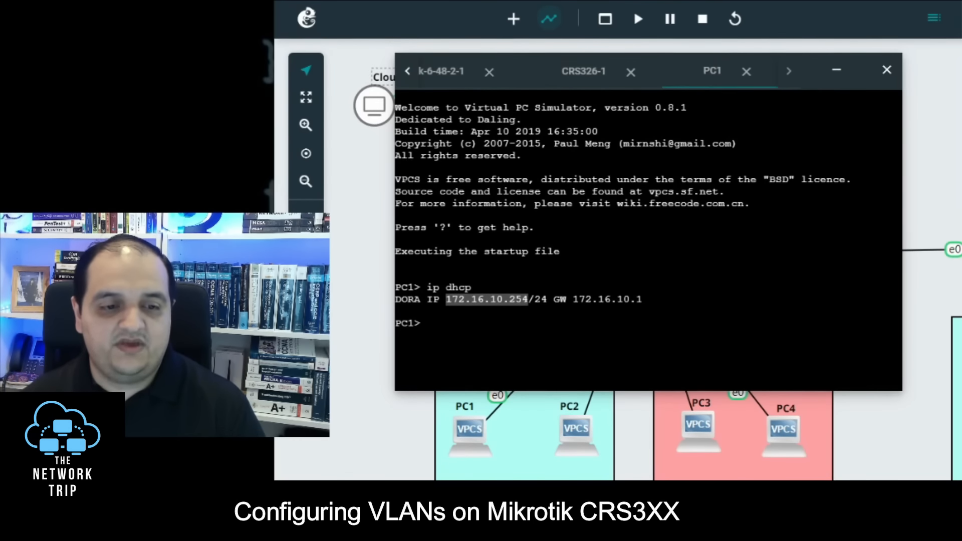
Step: Ping the VLAN 10 gateway 172.16.10.1 from PC1 and minimize the console
text(ping)
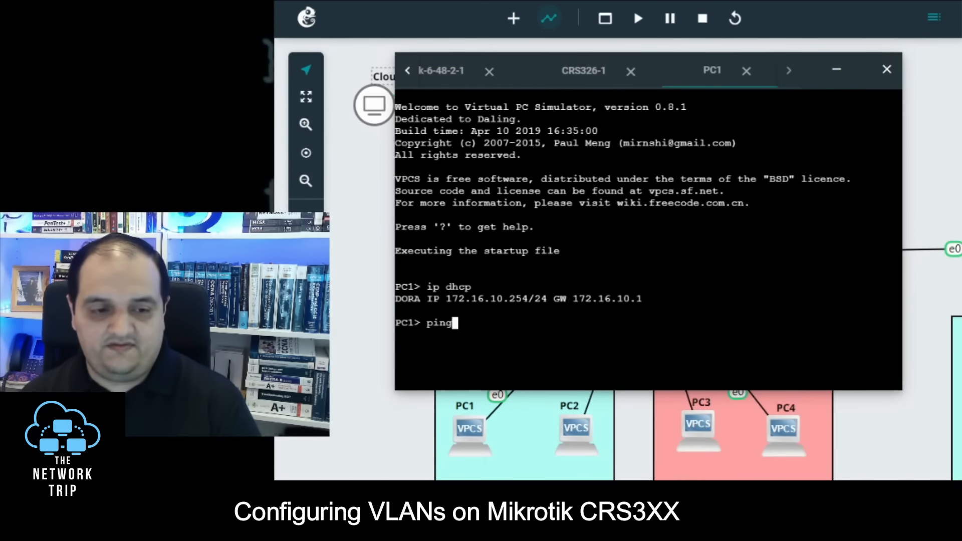
text( 172.16.1)
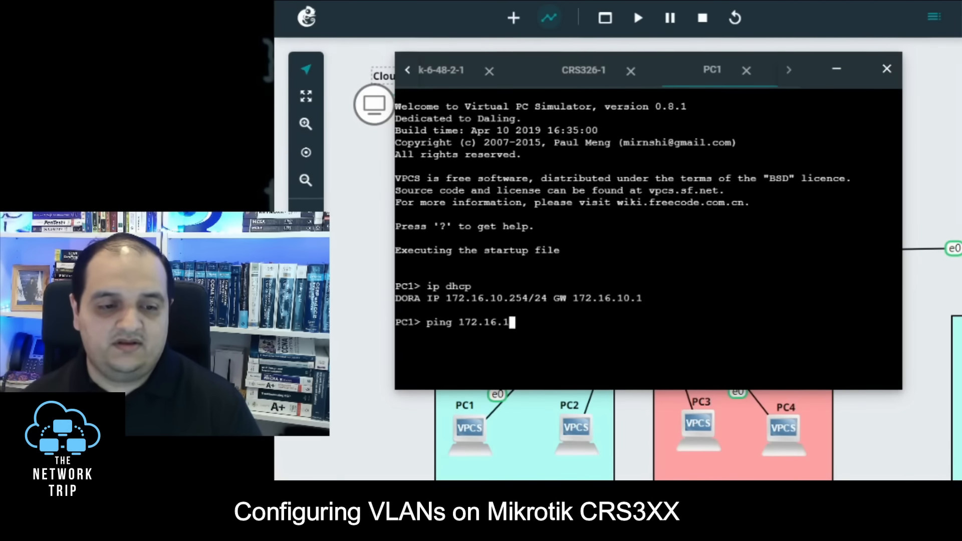
text(0.1)
key(Return)
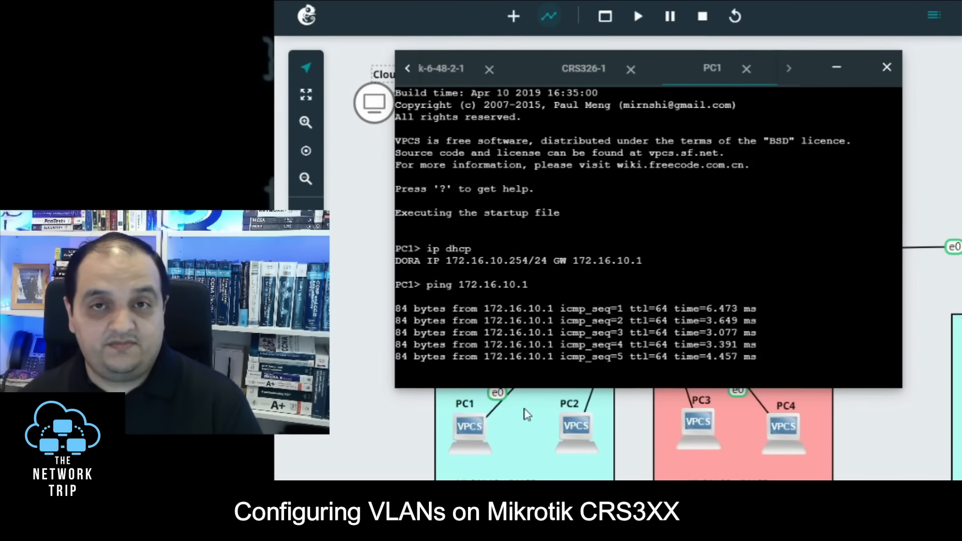
click(836, 67)
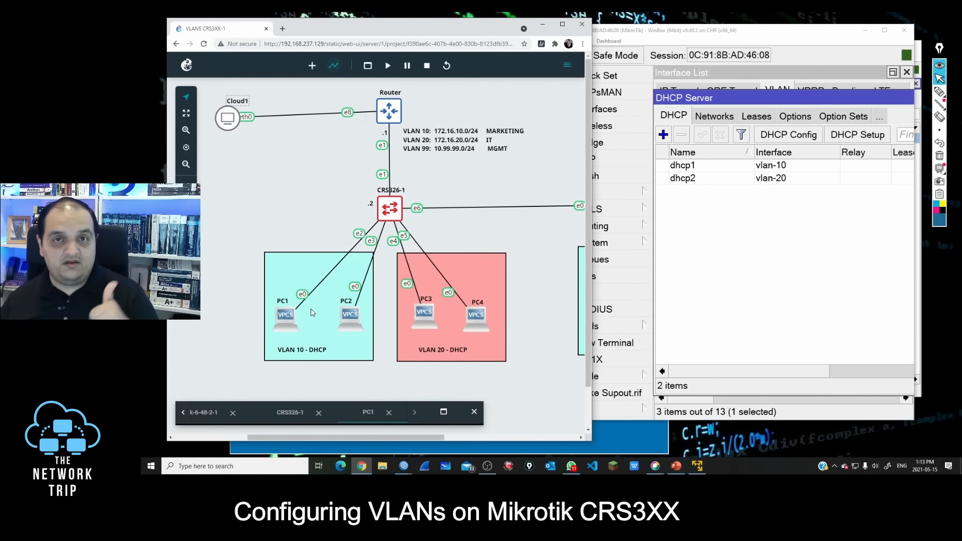
Step: Request a DHCP address on PC3 from its web console with "ip dhcp" and highlight the assigned address
right_click(427, 319)
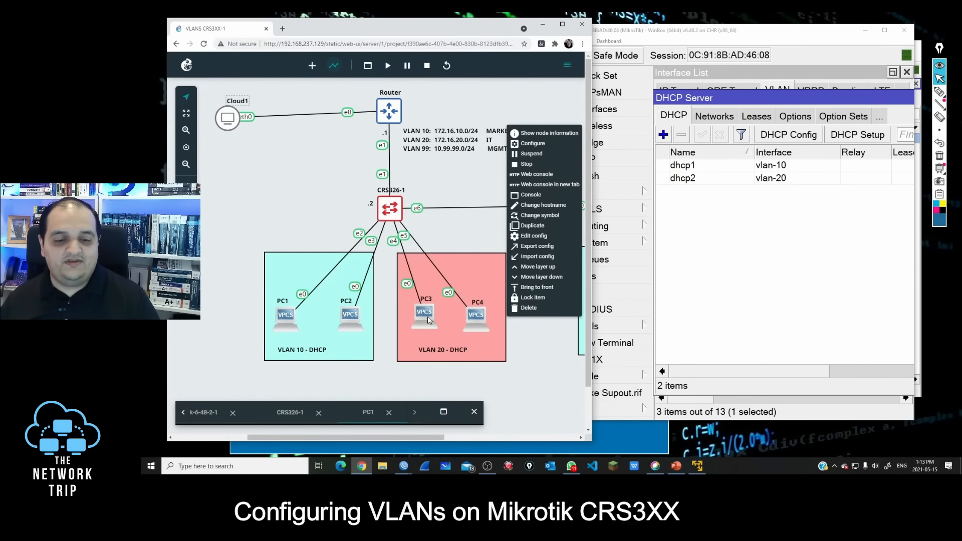
click(537, 174)
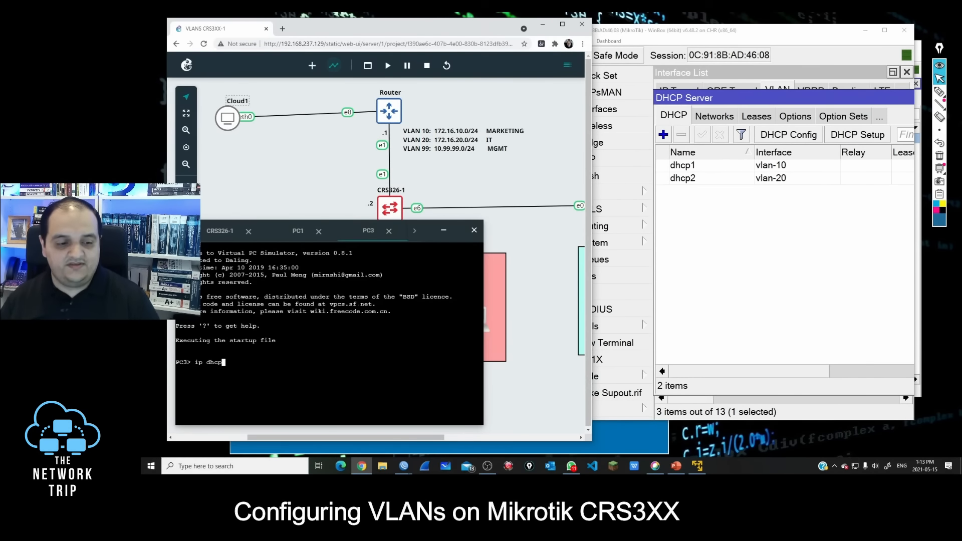
text(ip dhcp)
key(Return)
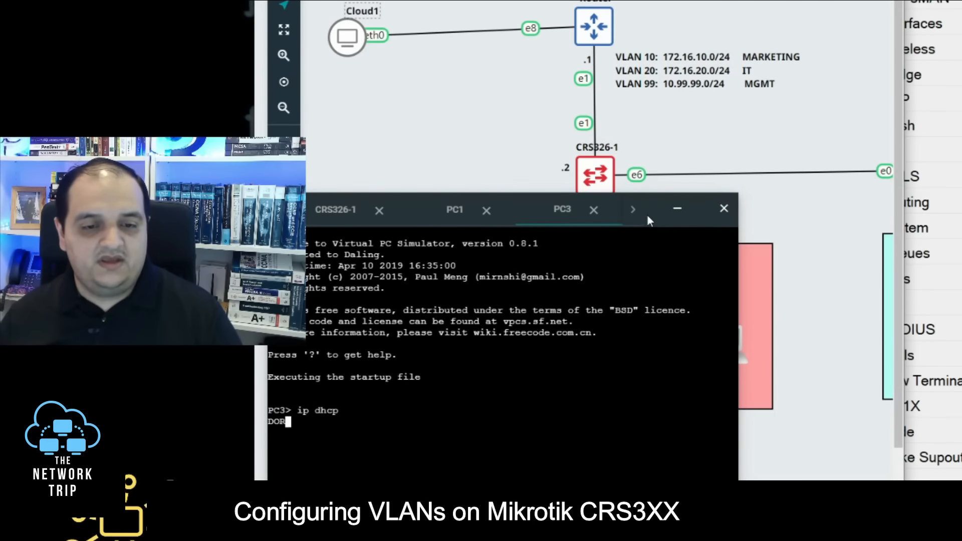
drag(648, 214, 726, 34)
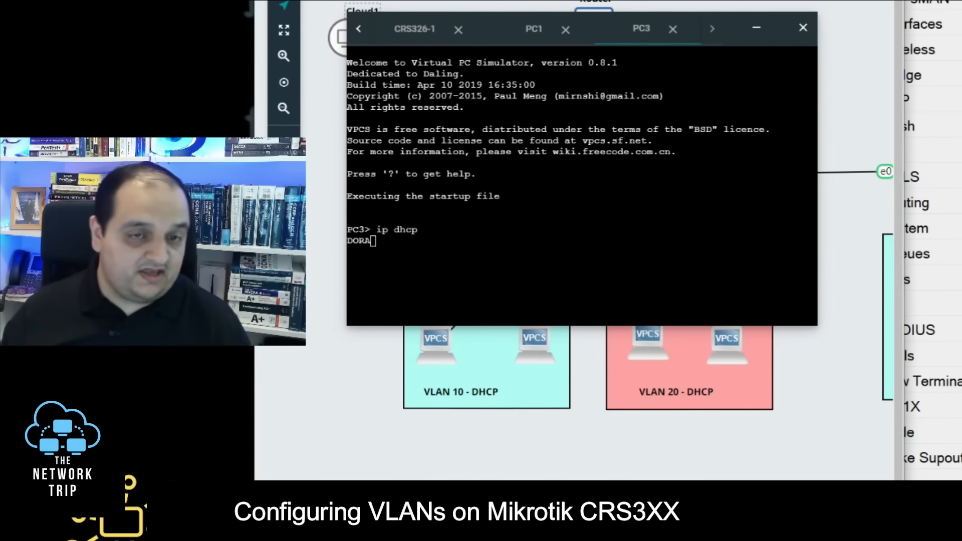
drag(487, 241, 399, 241)
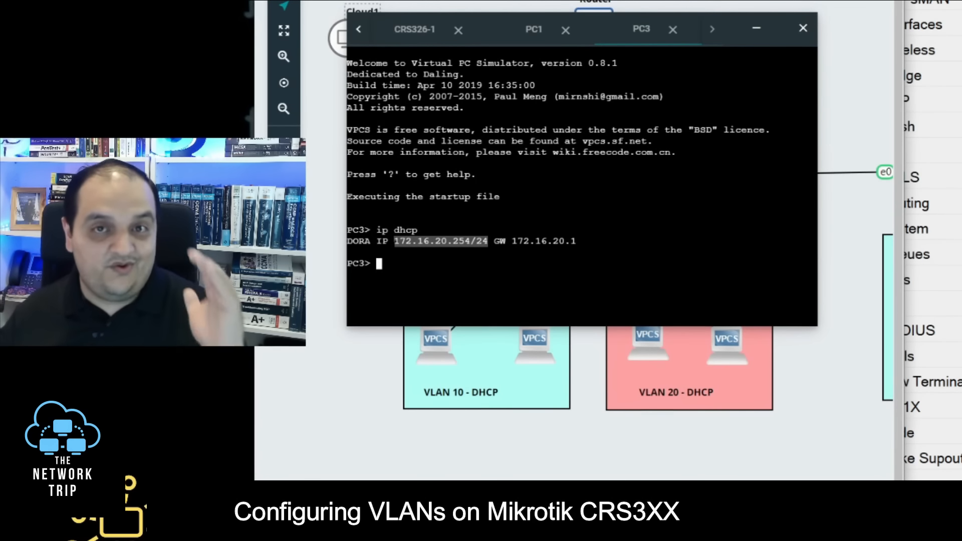
Step: Ping 172.16.20.1 and 172.16.10.1 from PC3 and minimize the console
text(ping 172)
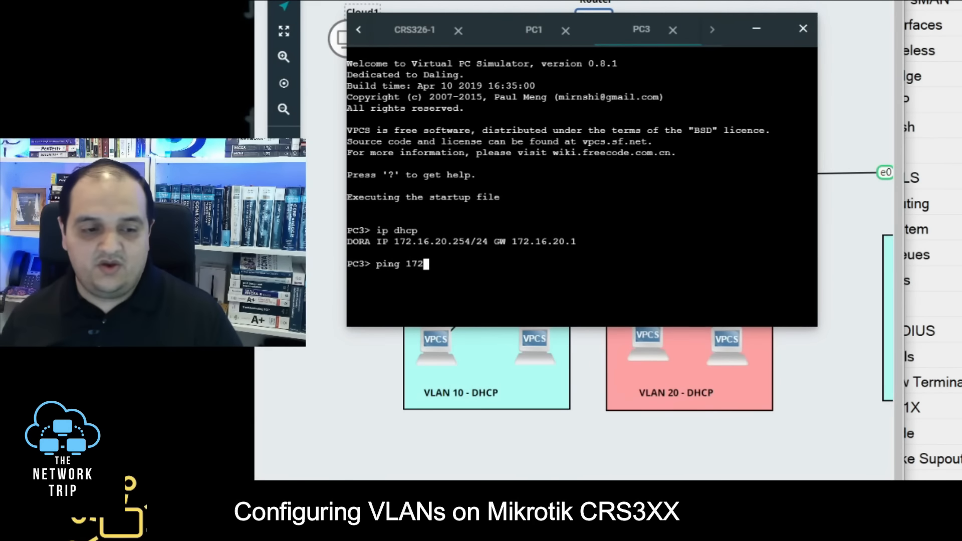
text(.16.20.1)
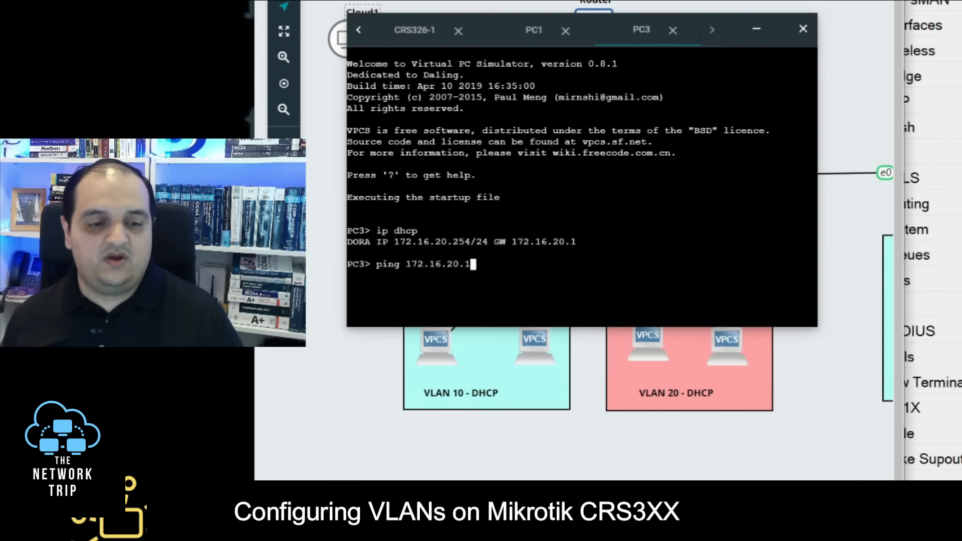
key(Return)
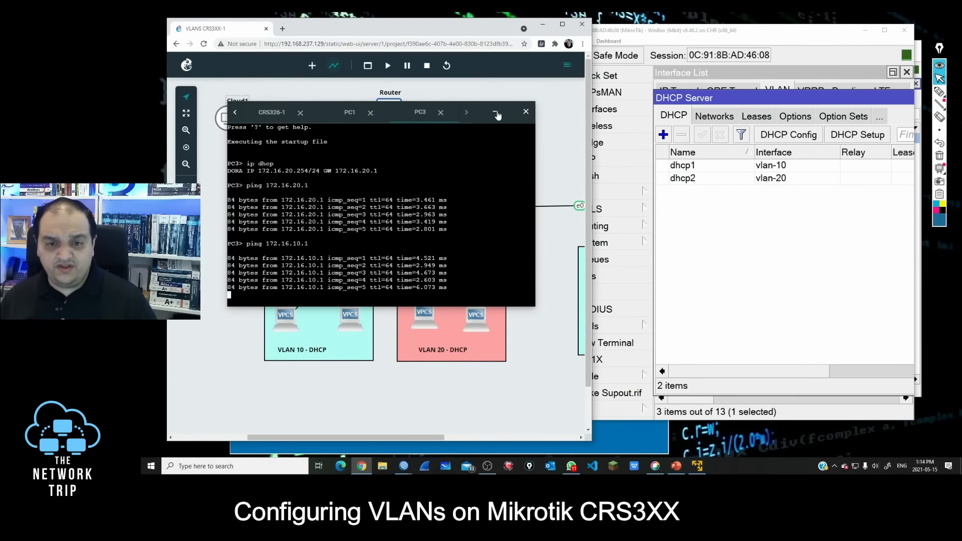
click(755, 29)
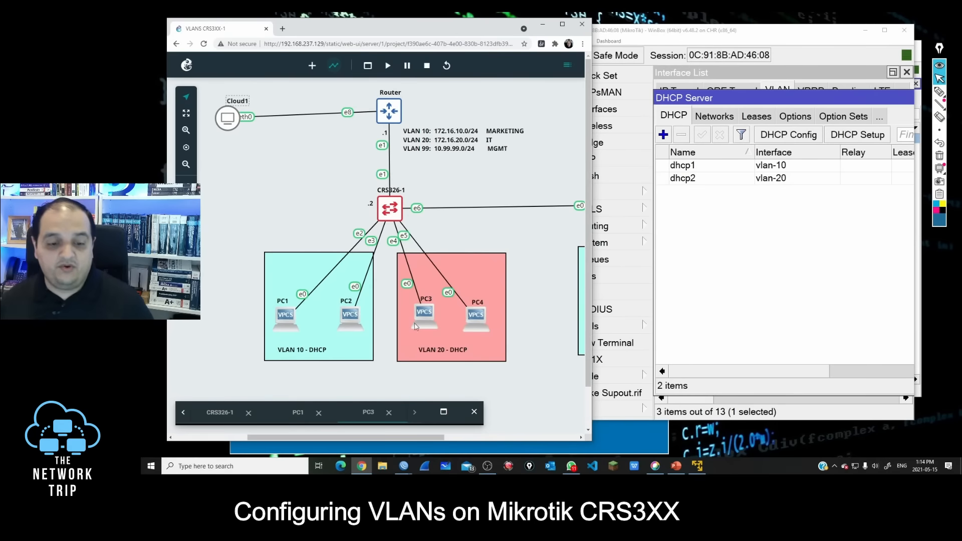
Step: Circle the CRS326-2 switch and draw an arrow pointing at PC5 with the annotation pen
mouse_move(404, 466)
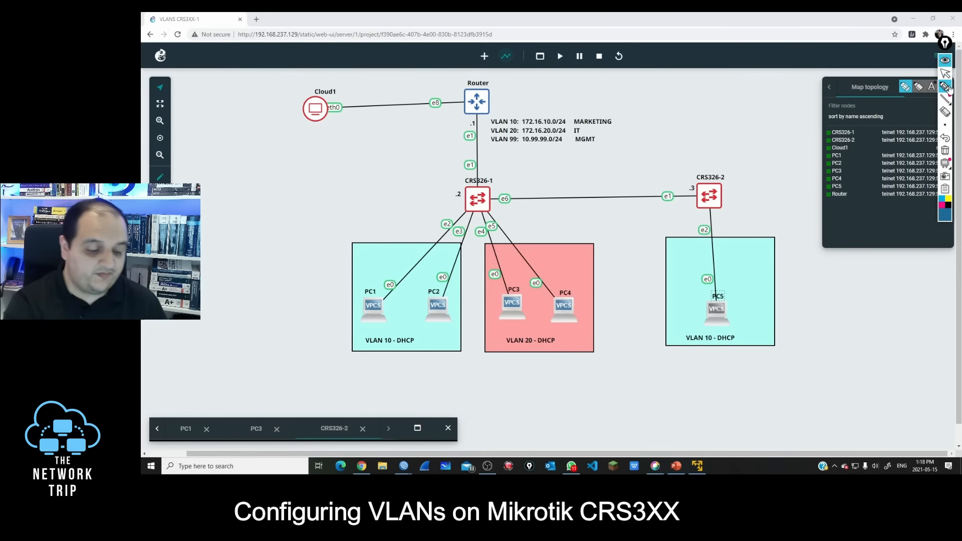
mouse_move(711, 153)
mouse_down()
mouse_move(671, 169)
mouse_move(754, 184)
mouse_move(693, 155)
mouse_up()
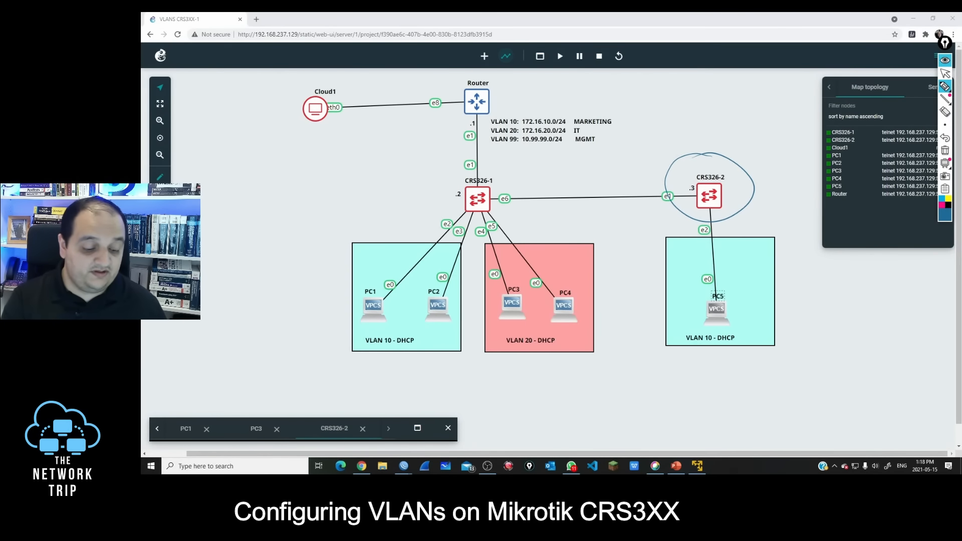
drag(754, 258, 748, 295)
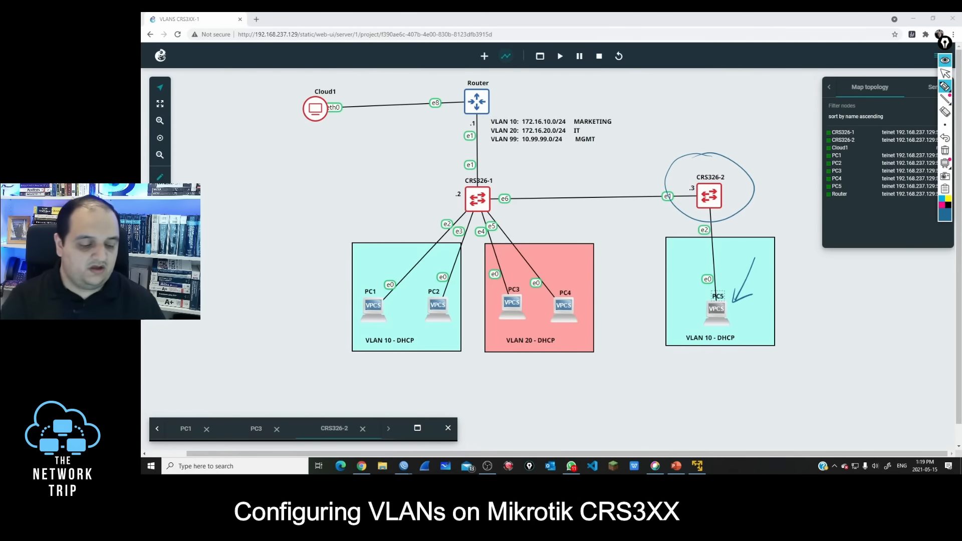
Step: Annotate the CRS326-1 to CRS326-2 link as a trunk for 10,99, circle port e6 and mark both switches with arrows
drag(575, 200, 577, 197)
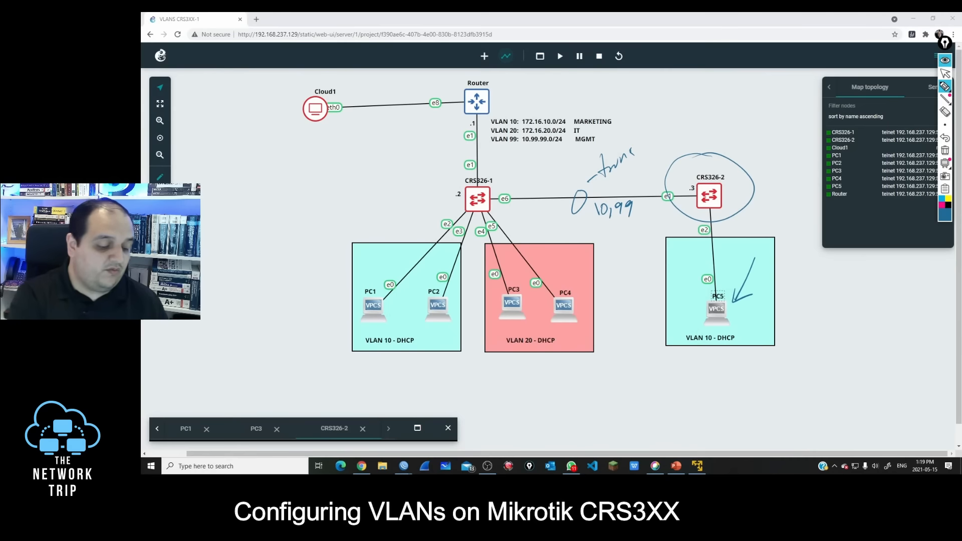
drag(492, 194, 510, 185)
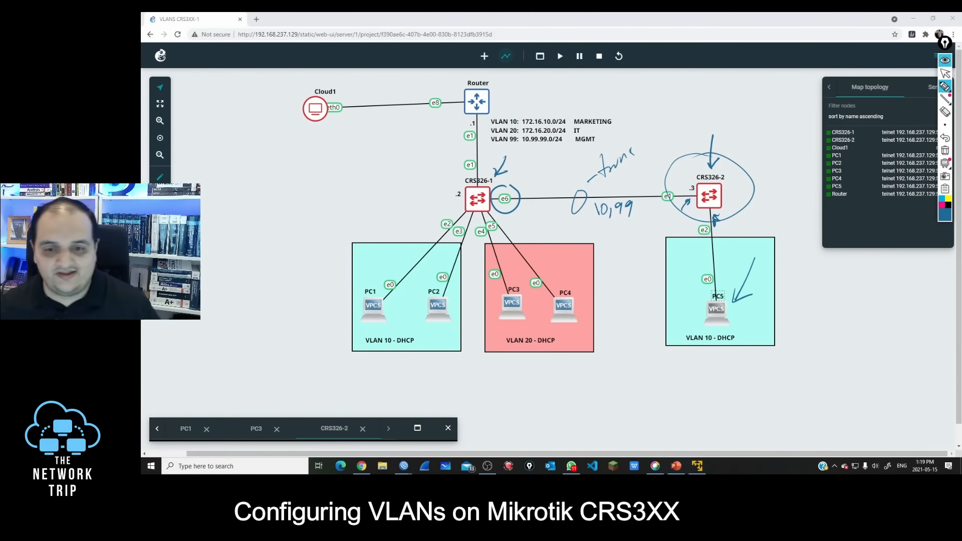
click(944, 73)
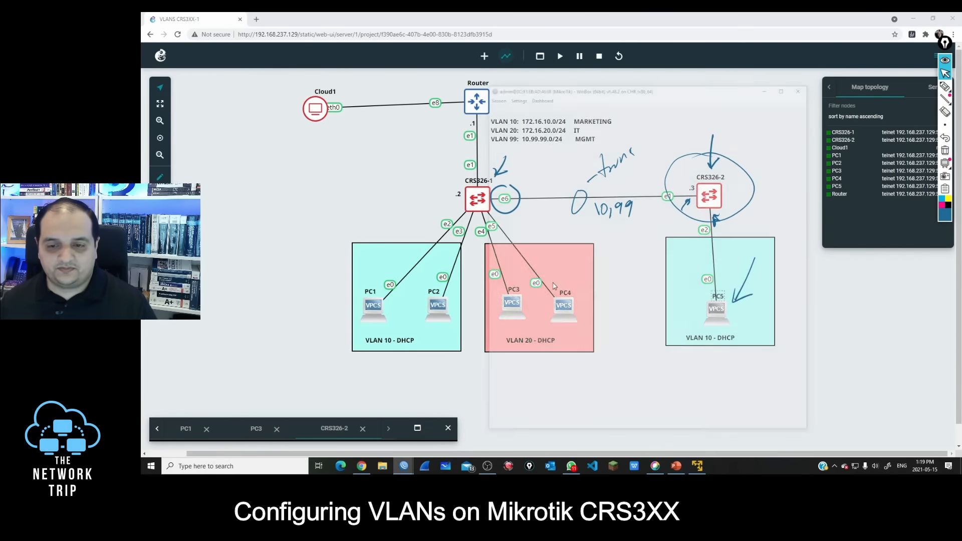
Step: Bring the WinBox session to the front, clear the pen annotations and reposition its window
click(476, 426)
click(944, 151)
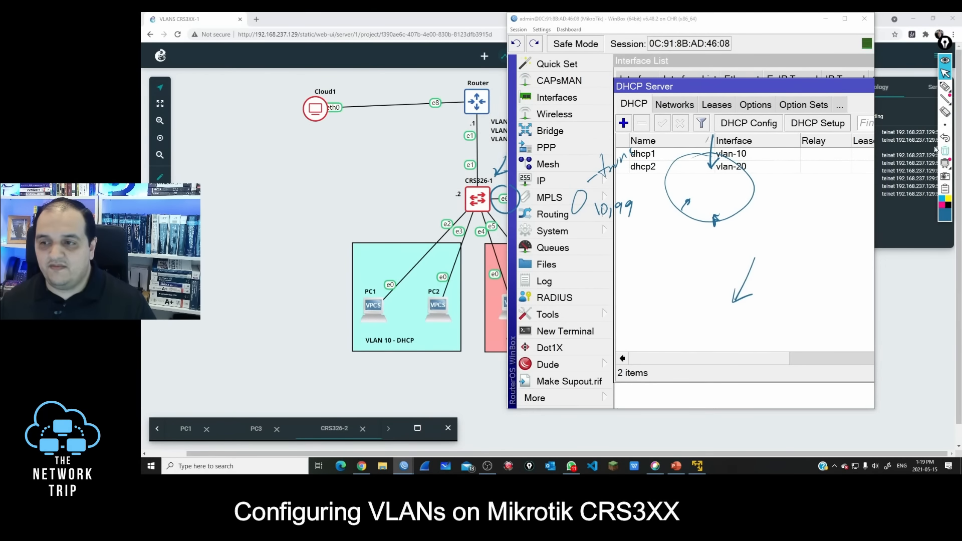
drag(722, 15, 775, 31)
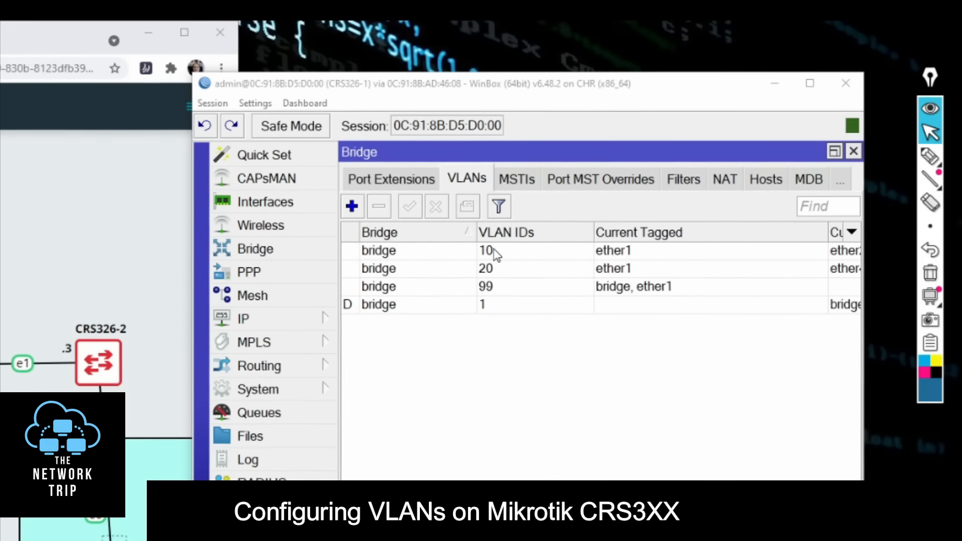
Step: Add ether6 as a second tagged port of bridge VLAN 10 on CRS326-1
click(490, 250)
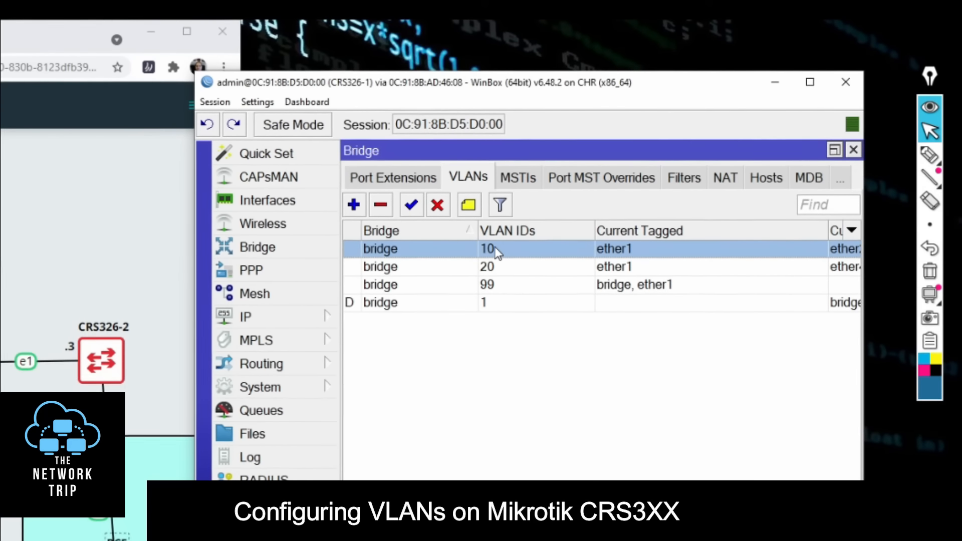
double_click(496, 252)
click(929, 155)
click(929, 133)
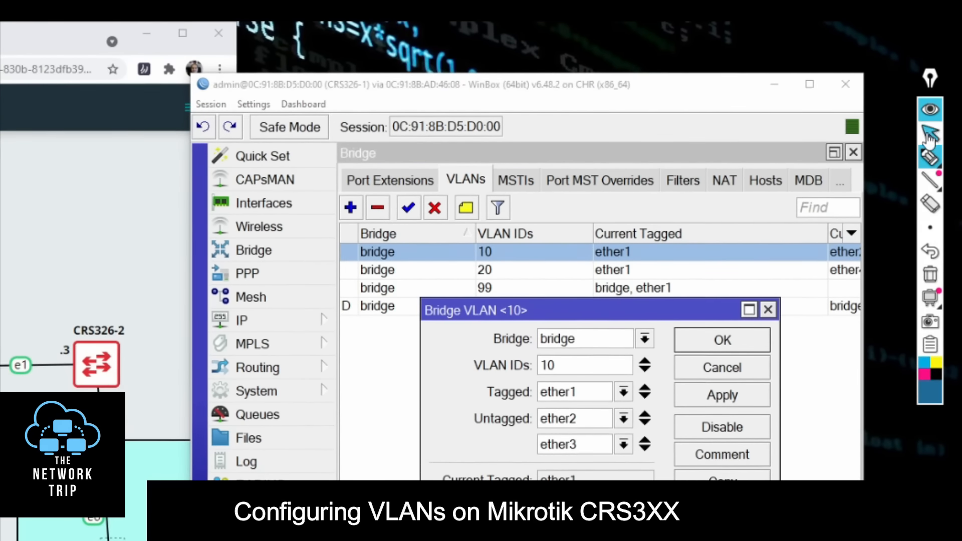
click(643, 399)
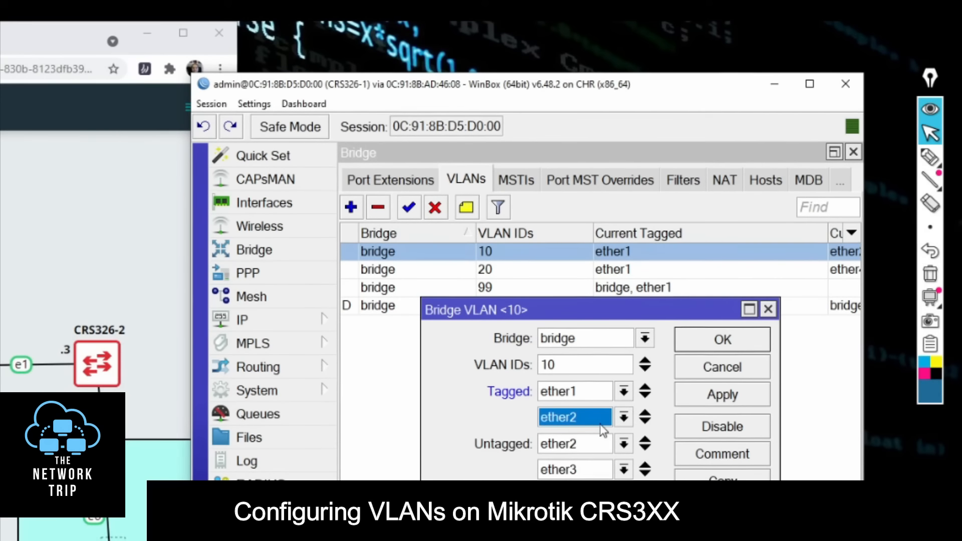
click(598, 419)
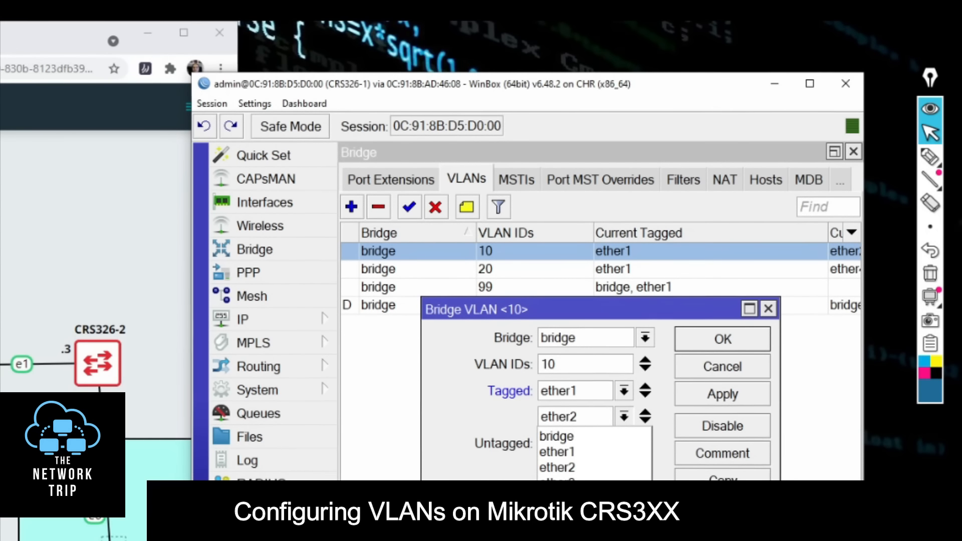
click(558, 529)
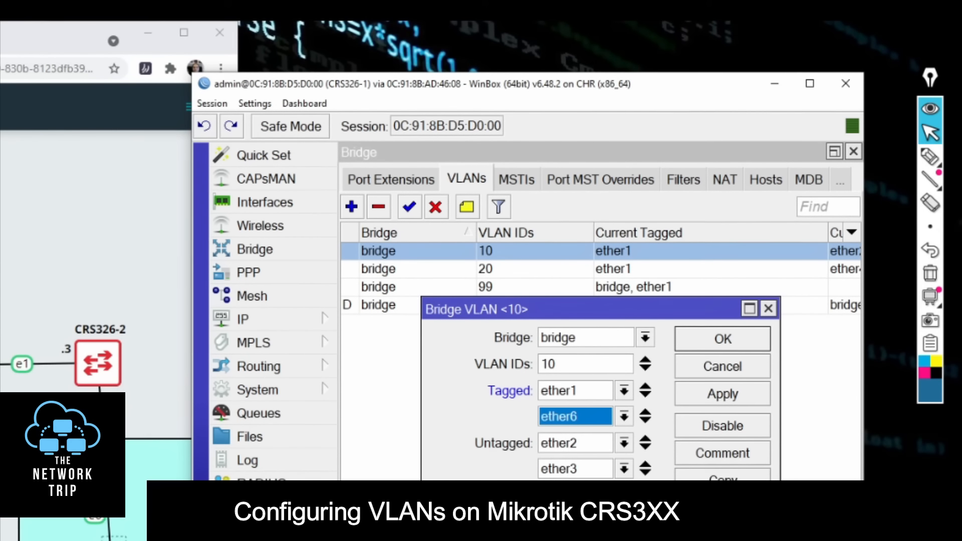
click(722, 338)
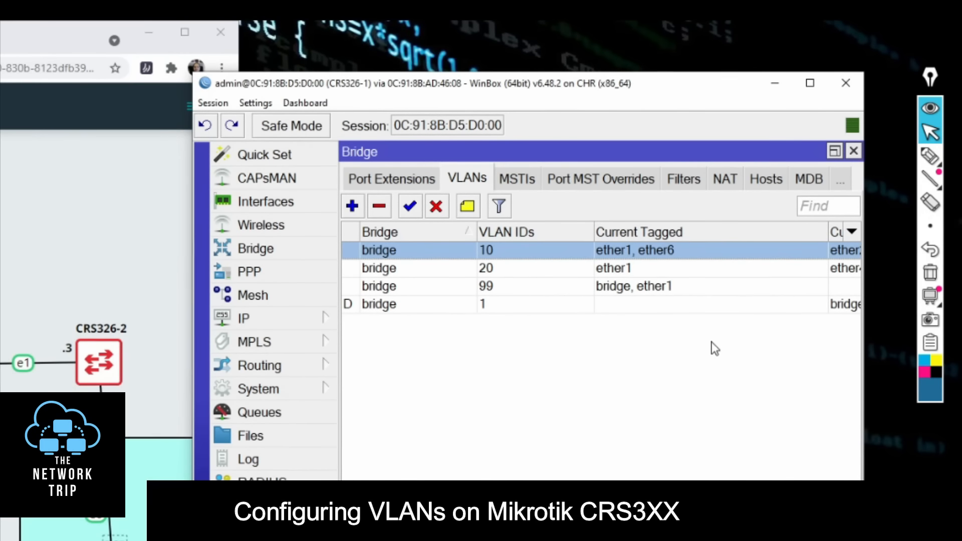
Step: Add ether6 to the tagged ports of bridge VLAN 99 on CRS326-1
double_click(500, 289)
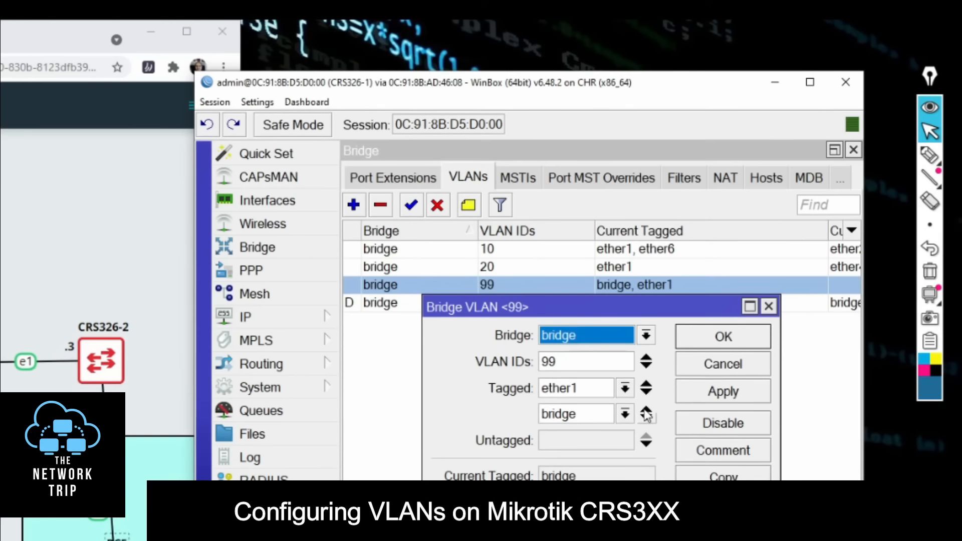
click(648, 395)
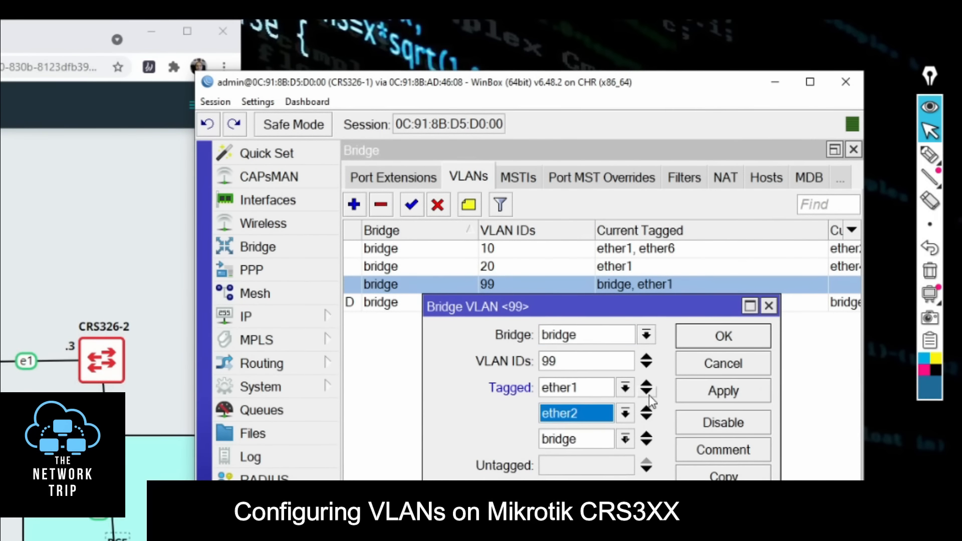
click(597, 419)
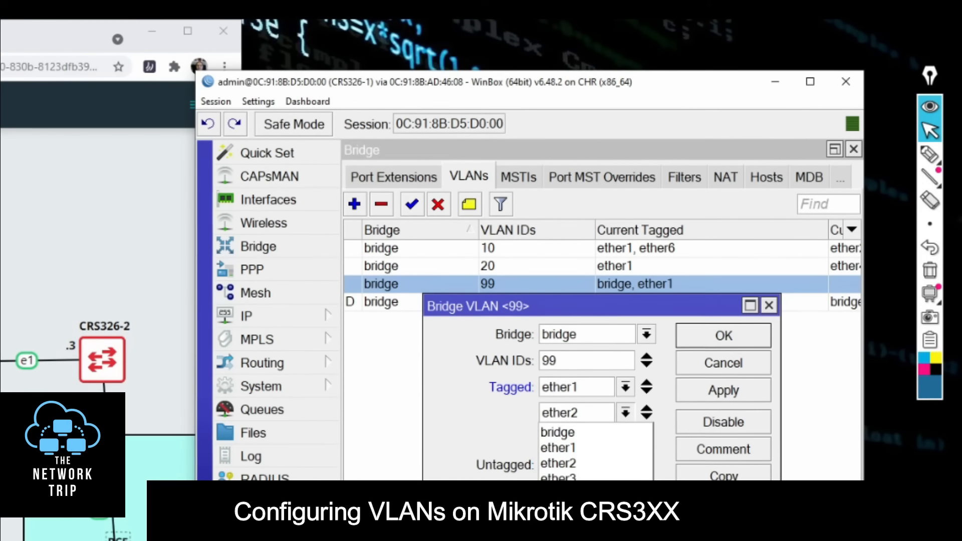
click(596, 524)
click(711, 341)
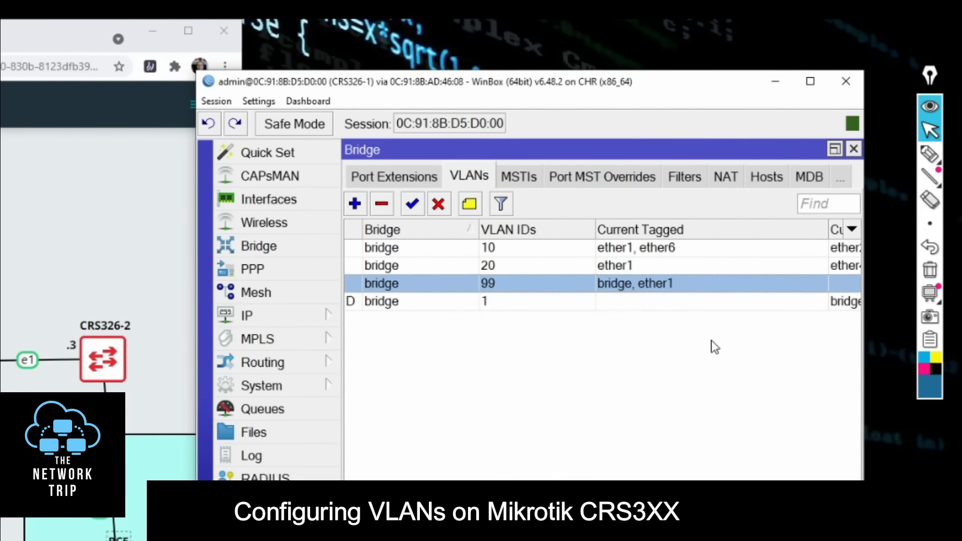
Step: Annotate the topology with an arrow labelled 10,99 from CRS326-1 towards CRS326-2, mark port e6, and outline CRS326-2
click(859, 47)
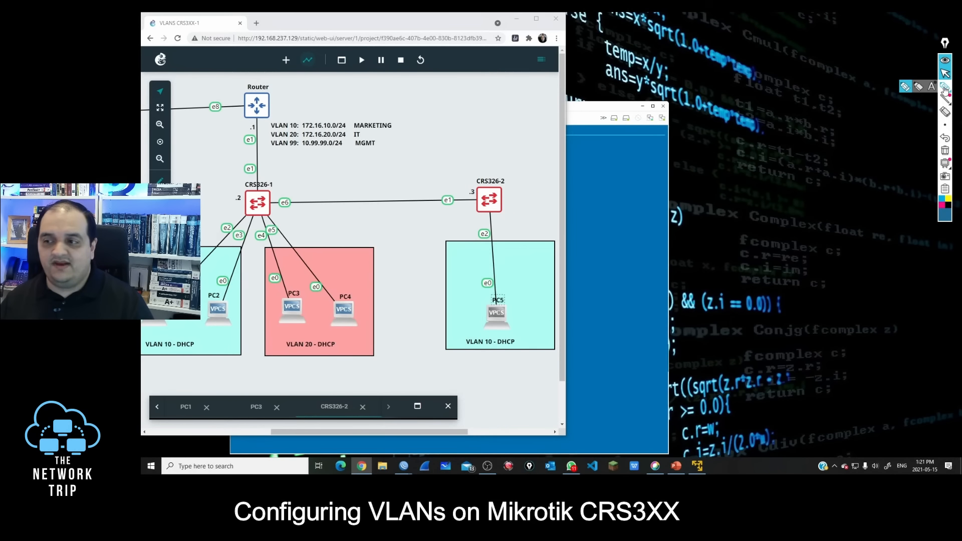
mouse_move(281, 163)
mouse_down()
mouse_move(274, 181)
mouse_move(291, 192)
mouse_move(424, 187)
mouse_move(408, 195)
mouse_up()
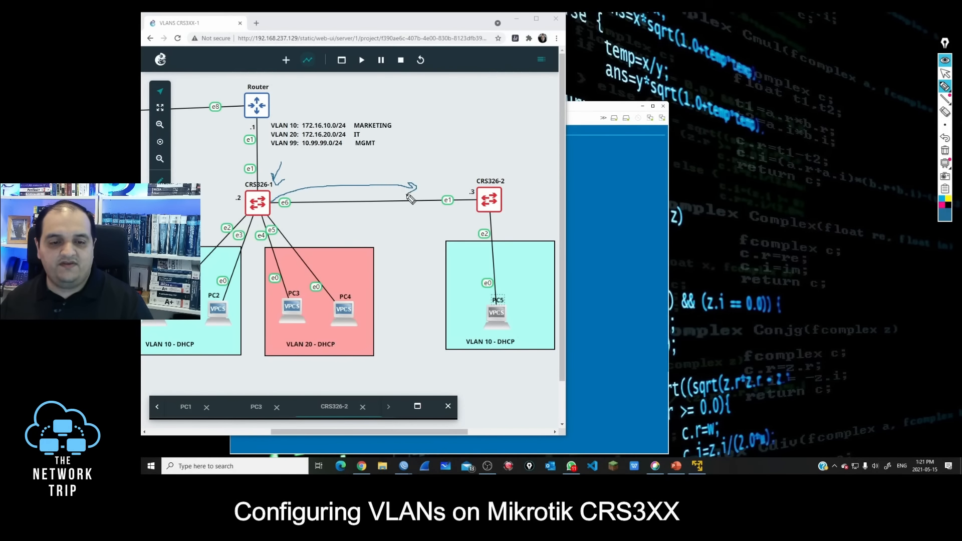
mouse_move(368, 170)
mouse_down()
mouse_move(369, 180)
mouse_move(394, 168)
mouse_move(397, 179)
mouse_up()
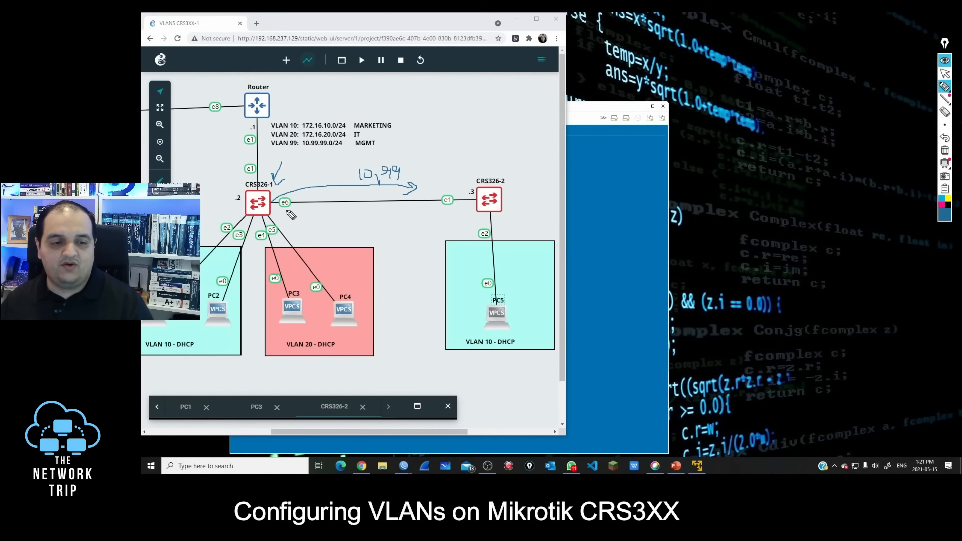
drag(287, 219, 290, 211)
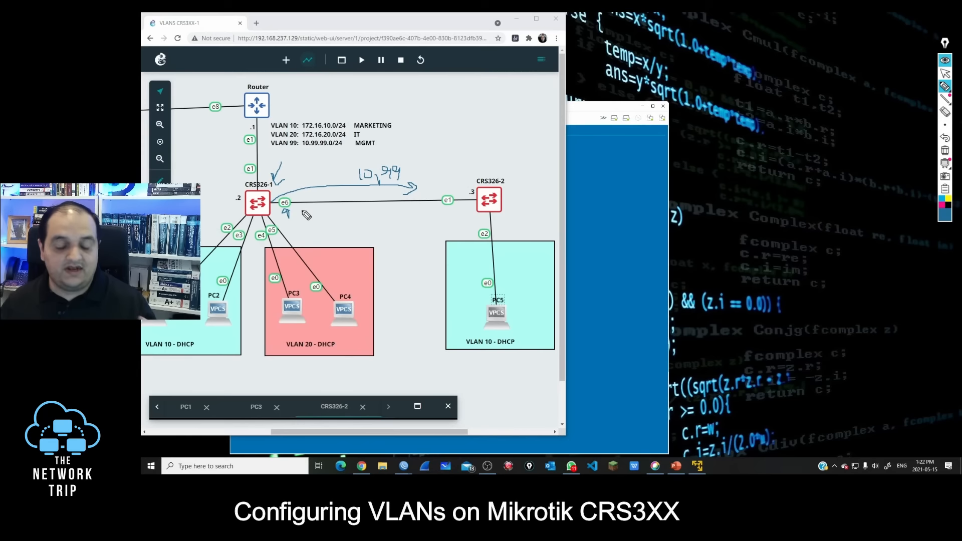
drag(492, 139, 490, 169)
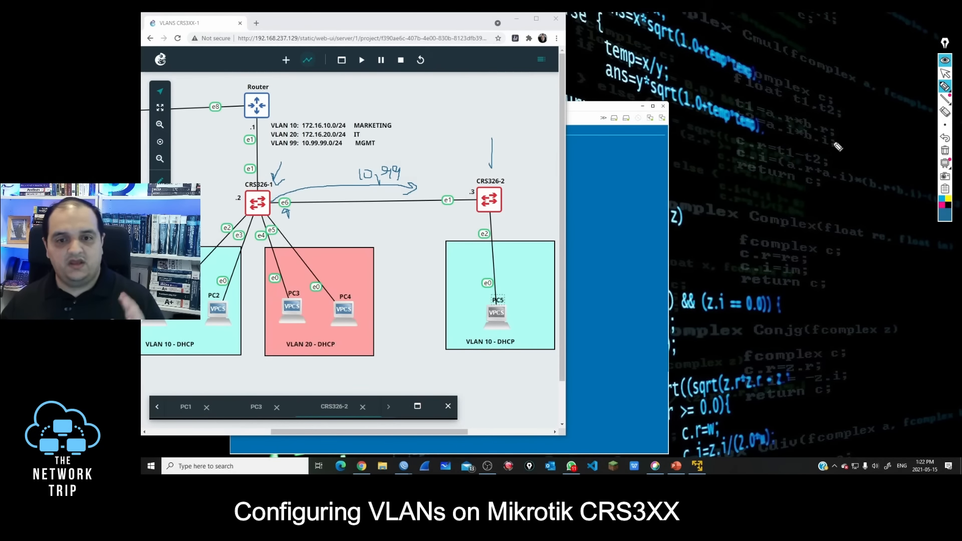
mouse_move(474, 173)
mouse_down()
mouse_move(456, 219)
mouse_move(467, 182)
mouse_up()
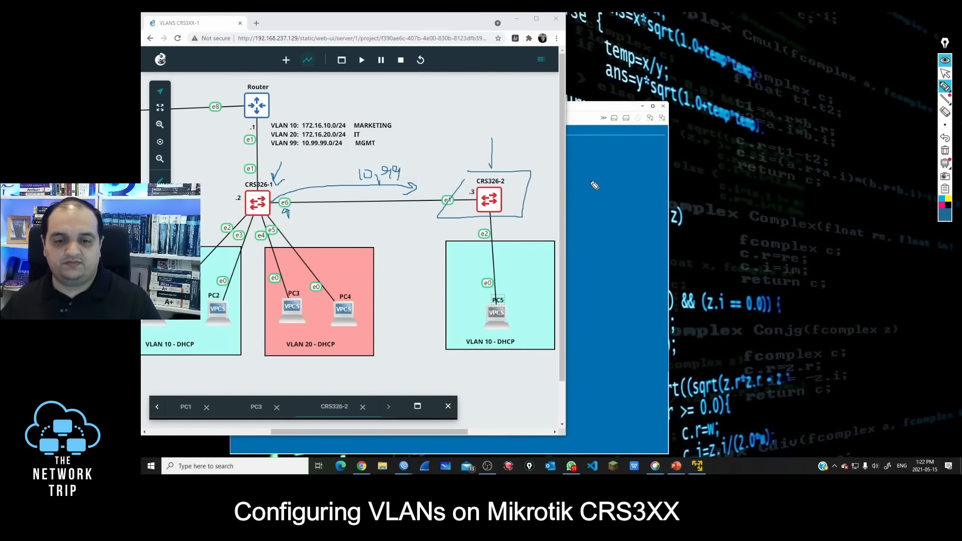
click(944, 74)
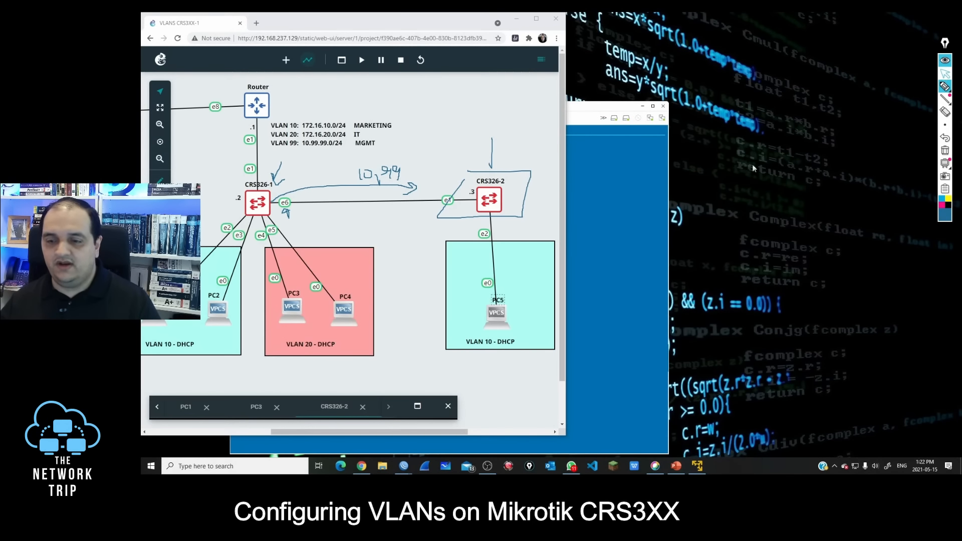
Step: Switch to the CRS326-2 WinBox session and create a bridge interface named bridge
mouse_move(404, 466)
click(428, 435)
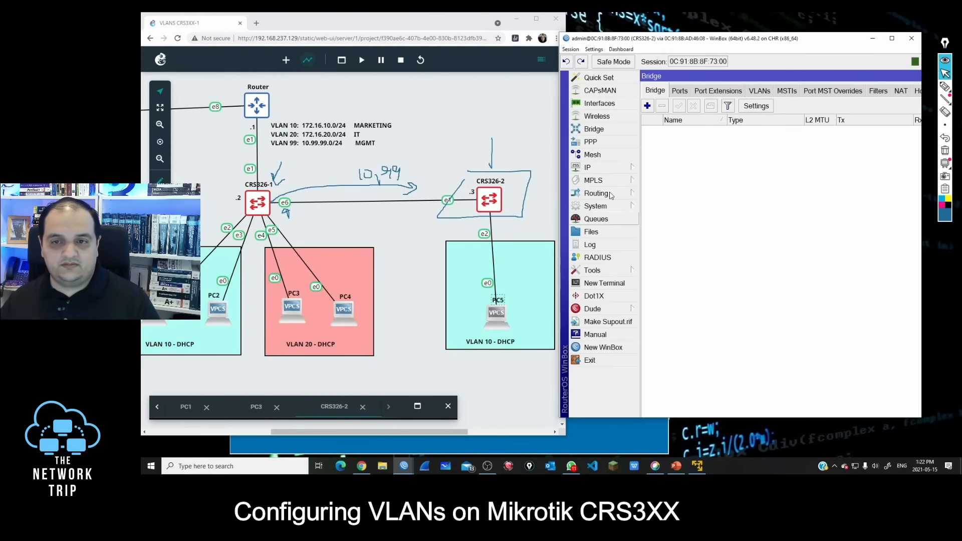
click(647, 106)
text(bridge)
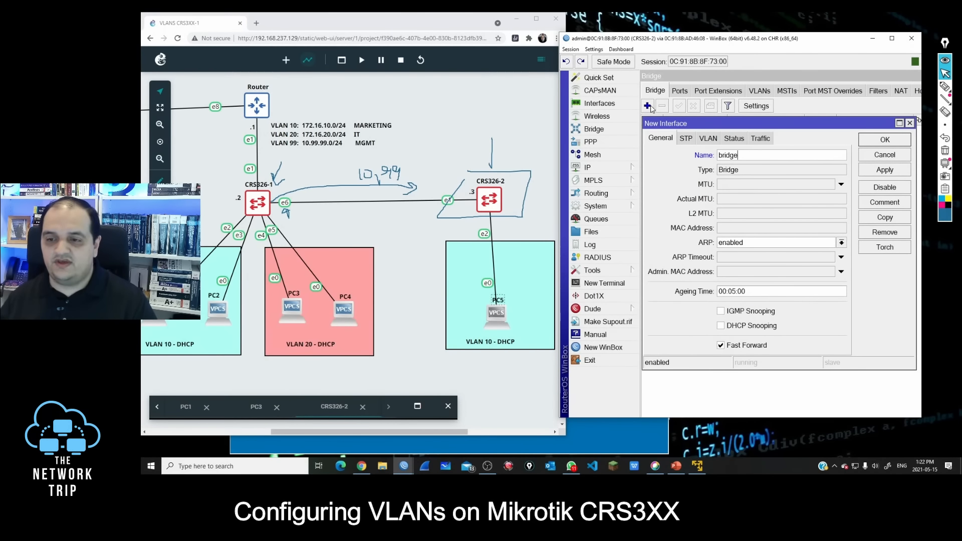
key(Return)
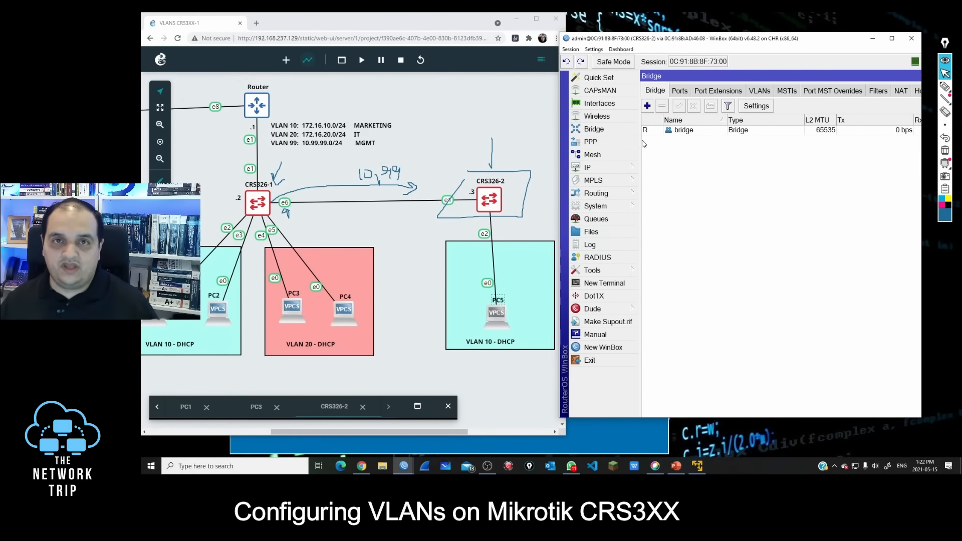
Step: Add ether1 and ether2 as ports of the bridge on CRS326-2
click(679, 91)
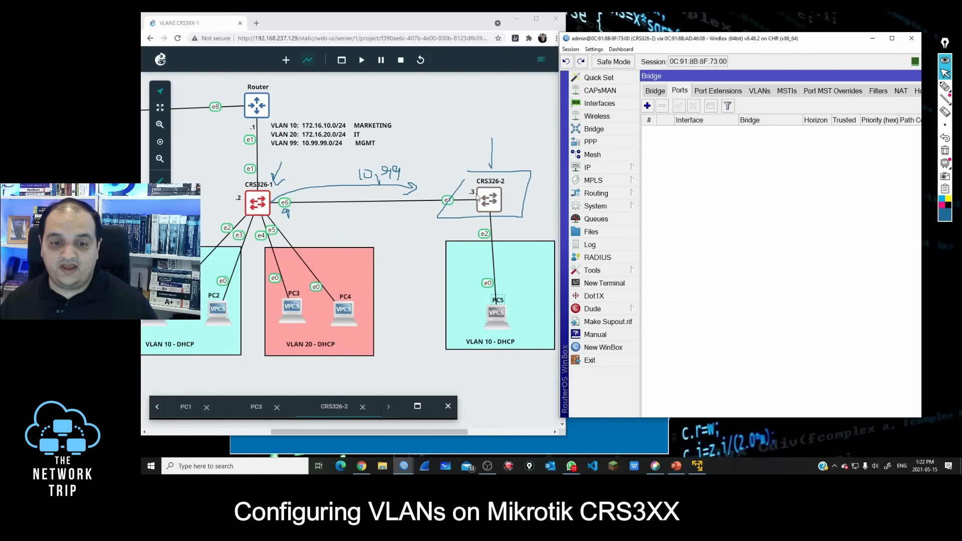
click(647, 106)
click(738, 172)
click(735, 196)
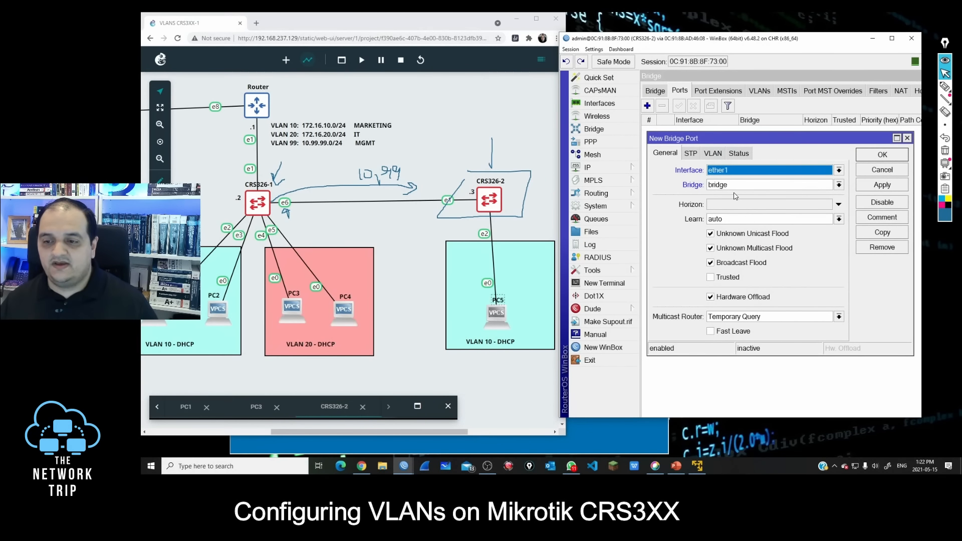
click(864, 189)
click(874, 232)
click(726, 180)
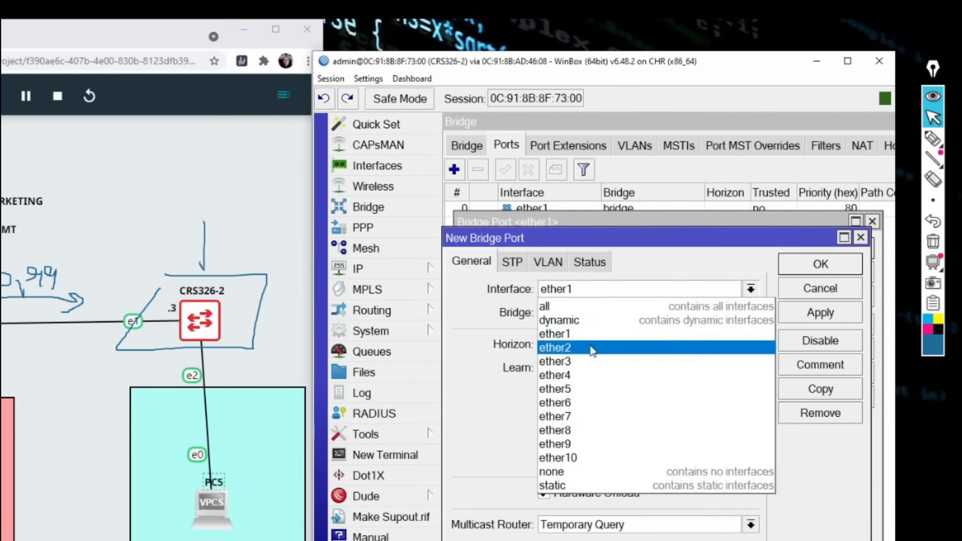
click(592, 347)
click(821, 264)
click(826, 249)
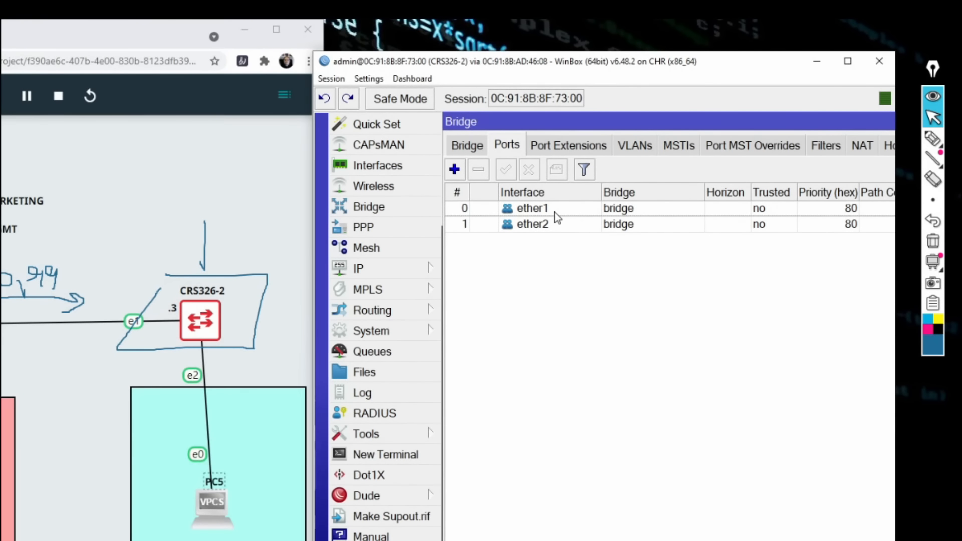
Step: Disable the unused interfaces ether3 through ether10 on CRS326-2 and close the interface list
click(401, 165)
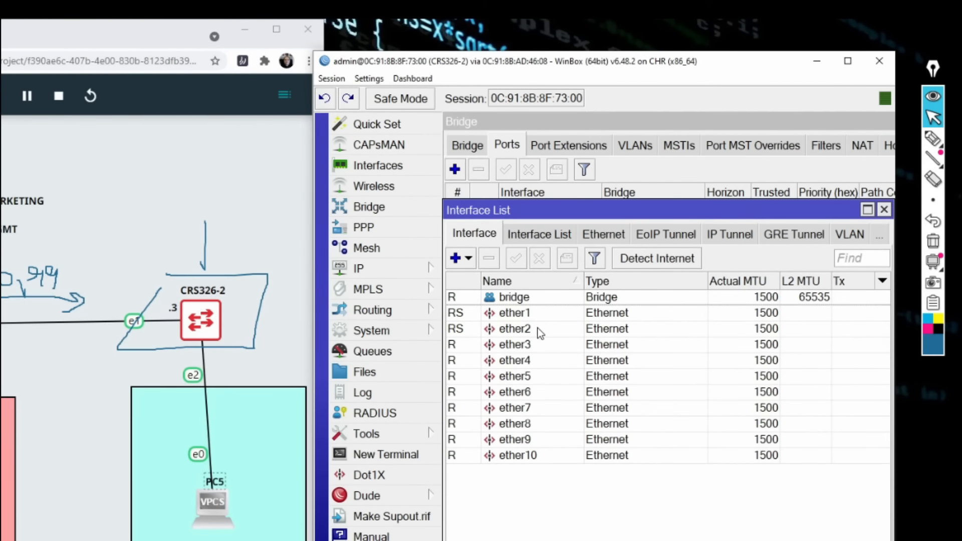
click(533, 344)
key(shift+End)
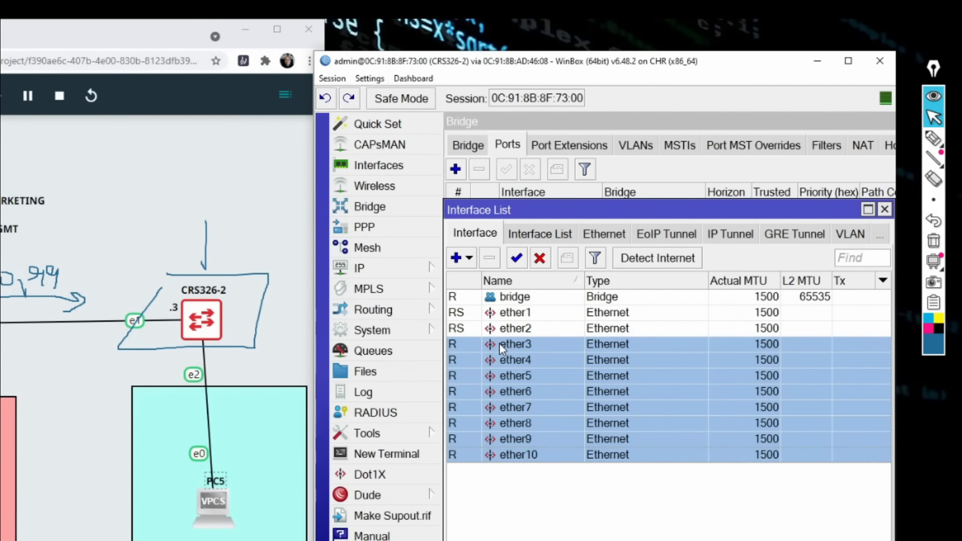
click(538, 260)
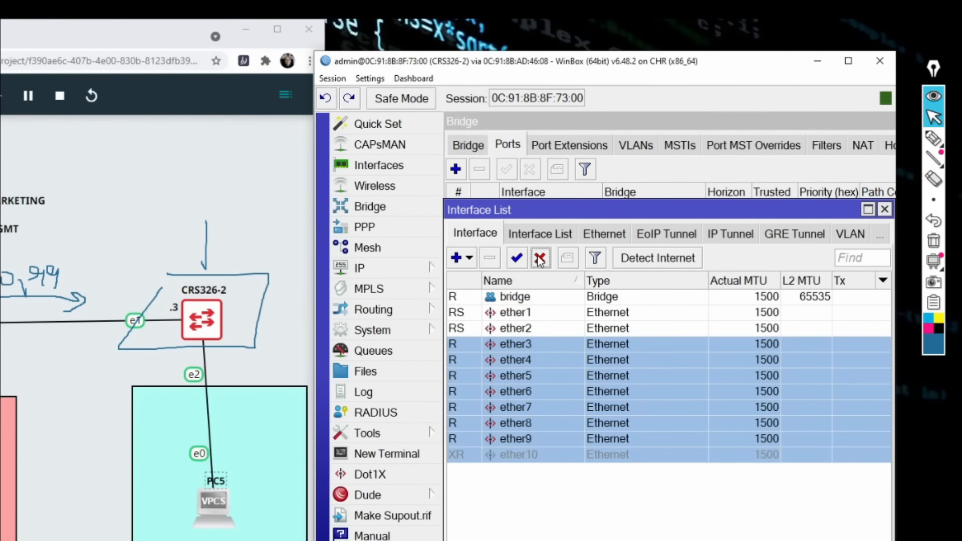
click(513, 315)
shift+click(525, 330)
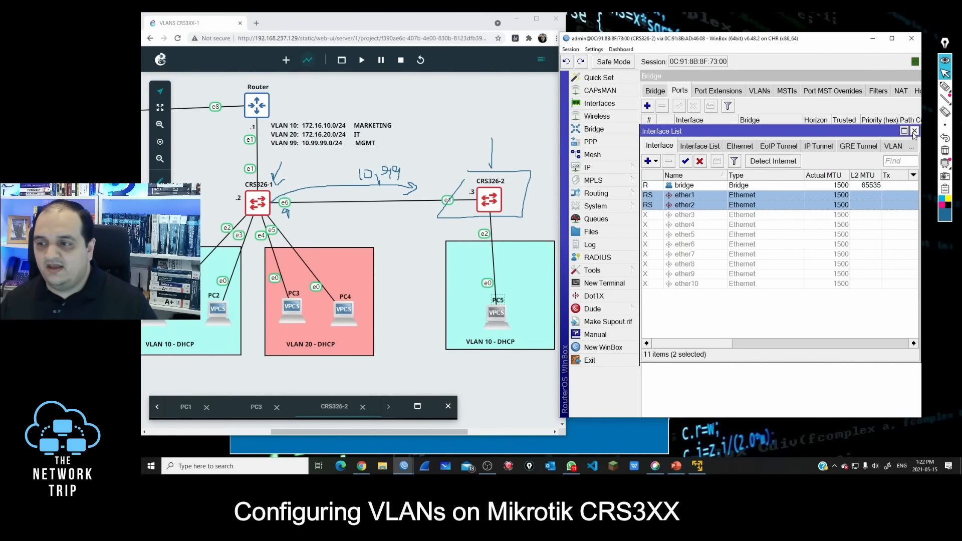
click(913, 132)
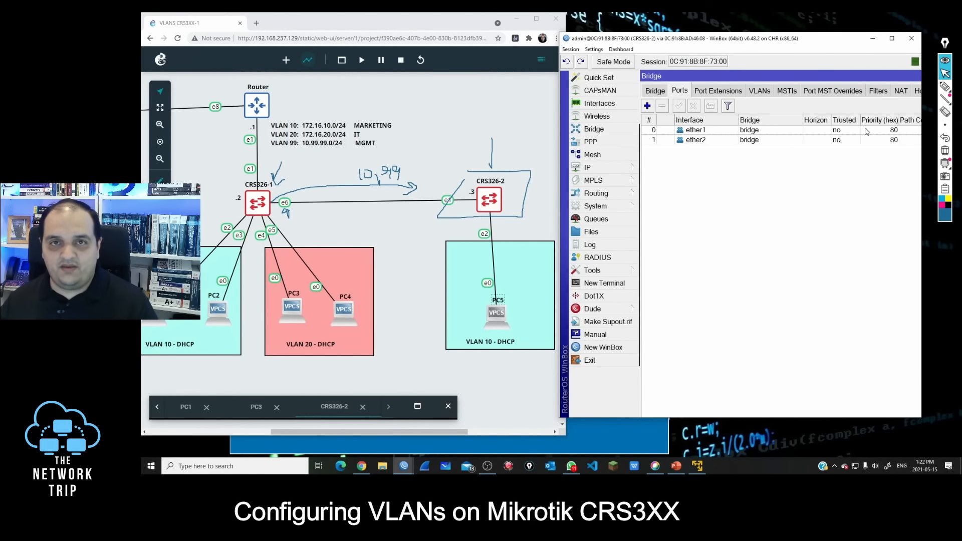
Step: Add bridge VLAN 10 on CRS326-2 with ether1 tagged and ether2 untagged
click(757, 92)
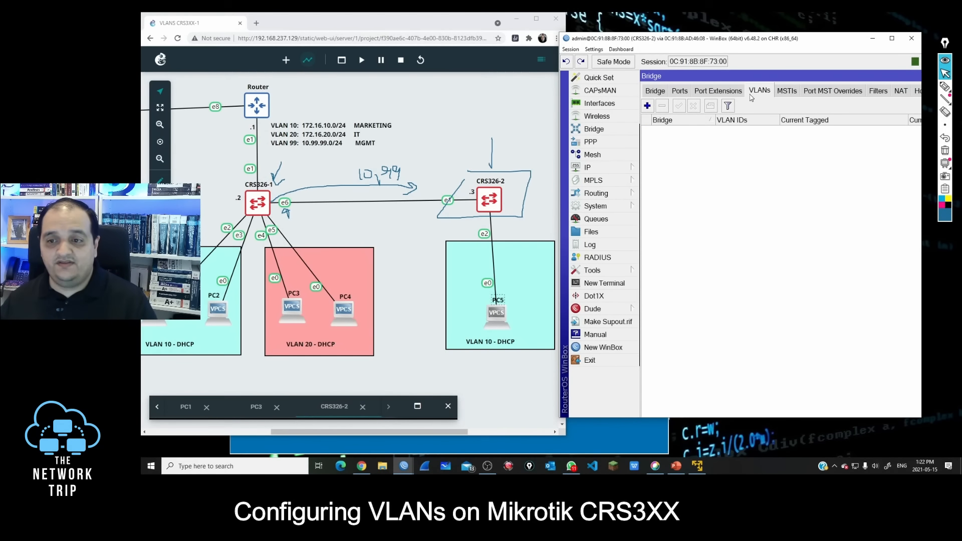
click(647, 106)
click(757, 210)
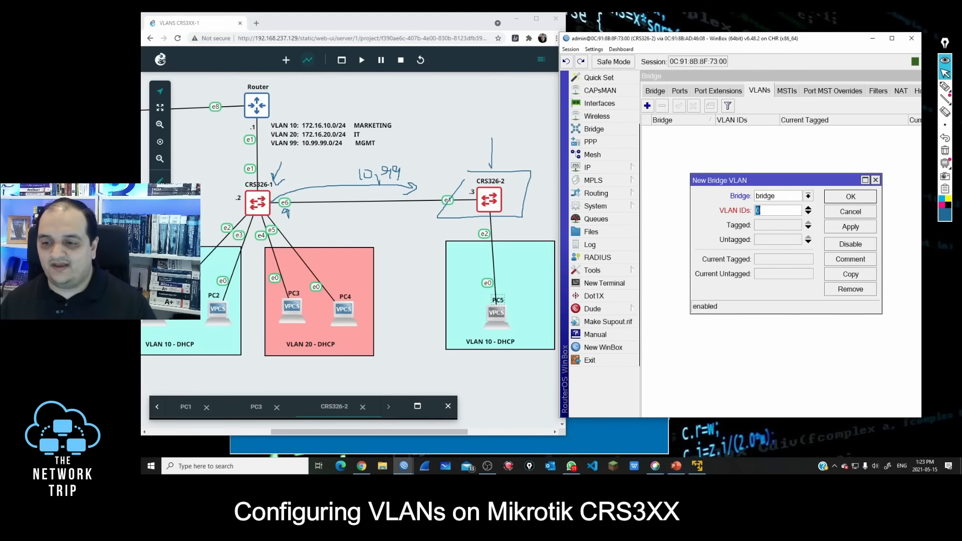
drag(776, 180, 752, 137)
click(743, 182)
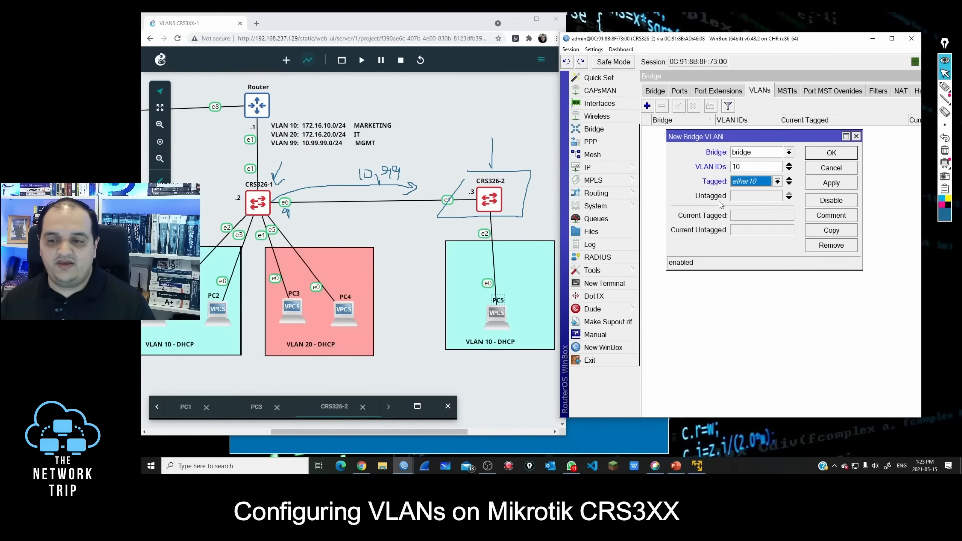
click(746, 181)
click(748, 203)
click(741, 198)
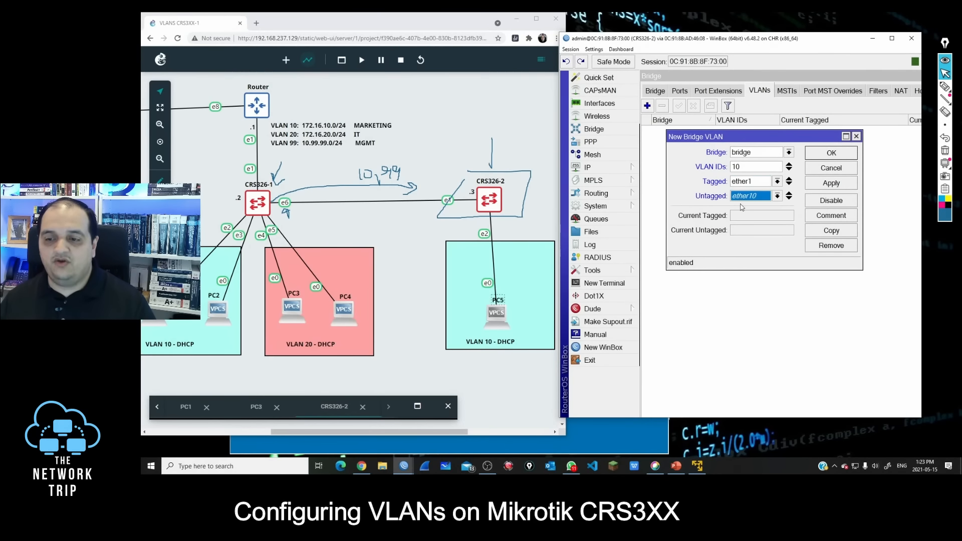
click(752, 200)
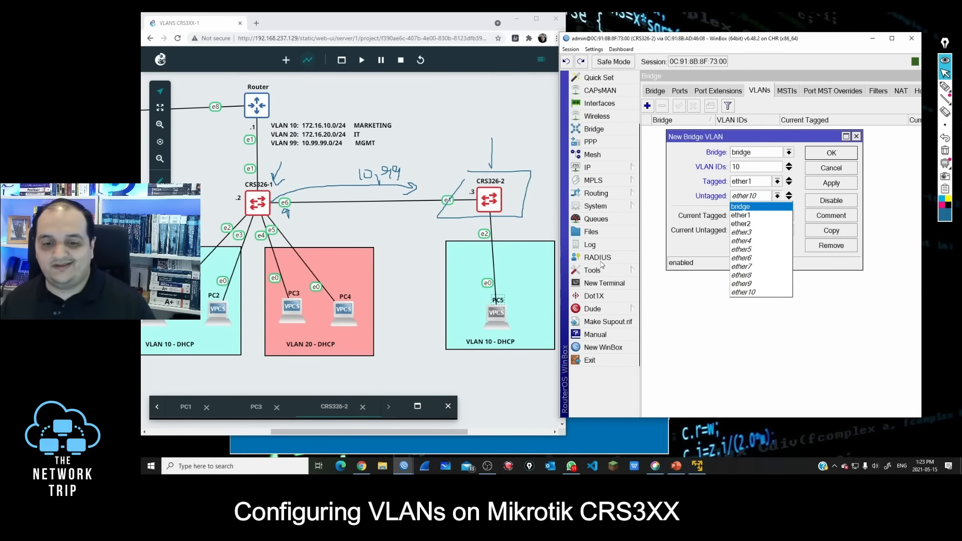
click(741, 224)
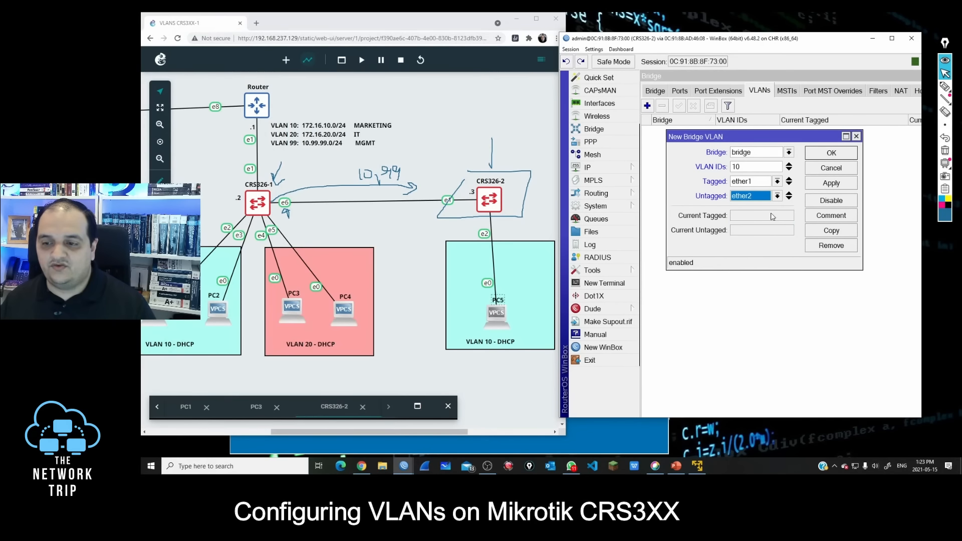
click(831, 153)
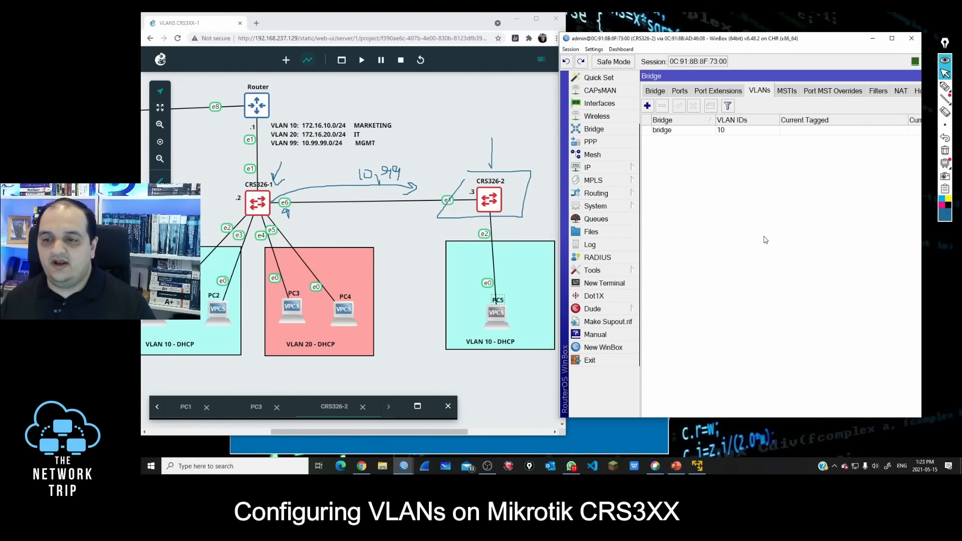
Step: Add bridge VLAN 99 on CRS326-2 with ether1 and the bridge itself as tagged members
click(647, 107)
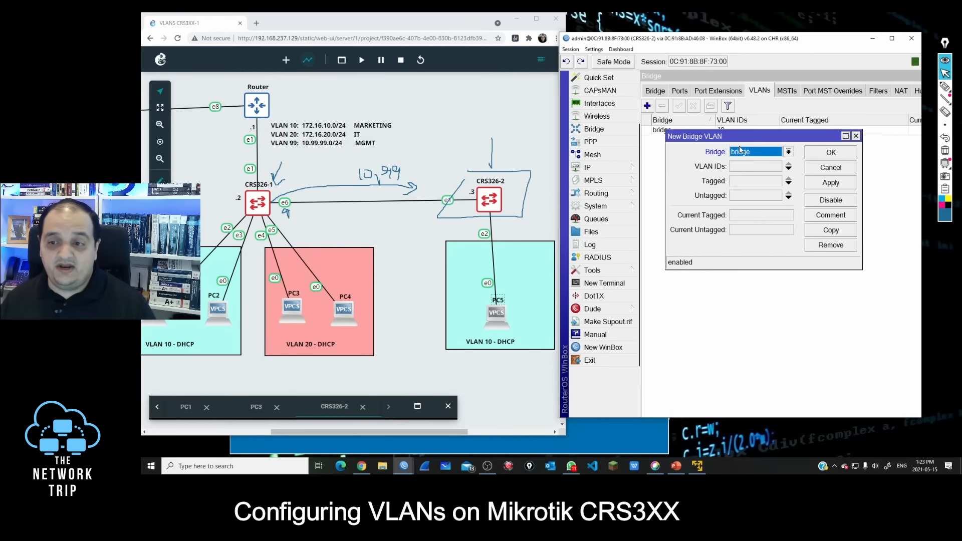
click(743, 168)
text(99)
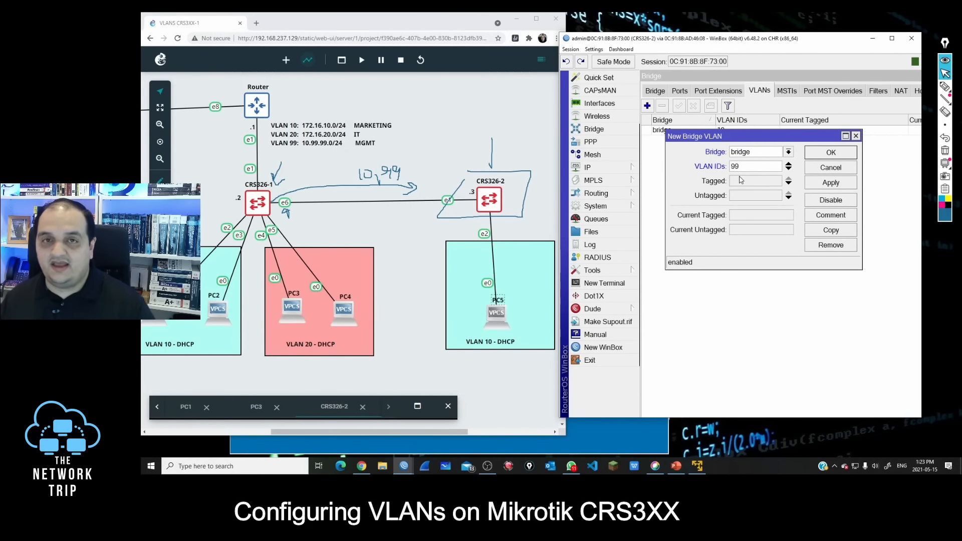
click(737, 181)
click(746, 184)
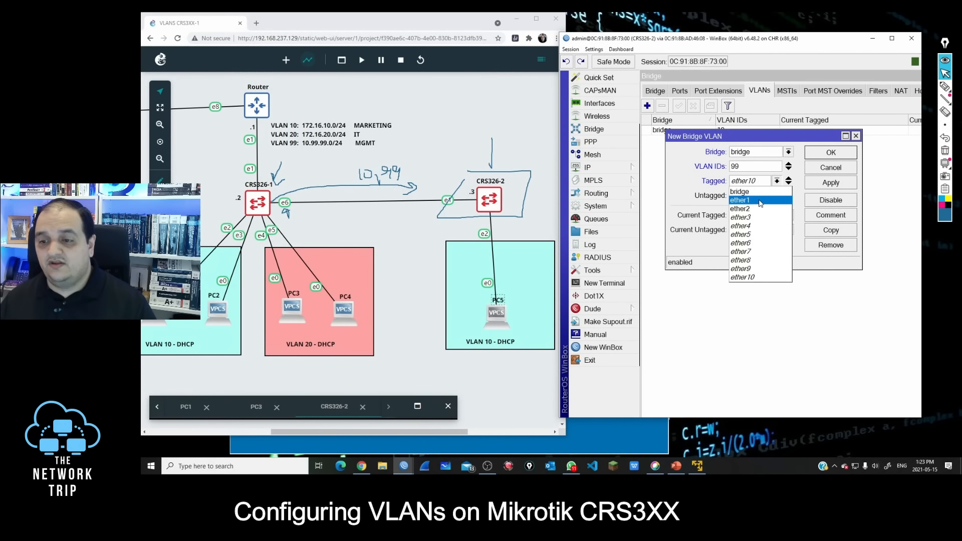
click(756, 200)
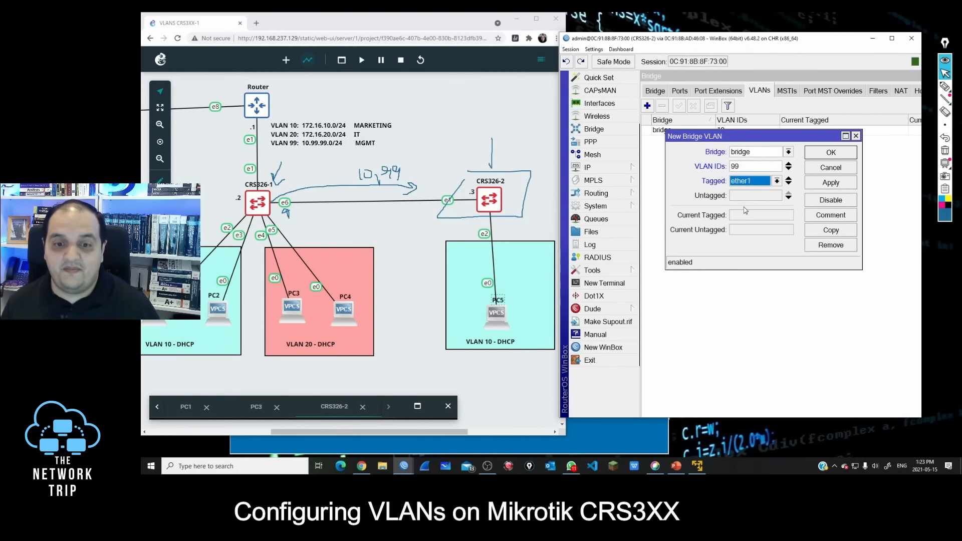
click(789, 183)
click(746, 197)
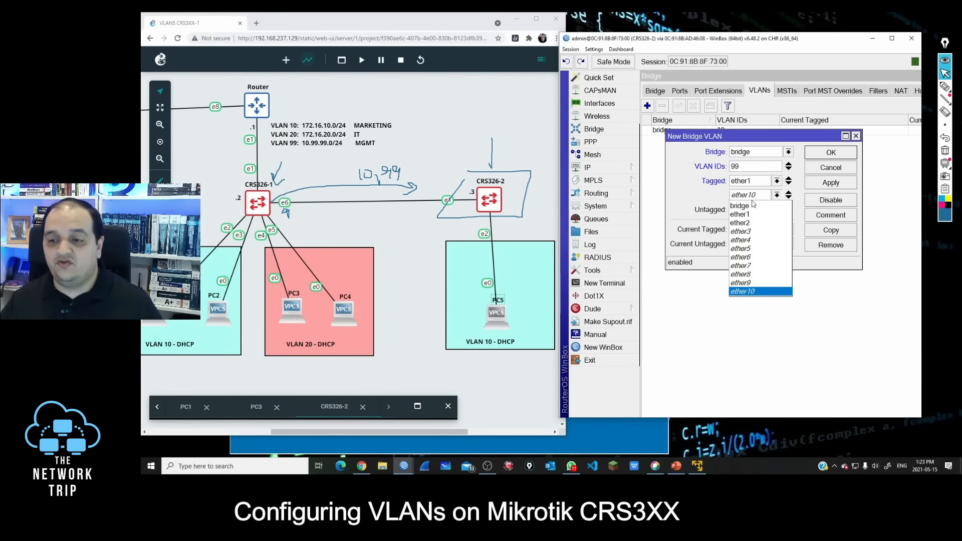
click(752, 206)
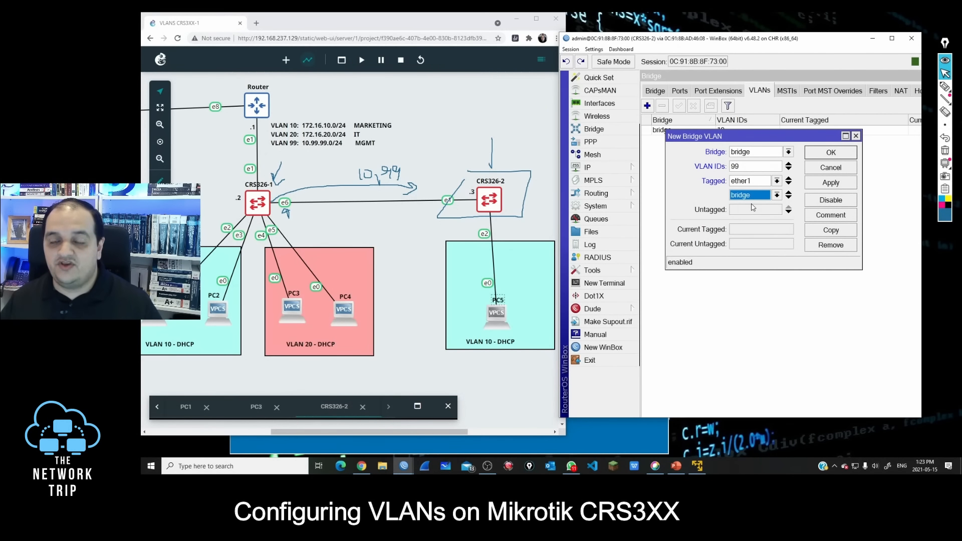
click(840, 184)
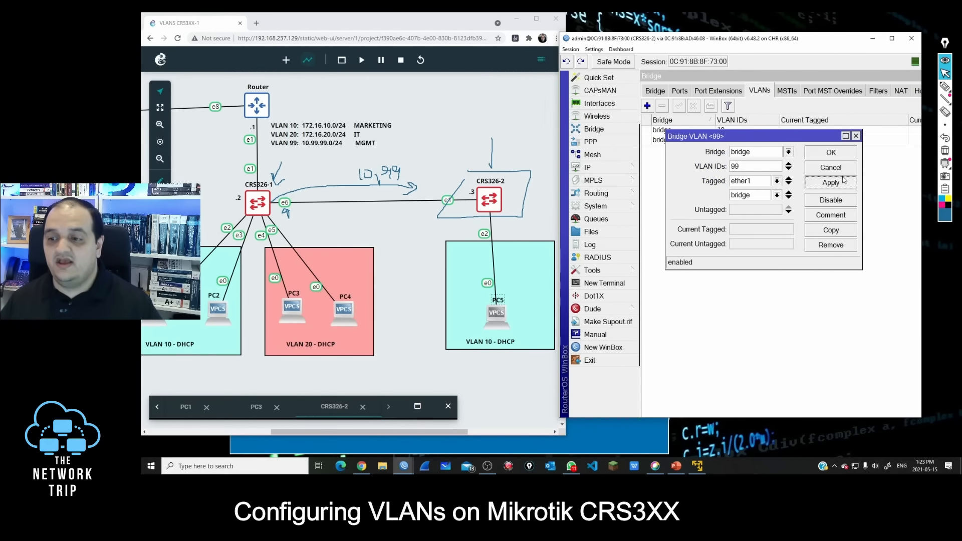
click(841, 157)
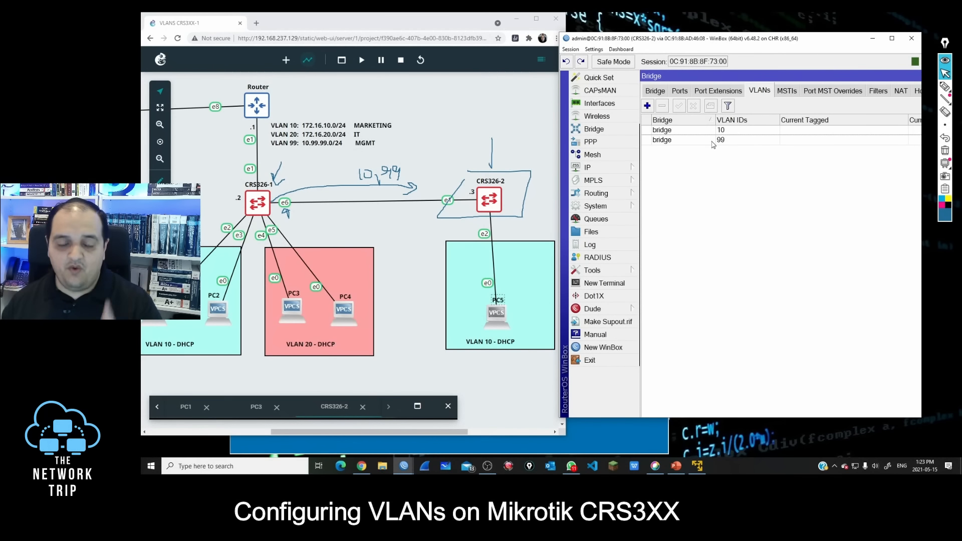
Step: Set the PVID of bridge port ether2 on CRS326-2 to 10
click(683, 93)
double_click(696, 140)
click(712, 152)
click(726, 169)
text(0)
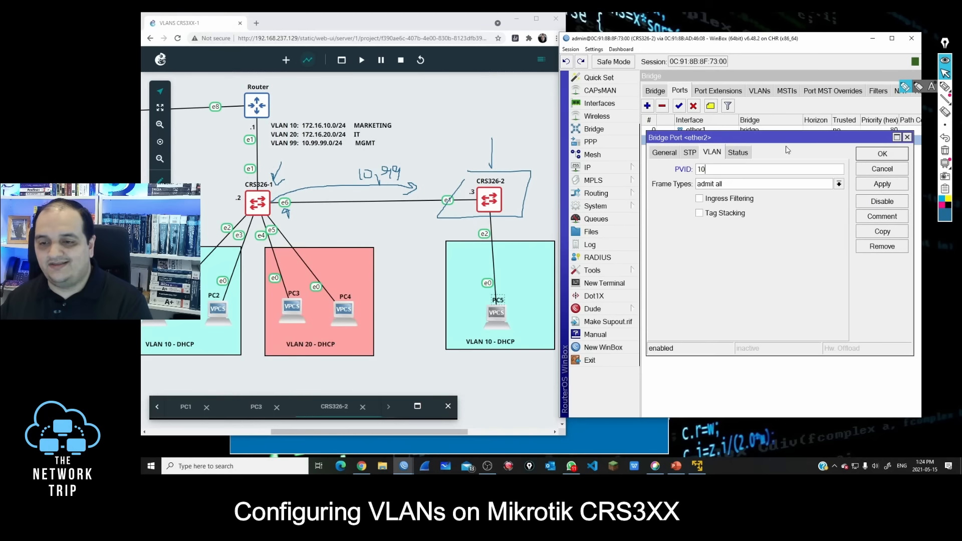
Step: Circle the VLAN 10 label under PC5, draw a line from it to port e2, and apply the ether2 port settings
click(945, 87)
mouse_move(484, 349)
mouse_down()
mouse_move(460, 337)
mouse_move(485, 232)
mouse_up()
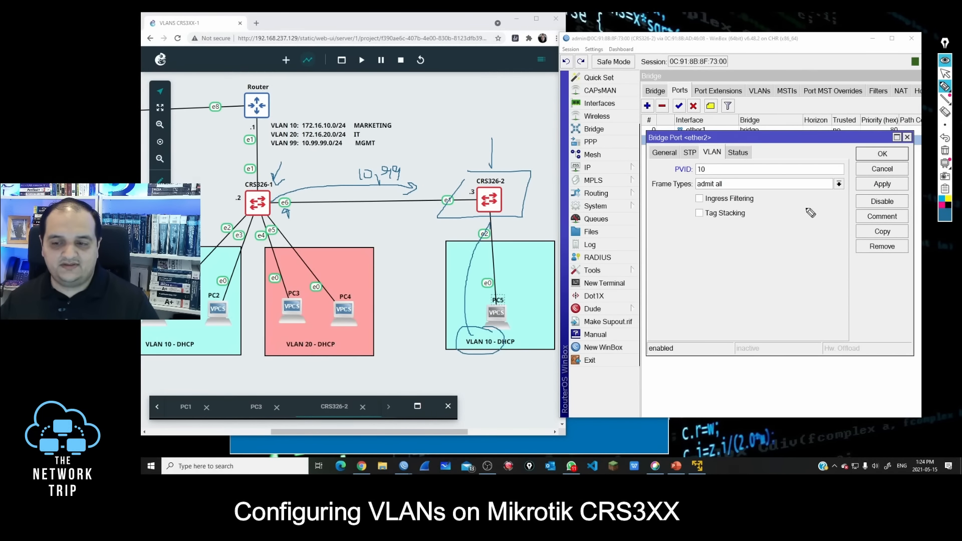
click(945, 73)
double_click(700, 169)
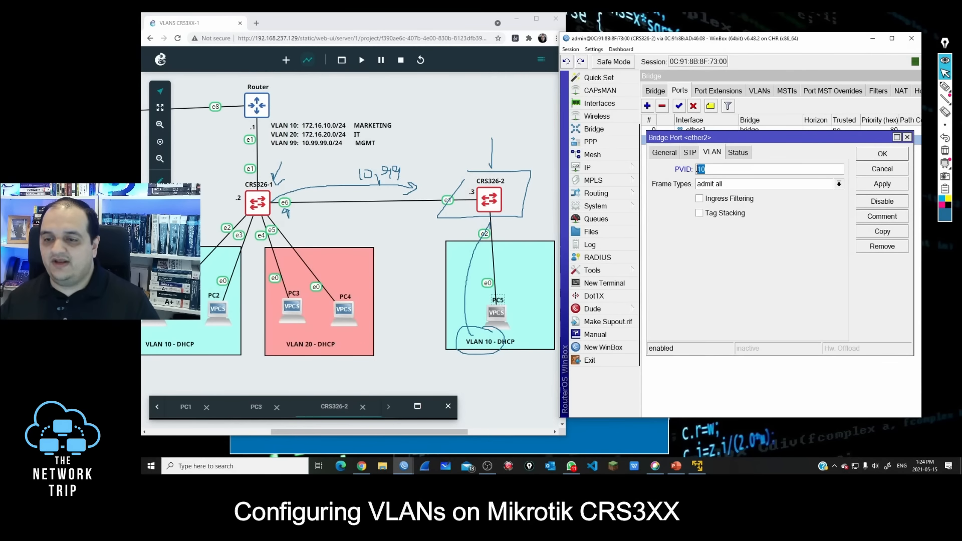
click(880, 155)
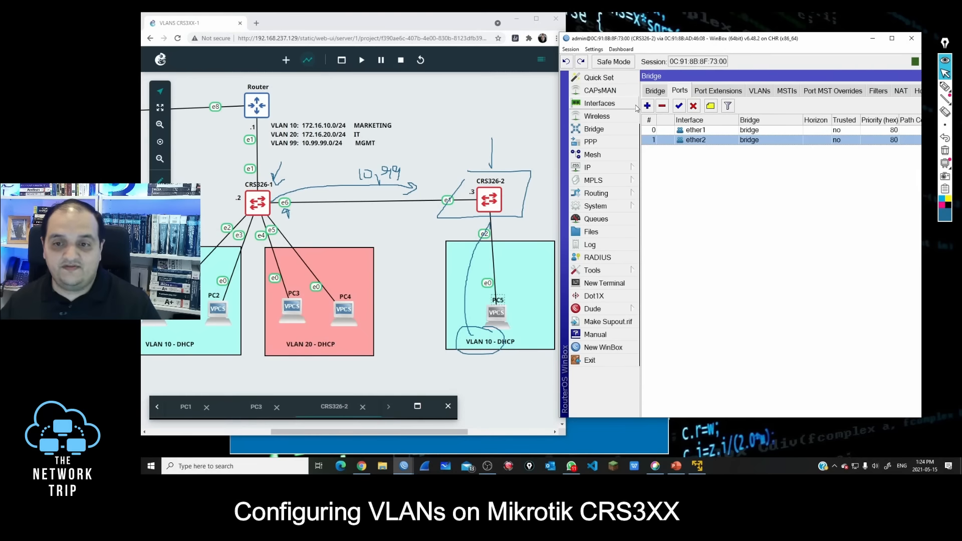
Step: Create a VLAN interface named vlan-99 with VLAN ID 99 on the bridge interface
click(606, 104)
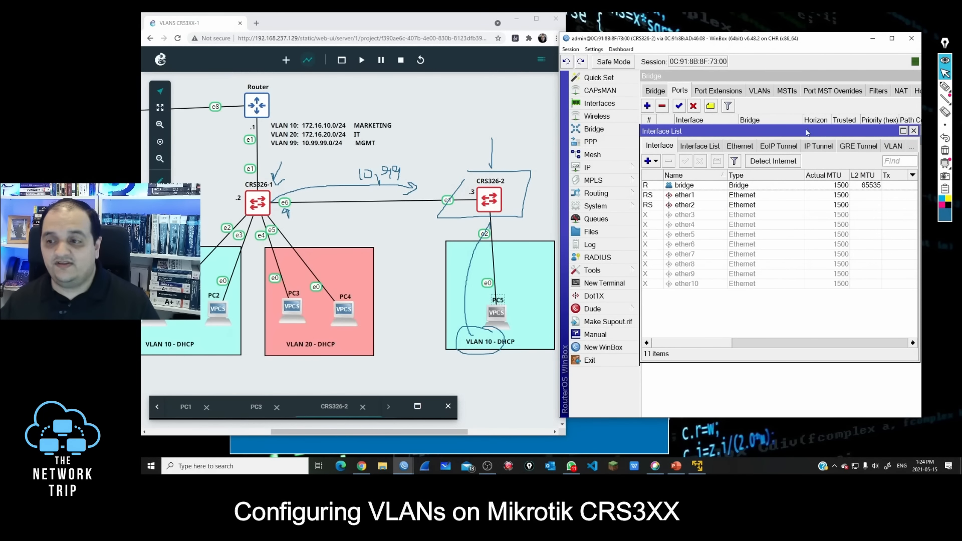
click(891, 147)
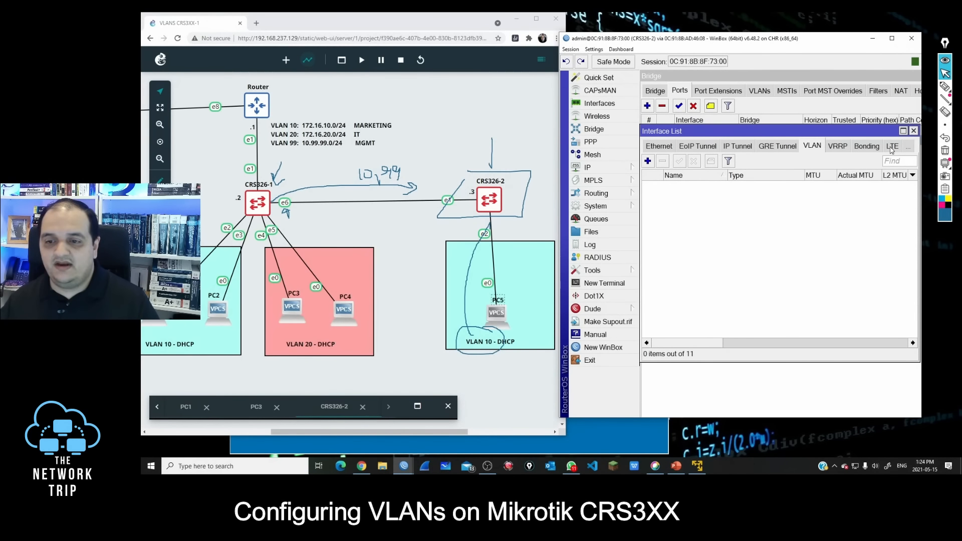
click(647, 161)
text(vlan-99)
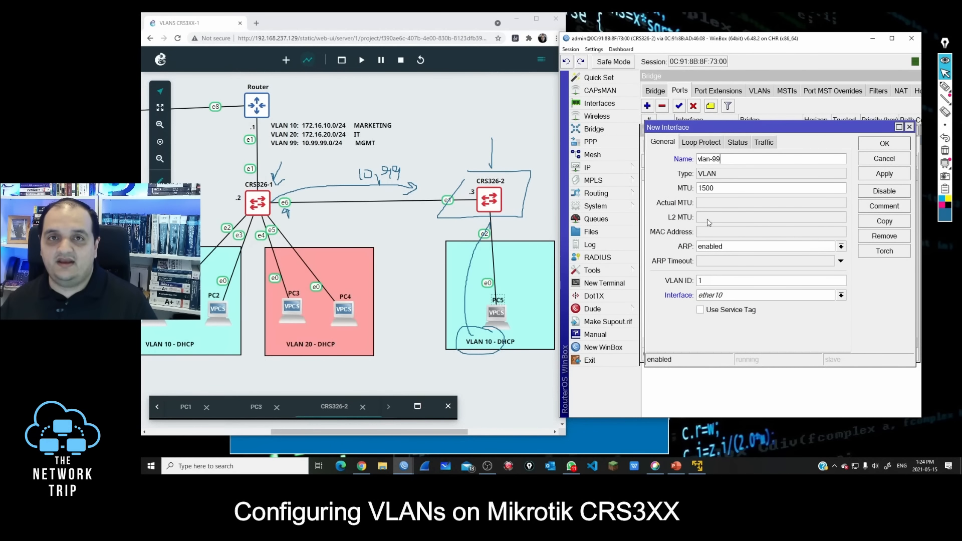
double_click(707, 279)
text(99)
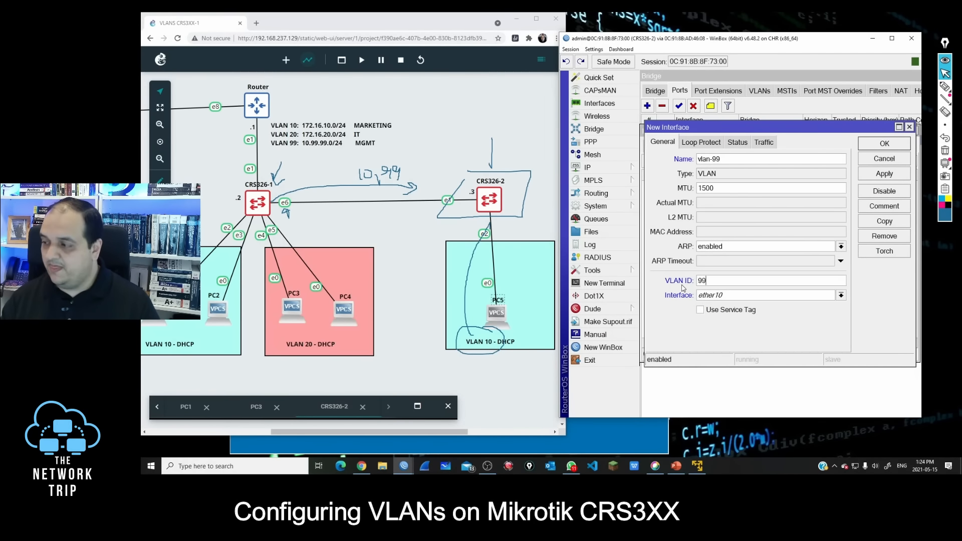
click(709, 299)
click(712, 305)
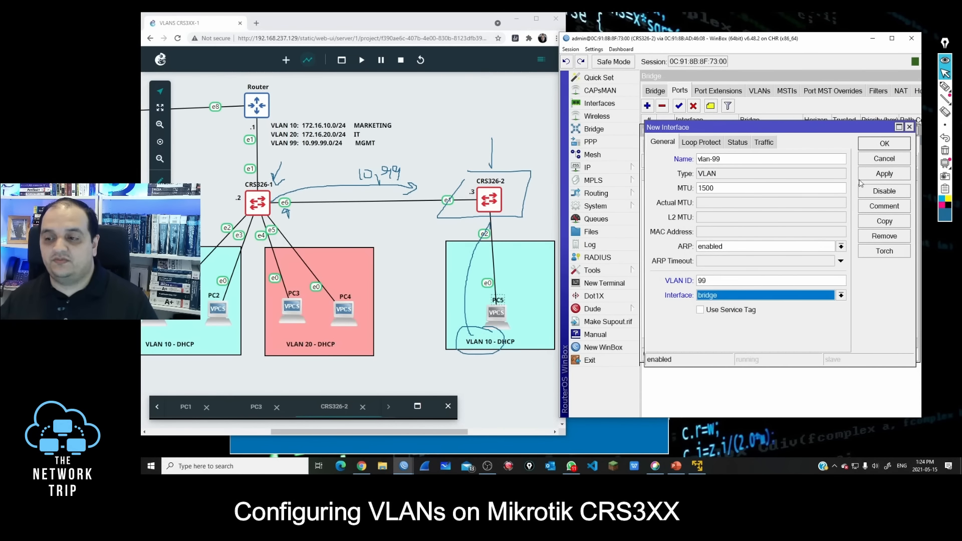
click(885, 144)
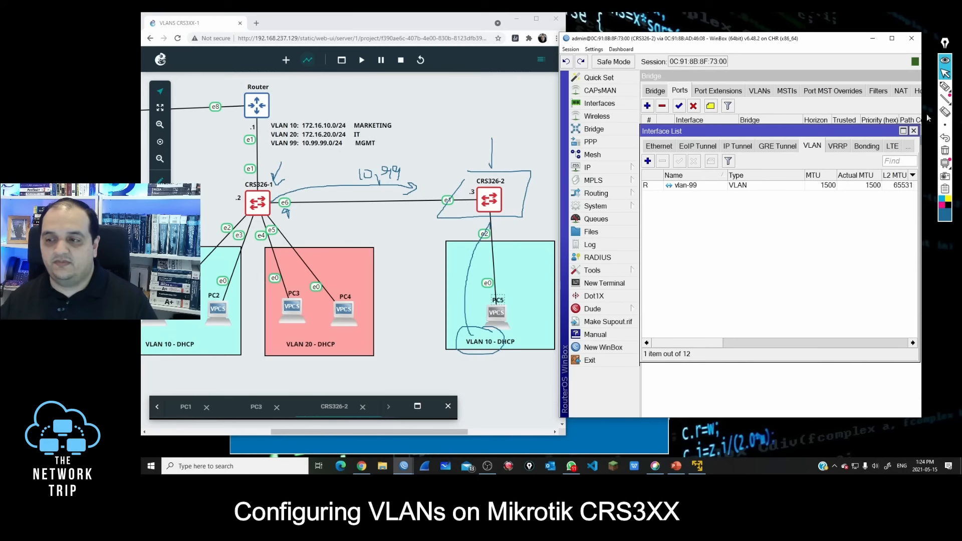
Step: Mark the .3 label beside CRS326-2 and outline the 10.99.99.0/24 management subnet on the topology
click(945, 86)
mouse_move(476, 189)
mouse_down()
mouse_move(469, 201)
mouse_move(478, 186)
mouse_move(463, 163)
mouse_move(480, 184)
mouse_up()
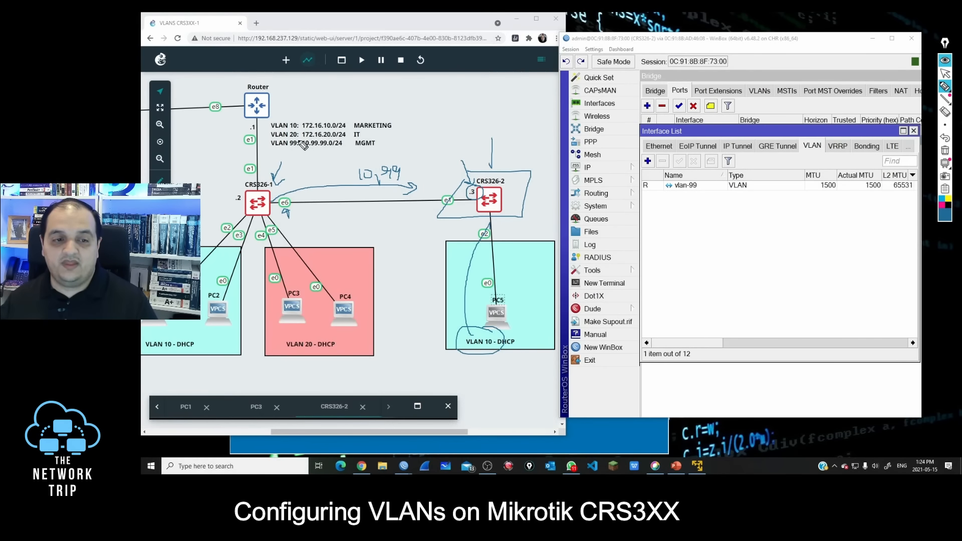
mouse_move(301, 141)
mouse_down()
mouse_move(302, 150)
mouse_move(346, 149)
mouse_move(299, 140)
mouse_up()
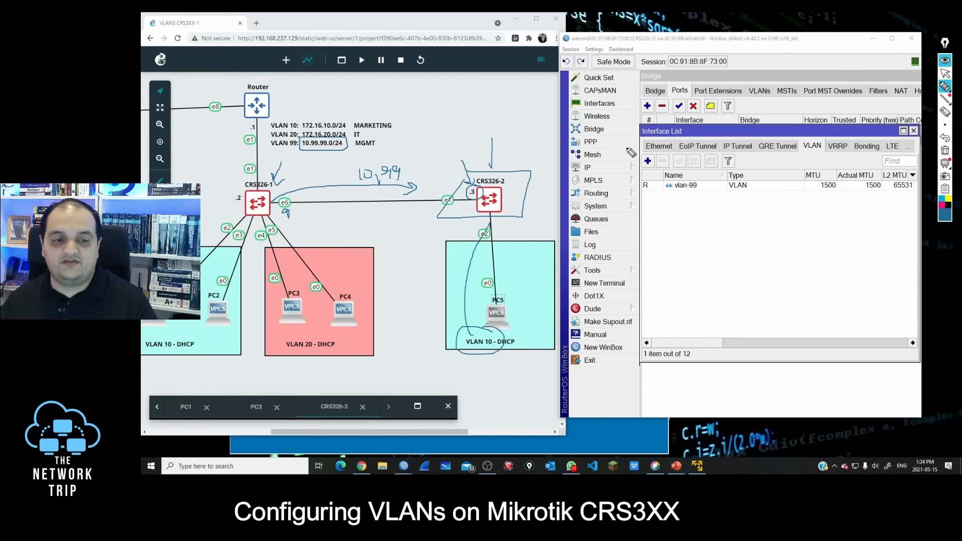
click(945, 74)
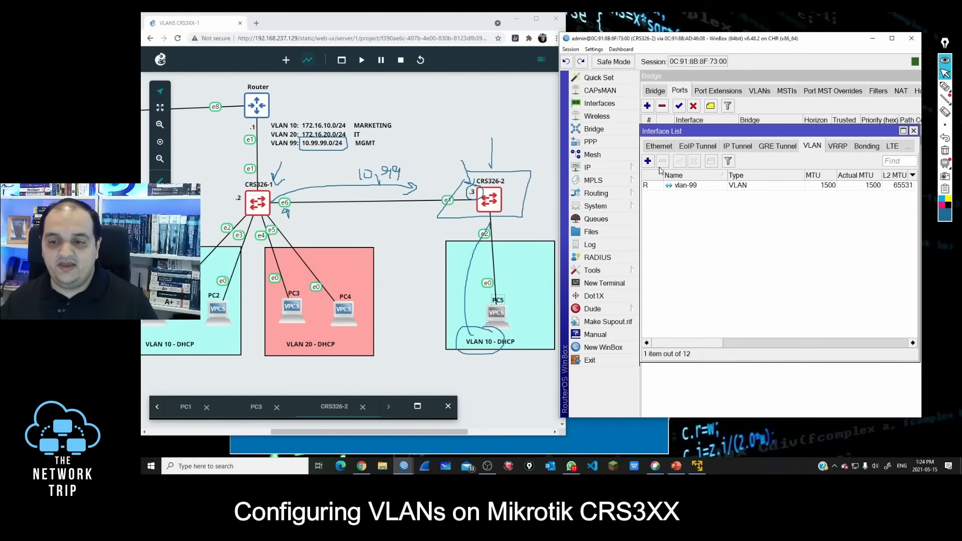
Step: Assign the IP address 10.99.99.3/24 to the vlan-99 interface on CRS326-2
click(685, 154)
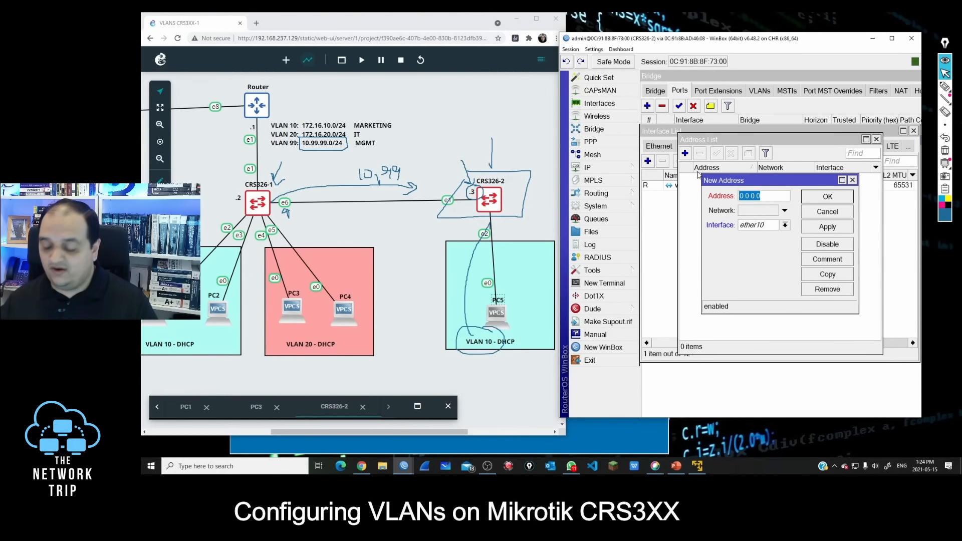
text(10.99.99)
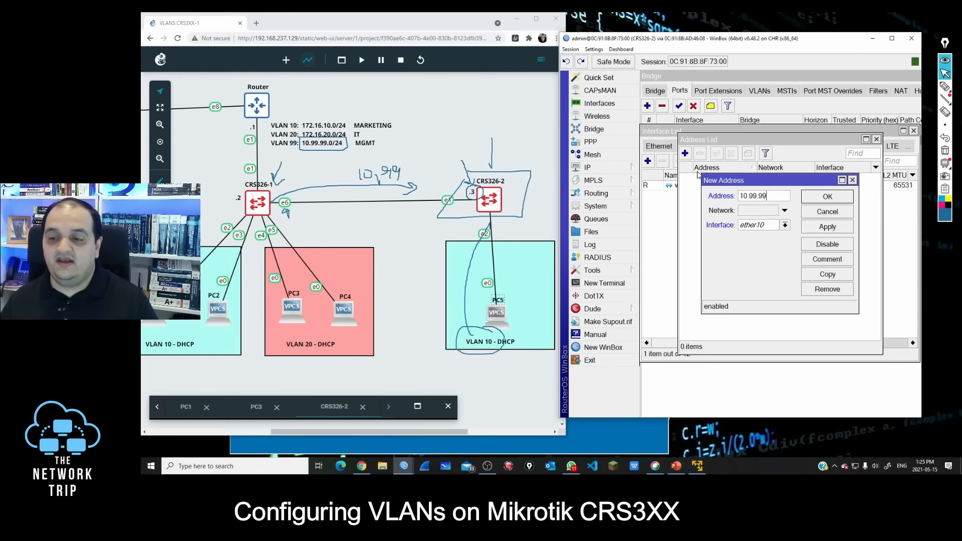
text(.3/24)
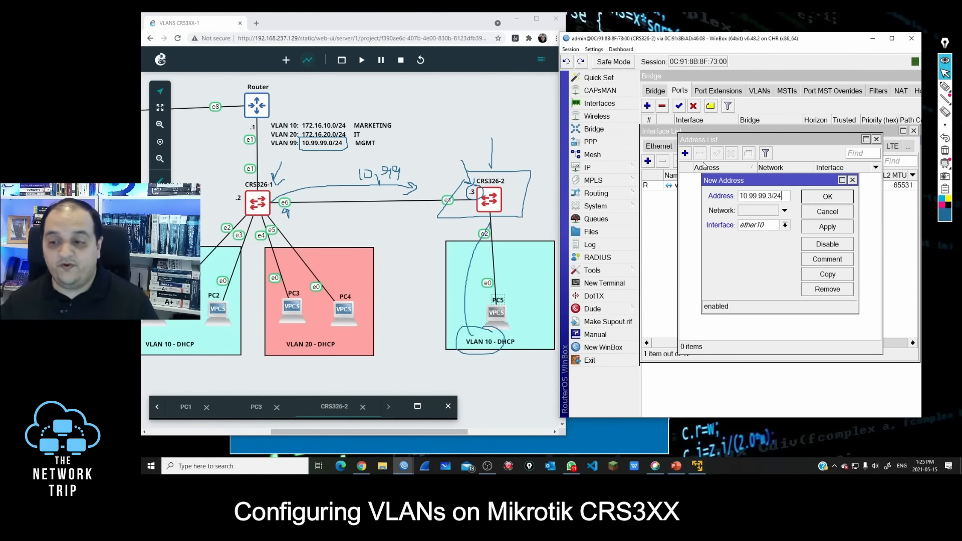
click(772, 229)
click(752, 330)
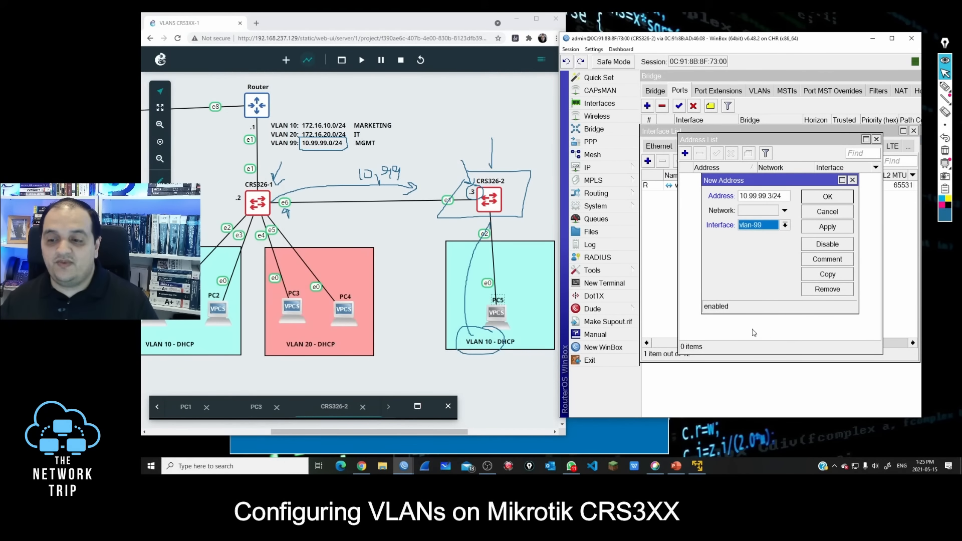
click(809, 197)
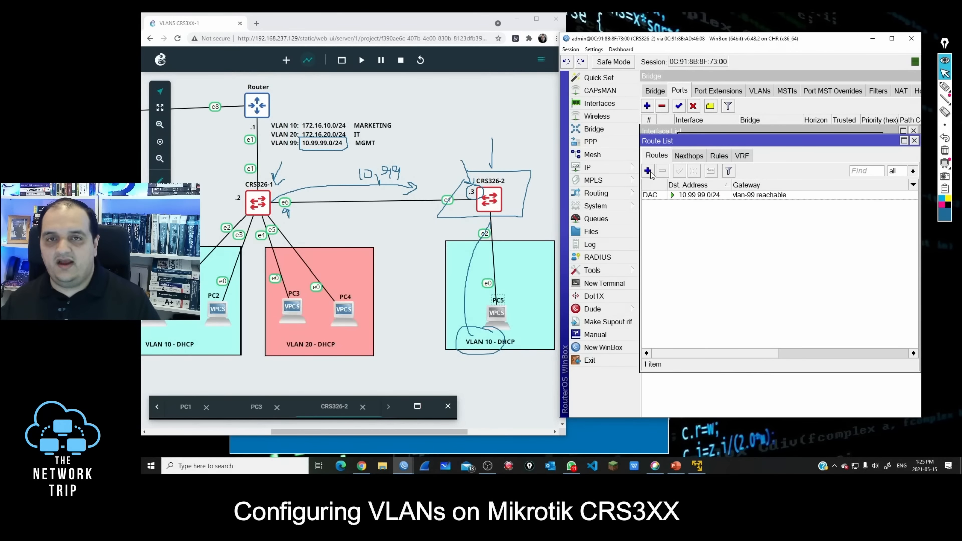
Step: Add a default route for 0.0.0.0/0 through gateway 10.99.99.1 on CRS326-2
click(648, 171)
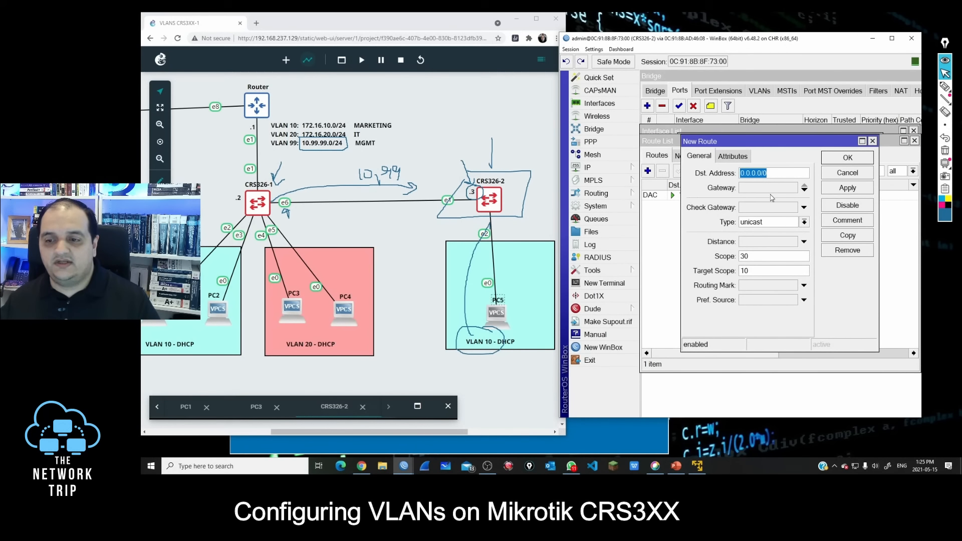
text(1)
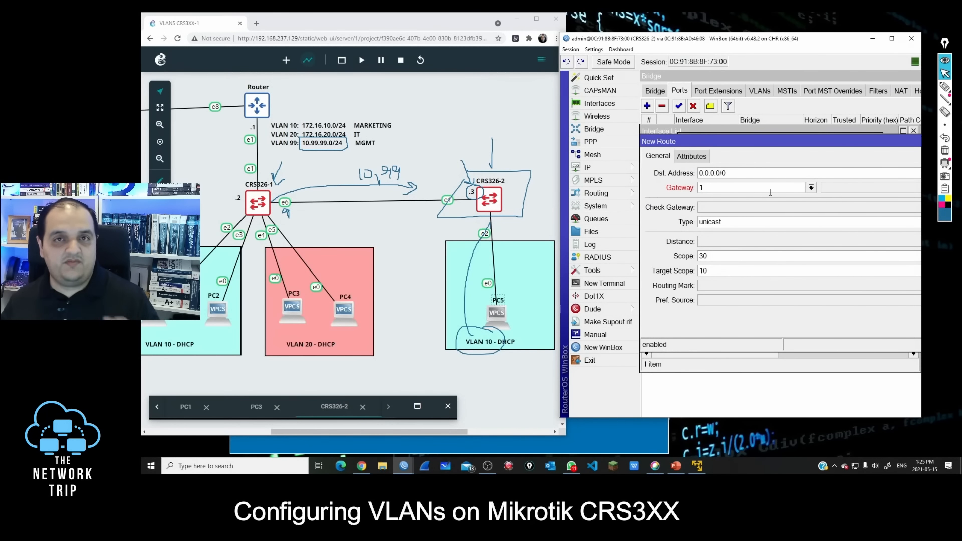
text(0)
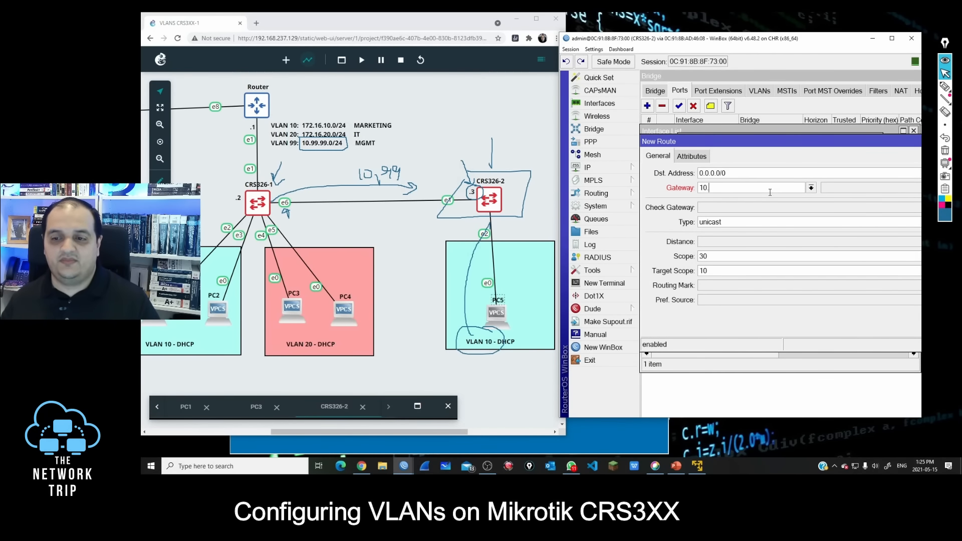
text(.99.99.1)
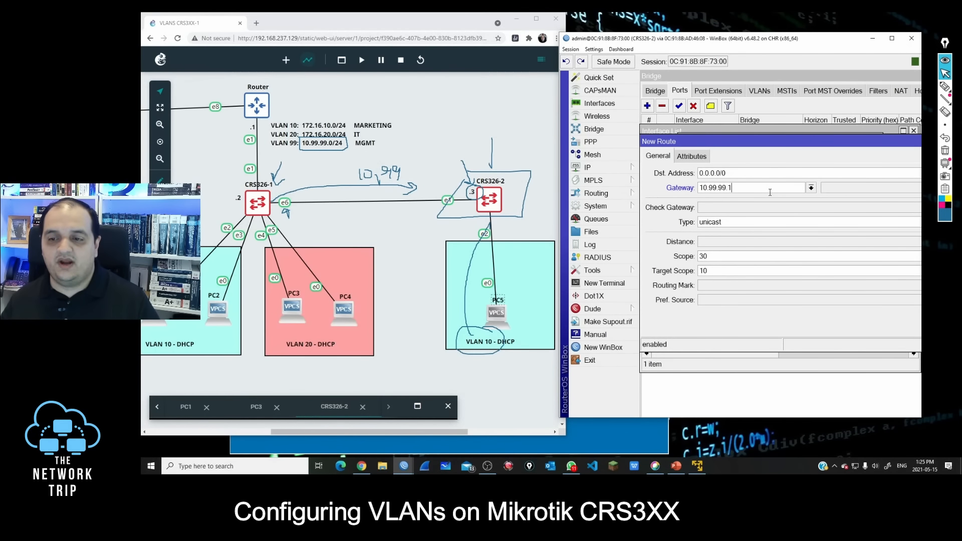
key(Return)
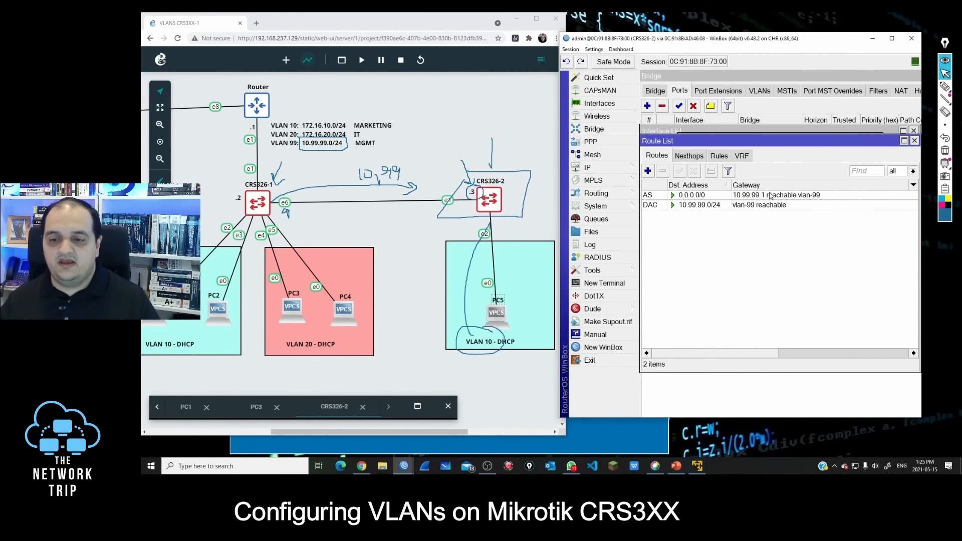
Step: Ping the gateway 10.99.99.1 from a new terminal on CRS326-2
click(615, 283)
text(ping 10-.)
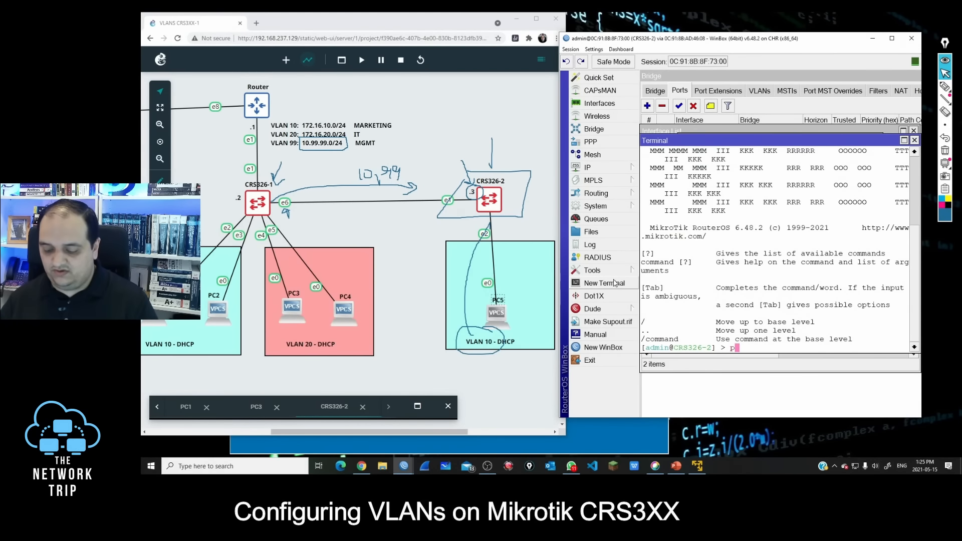
key(BackSpace)
key(BackSpace)
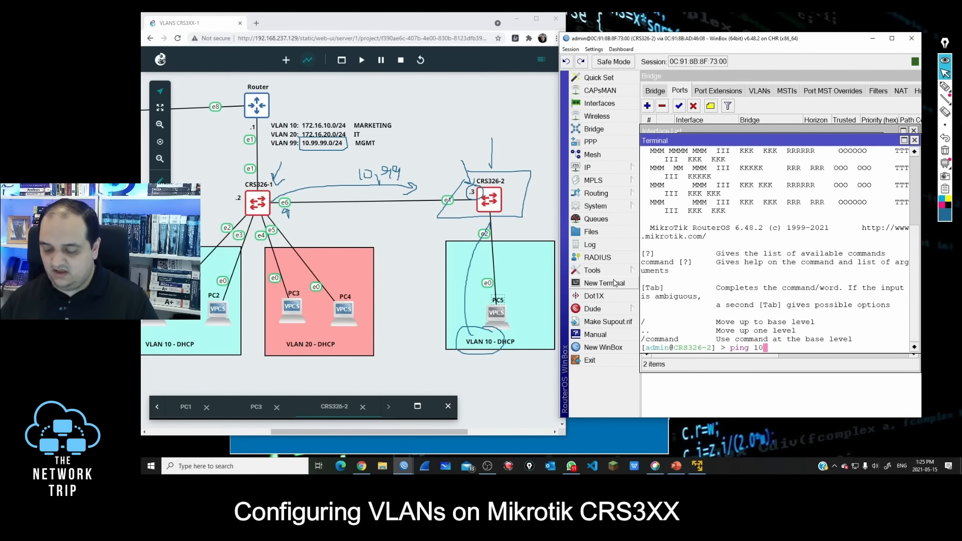
text(.99.99.1)
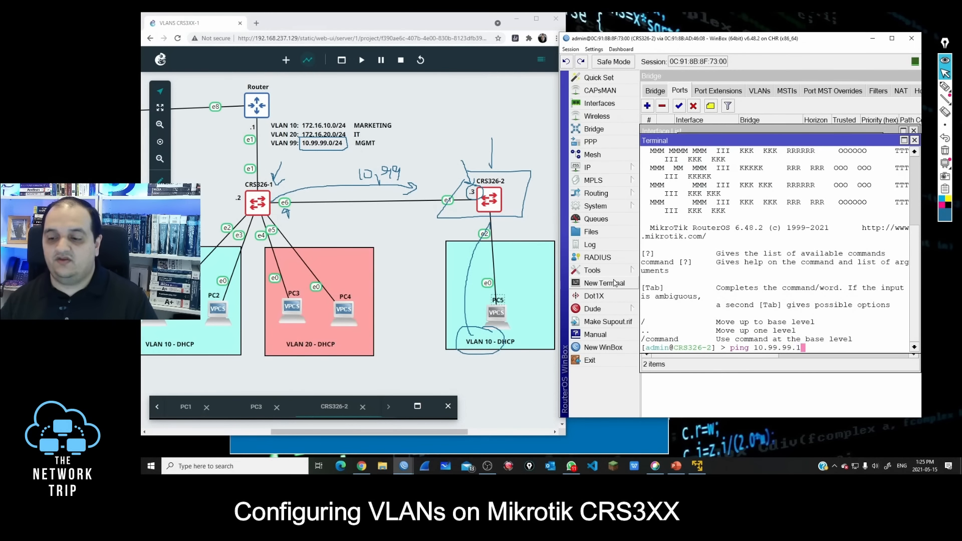
key(Return)
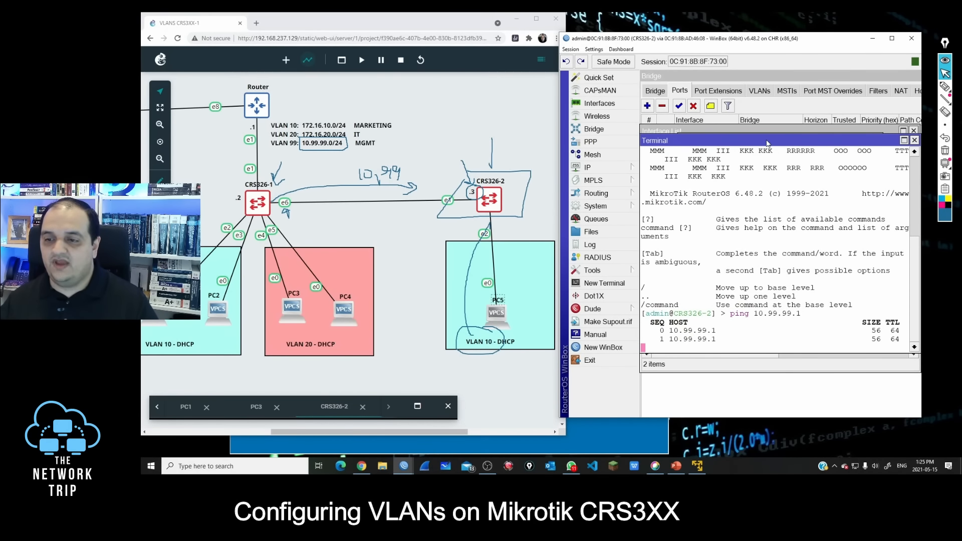
Step: Enlarge the terminal view, repeat the ping to 10.99.99.1 to check its response times, then stop it and close the terminal
drag(502, 29, 461, 26)
click(805, 133)
key(ctrl+c)
key(Up)
key(Return)
drag(822, 405, 551, 399)
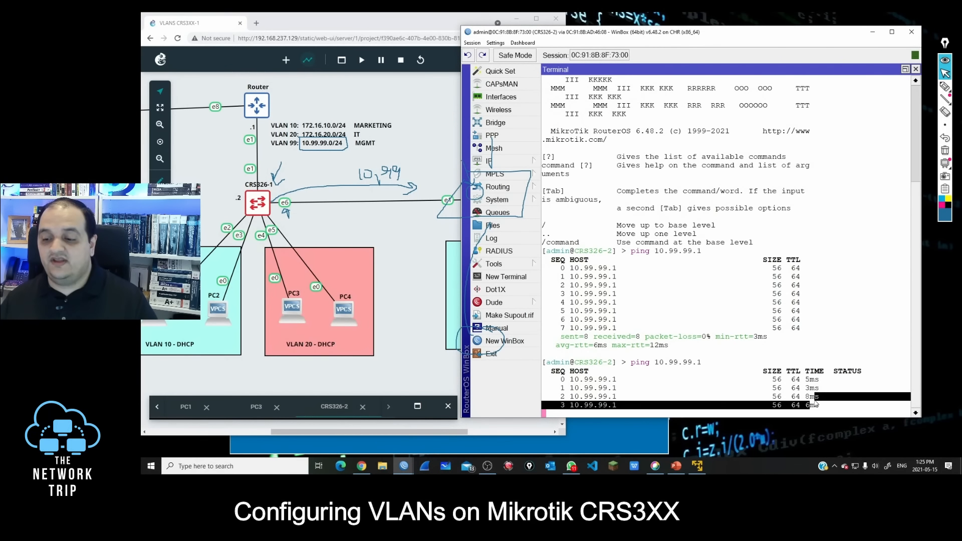
key(ctrl+c)
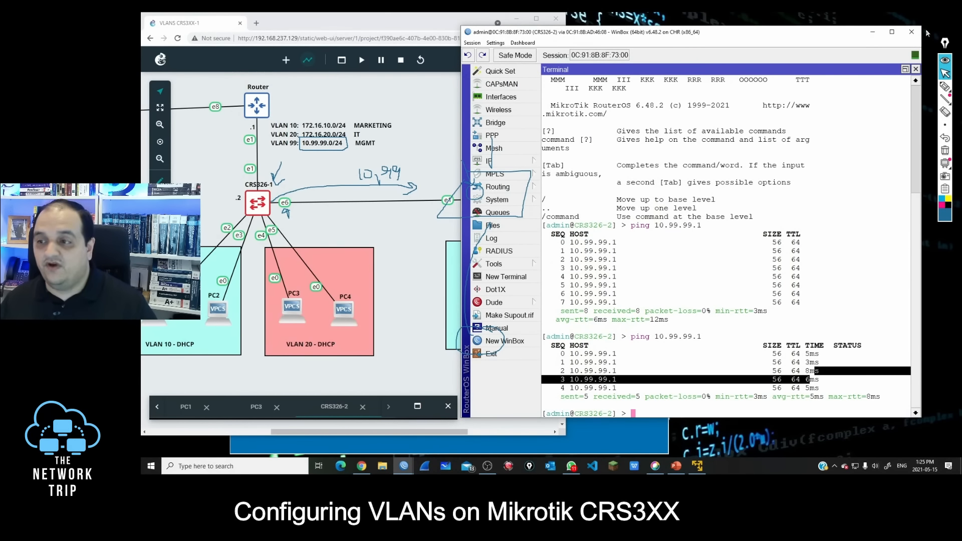
click(915, 69)
Step: Enable VLAN filtering on the bridge of CRS326-2 and check the tagged and untagged ports in the bridge VLAN table
drag(652, 39, 695, 38)
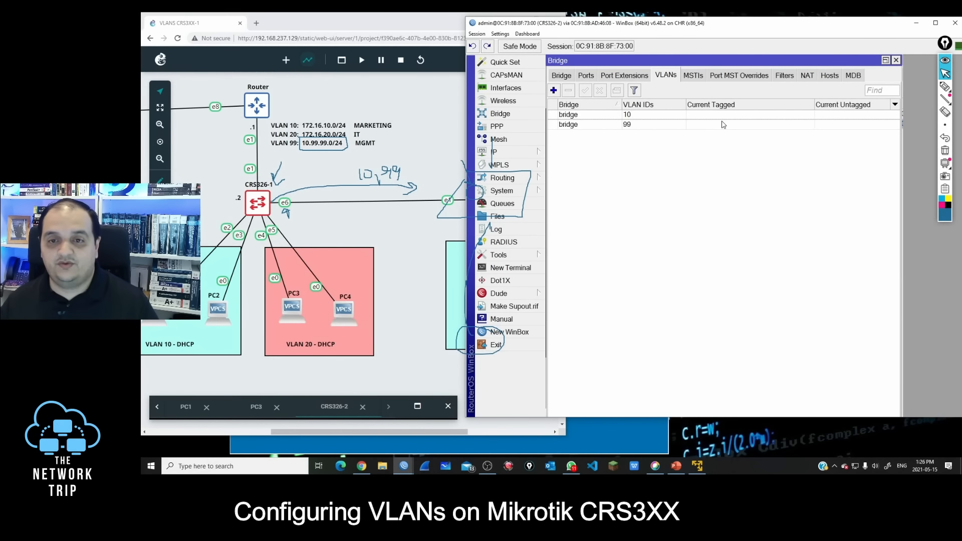
click(562, 75)
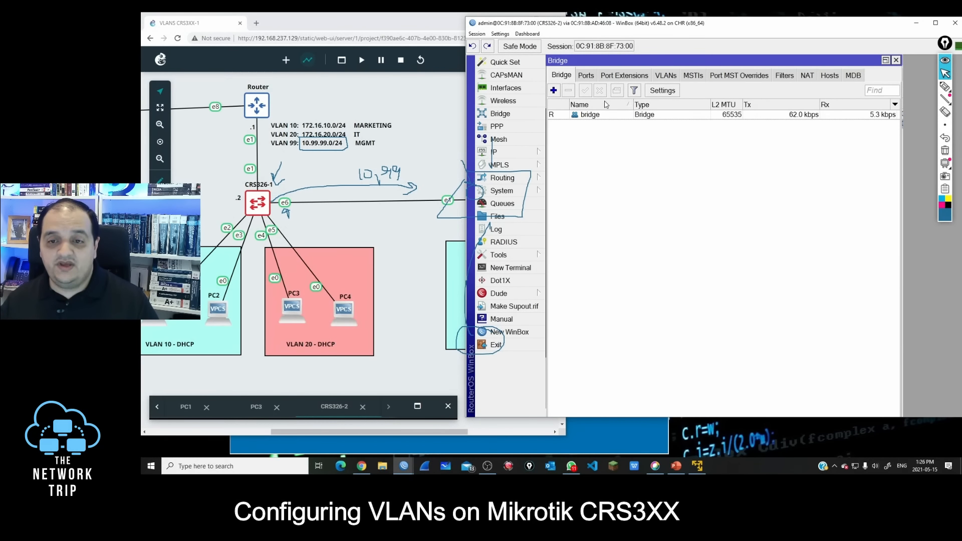
double_click(592, 115)
click(615, 122)
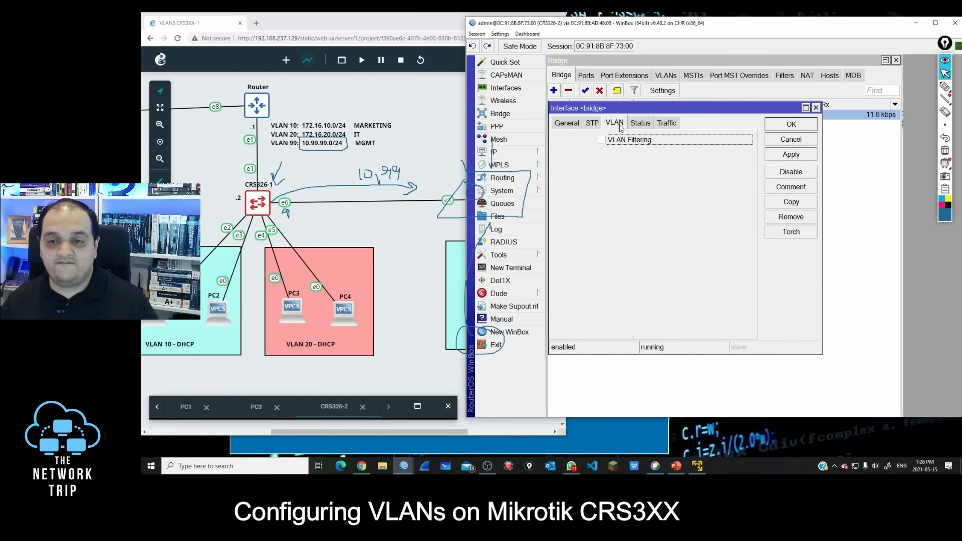
click(626, 142)
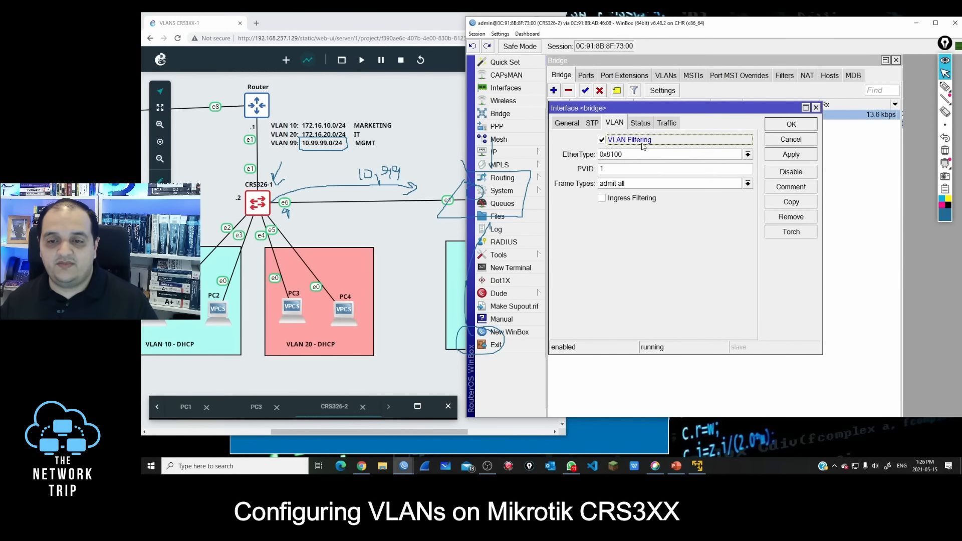
click(796, 127)
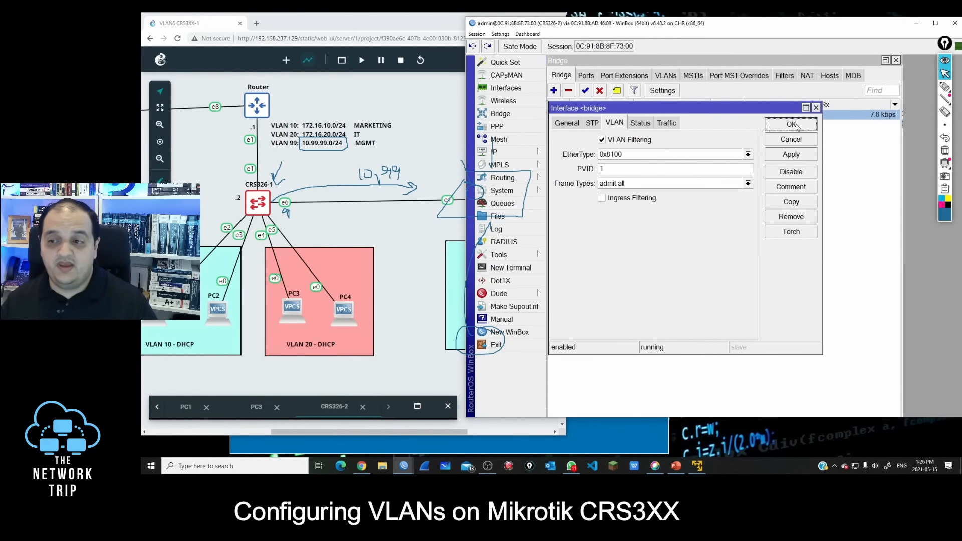
click(668, 76)
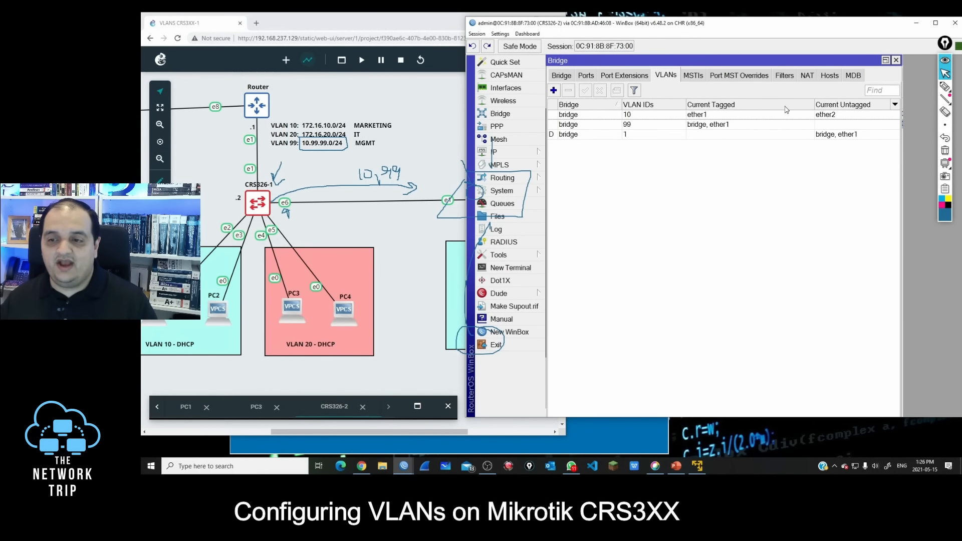
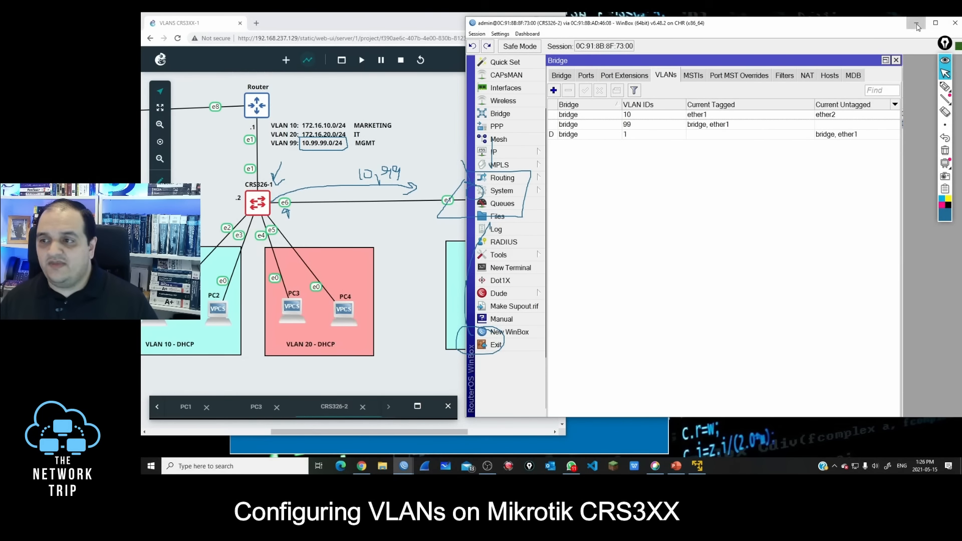
Step: Return to the GNS3 topology, open PC5's web console and request an address with ip dhcp
click(916, 23)
double_click(471, 24)
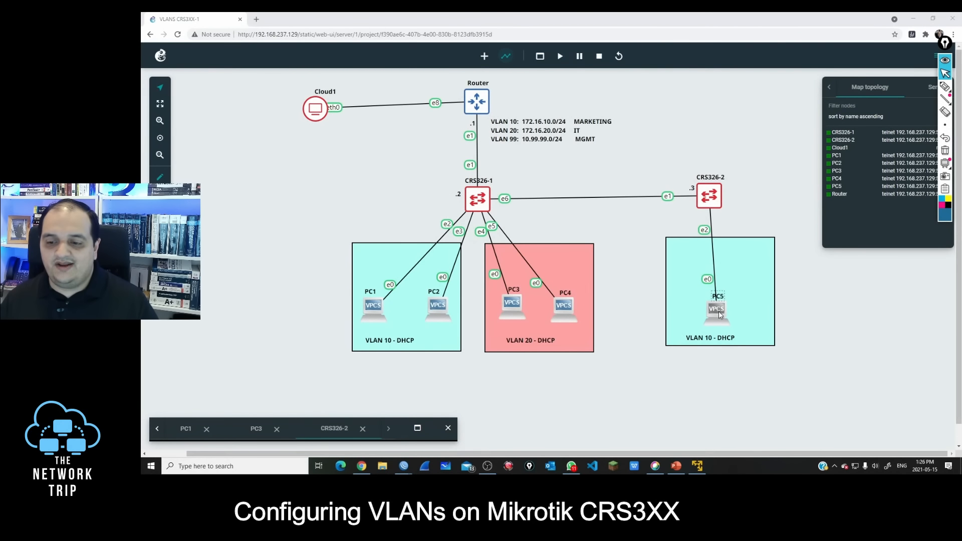
click(716, 315)
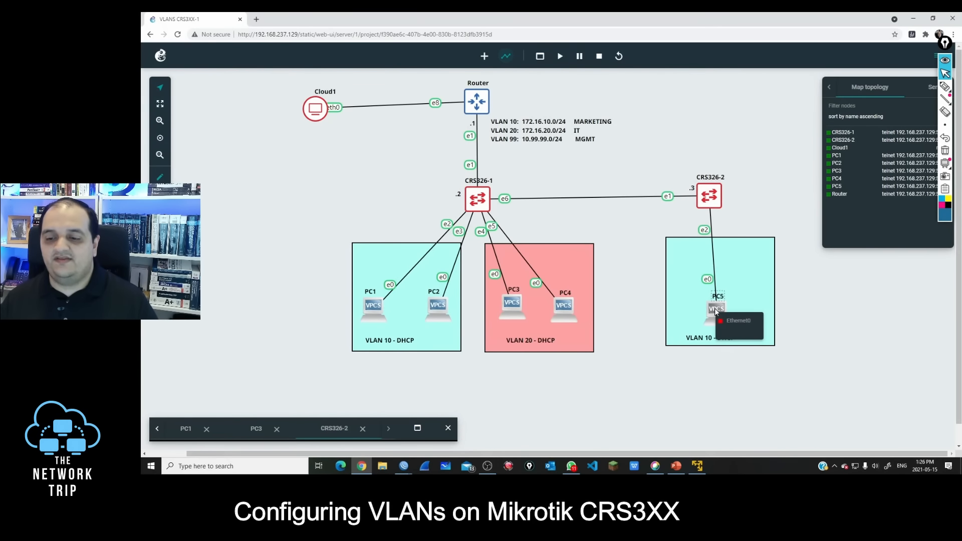
click(720, 309)
right_click(717, 313)
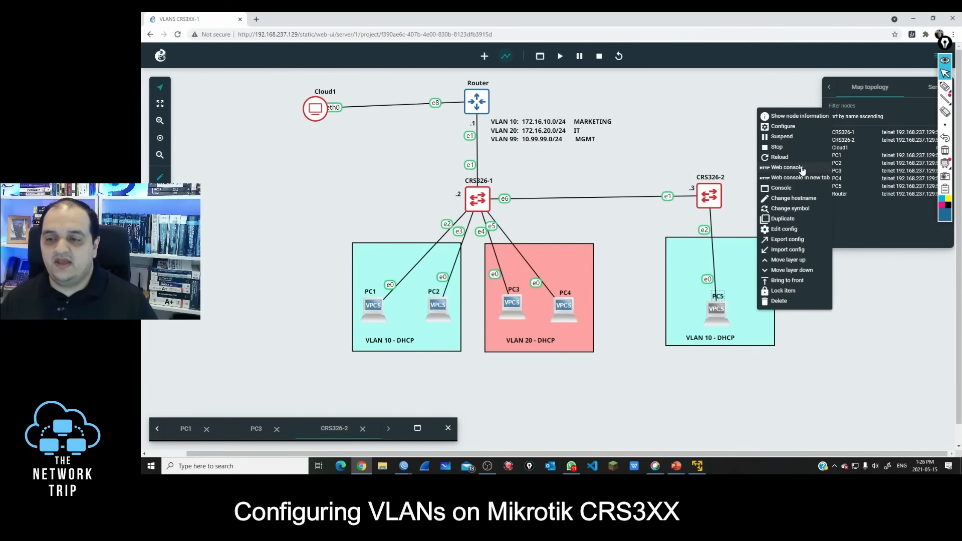
click(797, 170)
drag(406, 247, 479, 86)
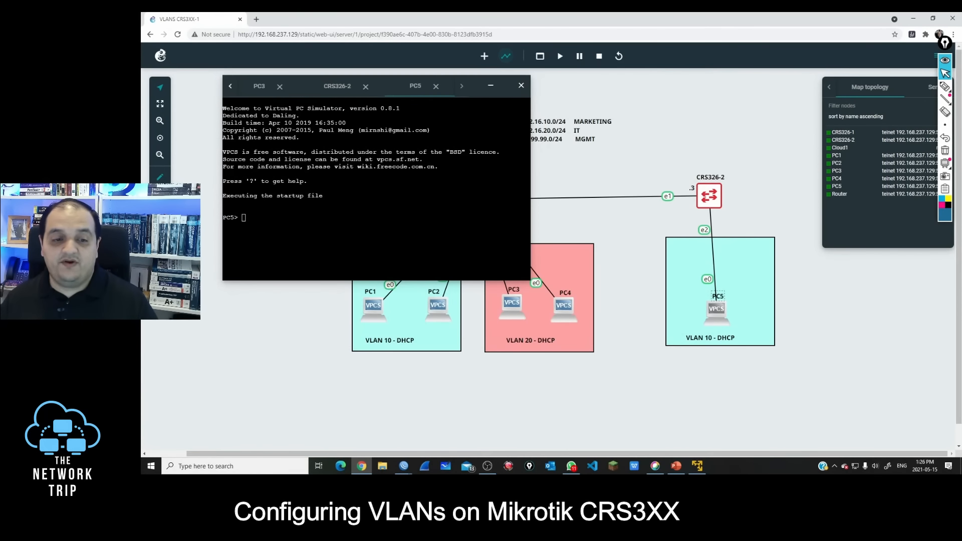
text(ip dhcp)
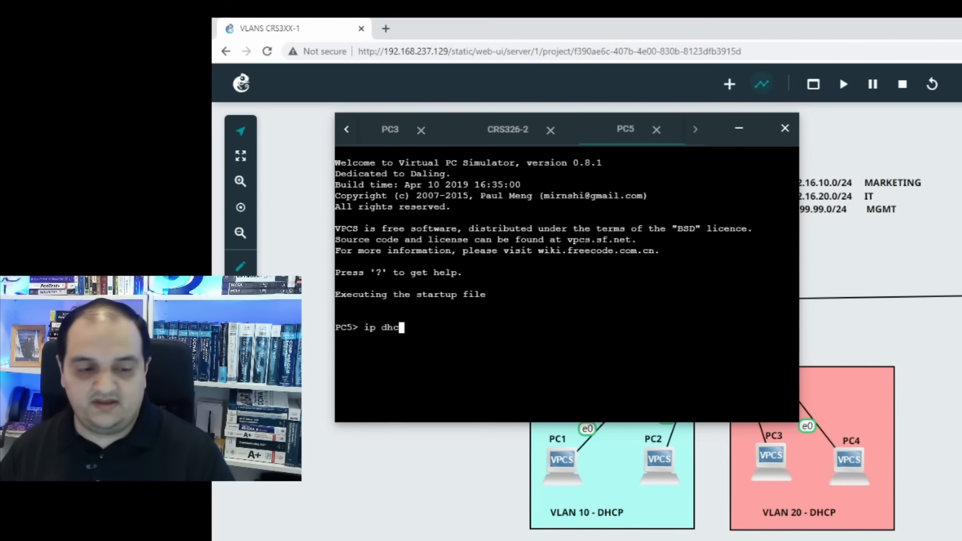
key(Return)
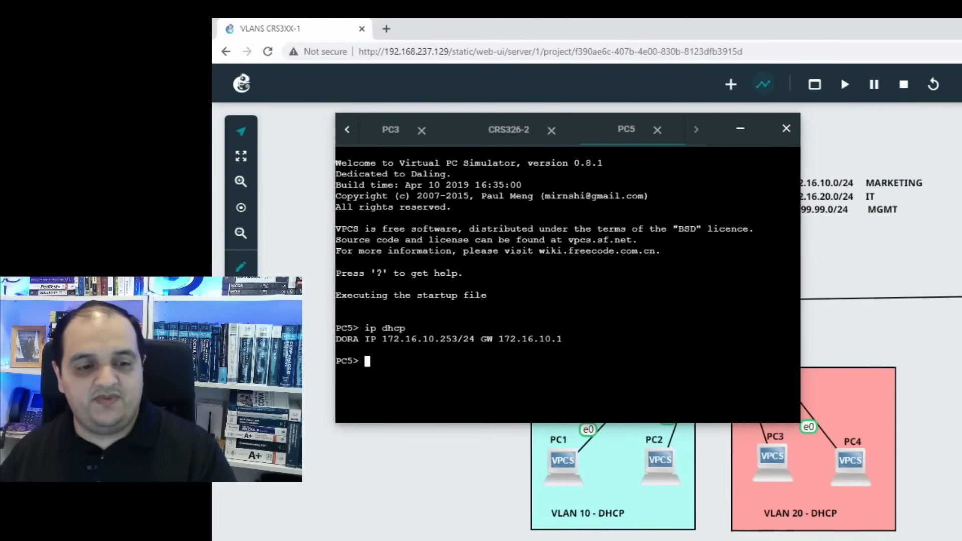
Step: Ping the VLAN 10 gateway 172.16.10.1 from PC5
text(ping)
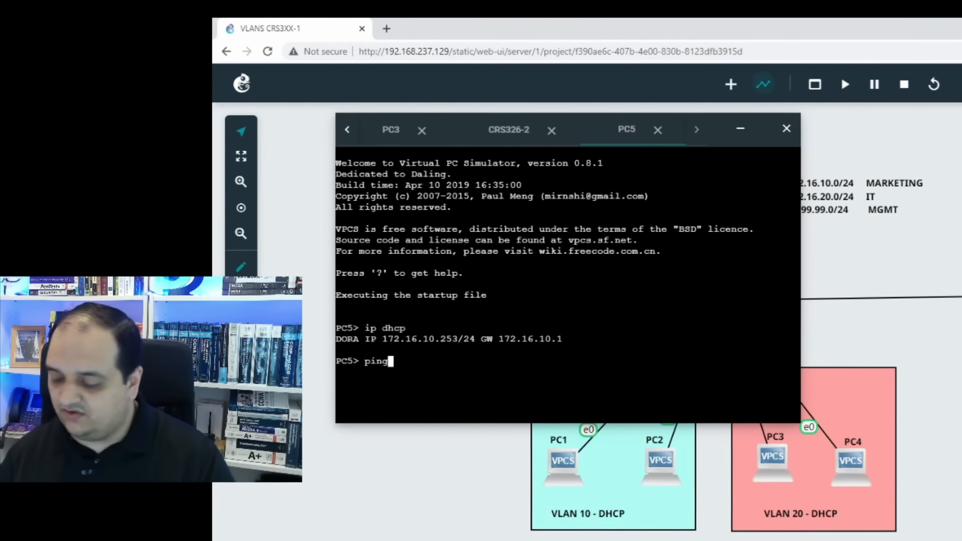
text( 172.16.10.1)
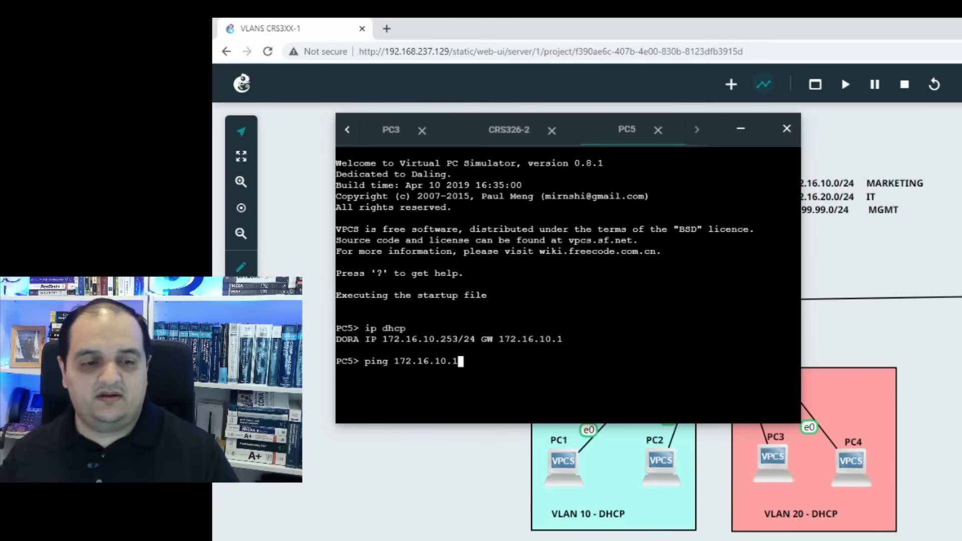
key(Return)
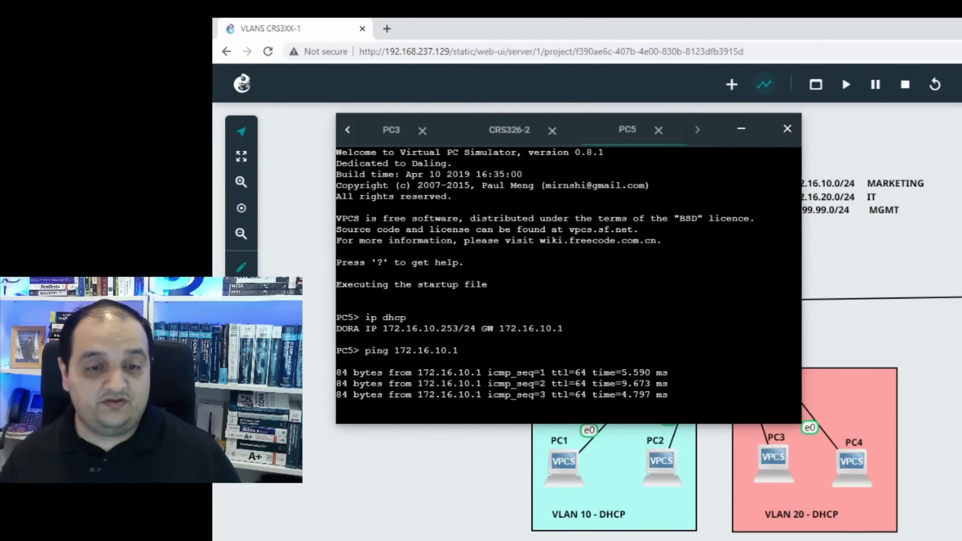
Step: Show PC3's IP configuration in its console and highlight the end of its address
click(387, 135)
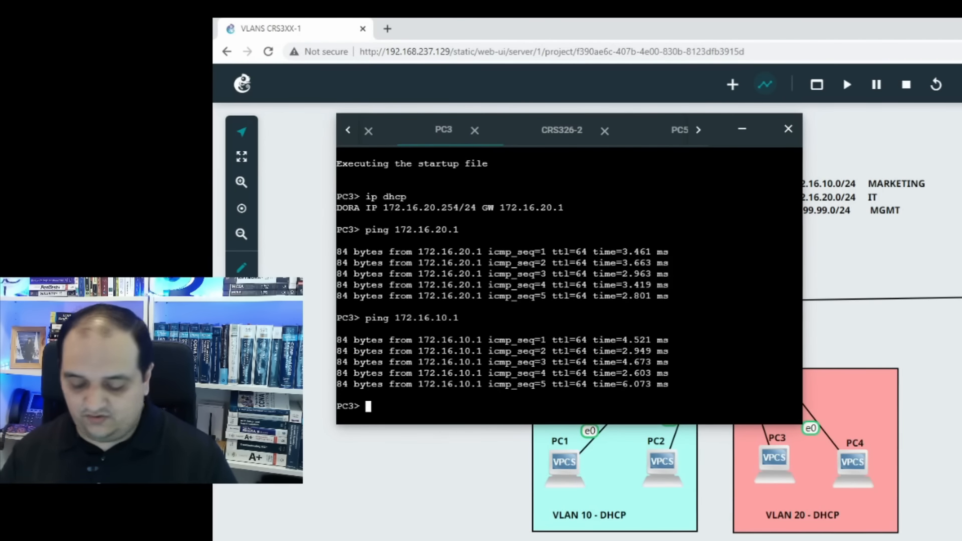
text(show ip)
key(Return)
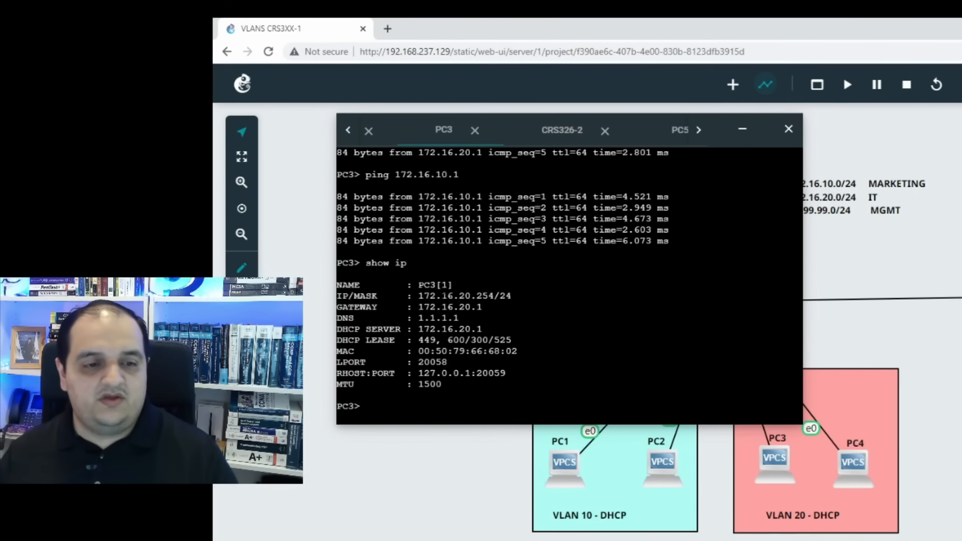
drag(495, 296, 460, 297)
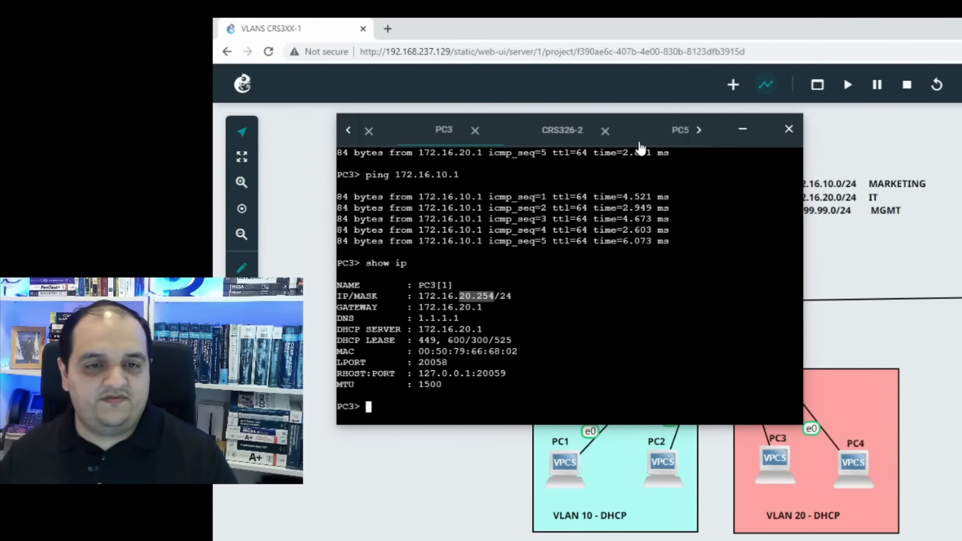
Step: Ping PC3 at 172.16.20.254 from PC5's console to test routing between the VLANs
click(677, 135)
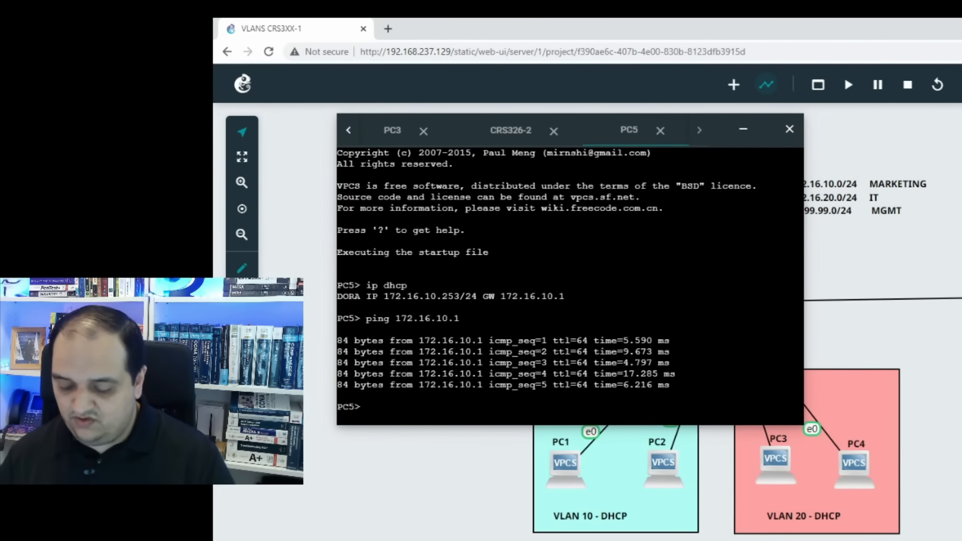
text(ping 172.1)
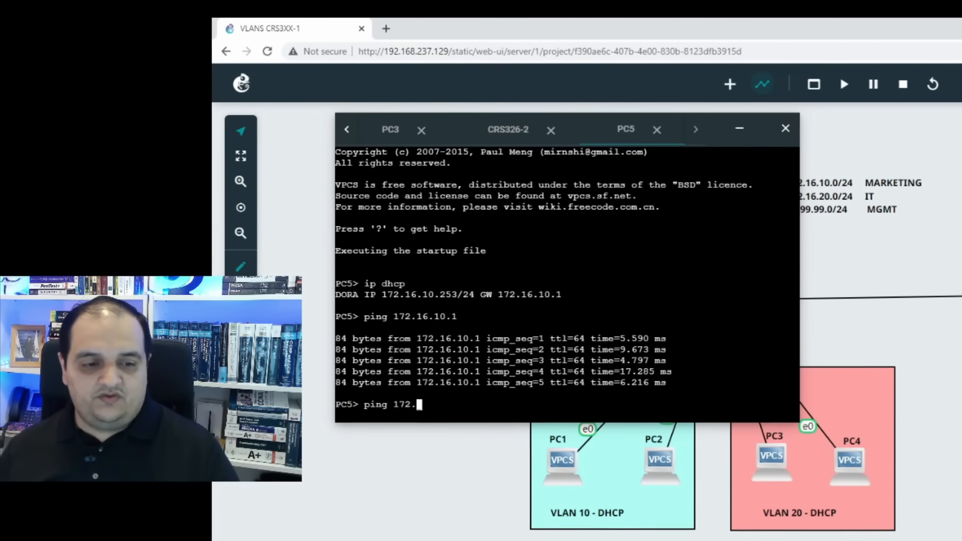
text(6.20.254)
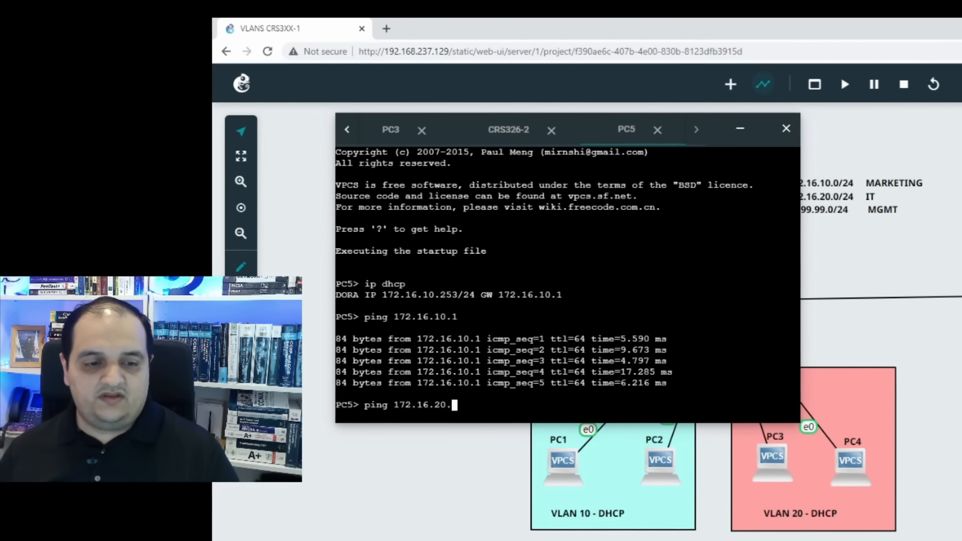
key(Return)
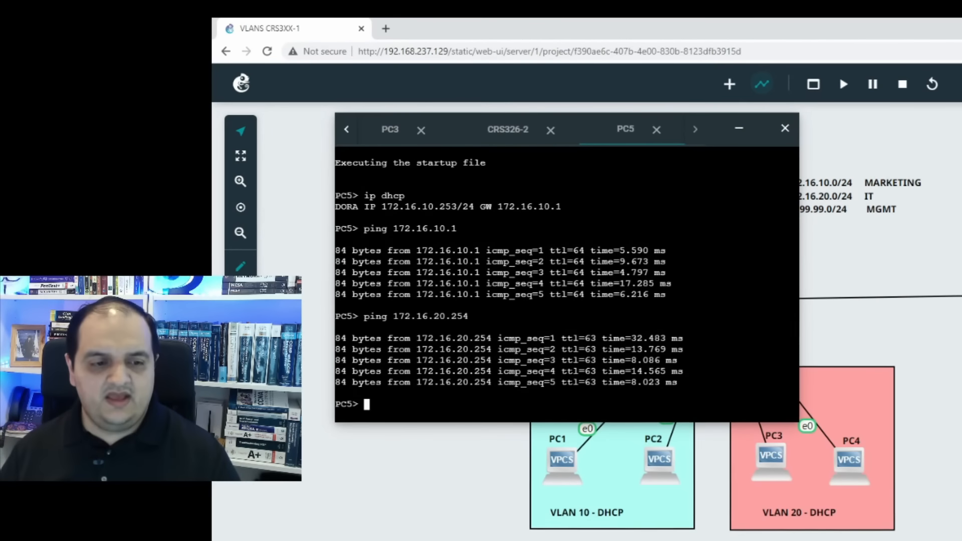
Step: Ping the management address 10.99.99.2 of CRS326-1 from PC5 and collapse the console
text(ping 1)
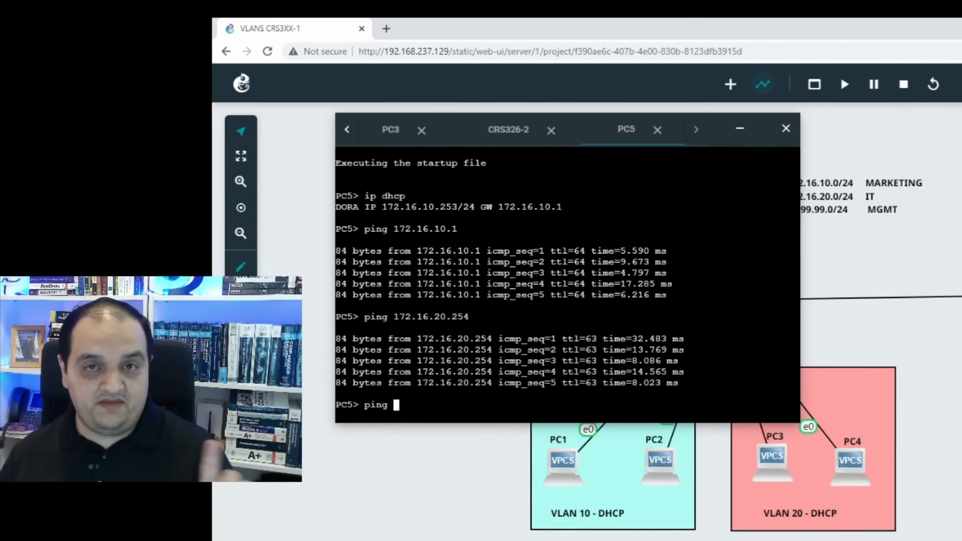
text(0.99.99.)
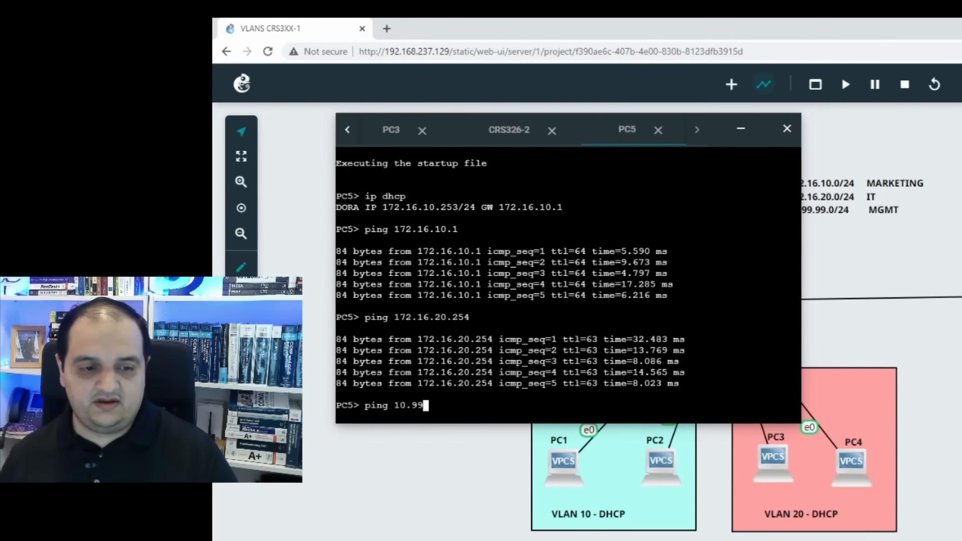
text(2)
key(Return)
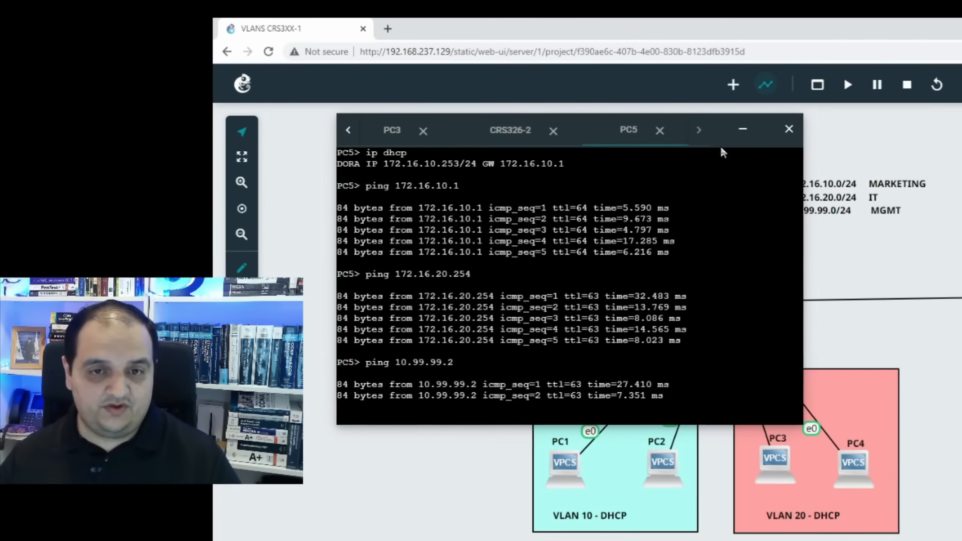
click(788, 129)
Step: Circle PC5 with the annotation pen, sketch an arrow from it to CRS326-1, and clear the drawing
click(945, 87)
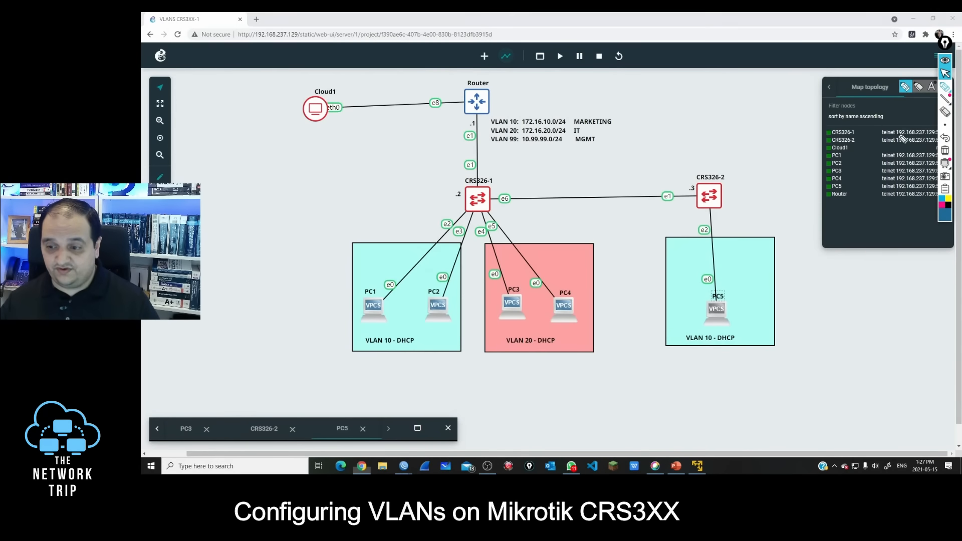
drag(720, 280, 715, 287)
mouse_move(700, 312)
mouse_down()
mouse_move(599, 284)
mouse_move(487, 221)
mouse_up()
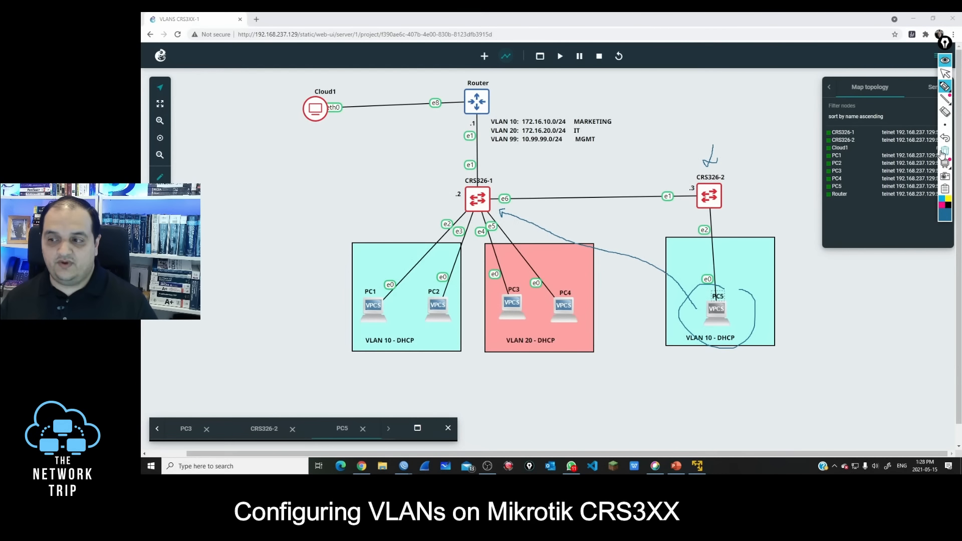
click(945, 150)
Step: Circle PC5, trace its traffic path through both switches up to Router and back to CRS326-1, and clear the annotations
drag(738, 285, 742, 296)
mouse_move(695, 318)
mouse_down()
mouse_move(697, 211)
mouse_move(475, 210)
mouse_move(462, 104)
mouse_move(471, 95)
mouse_move(493, 100)
mouse_move(489, 186)
mouse_move(493, 177)
mouse_up()
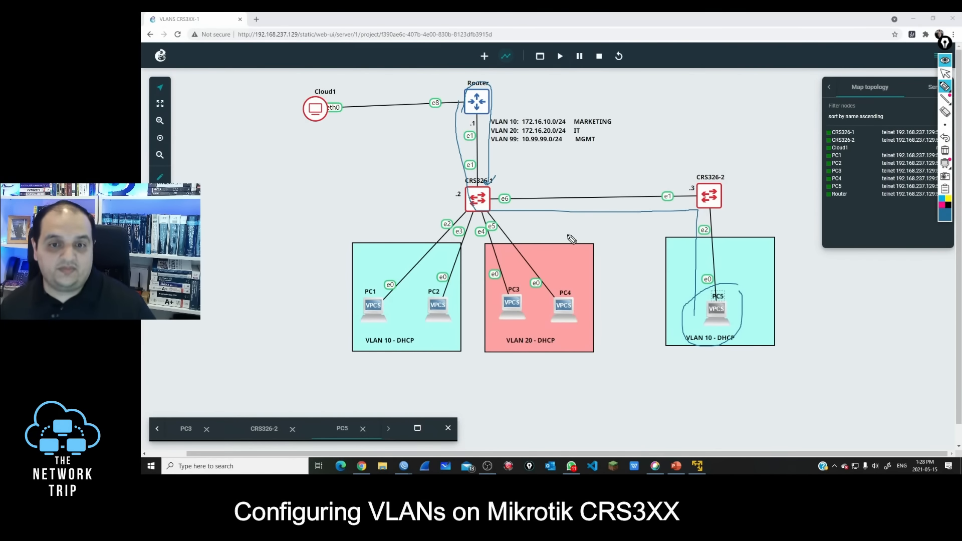
click(944, 73)
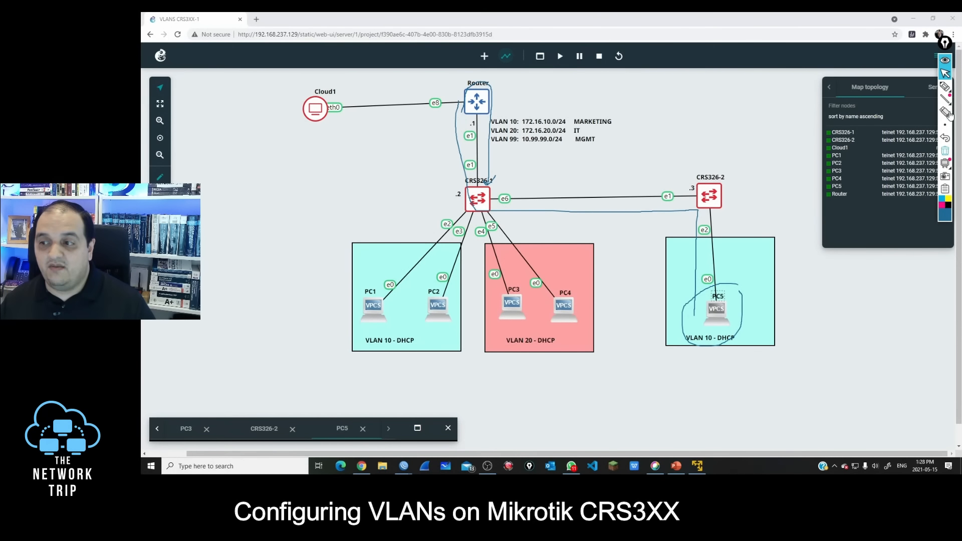
click(945, 150)
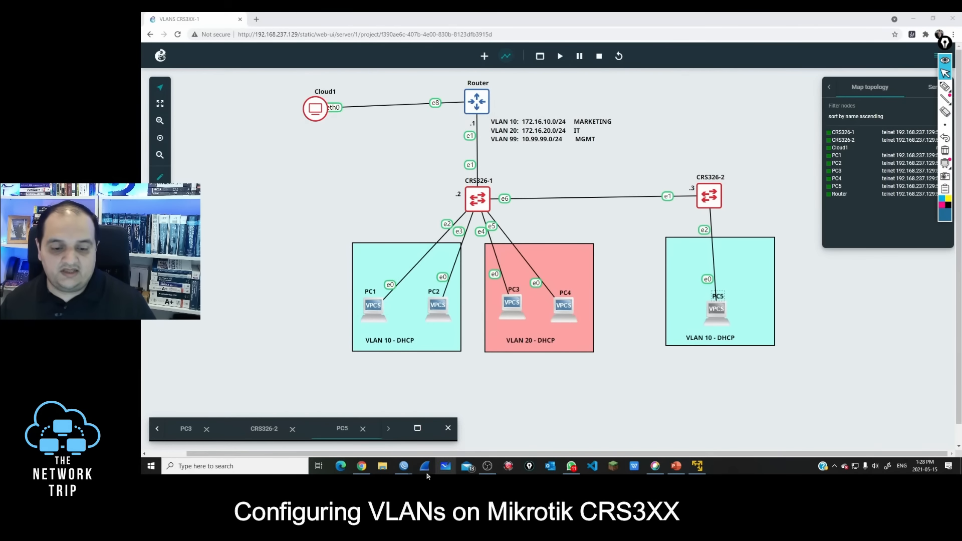
Step: Switch to the router's WinBox session, then move and widen its window to show more of the Bridge tabs
click(782, 153)
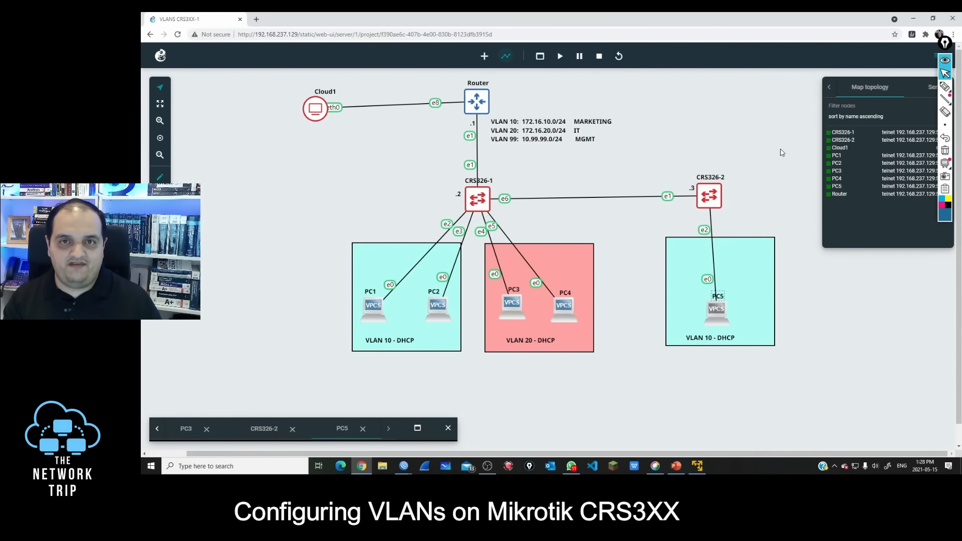
click(402, 467)
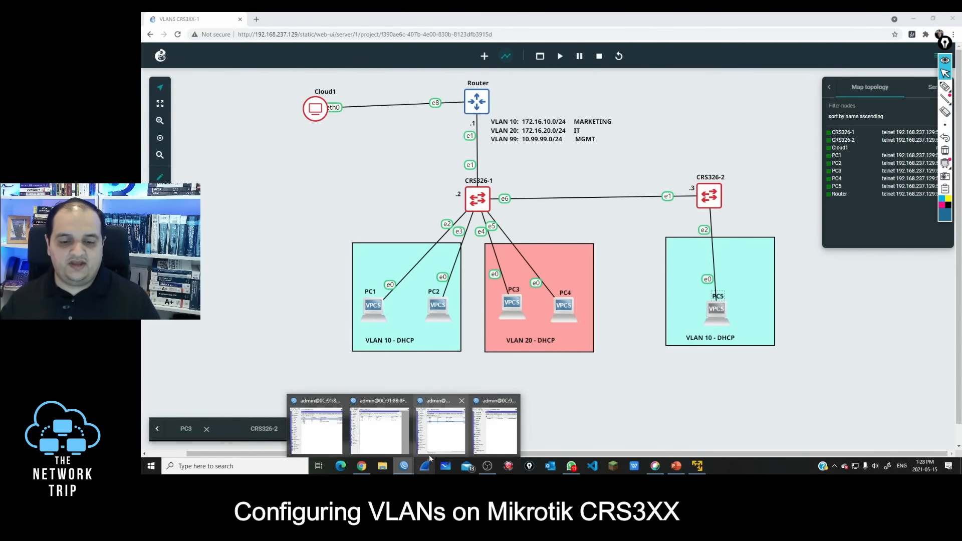
click(483, 442)
drag(526, 22, 639, 33)
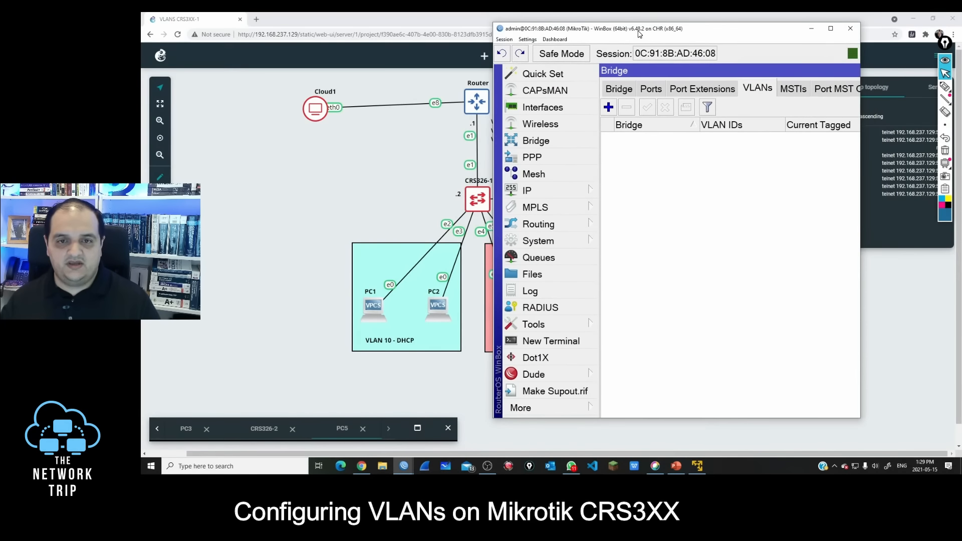
click(858, 94)
drag(861, 91, 953, 91)
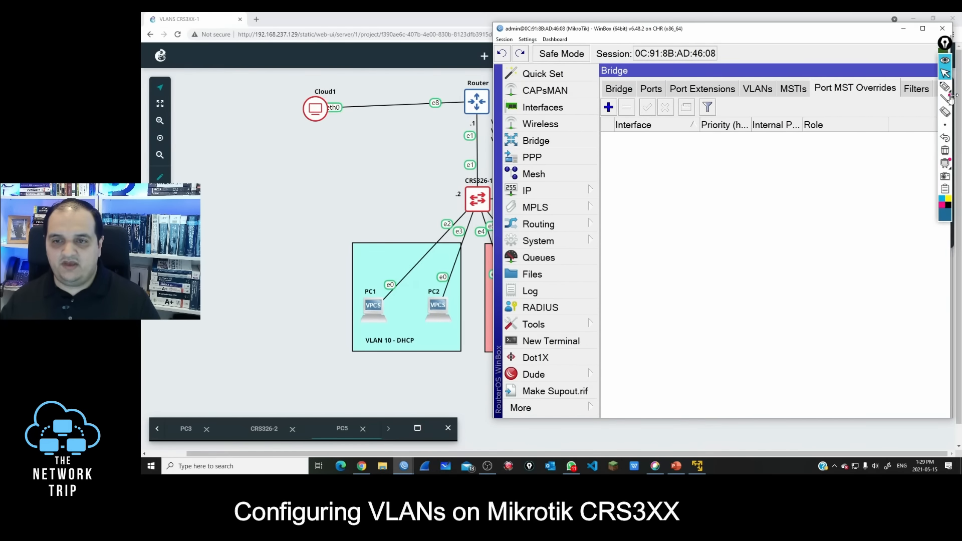
drag(638, 33, 593, 31)
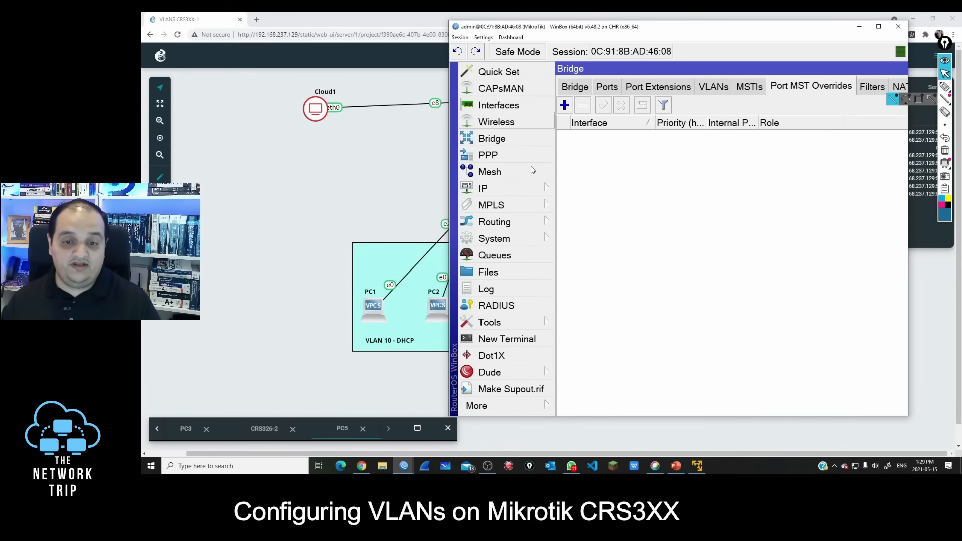
Step: Open the address lists in the router's IP firewall and maximize the Firewall window
click(500, 193)
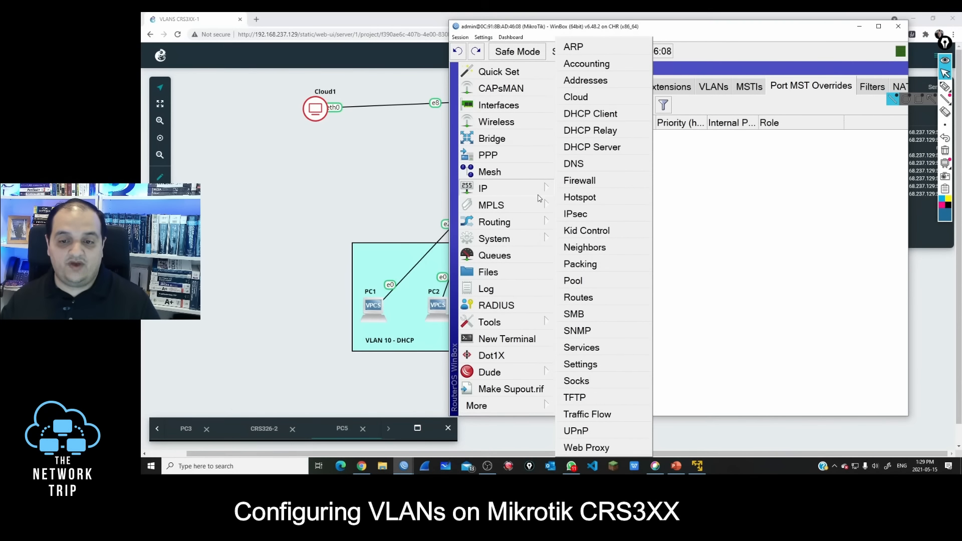
click(581, 183)
click(852, 112)
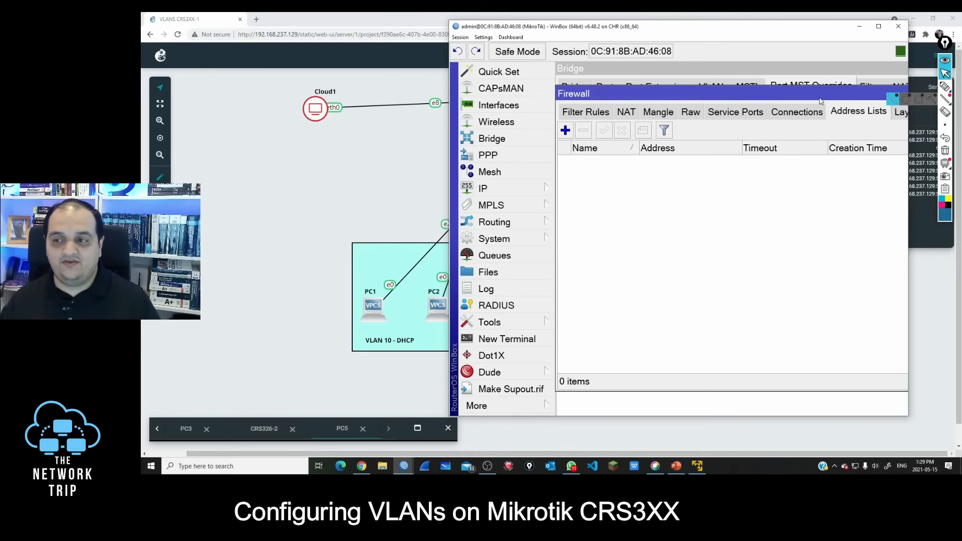
double_click(821, 95)
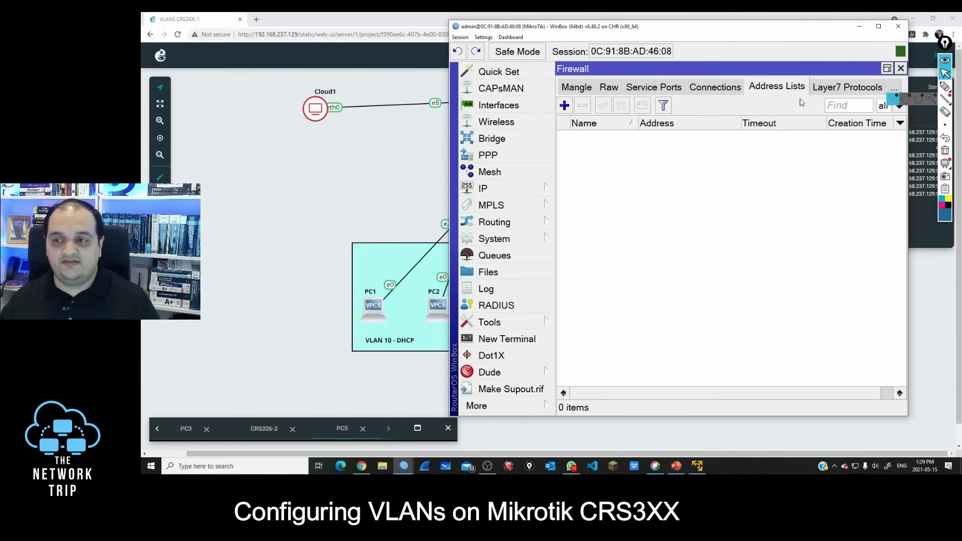
Step: Add a firewall address list entry named UserNetwork with the address 172.16.10.0/24
click(564, 106)
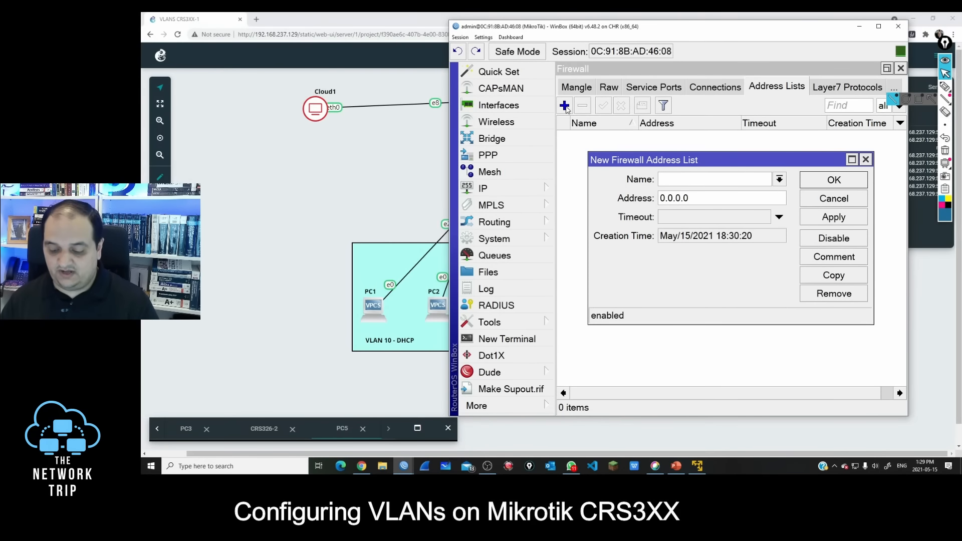
text(UserNetw)
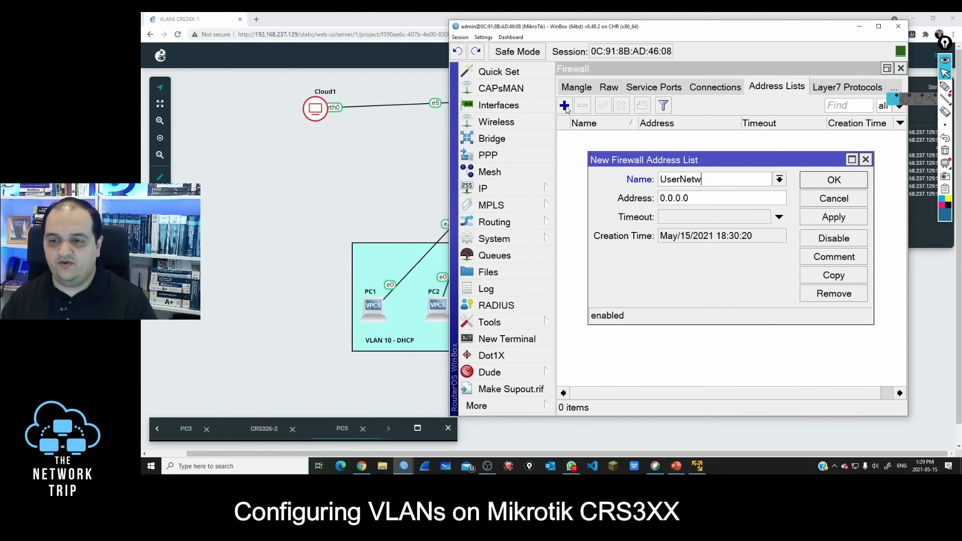
text(or)
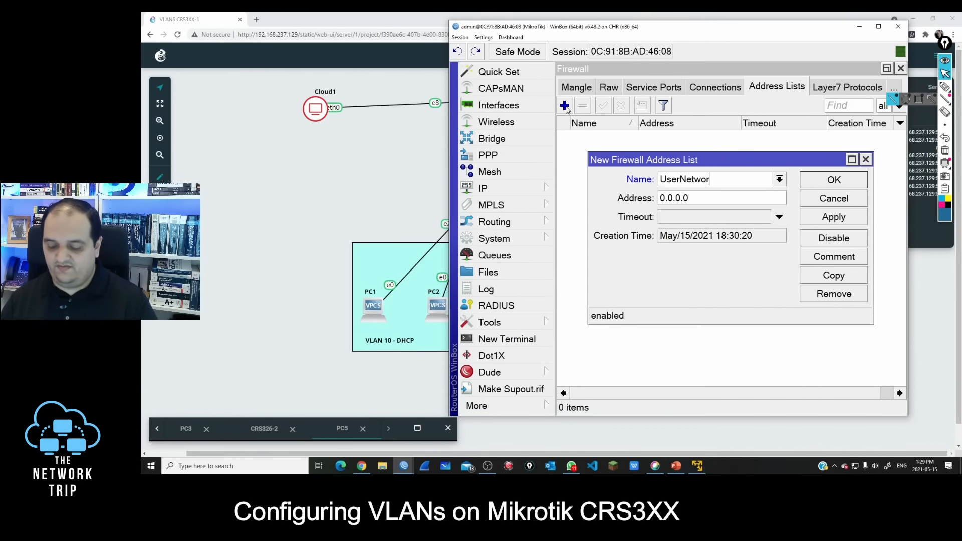
text(k)
key(Tab)
text(172.)
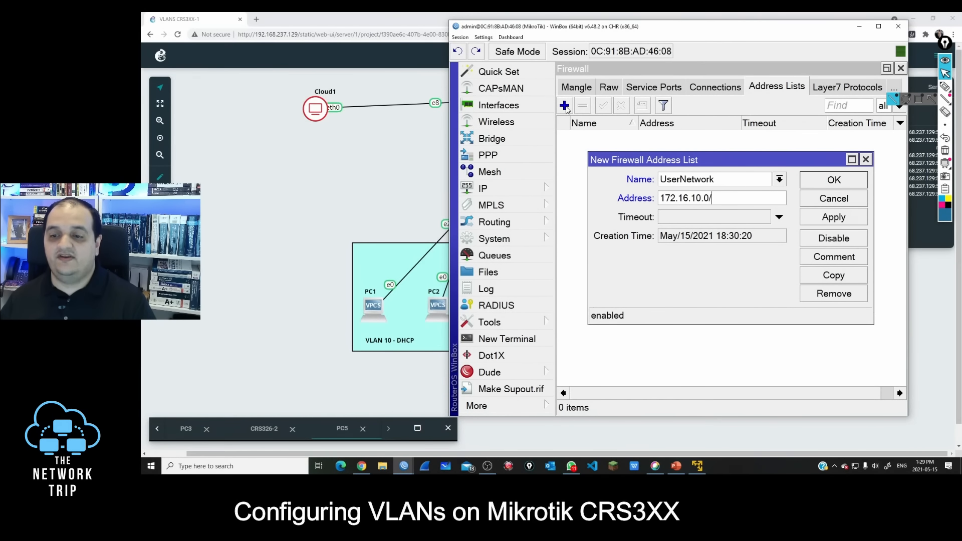
click(843, 222)
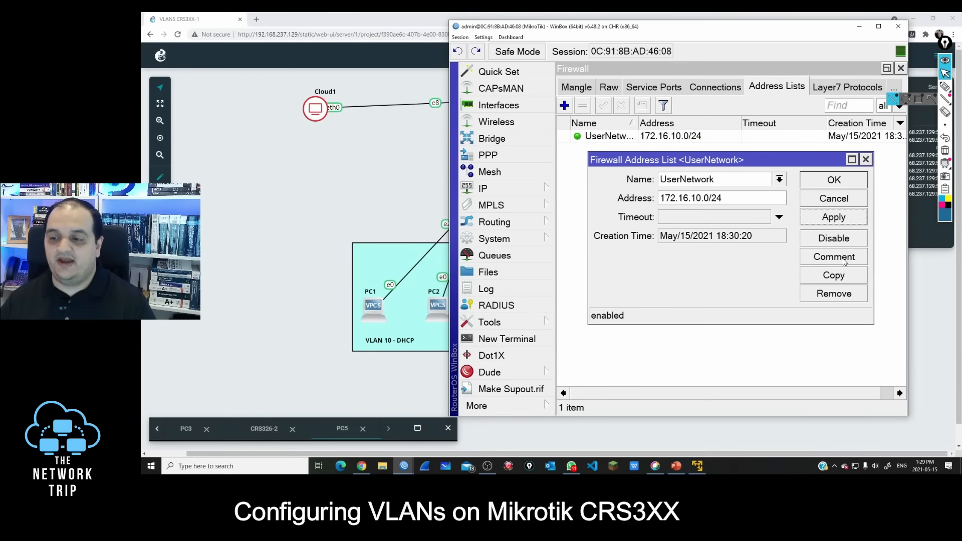
Step: Copy the UserNetwork entry, set the copy's address to 172.16.20.0/24, save it, and widen the list's Name column
click(836, 277)
click(707, 207)
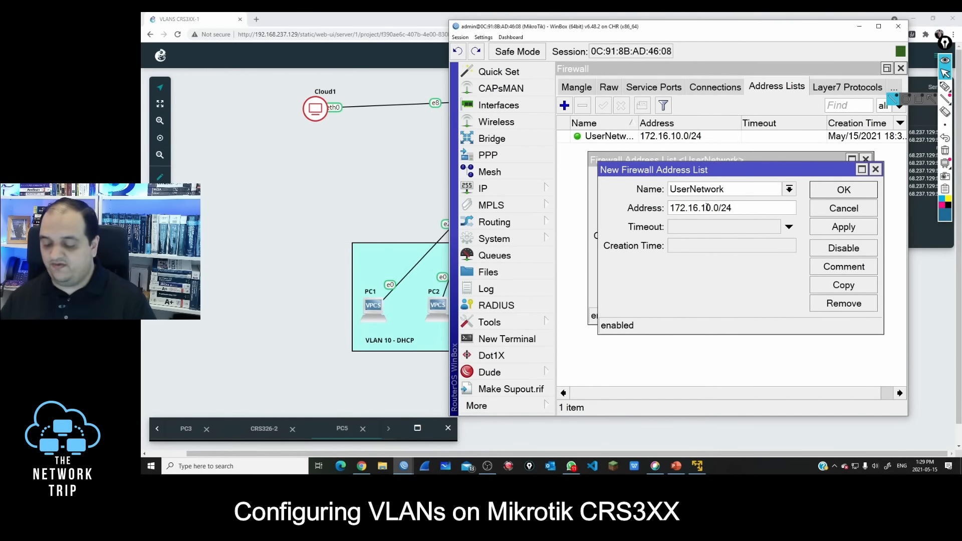
text(2)
click(823, 195)
drag(650, 136, 704, 121)
click(656, 165)
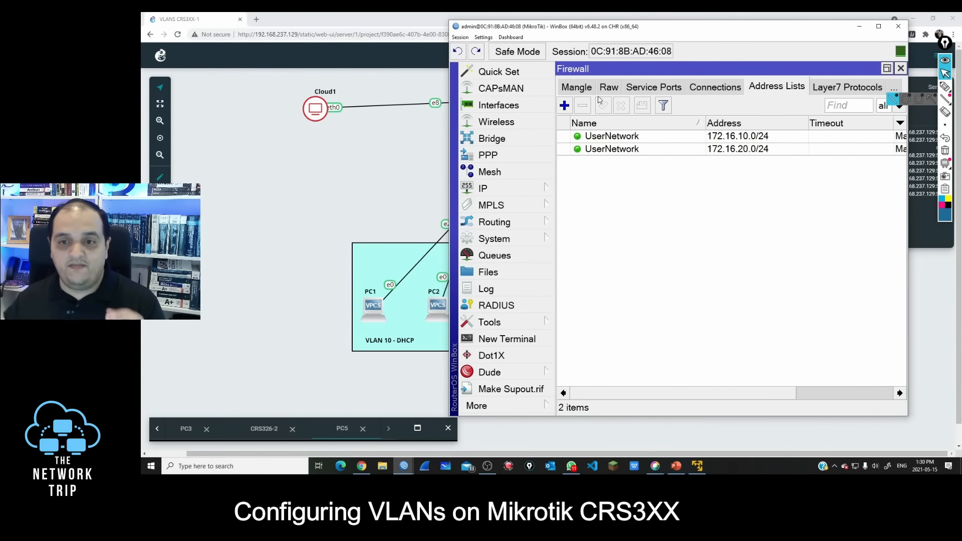
Step: Start a new firewall filter rule on the forward chain and set its source address list to UserNetwork
click(576, 88)
click(573, 88)
click(573, 88)
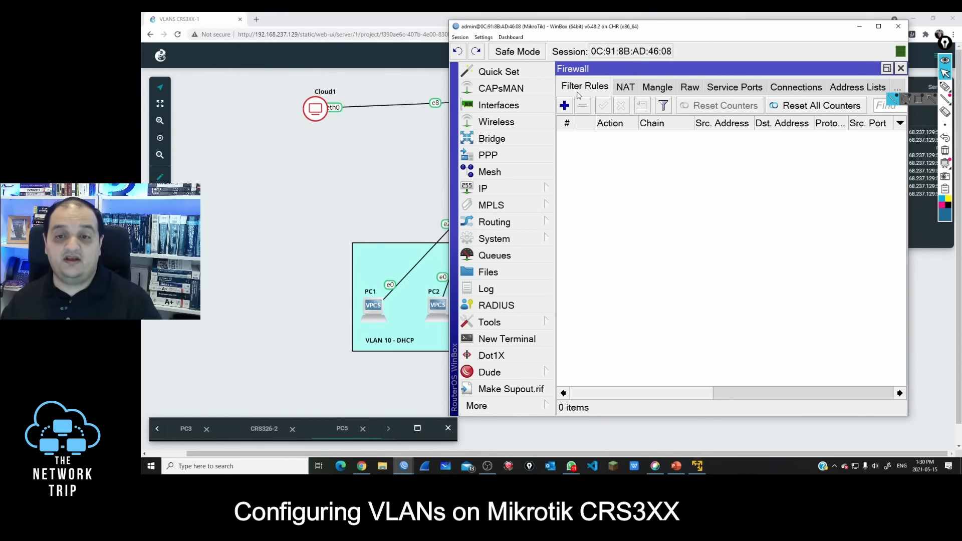
click(565, 106)
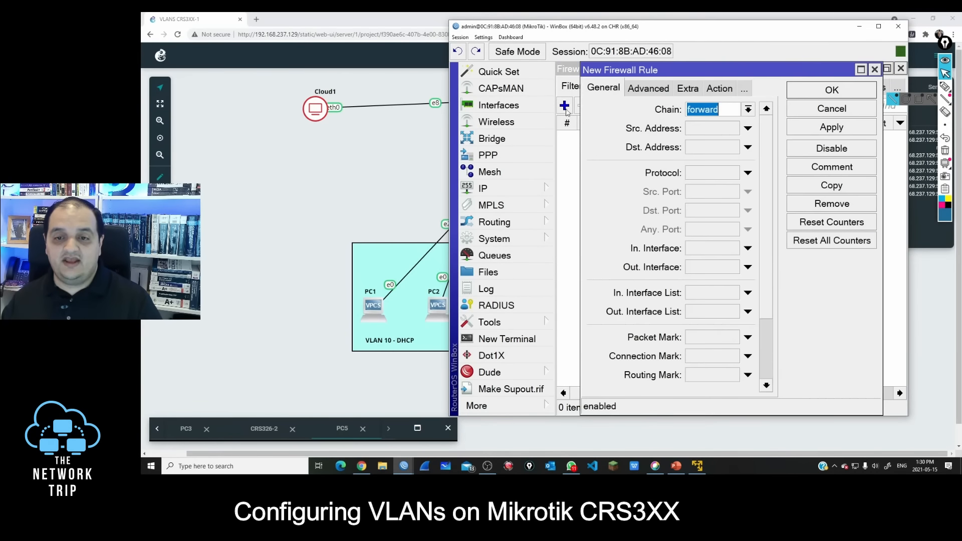
click(720, 109)
mouse_move(690, 71)
mouse_down()
mouse_move(658, 69)
mouse_move(694, 71)
mouse_up()
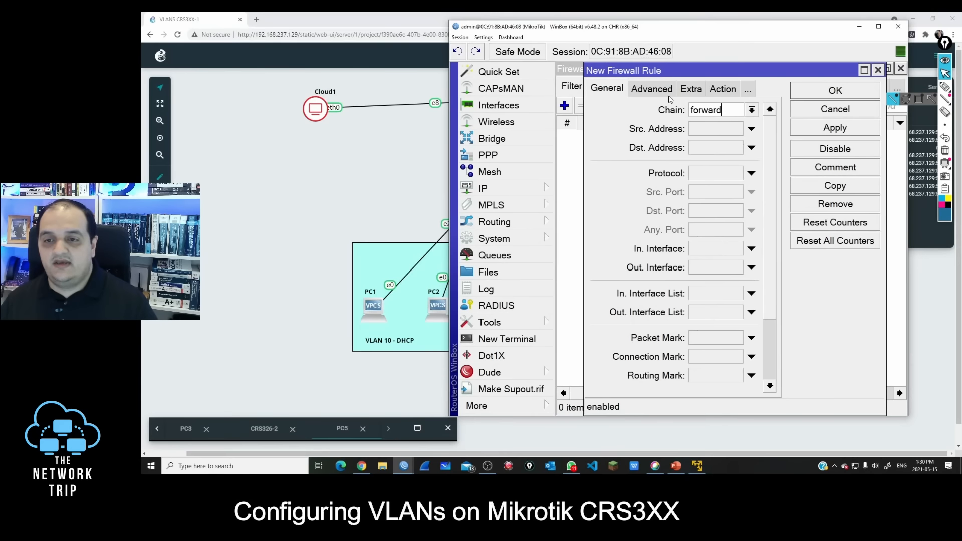
click(647, 89)
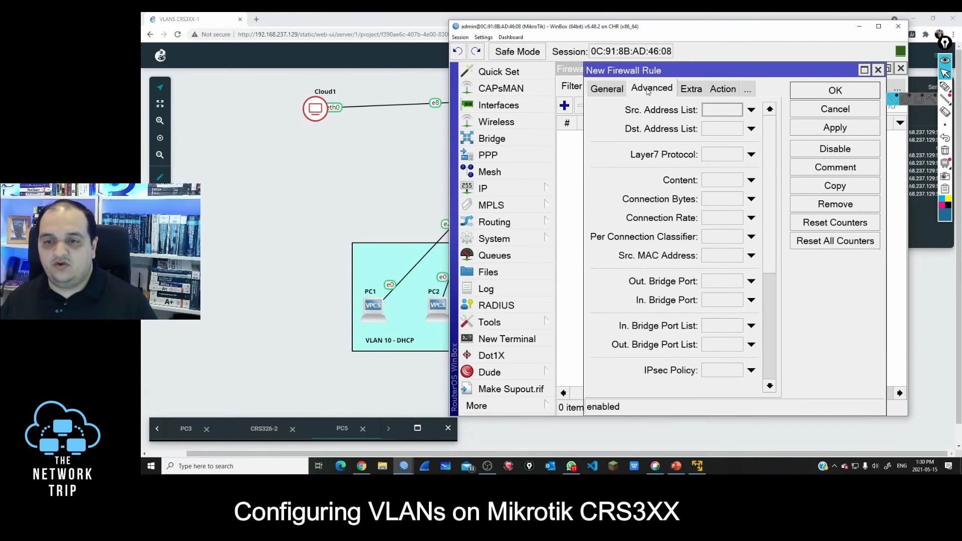
click(717, 111)
click(757, 110)
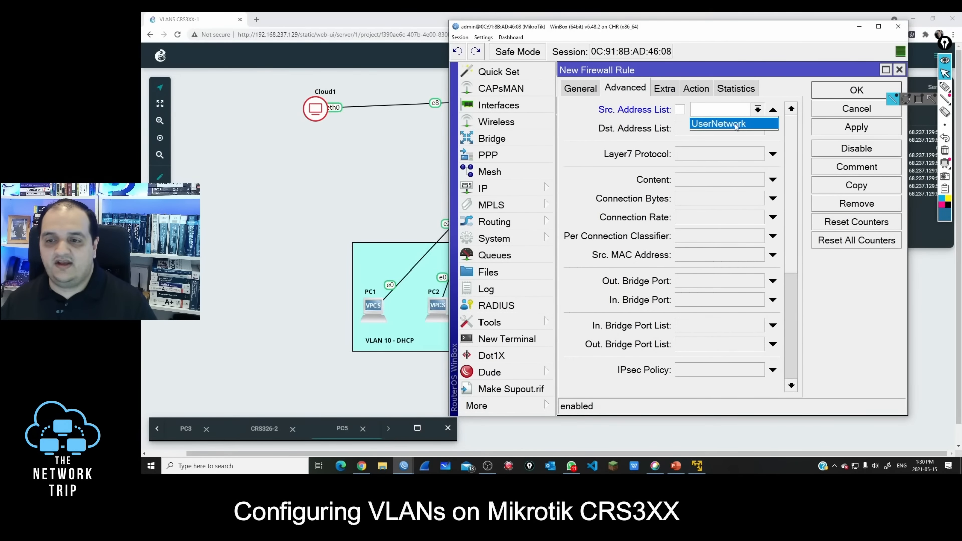
click(717, 125)
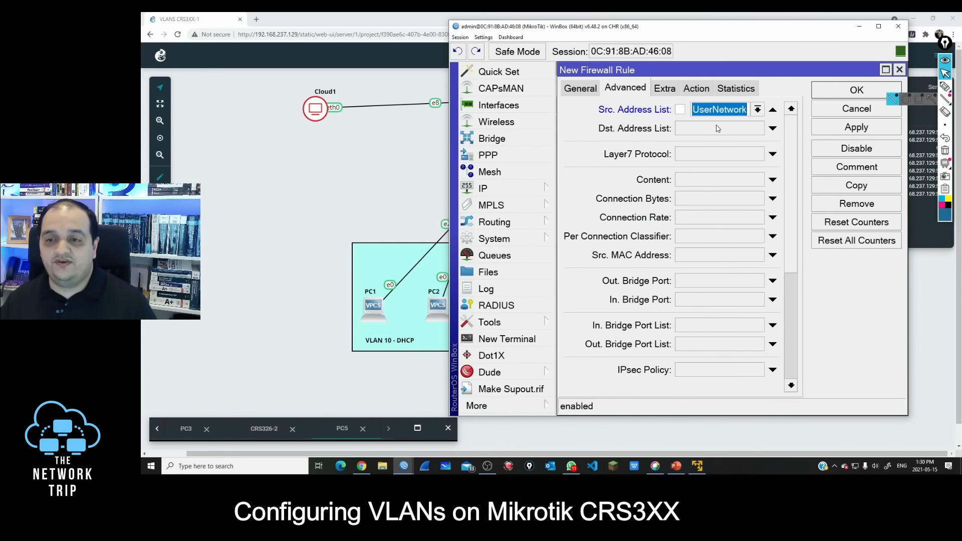
Step: Set the rule's destination address to 10.99.99.0/24 and review it against the chosen source address list
click(581, 89)
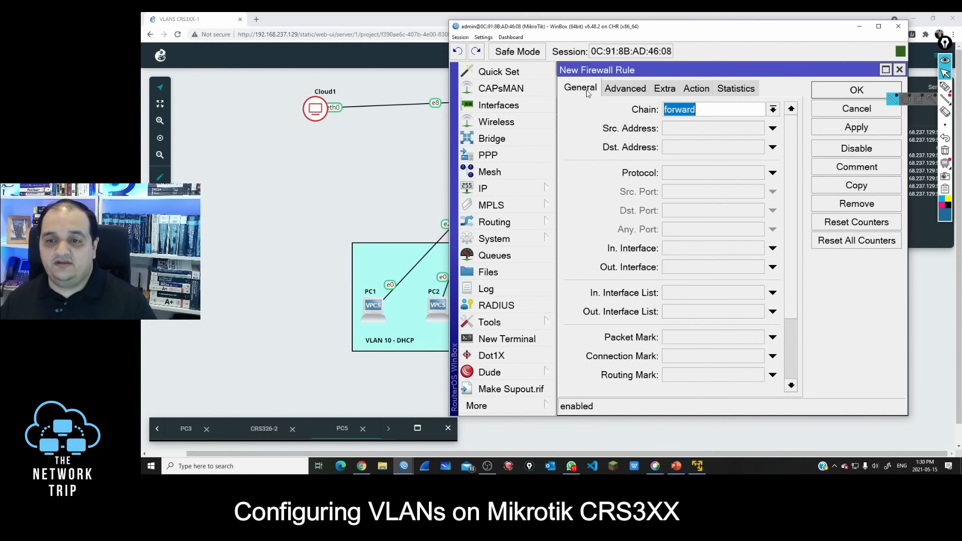
click(686, 149)
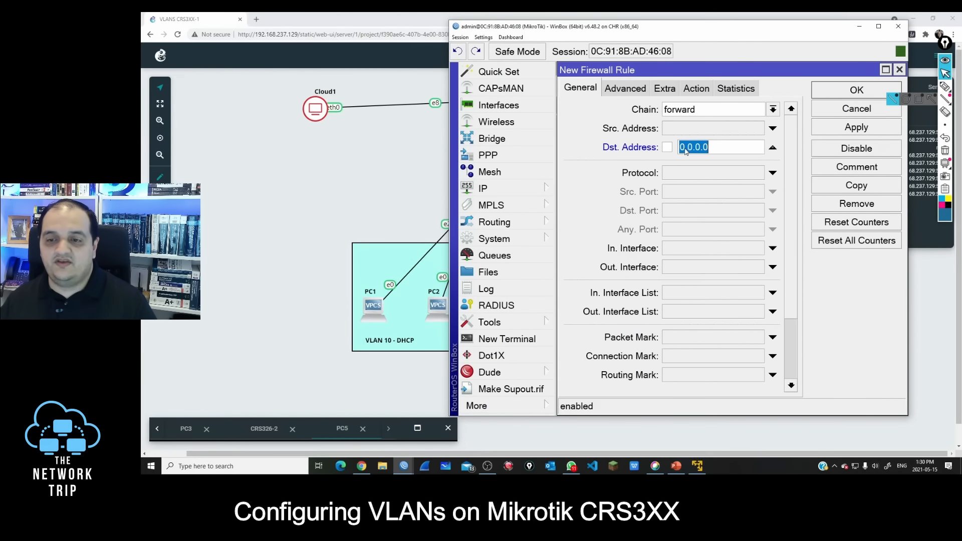
text(10.)
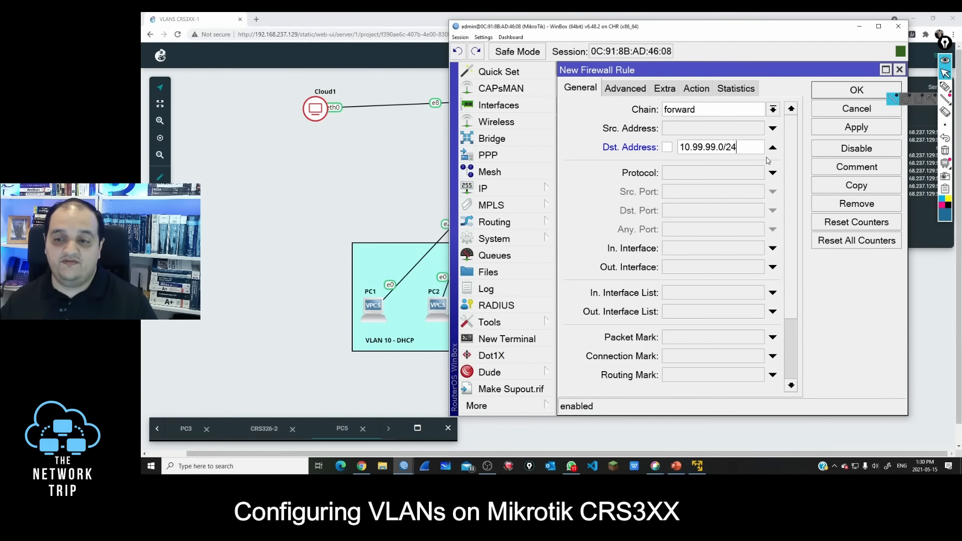
click(643, 91)
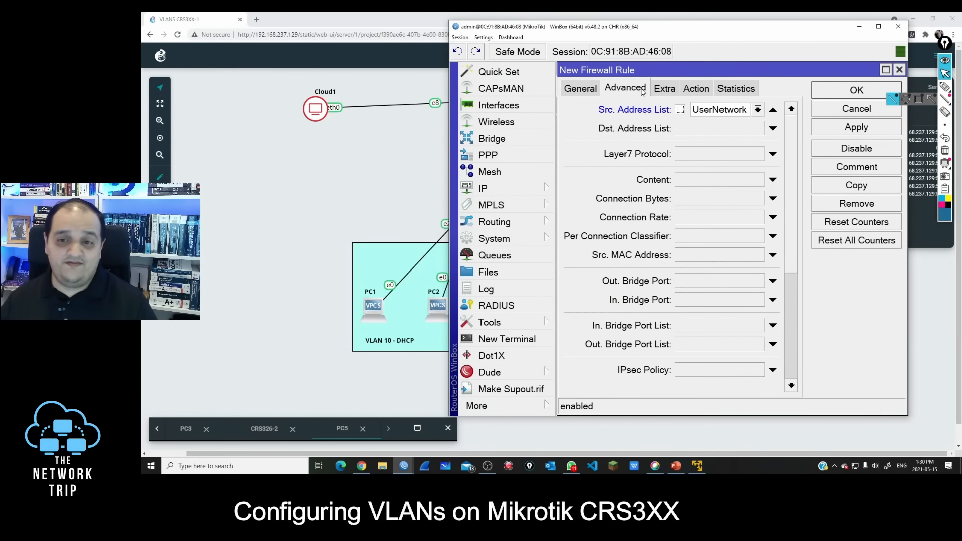
drag(746, 108, 696, 110)
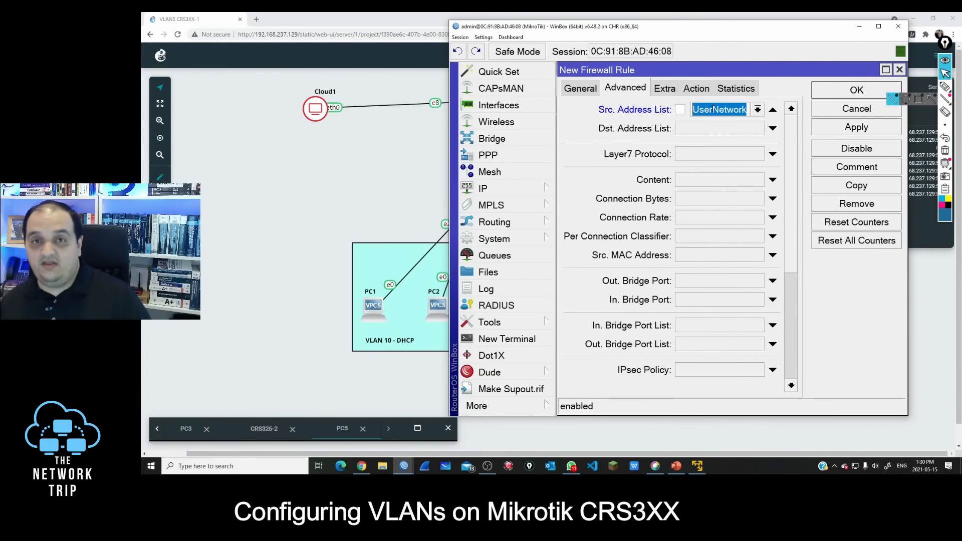
click(580, 88)
drag(736, 147, 679, 146)
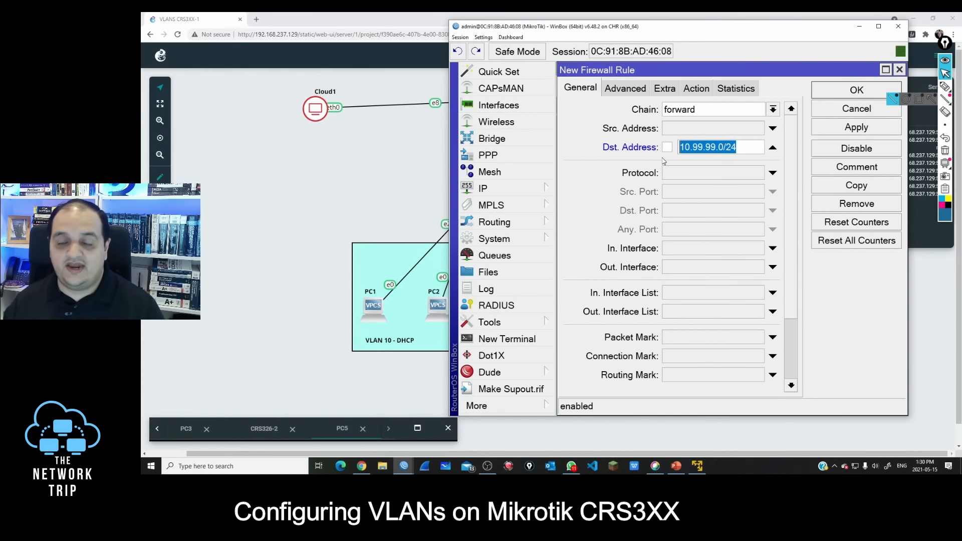
Step: Set the filter rule's action to drop and apply the rule
click(699, 91)
click(679, 111)
click(658, 155)
click(871, 128)
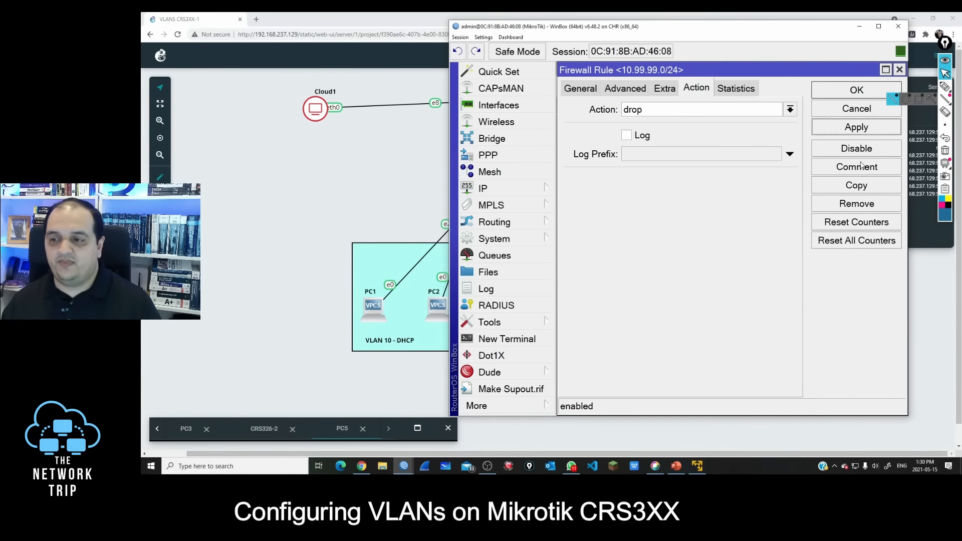
Step: Comment the filter rule as "Block User Traffic to Mgmt Vlan" and save it
click(861, 166)
text(Block)
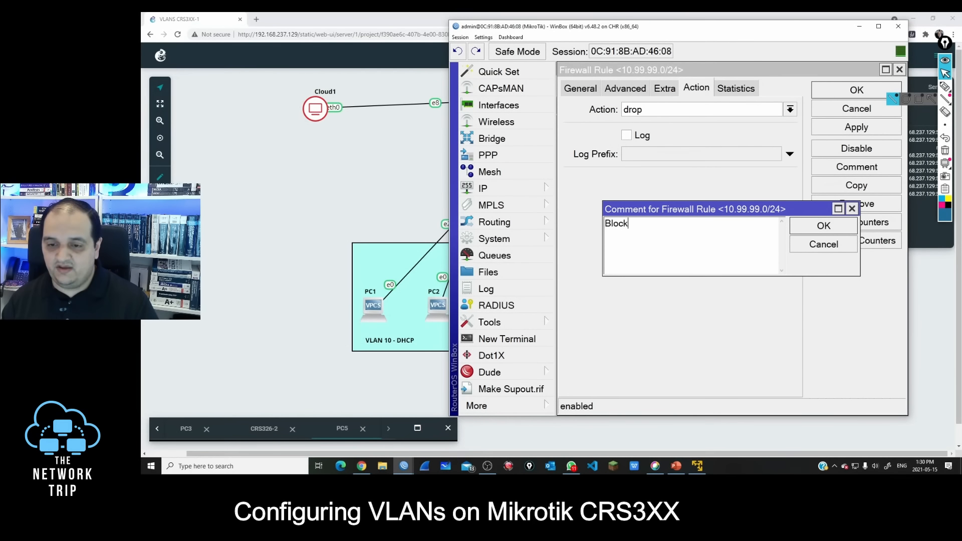
text( User Traf)
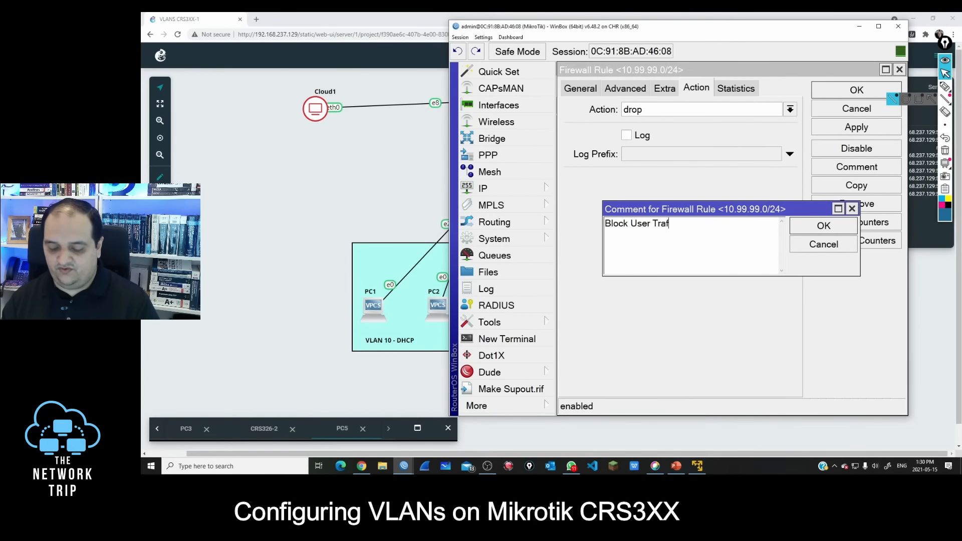
text(fic to Mgmt Vlan)
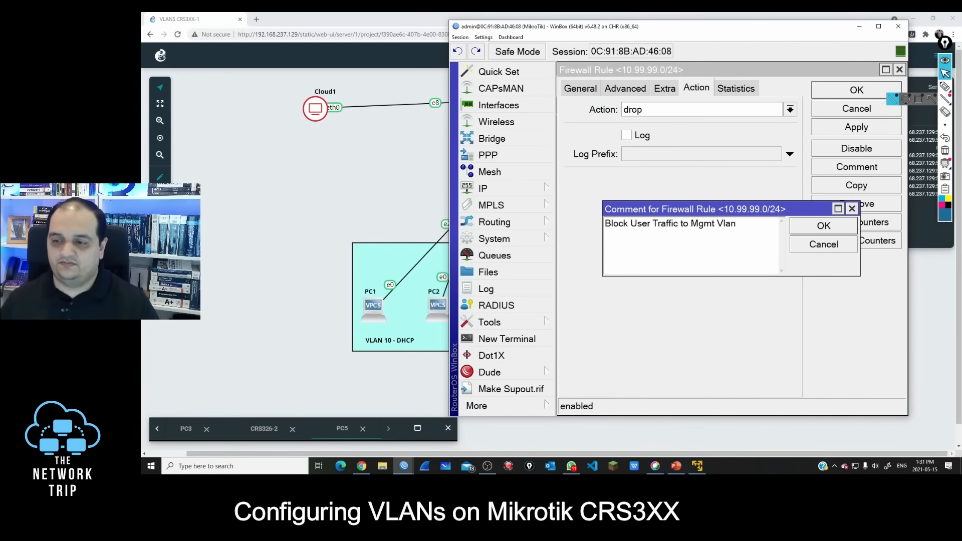
key(Return)
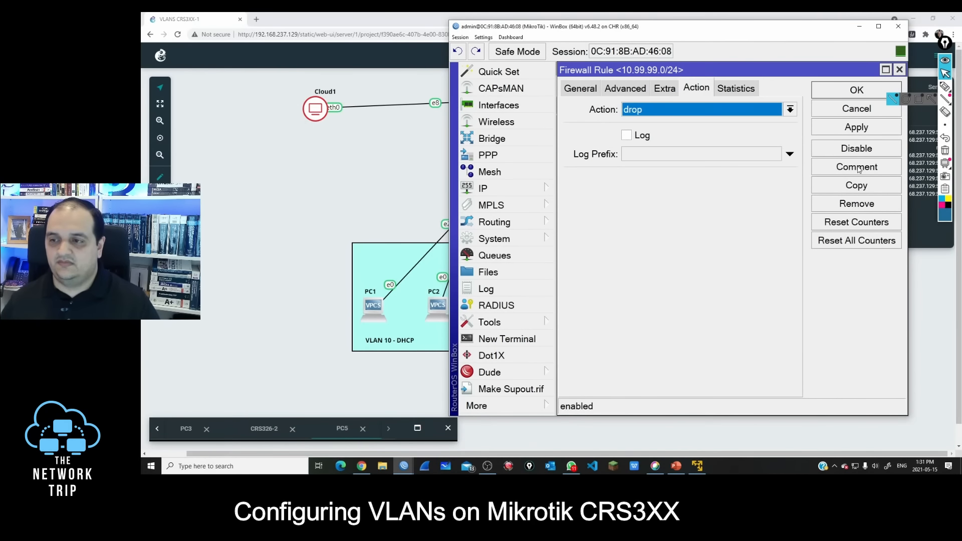
click(857, 93)
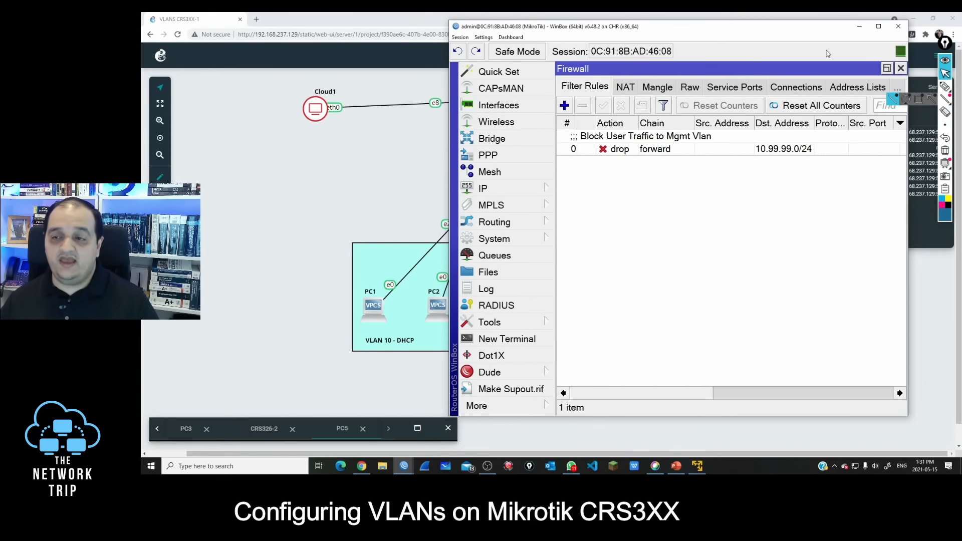
Step: Return to the GNS3 topology, restore and reposition the PC5 console, and rerun the ping to 10.99.99.2
click(859, 26)
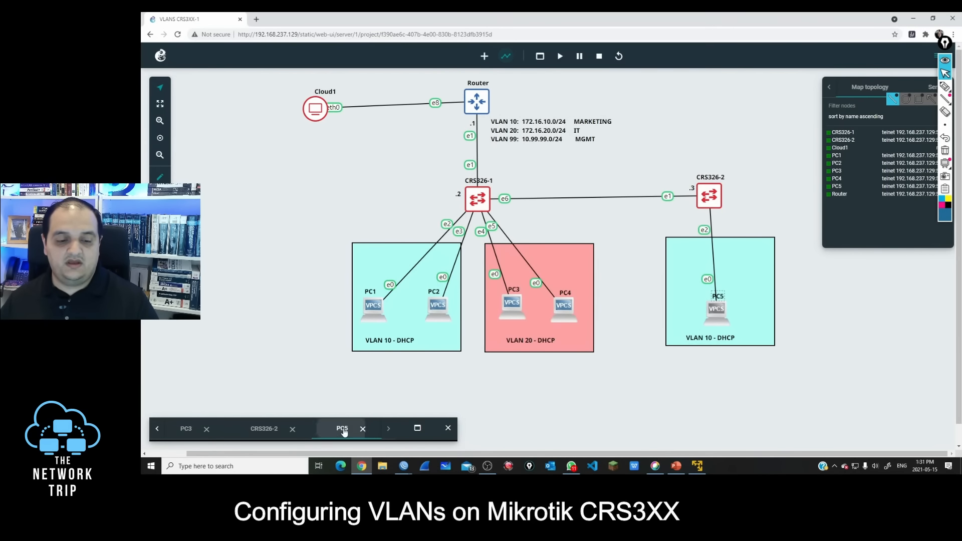
click(417, 427)
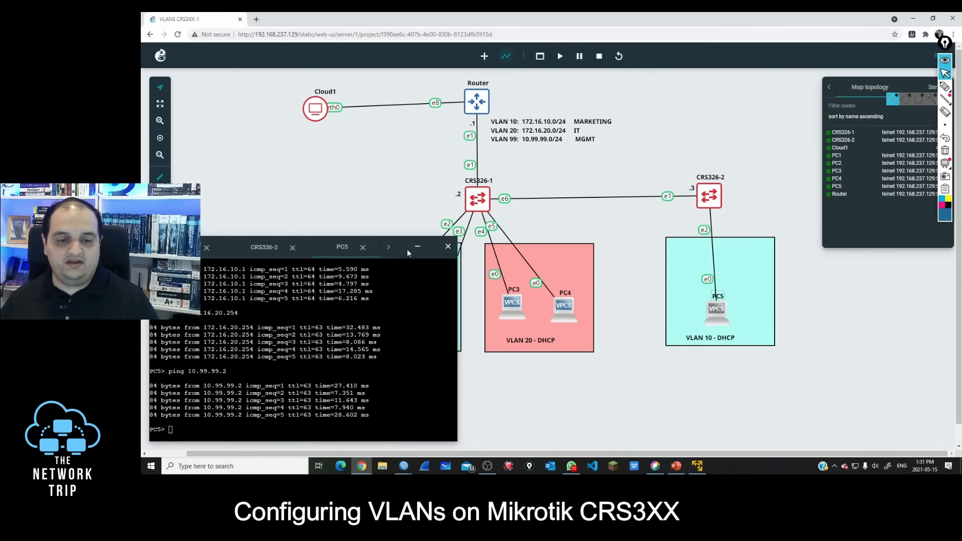
drag(383, 244, 476, 95)
key(Up)
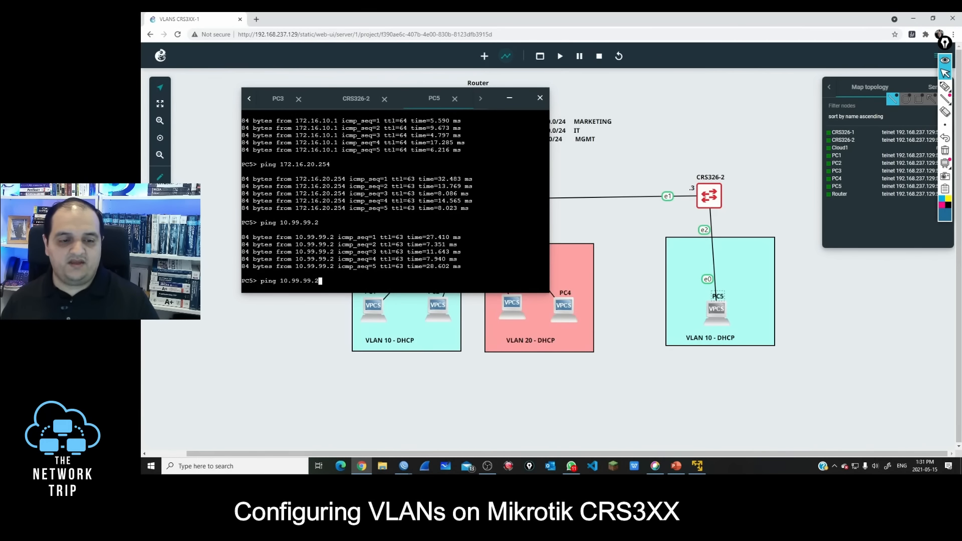
key(Return)
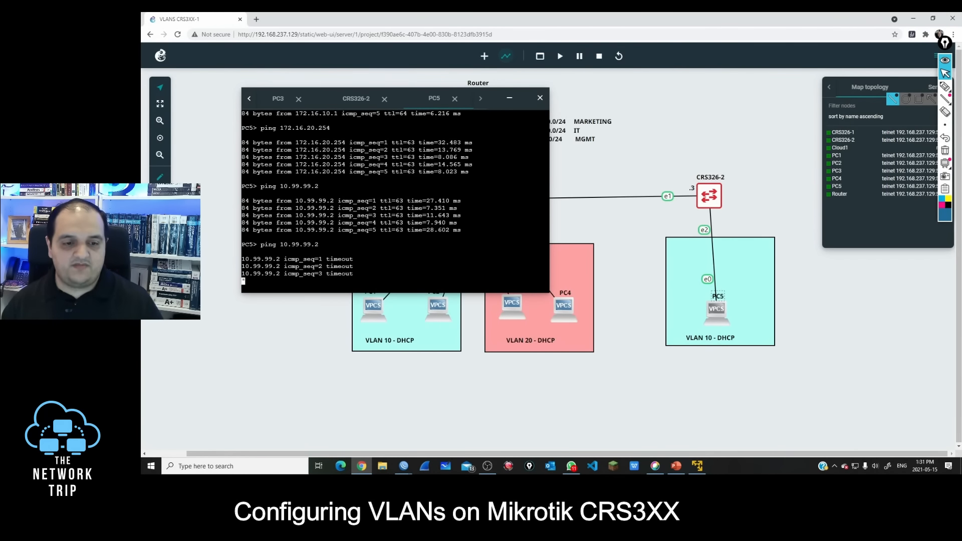
Step: Check the drop rule in the router's WinBox session, return to the GNS3 topology, and minimize the PC5 console
mouse_move(404, 464)
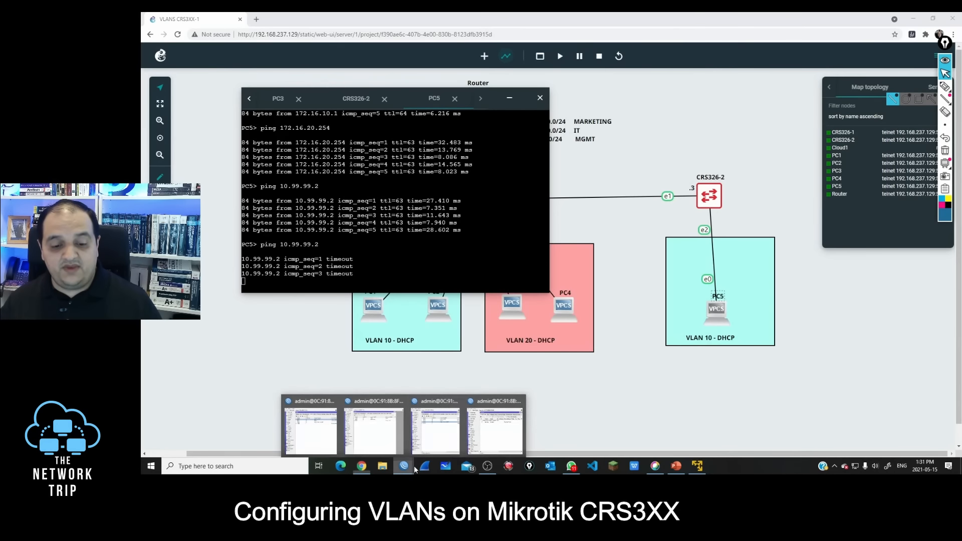
click(503, 413)
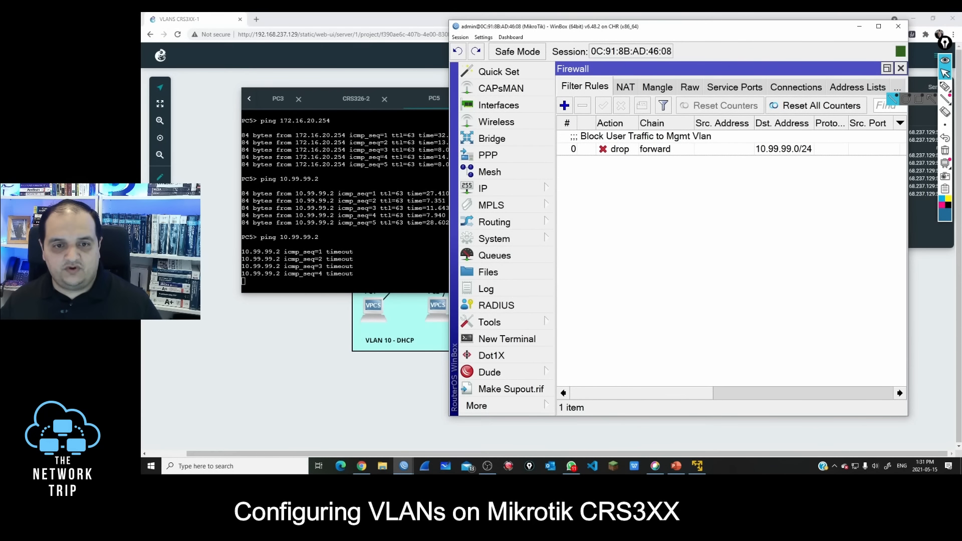
click(433, 111)
click(509, 99)
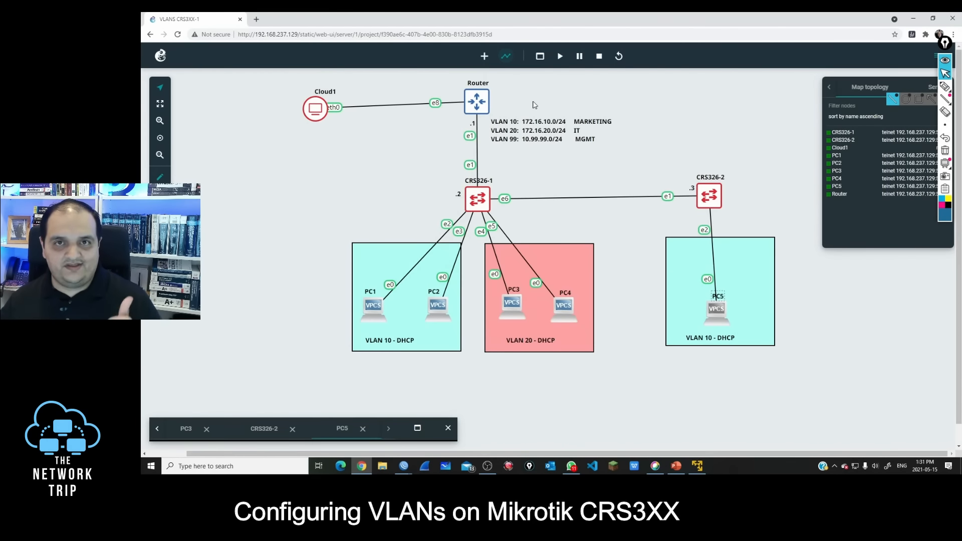
Step: Sketch a pen line from the CRS326-1 link up through Router and beyond it, and clear the drawing
click(944, 86)
drag(470, 160, 517, 60)
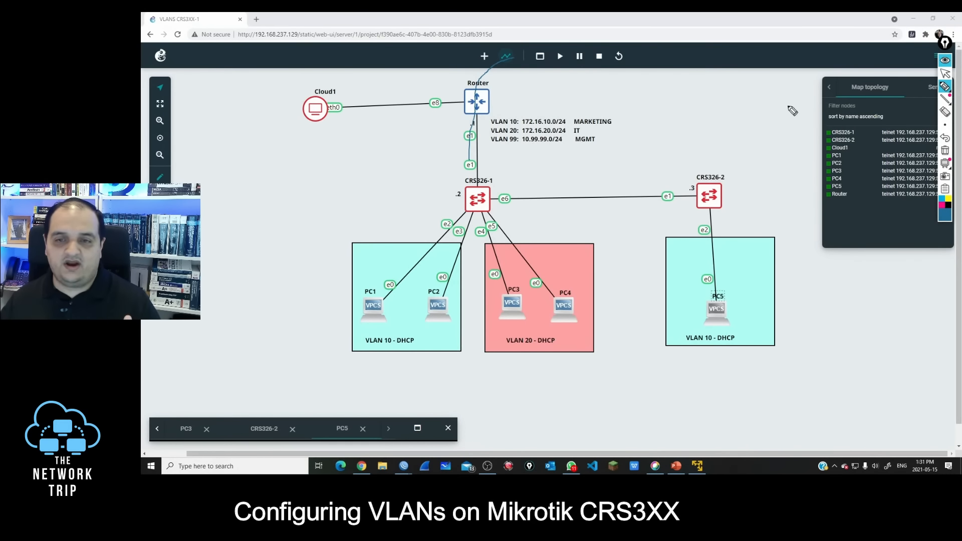
click(946, 151)
Step: Draw a short pen arrow pointing at Router from its lower left and switch back to the pointer
click(945, 87)
drag(445, 152, 466, 115)
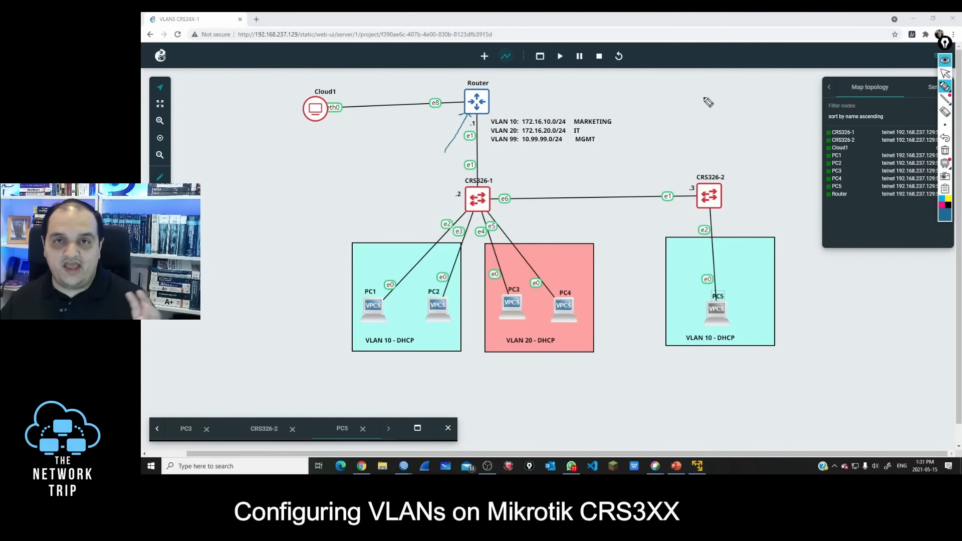
click(944, 73)
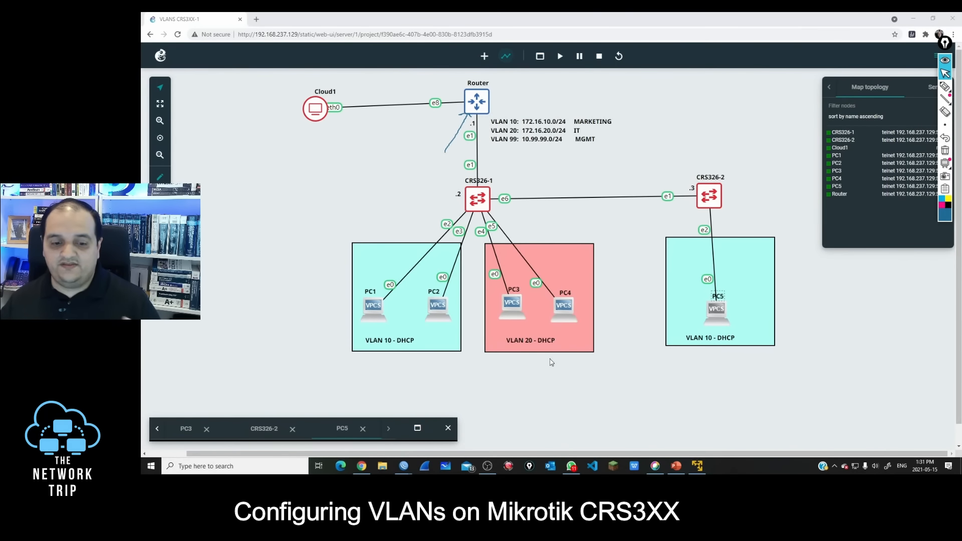
Step: Restore the PC5 console, move it over the middle of the topology, and ping 10.99.99.1
click(414, 434)
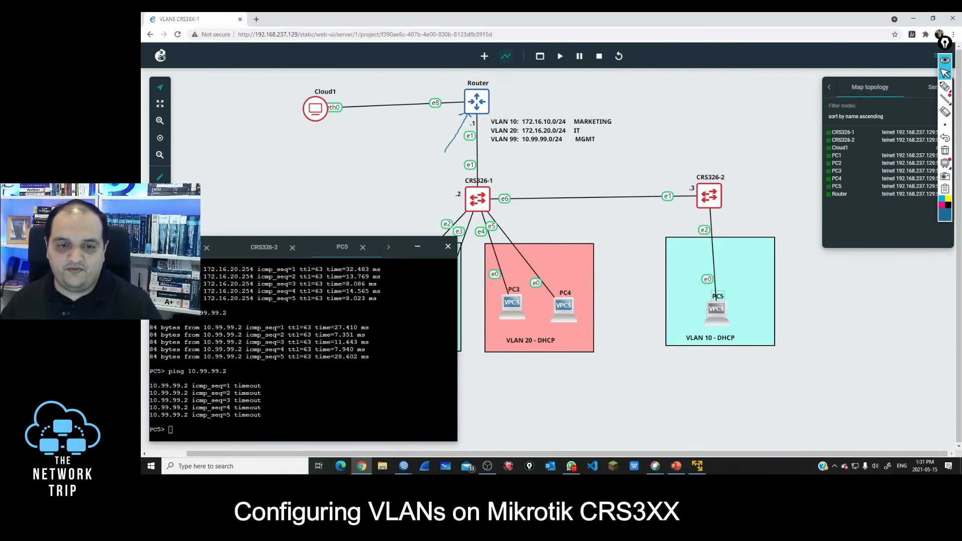
click(415, 248)
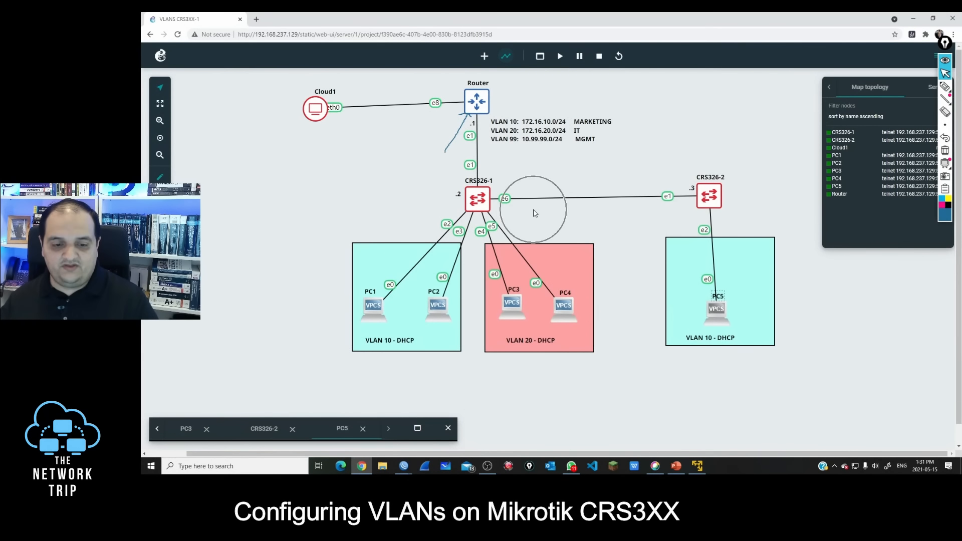
click(418, 429)
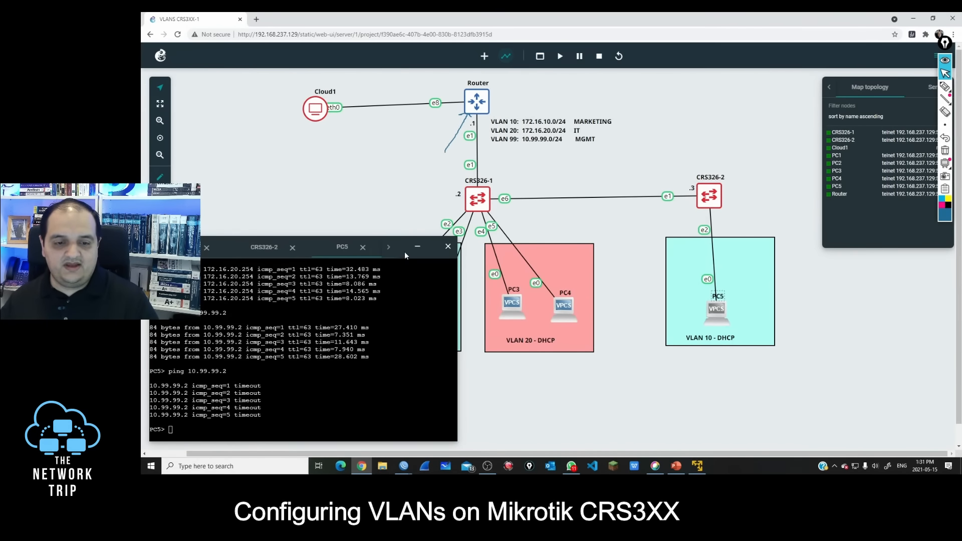
drag(404, 251, 483, 153)
text(p)
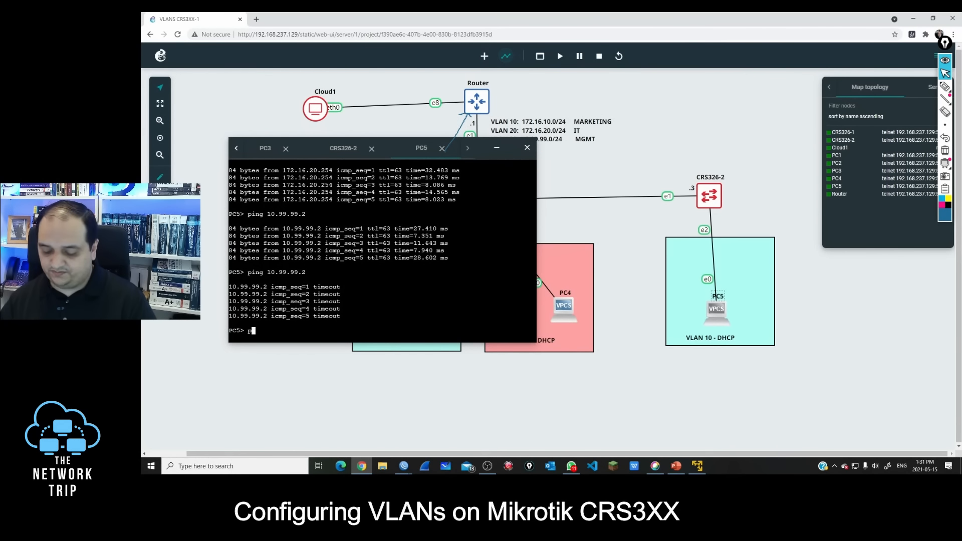
text(ing 10.99.99.1)
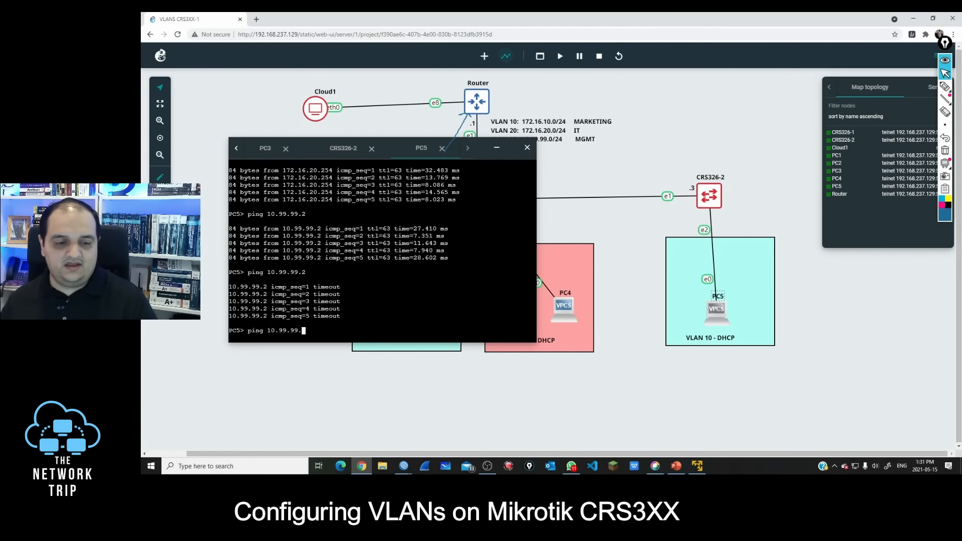
key(Return)
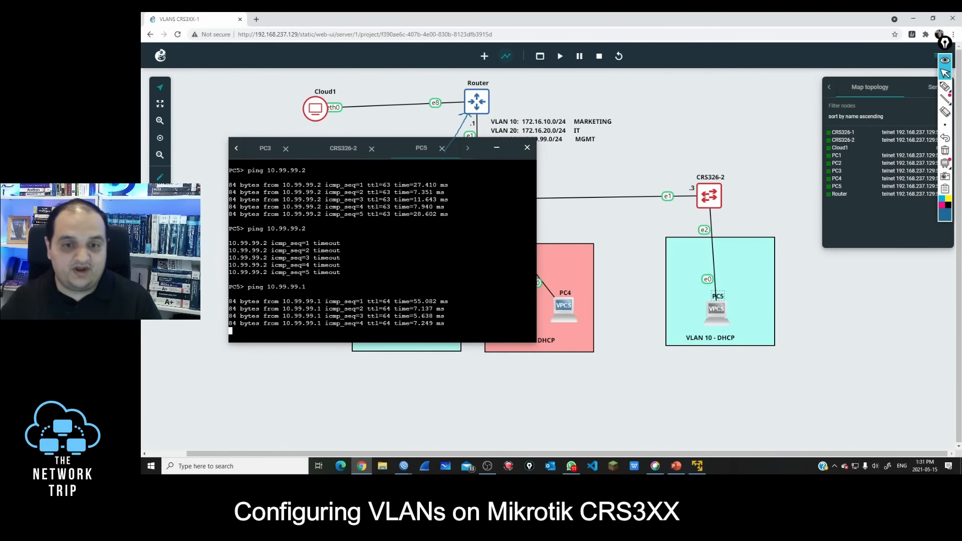
Step: In the router's WinBox session, copy the 10.99.99.0/24 drop rule, switch the copy's chain to cover traffic addressed to the router itself, and save both rules
click(403, 466)
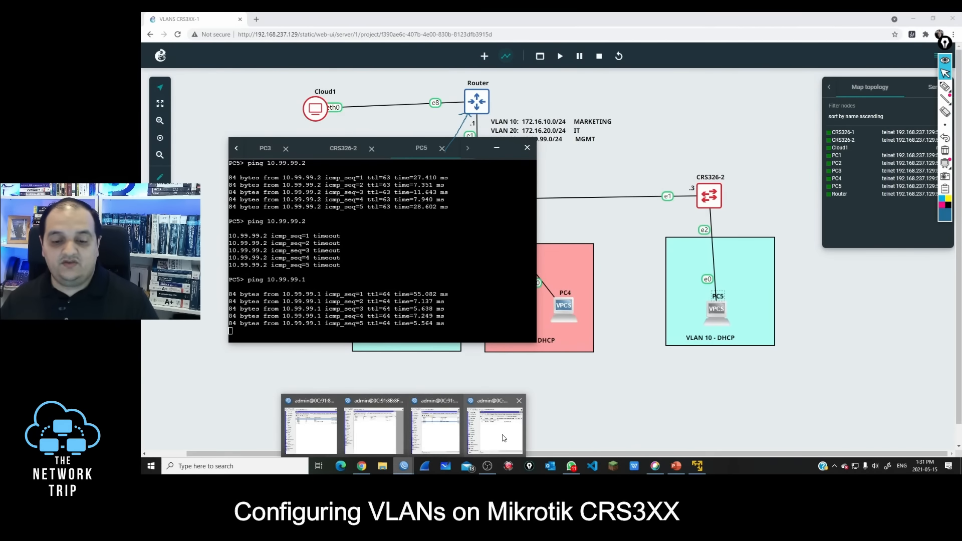
click(503, 435)
double_click(655, 148)
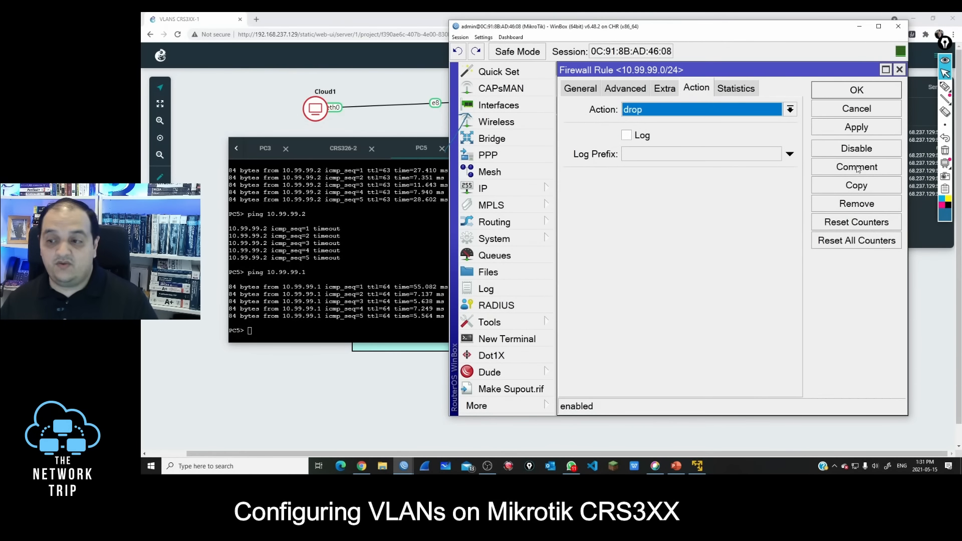
click(855, 185)
click(579, 90)
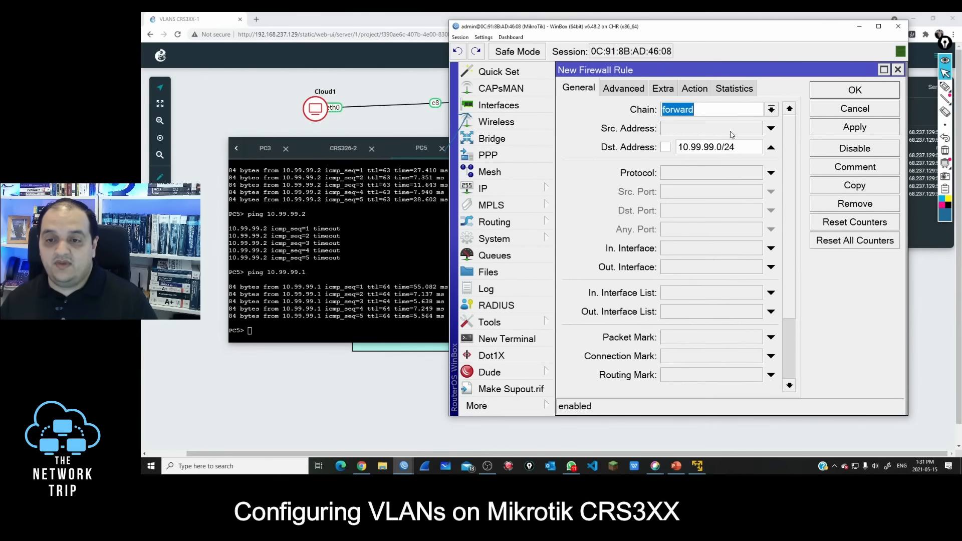
click(770, 110)
click(719, 129)
click(845, 96)
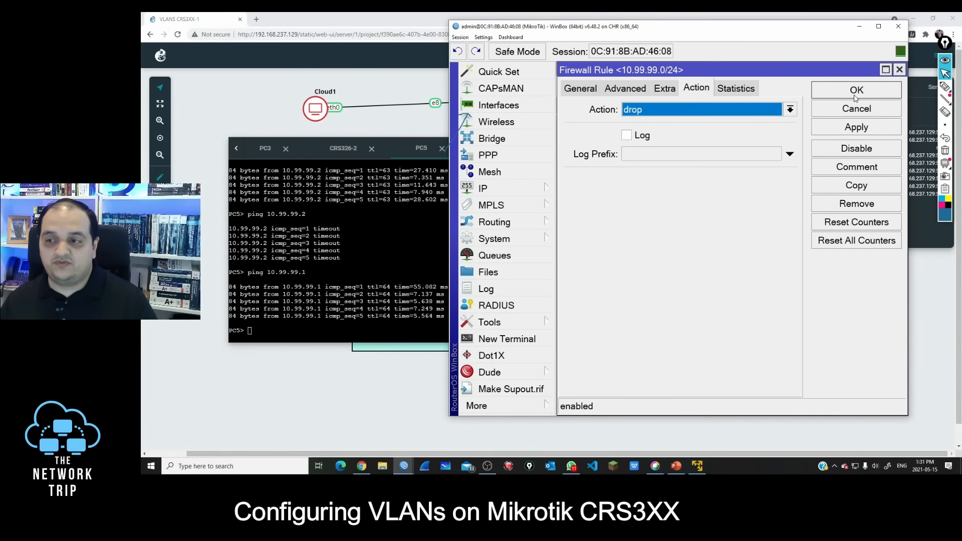
click(851, 95)
Step: Return to the PC5 console in the GNS3 topology, rerun the ping to 10.99.99.1, and minimize the console
click(396, 250)
key(Up)
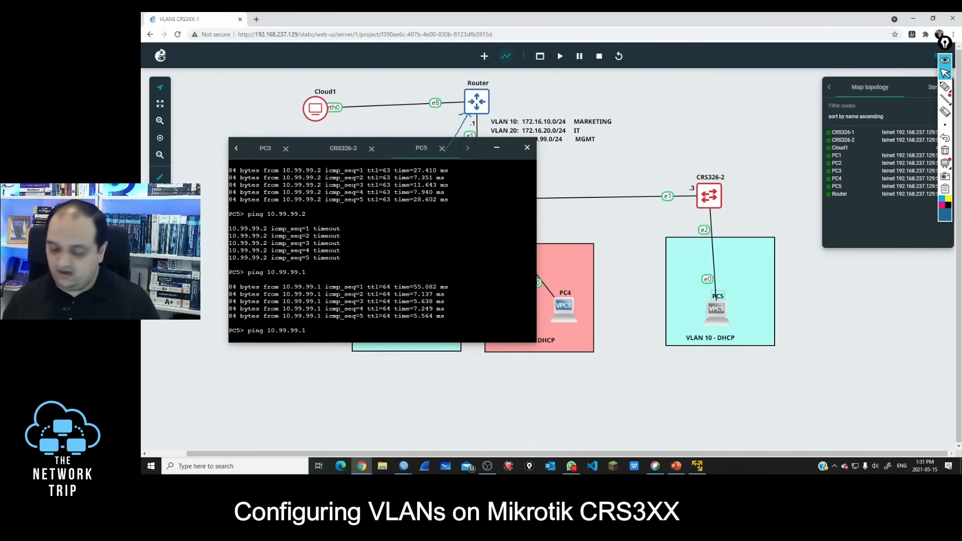
key(Return)
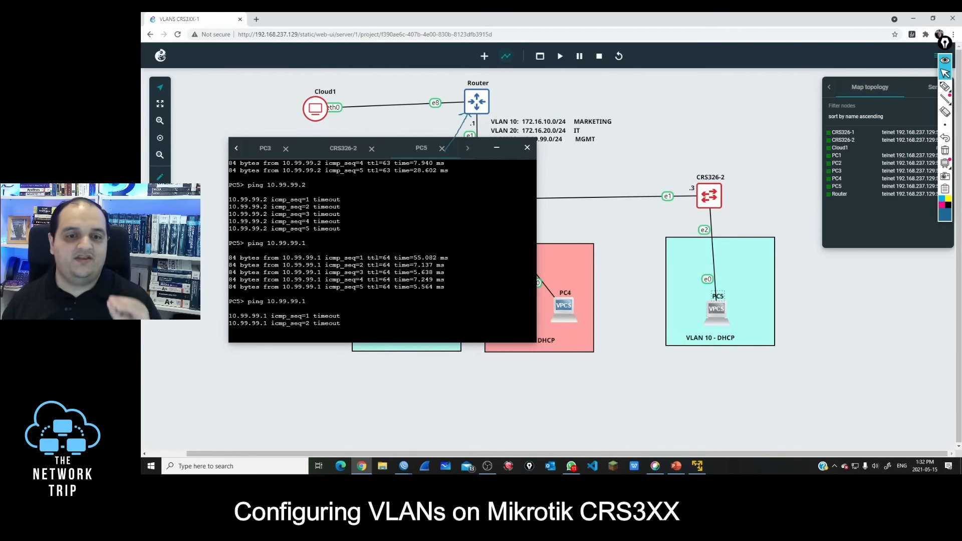
click(497, 147)
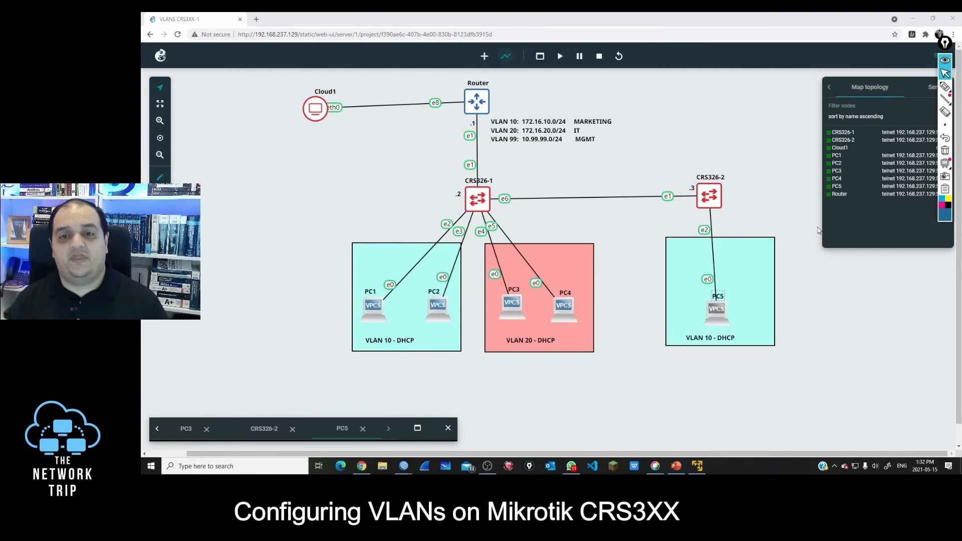